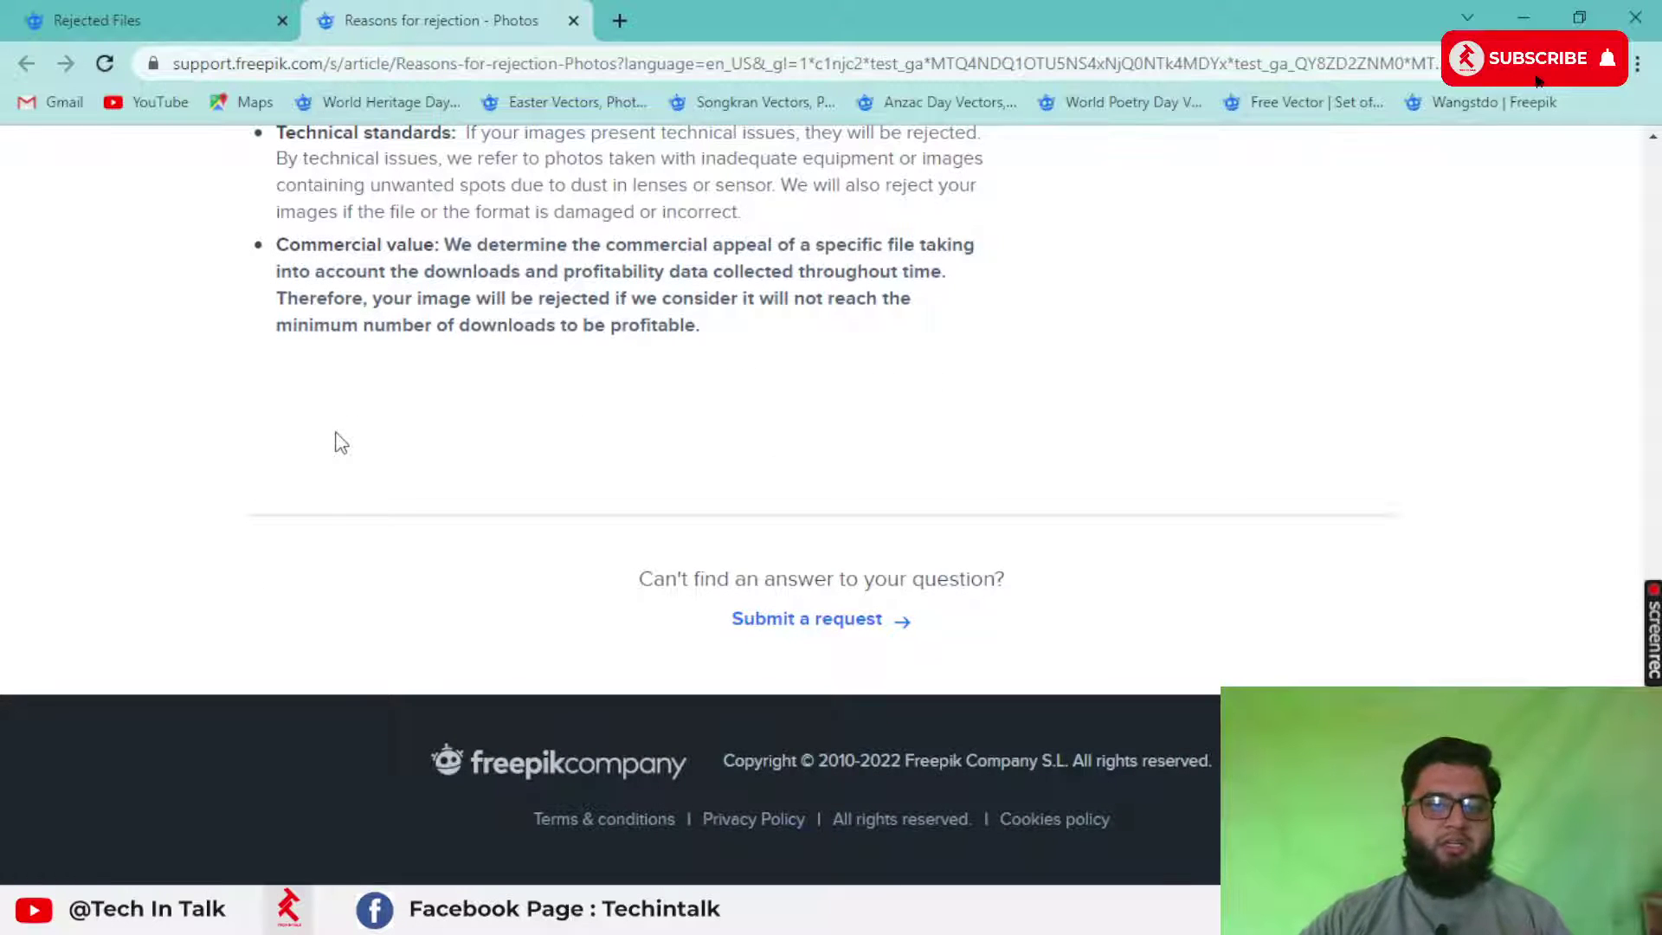
Step: Scroll through the support article and jump to rejection reason 24, Composition
{"action": "scroll", "coordinate": [339, 442], "scroll_direction": "up", "scroll_amount": 10}
{"action": "scroll", "coordinate": [339, 442], "scroll_direction": "up", "scroll_amount": 5}
{"action": "scroll", "coordinate": [337, 441], "scroll_direction": "up", "scroll_amount": 5}
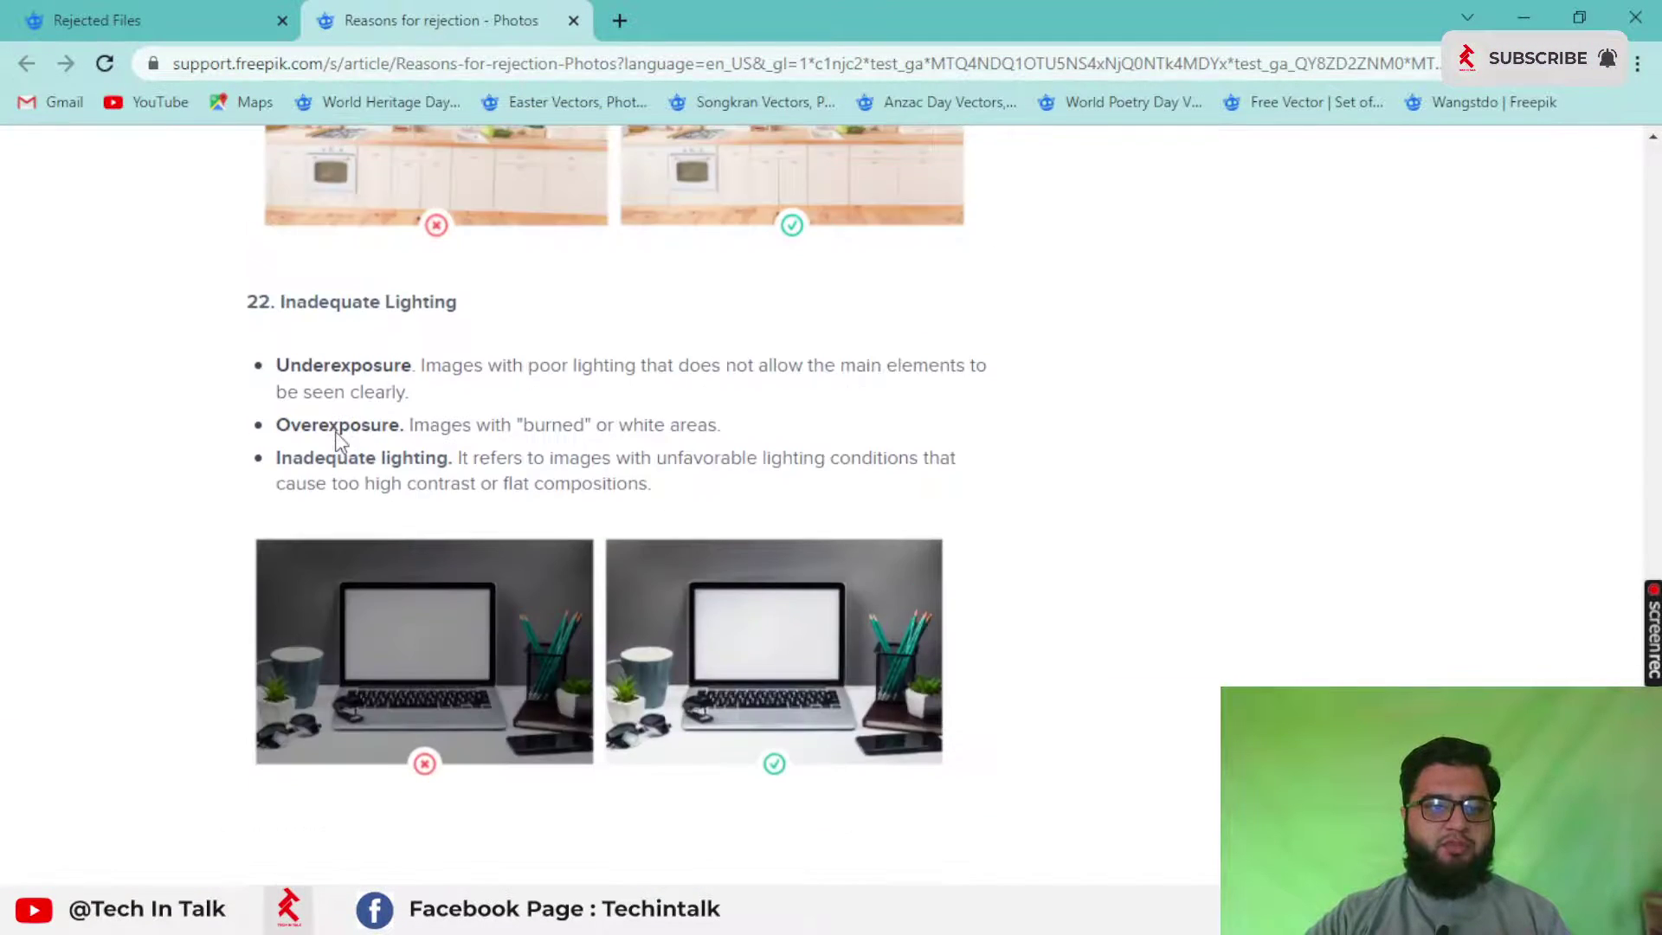
{"action": "scroll", "coordinate": [337, 441], "scroll_direction": "up", "scroll_amount": 5}
{"action": "scroll", "coordinate": [342, 433], "scroll_direction": "up", "scroll_amount": 5}
{"action": "scroll", "coordinate": [346, 420], "scroll_direction": "up", "scroll_amount": 5}
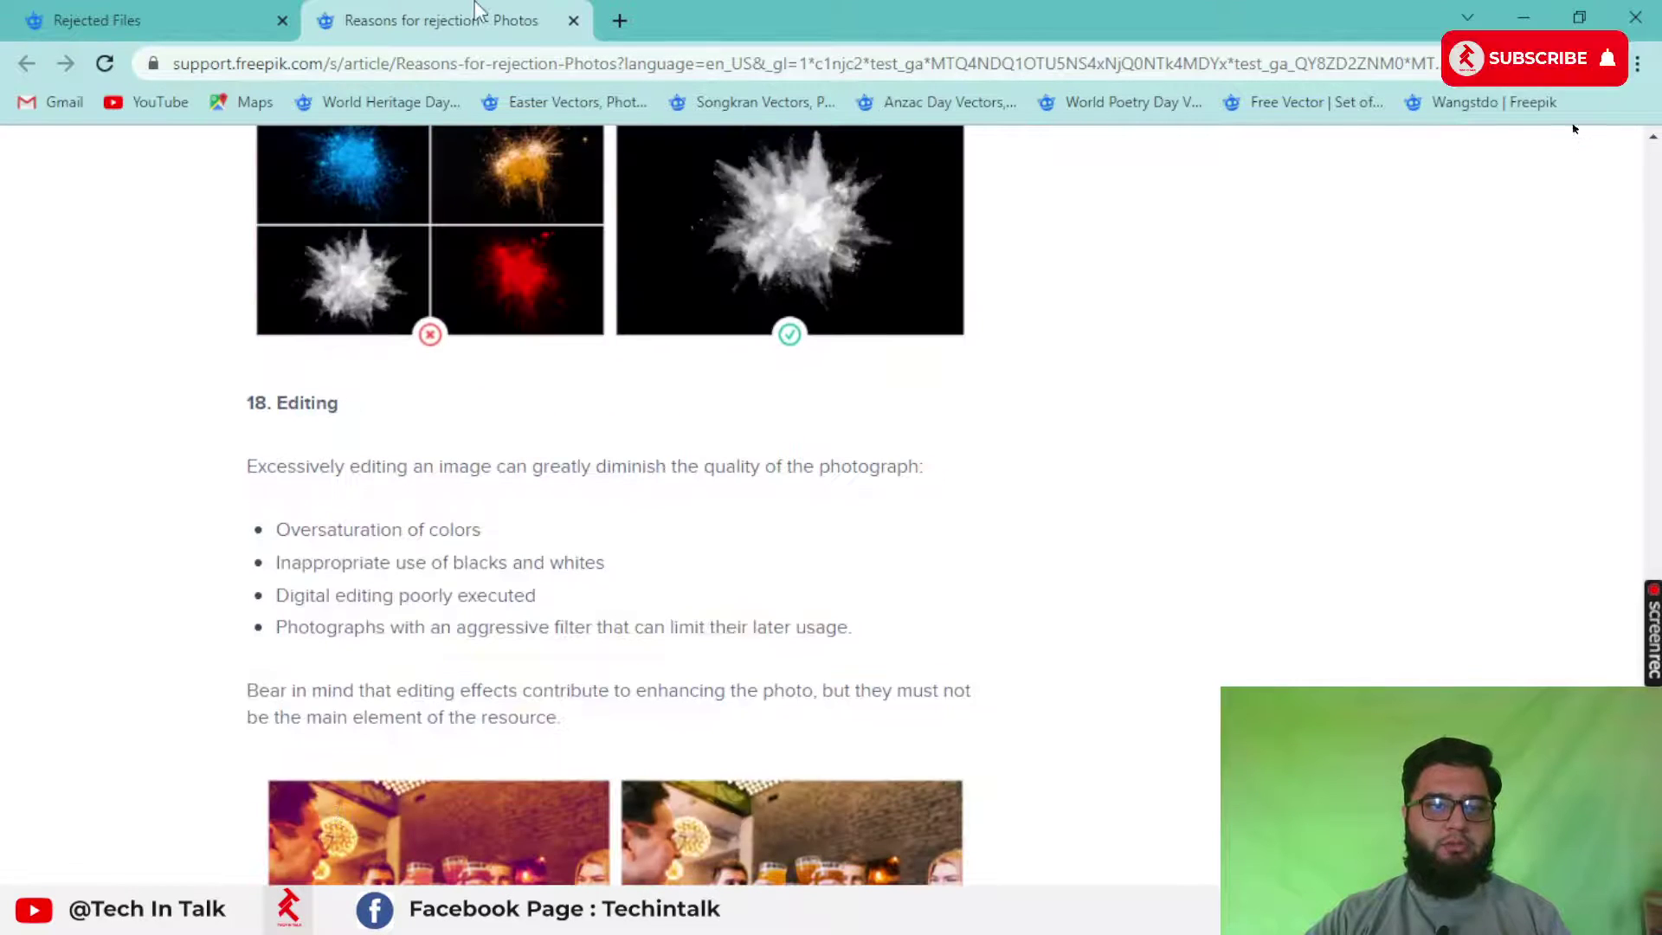
{"action": "scroll", "coordinate": [1374, 594], "scroll_direction": "up", "scroll_amount": 5}
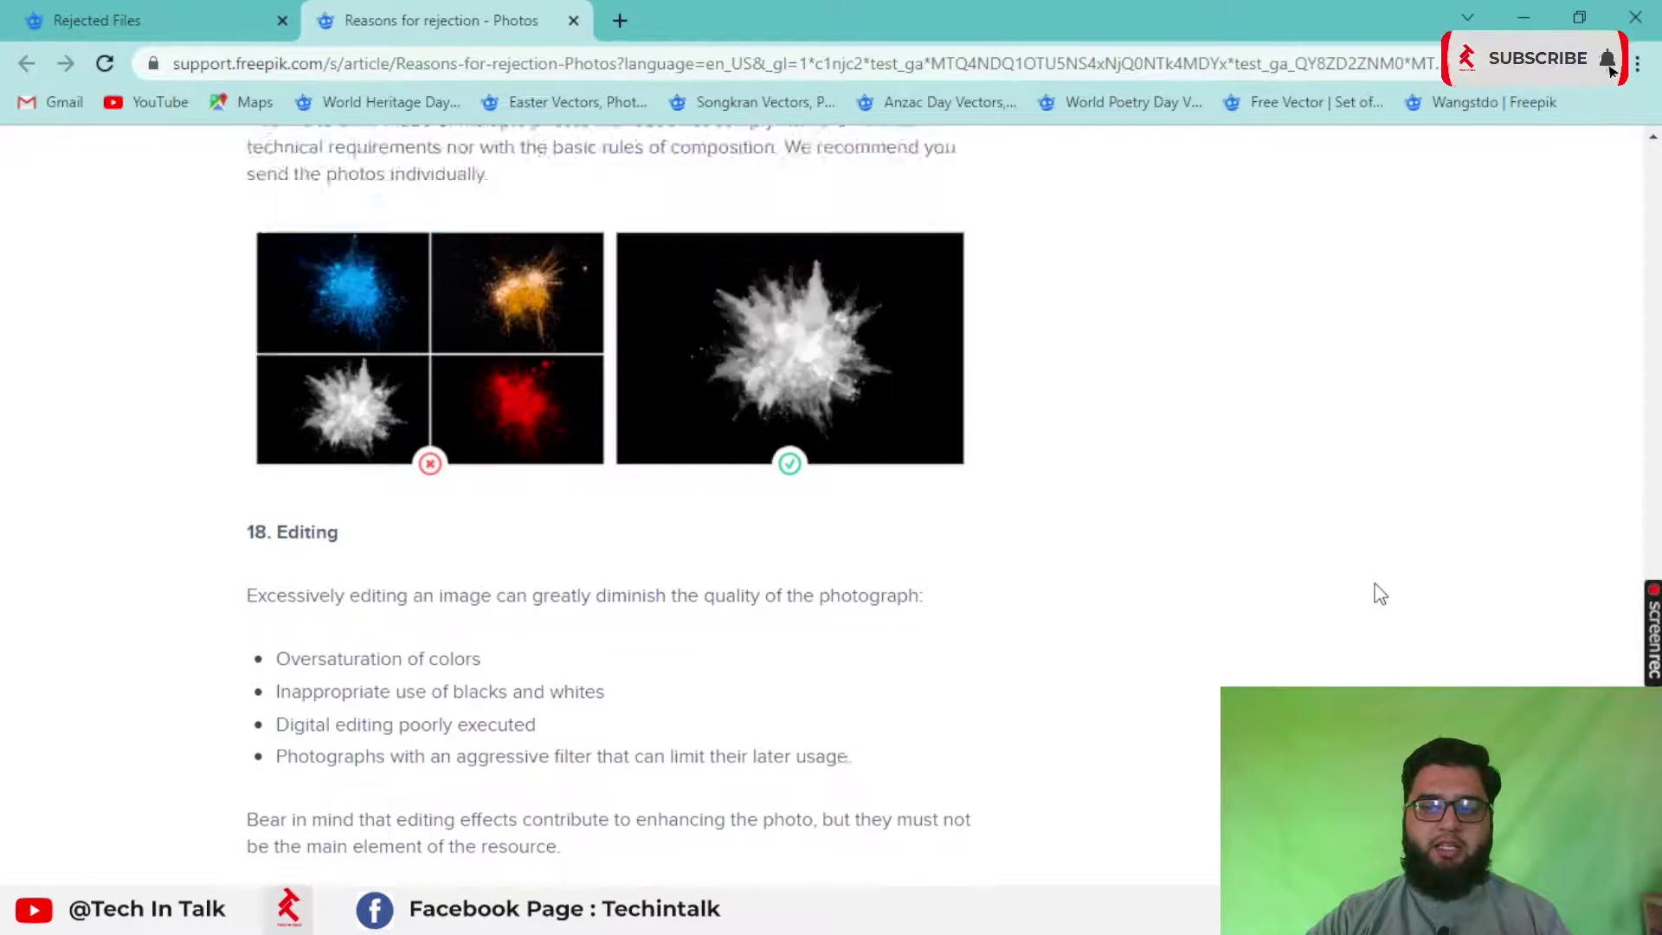
{"action": "scroll", "coordinate": [1380, 592], "scroll_direction": "up", "scroll_amount": 5}
{"action": "scroll", "coordinate": [1376, 588], "scroll_direction": "up", "scroll_amount": 5}
{"action": "scroll", "coordinate": [1428, 571], "scroll_direction": "up", "scroll_amount": 5}
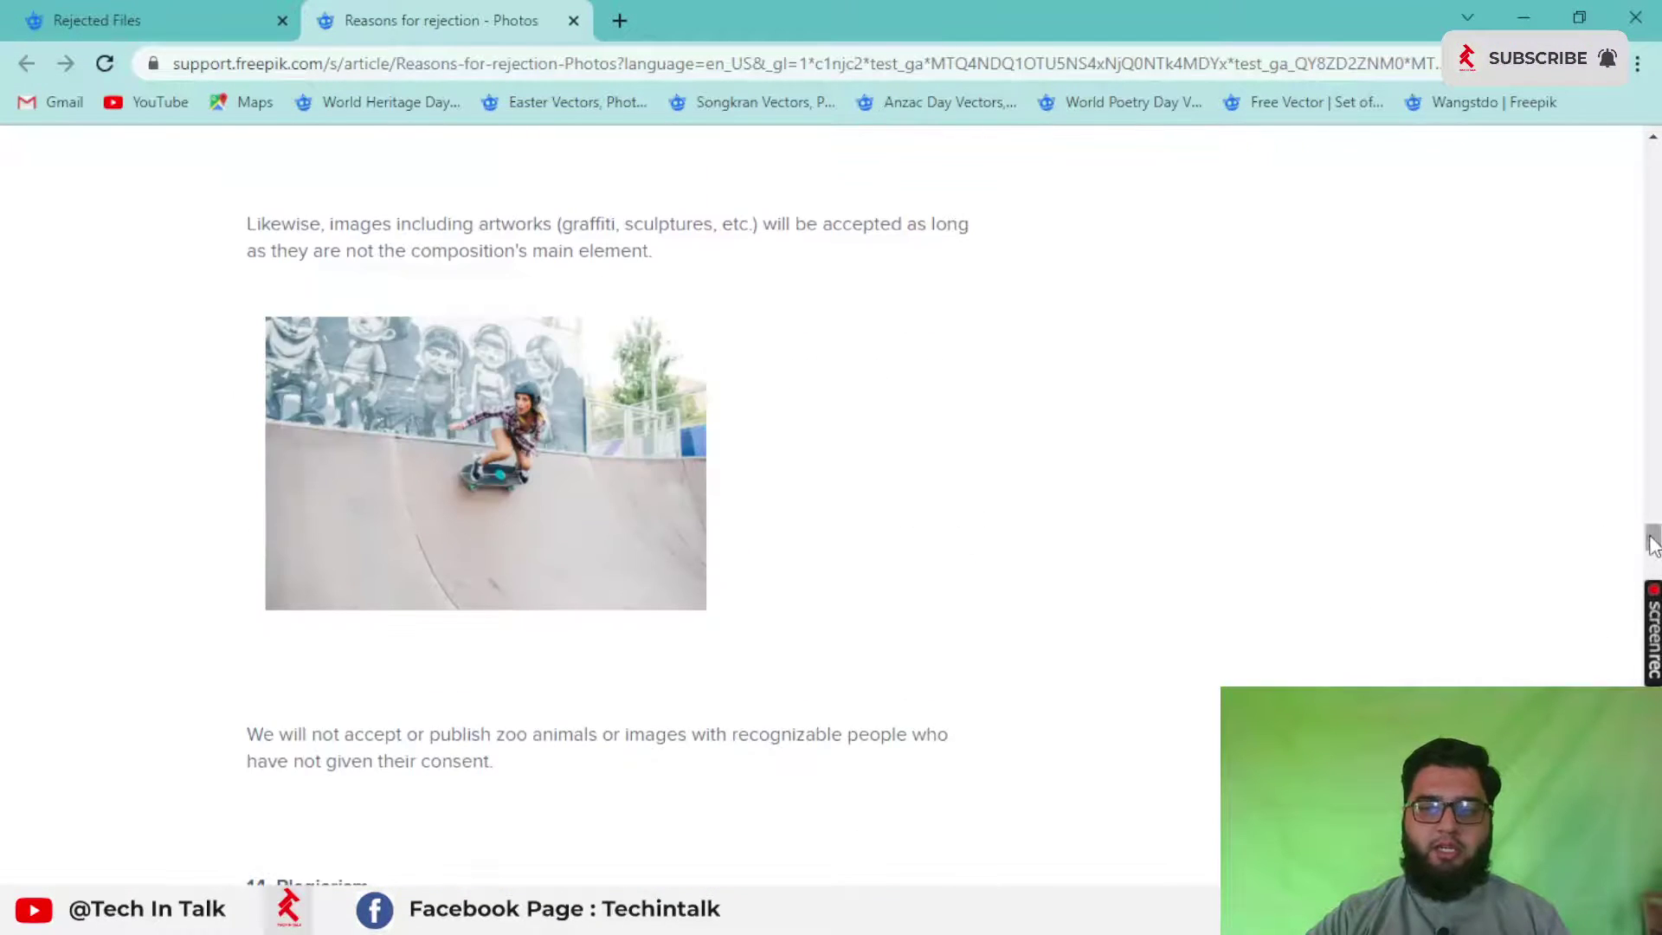
{"action": "left_click_drag", "start_coordinate": [1653, 544], "coordinate": [1653, 165]}
{"action": "scroll", "coordinate": [816, 360], "scroll_direction": "down", "scroll_amount": 1}
{"action": "scroll", "coordinate": [831, 415], "scroll_direction": "down", "scroll_amount": 3}
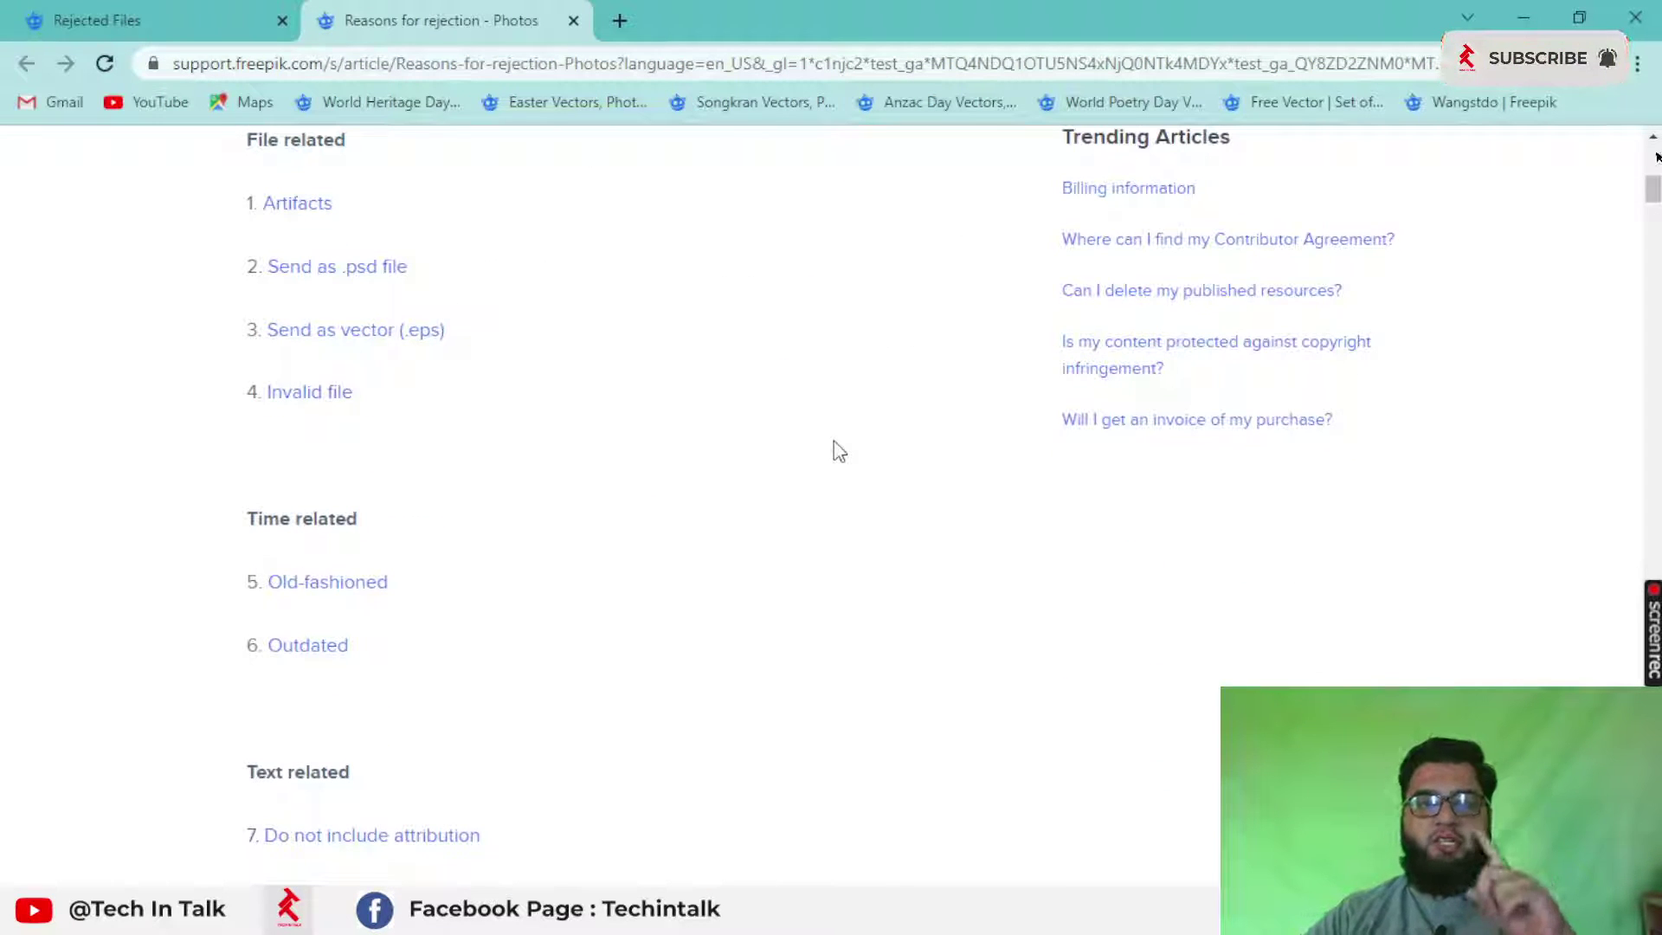
{"action": "scroll", "coordinate": [762, 519], "scroll_direction": "down", "scroll_amount": 3}
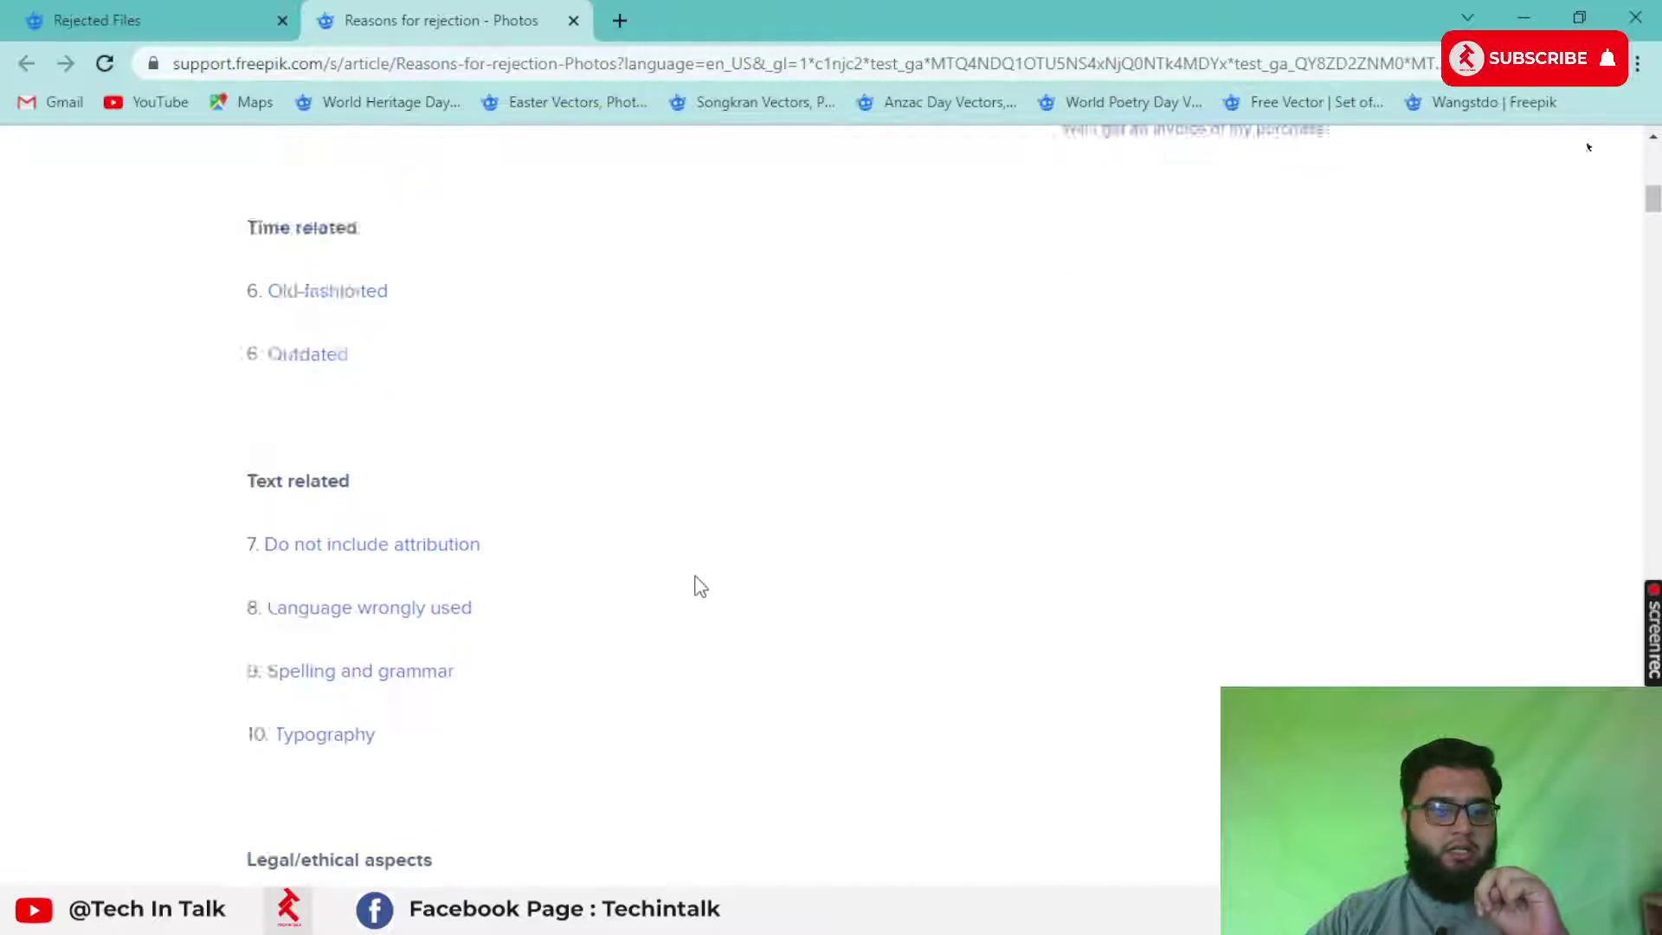
{"action": "scroll", "coordinate": [693, 583], "scroll_direction": "up", "scroll_amount": 2}
{"action": "scroll", "coordinate": [506, 571], "scroll_direction": "down", "scroll_amount": 4}
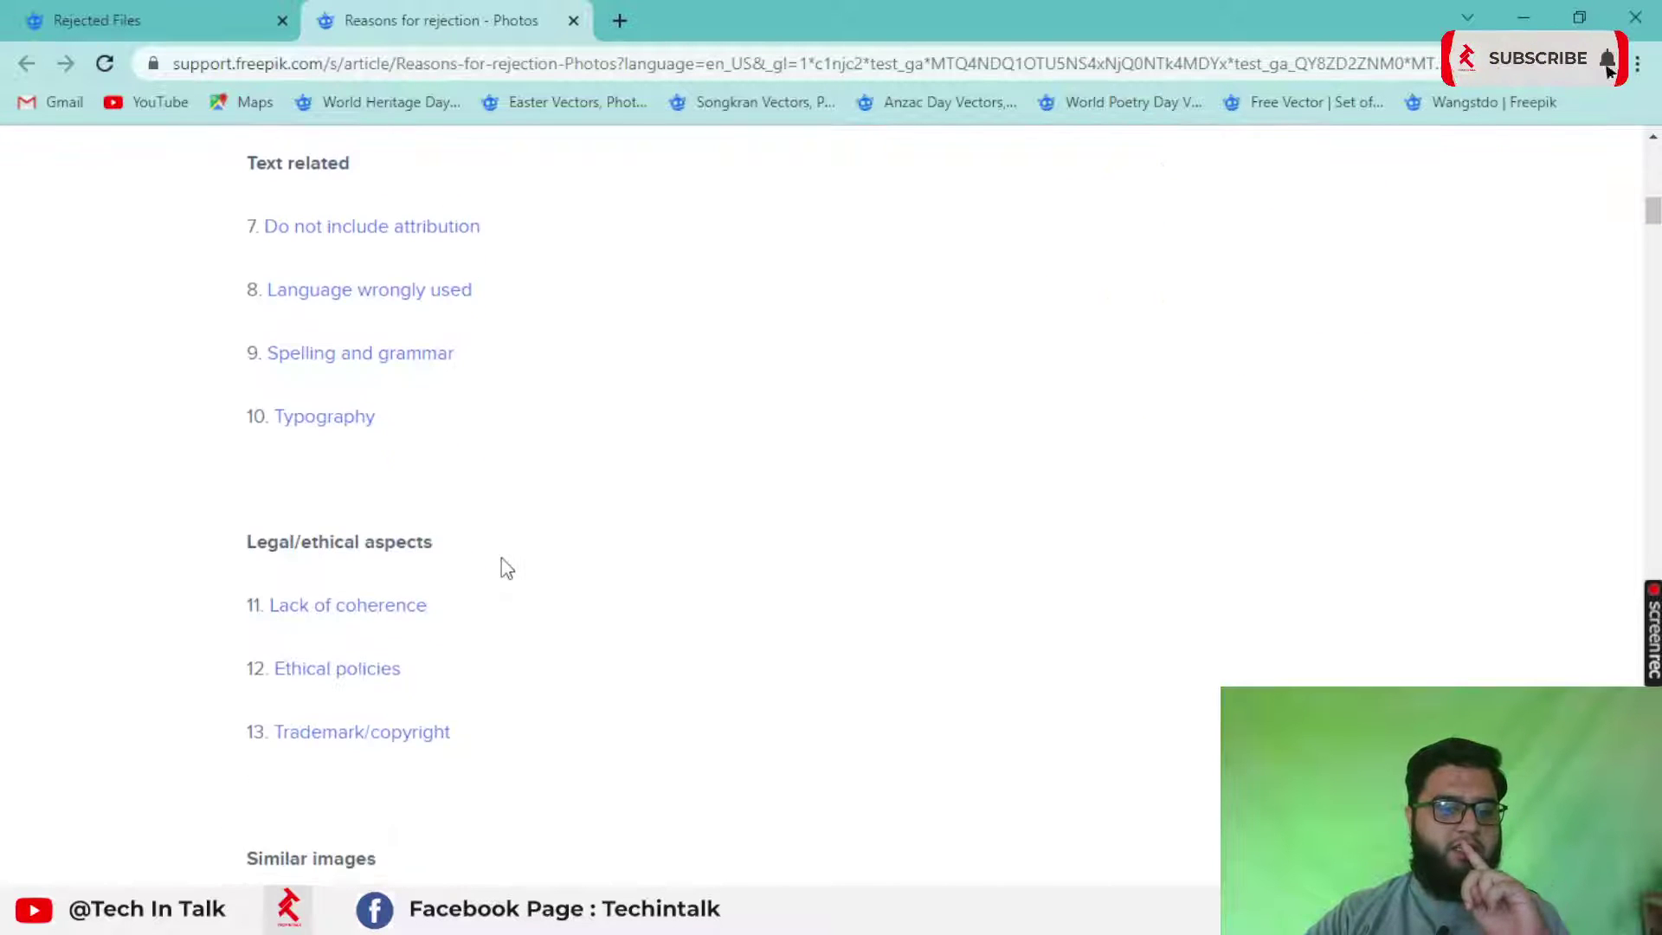
{"action": "scroll", "coordinate": [506, 571], "scroll_direction": "down", "scroll_amount": 1}
{"action": "scroll", "coordinate": [507, 572], "scroll_direction": "down", "scroll_amount": 1}
{"action": "scroll", "coordinate": [507, 569], "scroll_direction": "down", "scroll_amount": 1}
{"action": "scroll", "coordinate": [506, 568], "scroll_direction": "down", "scroll_amount": 4}
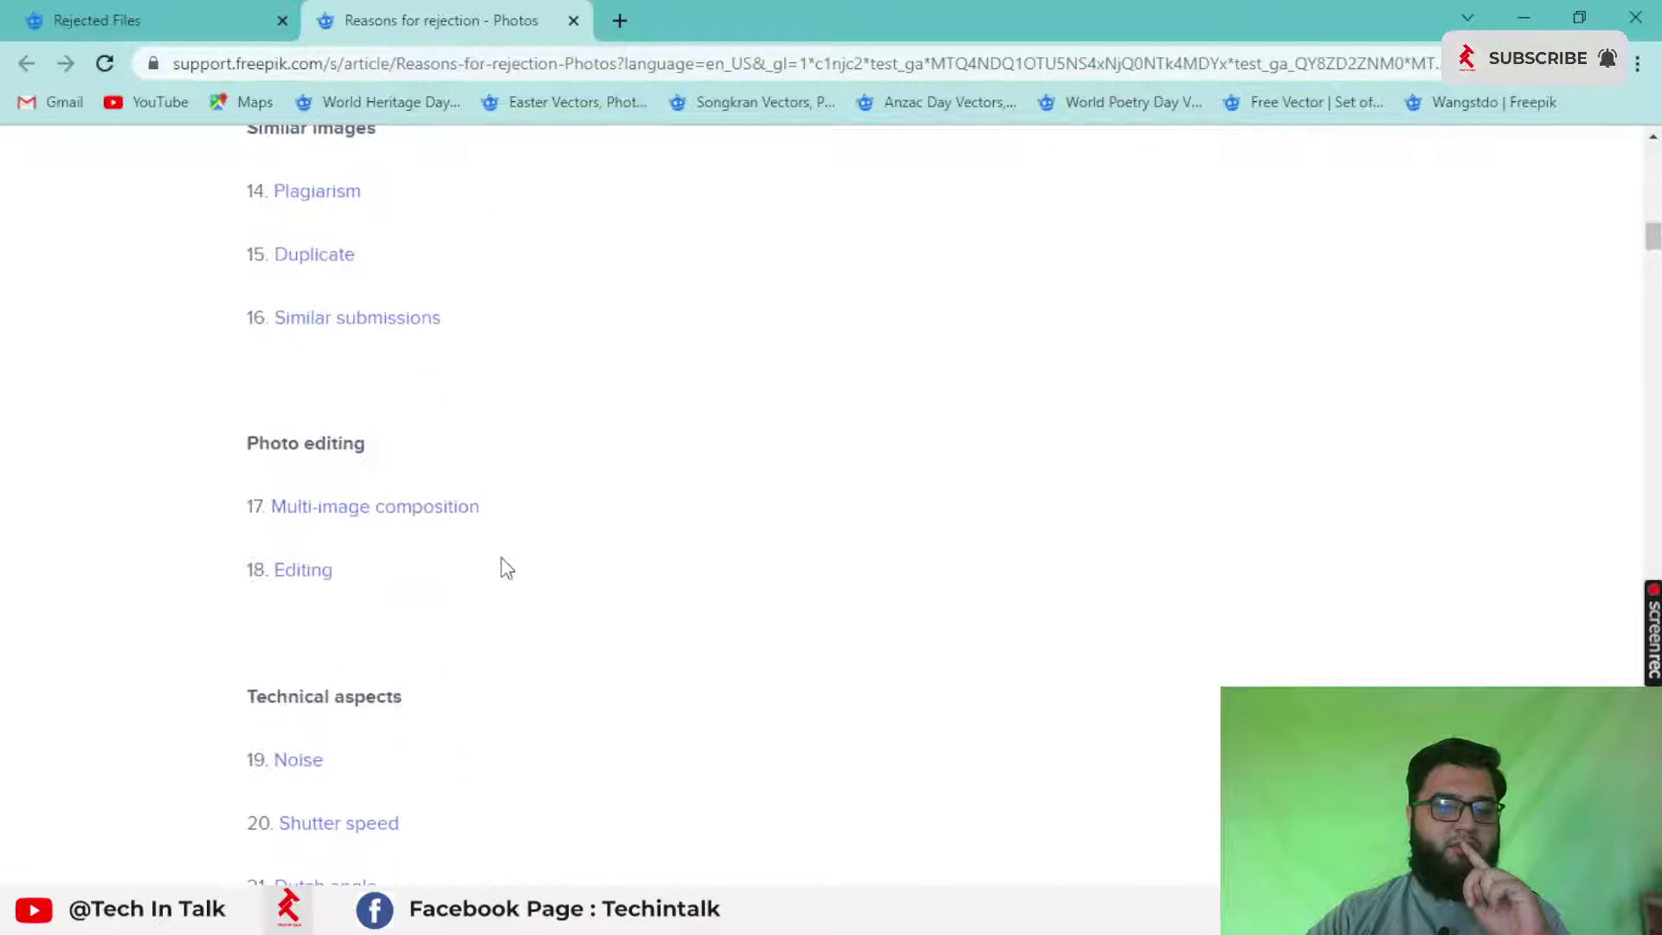
{"action": "scroll", "coordinate": [507, 568], "scroll_direction": "up", "scroll_amount": 1}
{"action": "scroll", "coordinate": [506, 568], "scroll_direction": "up", "scroll_amount": 7}
{"action": "scroll", "coordinate": [506, 568], "scroll_direction": "up", "scroll_amount": 4}
{"action": "scroll", "coordinate": [506, 569], "scroll_direction": "up", "scroll_amount": 2}
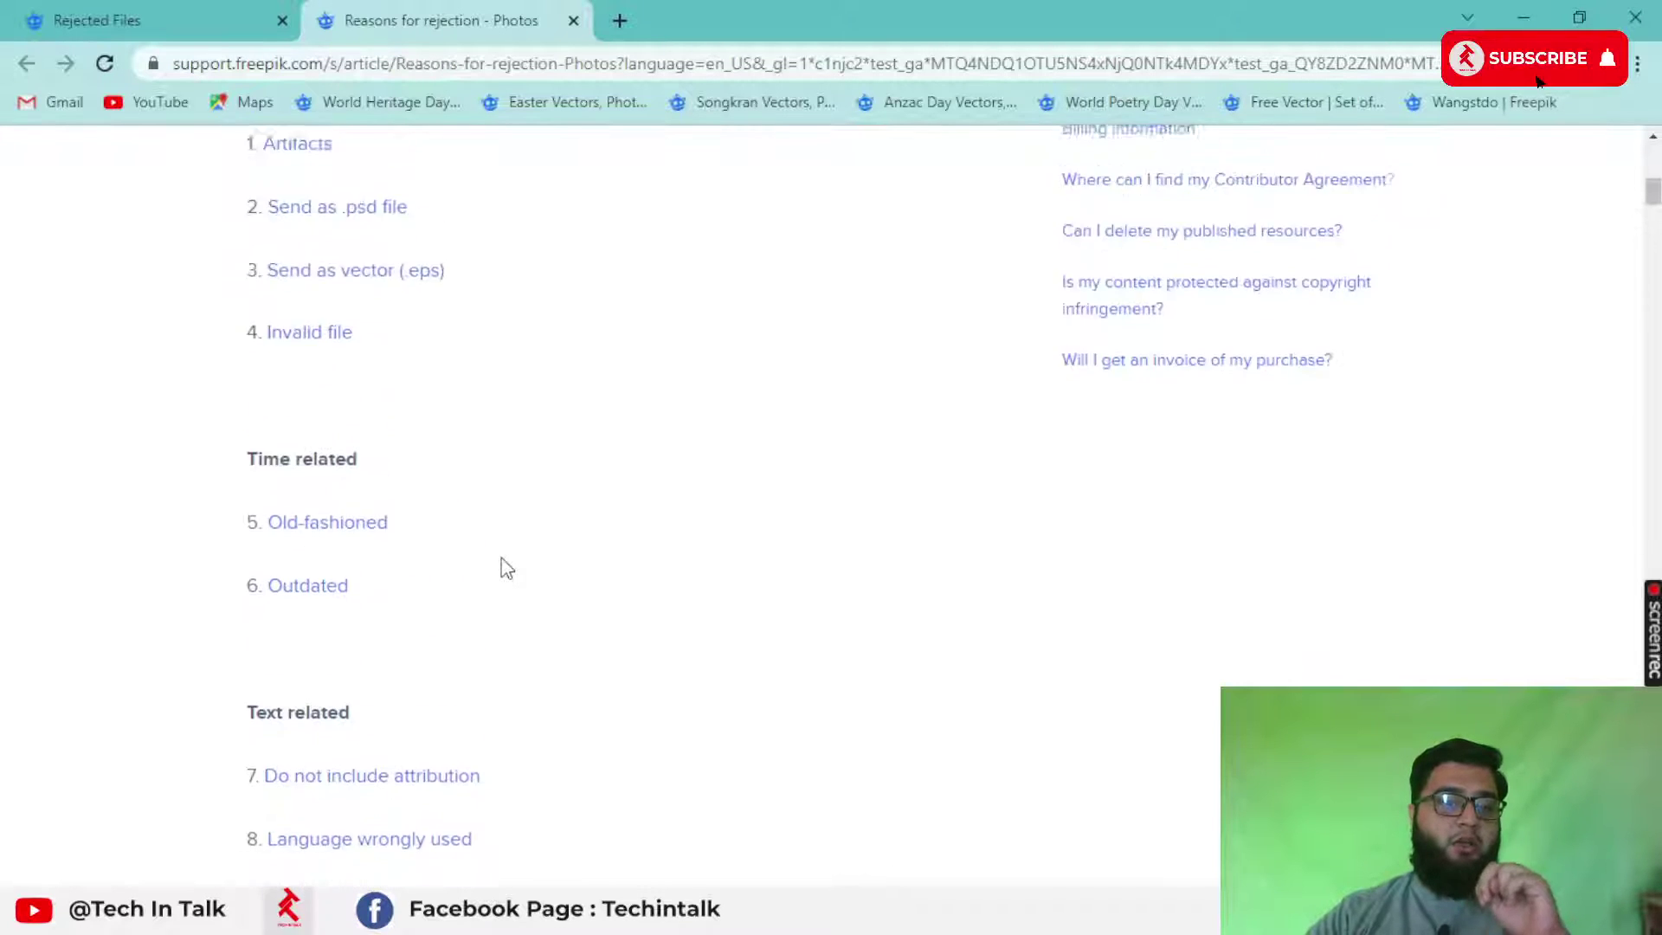
{"action": "scroll", "coordinate": [506, 568], "scroll_direction": "up", "scroll_amount": 1}
{"action": "scroll", "coordinate": [507, 569], "scroll_direction": "up", "scroll_amount": 4}
{"action": "scroll", "coordinate": [506, 568], "scroll_direction": "down", "scroll_amount": 4}
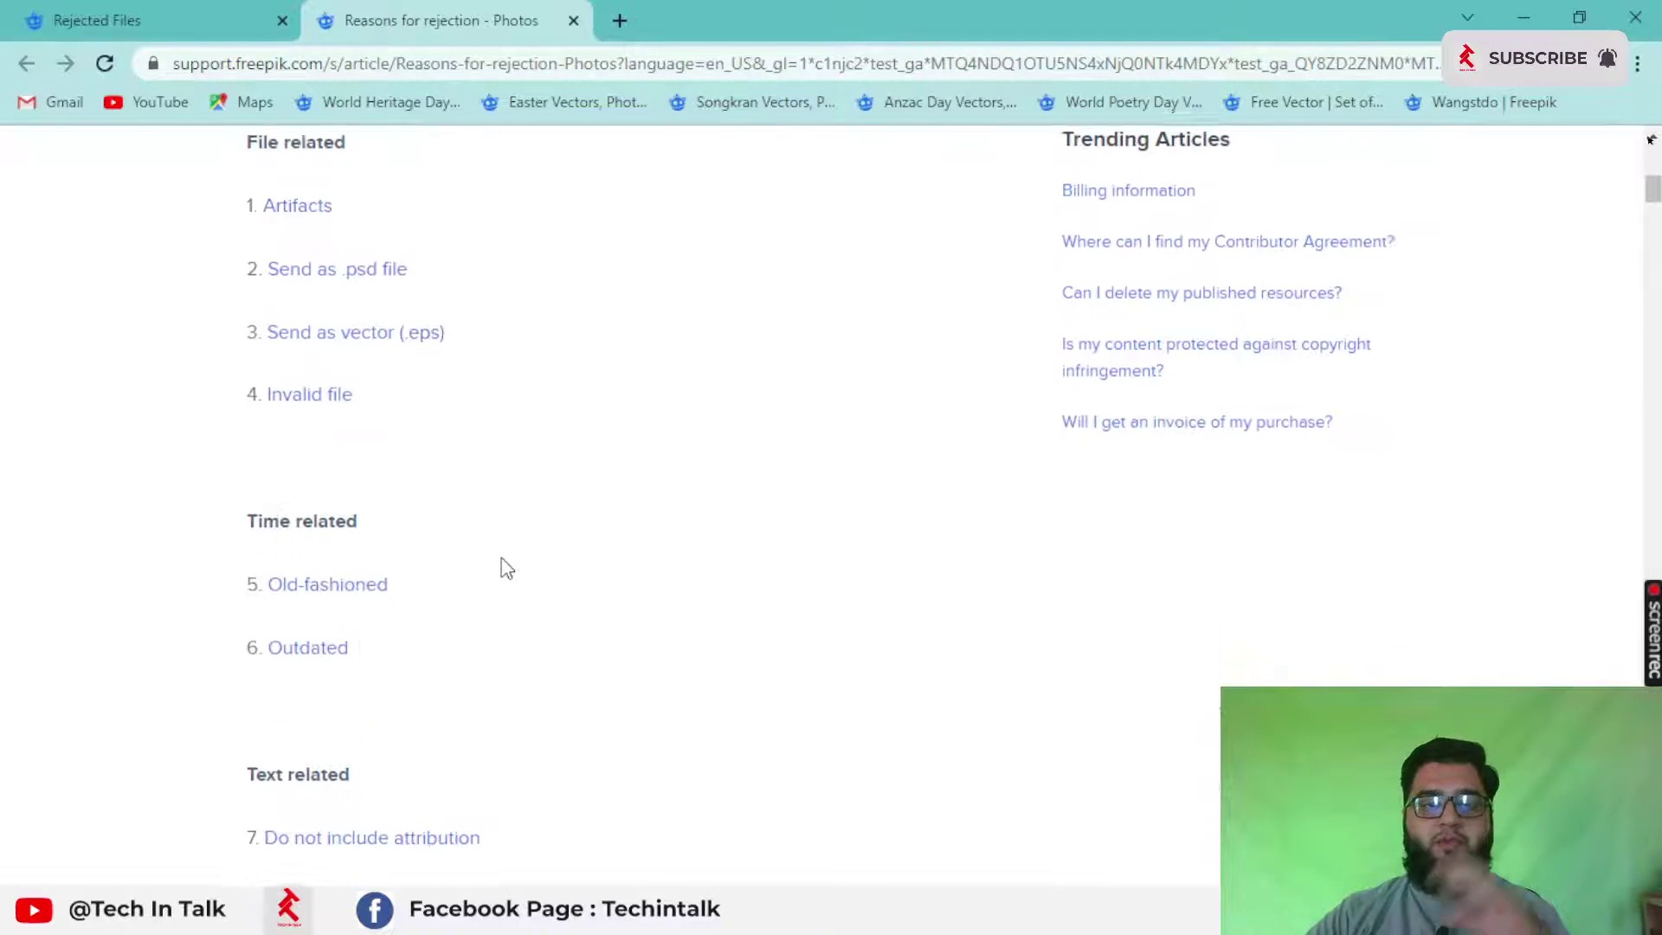
{"action": "scroll", "coordinate": [506, 568], "scroll_direction": "down", "scroll_amount": 3}
{"action": "scroll", "coordinate": [507, 569], "scroll_direction": "down", "scroll_amount": 3}
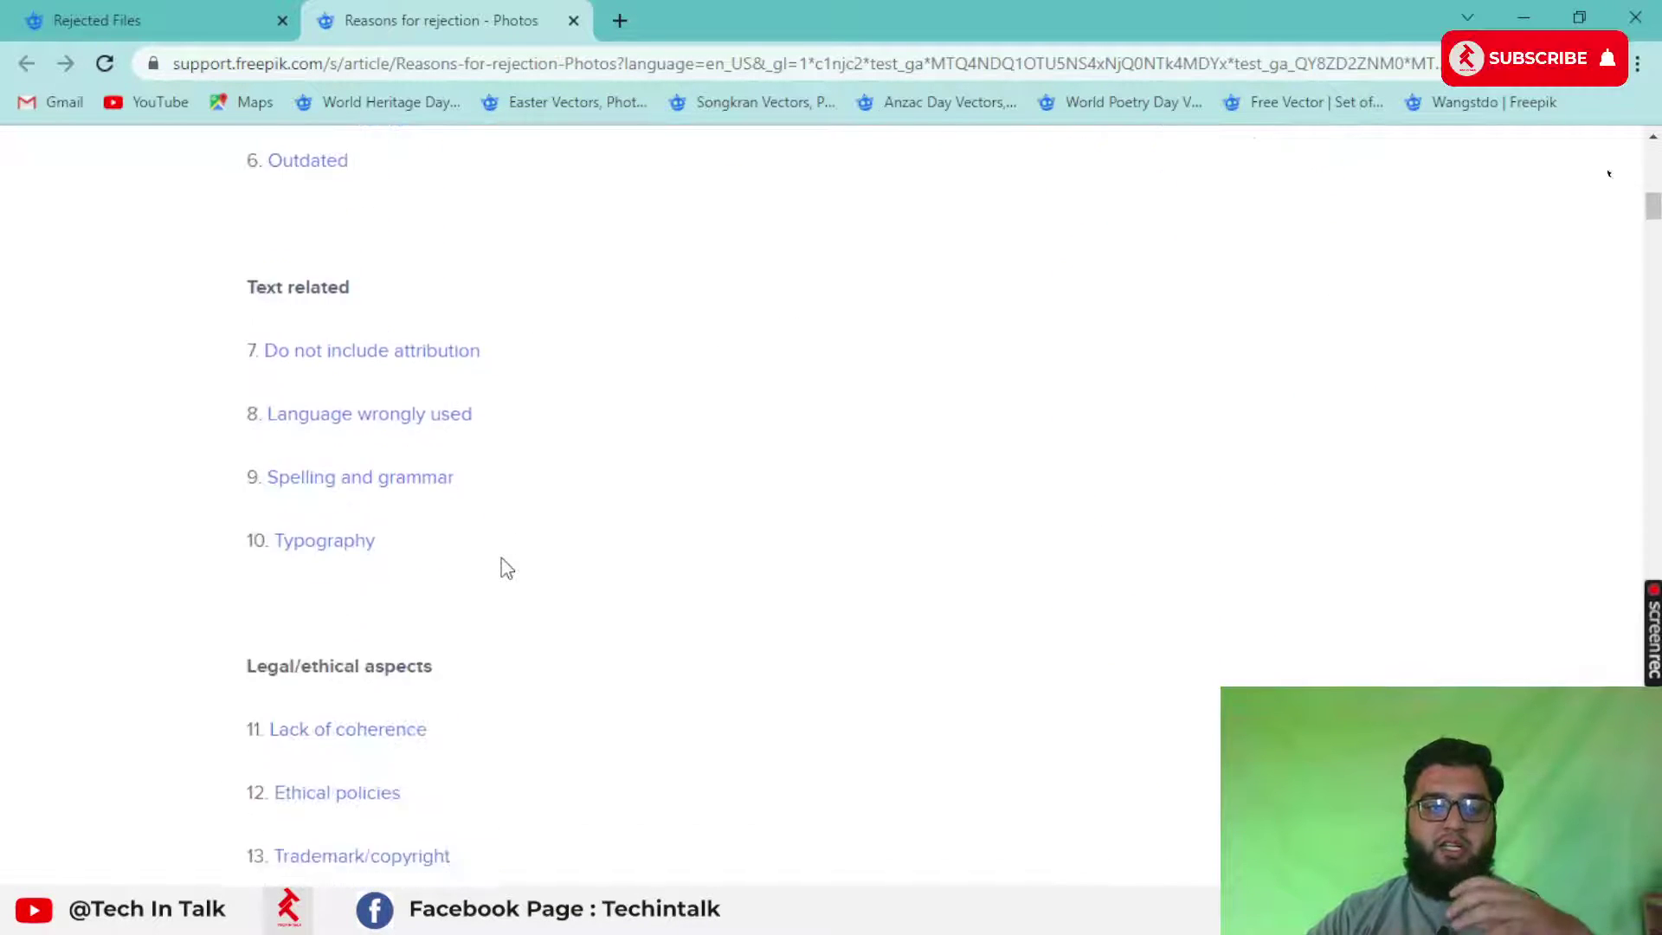
{"action": "scroll", "coordinate": [506, 568], "scroll_direction": "down", "scroll_amount": 3}
{"action": "scroll", "coordinate": [506, 569], "scroll_direction": "down", "scroll_amount": 1}
{"action": "scroll", "coordinate": [506, 568], "scroll_direction": "down", "scroll_amount": 3}
{"action": "scroll", "coordinate": [506, 569], "scroll_direction": "down", "scroll_amount": 3}
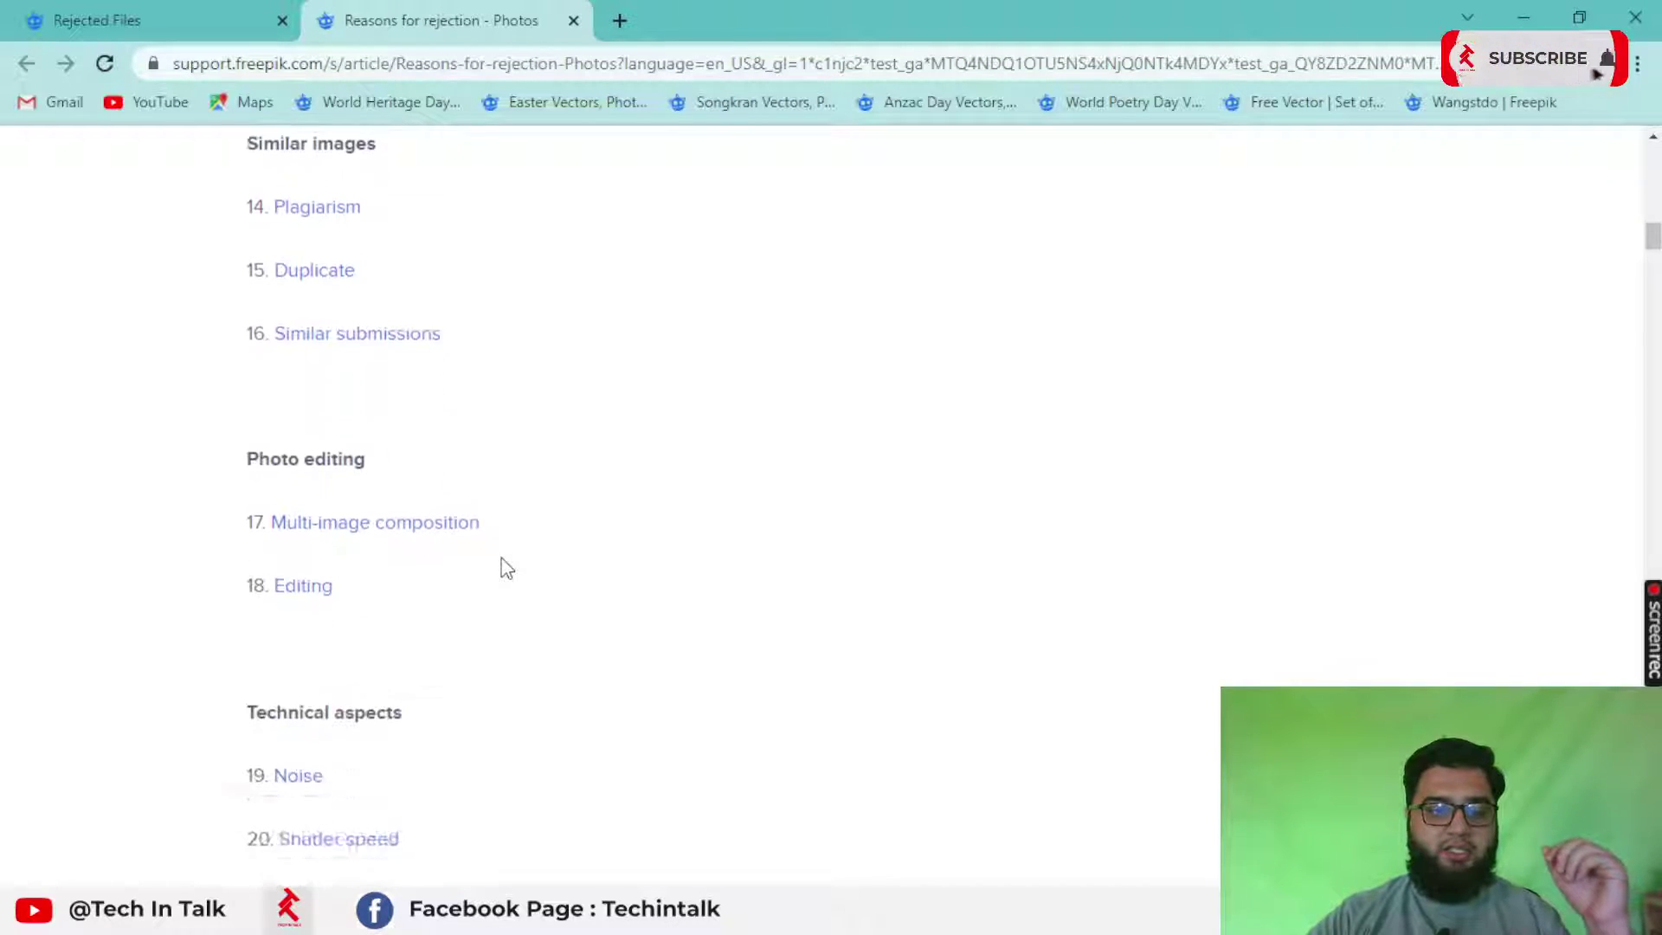
{"action": "scroll", "coordinate": [507, 568], "scroll_direction": "down", "scroll_amount": 3}
{"action": "scroll", "coordinate": [506, 568], "scroll_direction": "down", "scroll_amount": 3}
{"action": "scroll", "coordinate": [506, 569], "scroll_direction": "down", "scroll_amount": 1}
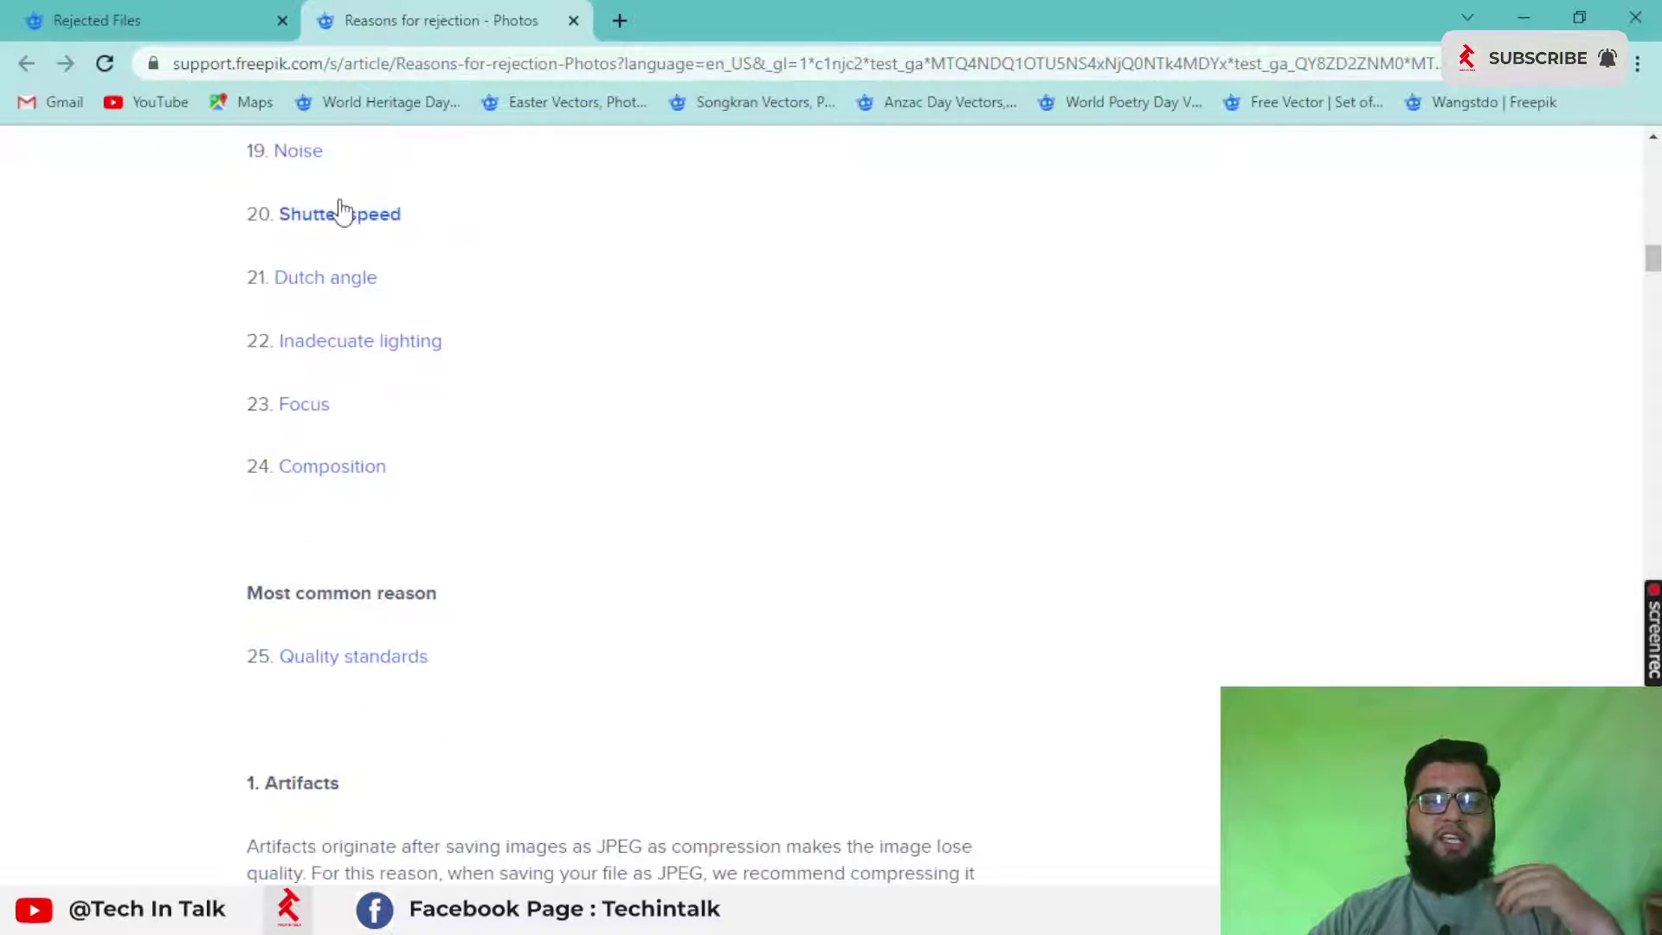
{"action": "left_click", "coordinate": [317, 468]}
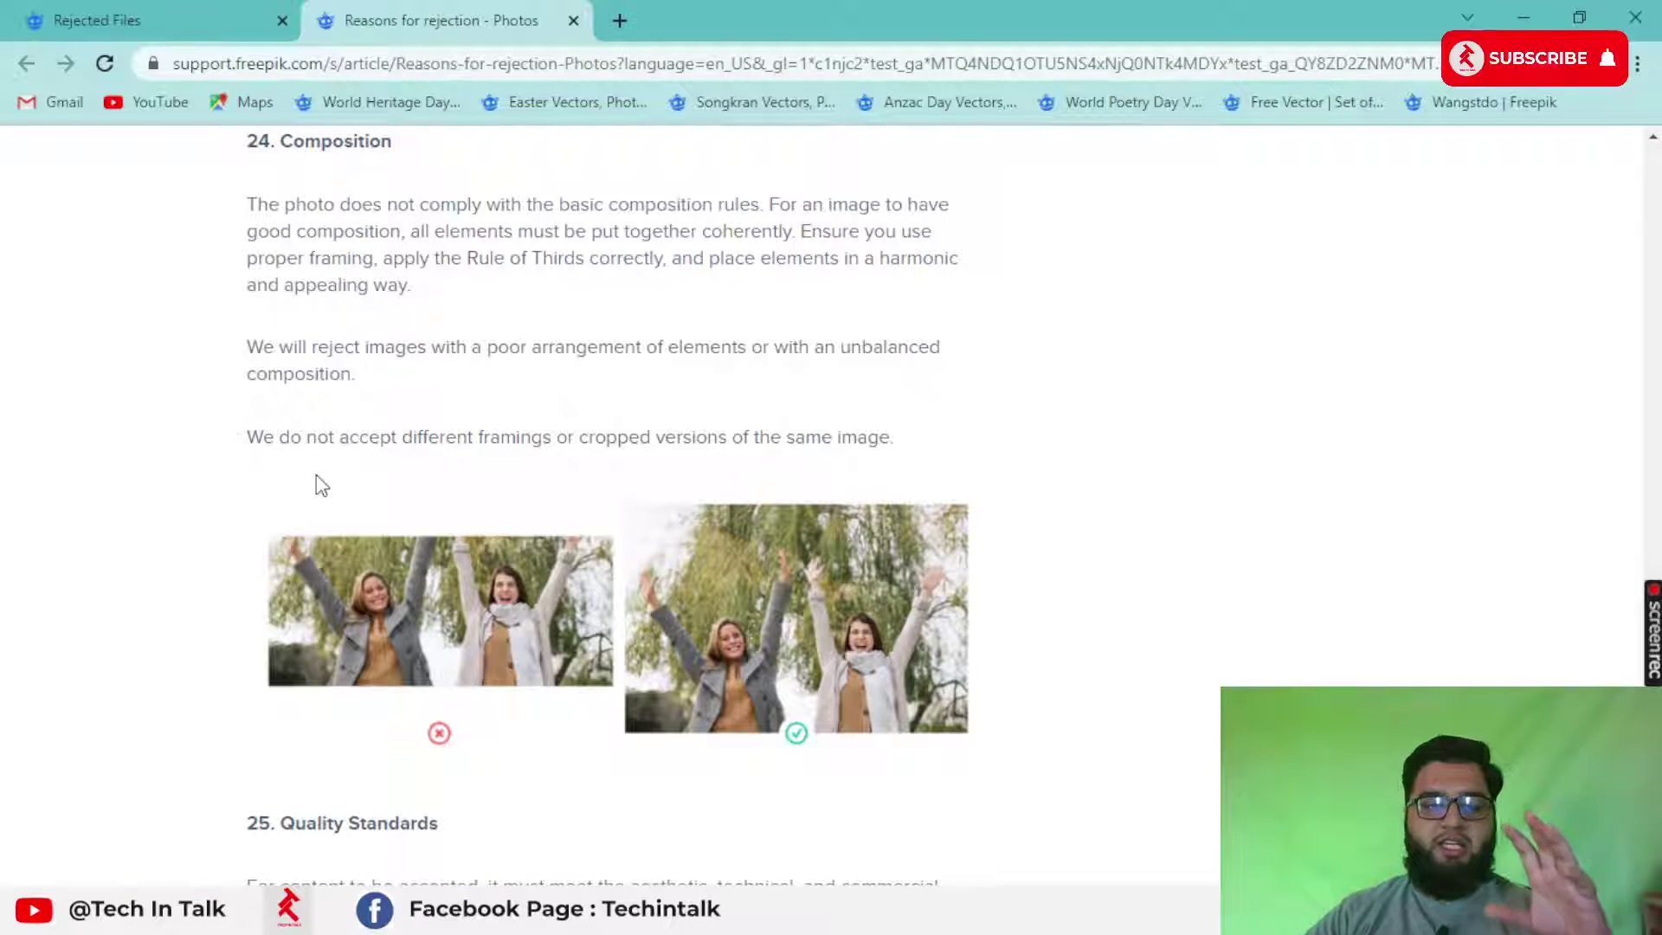
Step: Highlight the Composition rule's opening sentence and the word 'unbalanced'
{"action": "scroll", "coordinate": [346, 450], "scroll_direction": "down", "scroll_amount": 1}
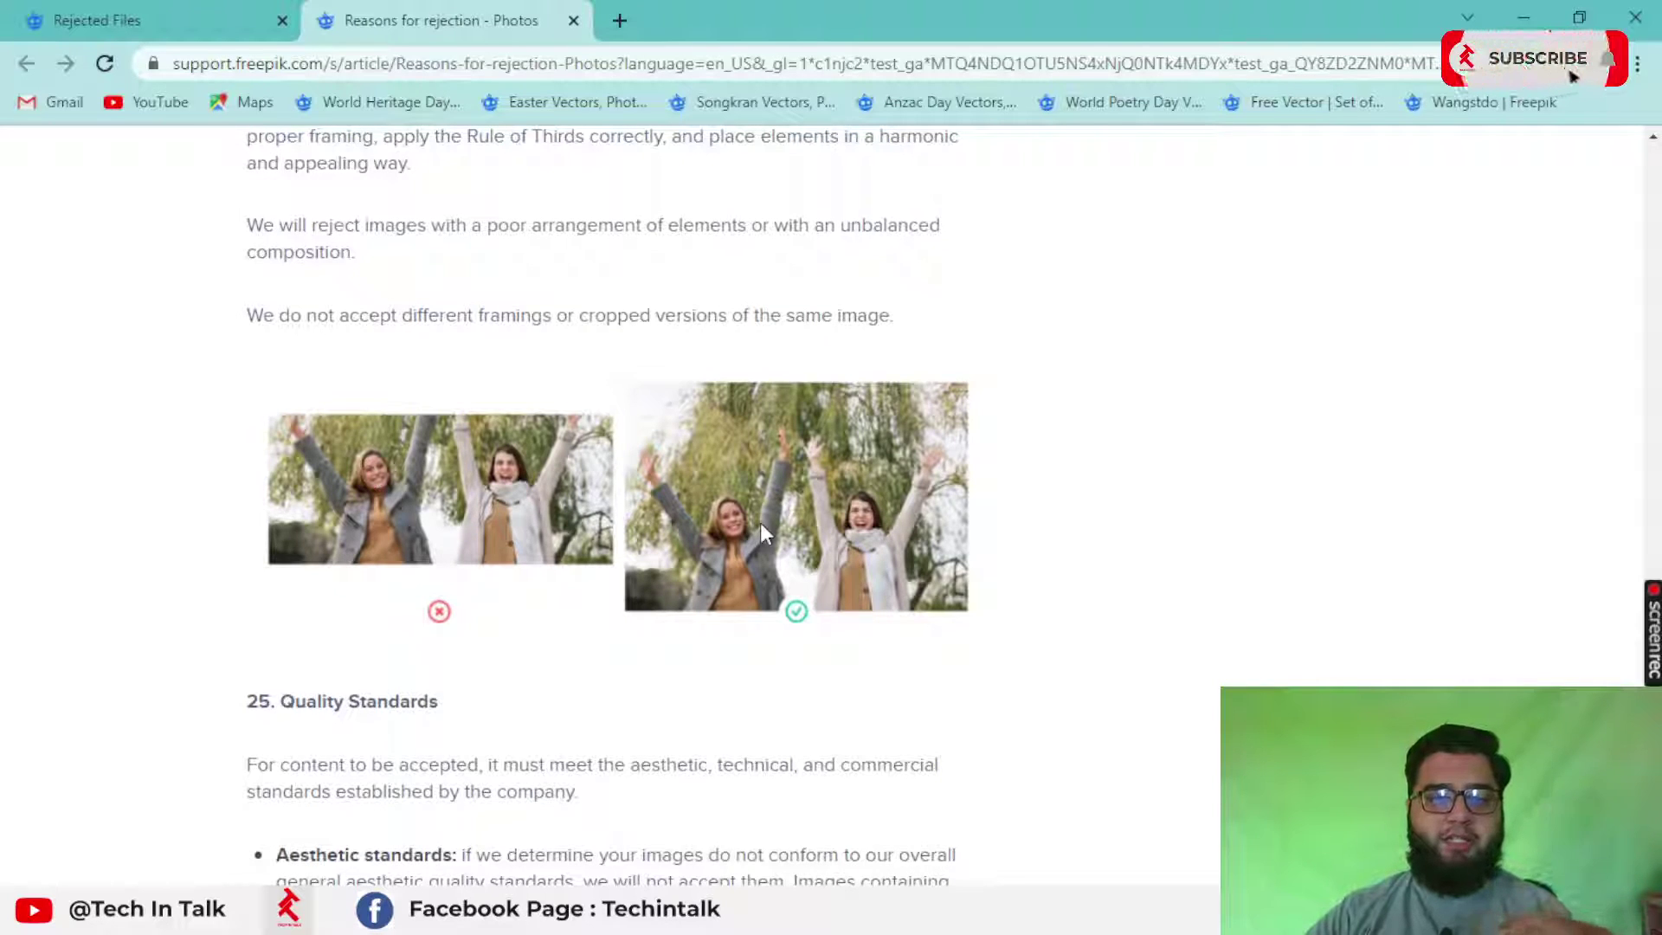
{"action": "scroll", "coordinate": [760, 523], "scroll_direction": "up", "scroll_amount": 1}
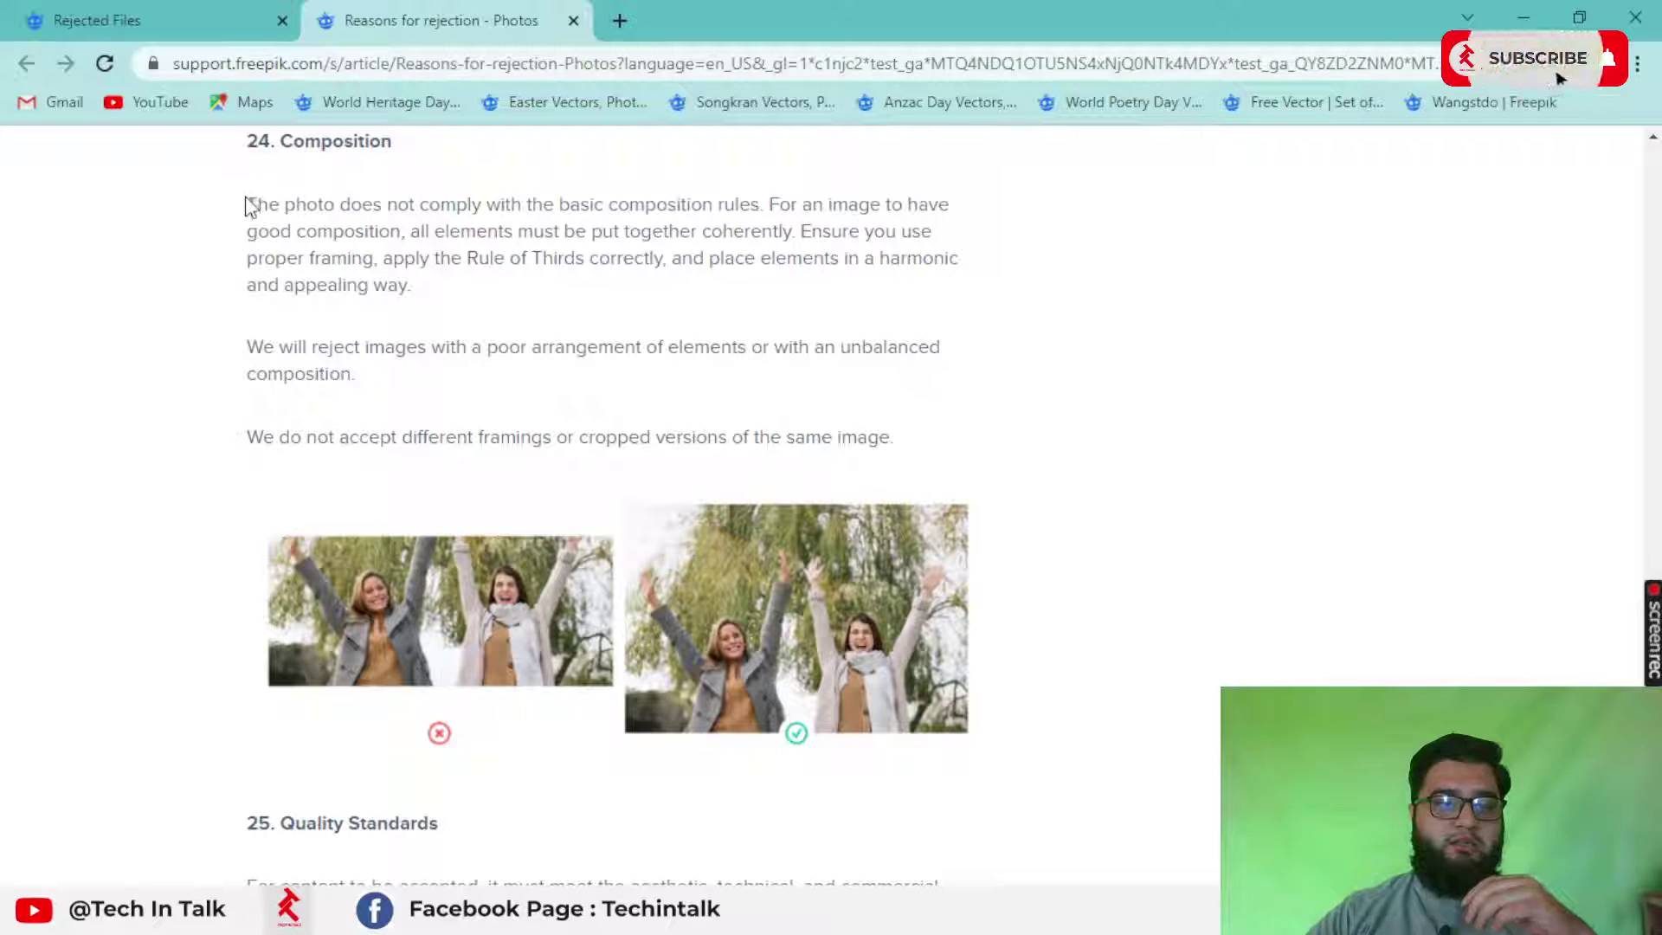
{"action": "mouse_move", "coordinate": [247, 201]}
{"action": "left_mouse_down"}
{"action": "mouse_move", "coordinate": [688, 230]}
{"action": "mouse_move", "coordinate": [769, 204]}
{"action": "left_mouse_up"}
{"action": "left_click", "coordinate": [821, 286]}
{"action": "left_click", "coordinate": [638, 334]}
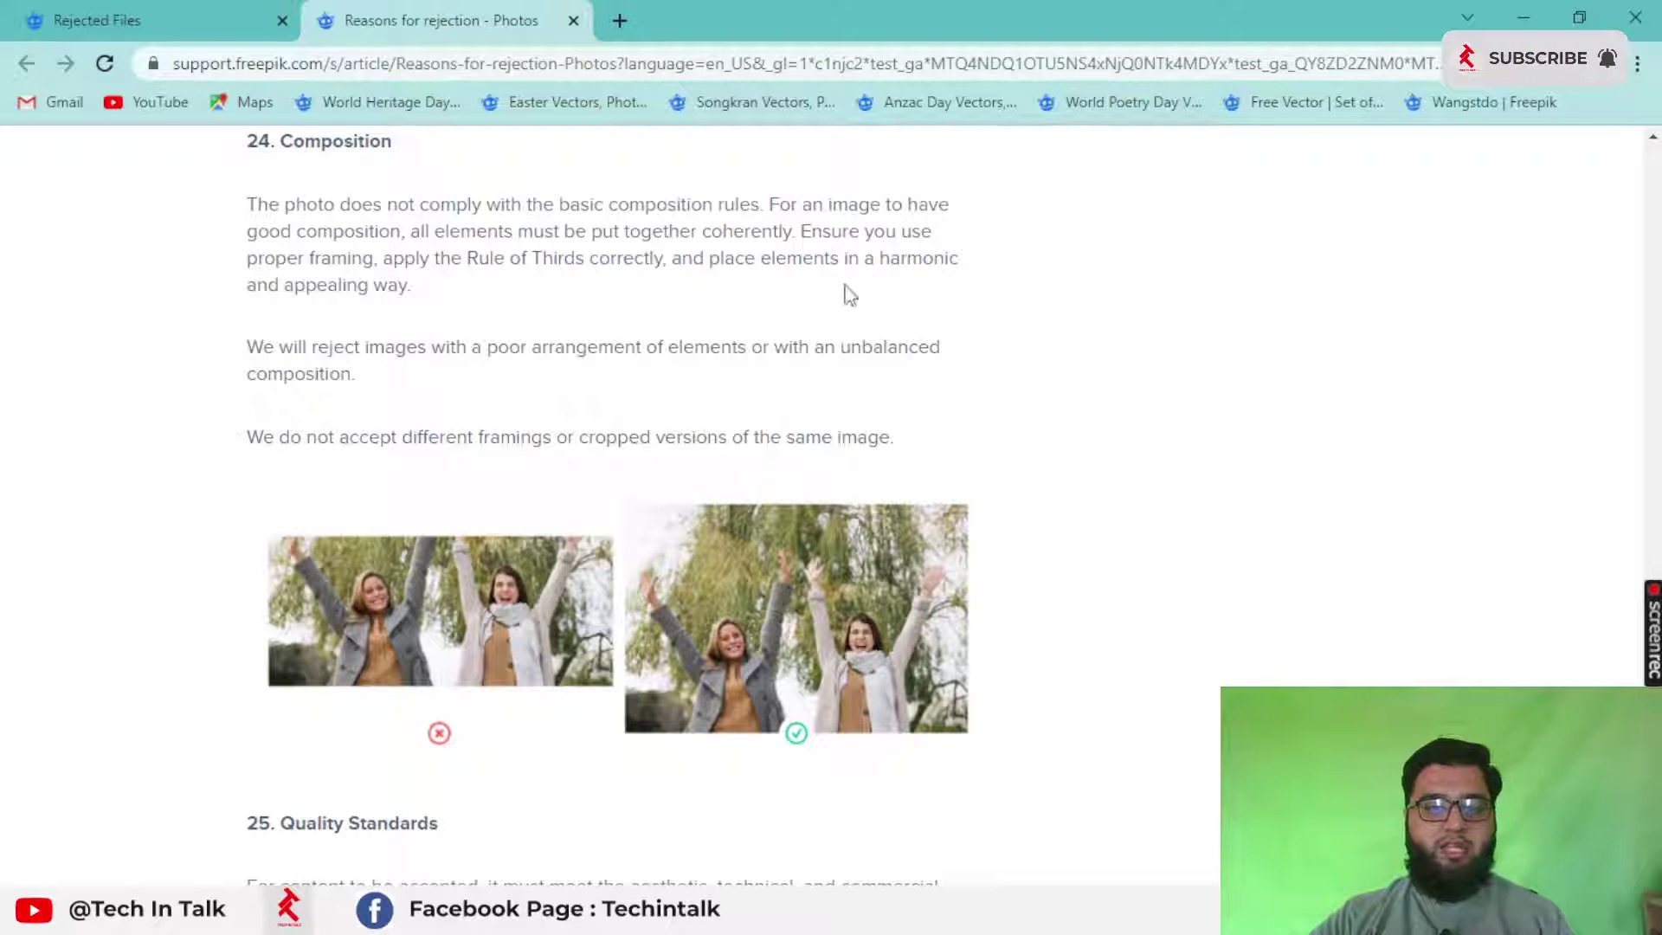
{"action": "left_click_drag", "start_coordinate": [887, 340], "coordinate": [993, 352]}
{"action": "left_click", "coordinate": [976, 419]}
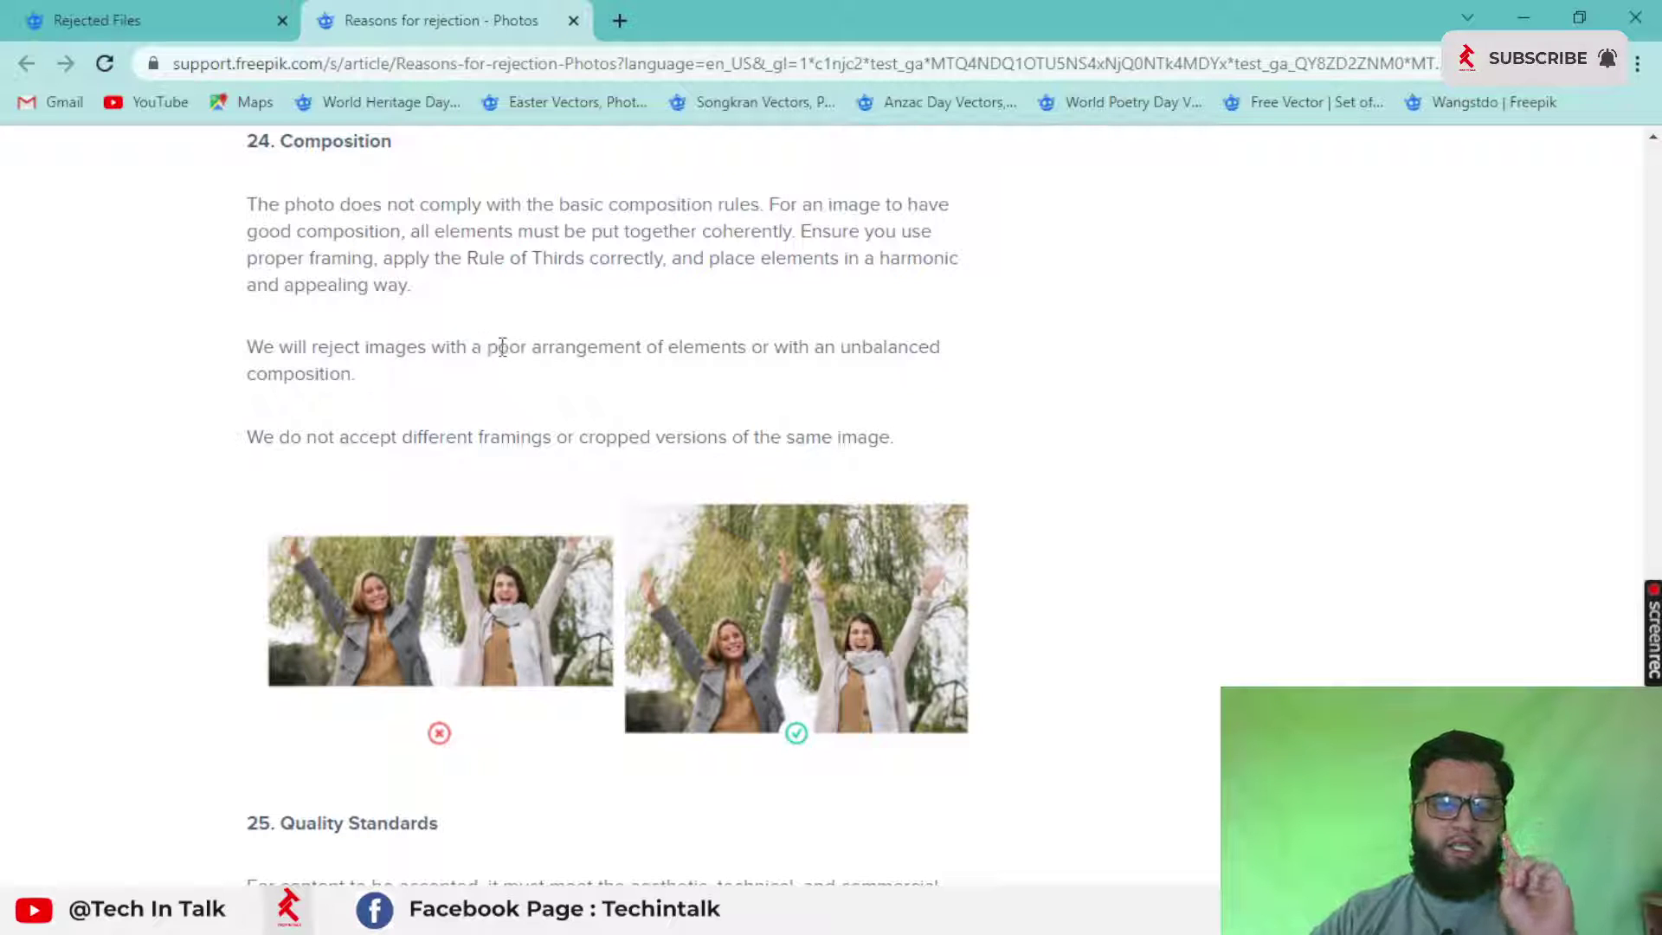
Step: Highlight 'poor arrangement', 'unbalanced composition' and the note about cropped image versions
{"action": "left_click_drag", "start_coordinate": [488, 347], "coordinate": [655, 350]}
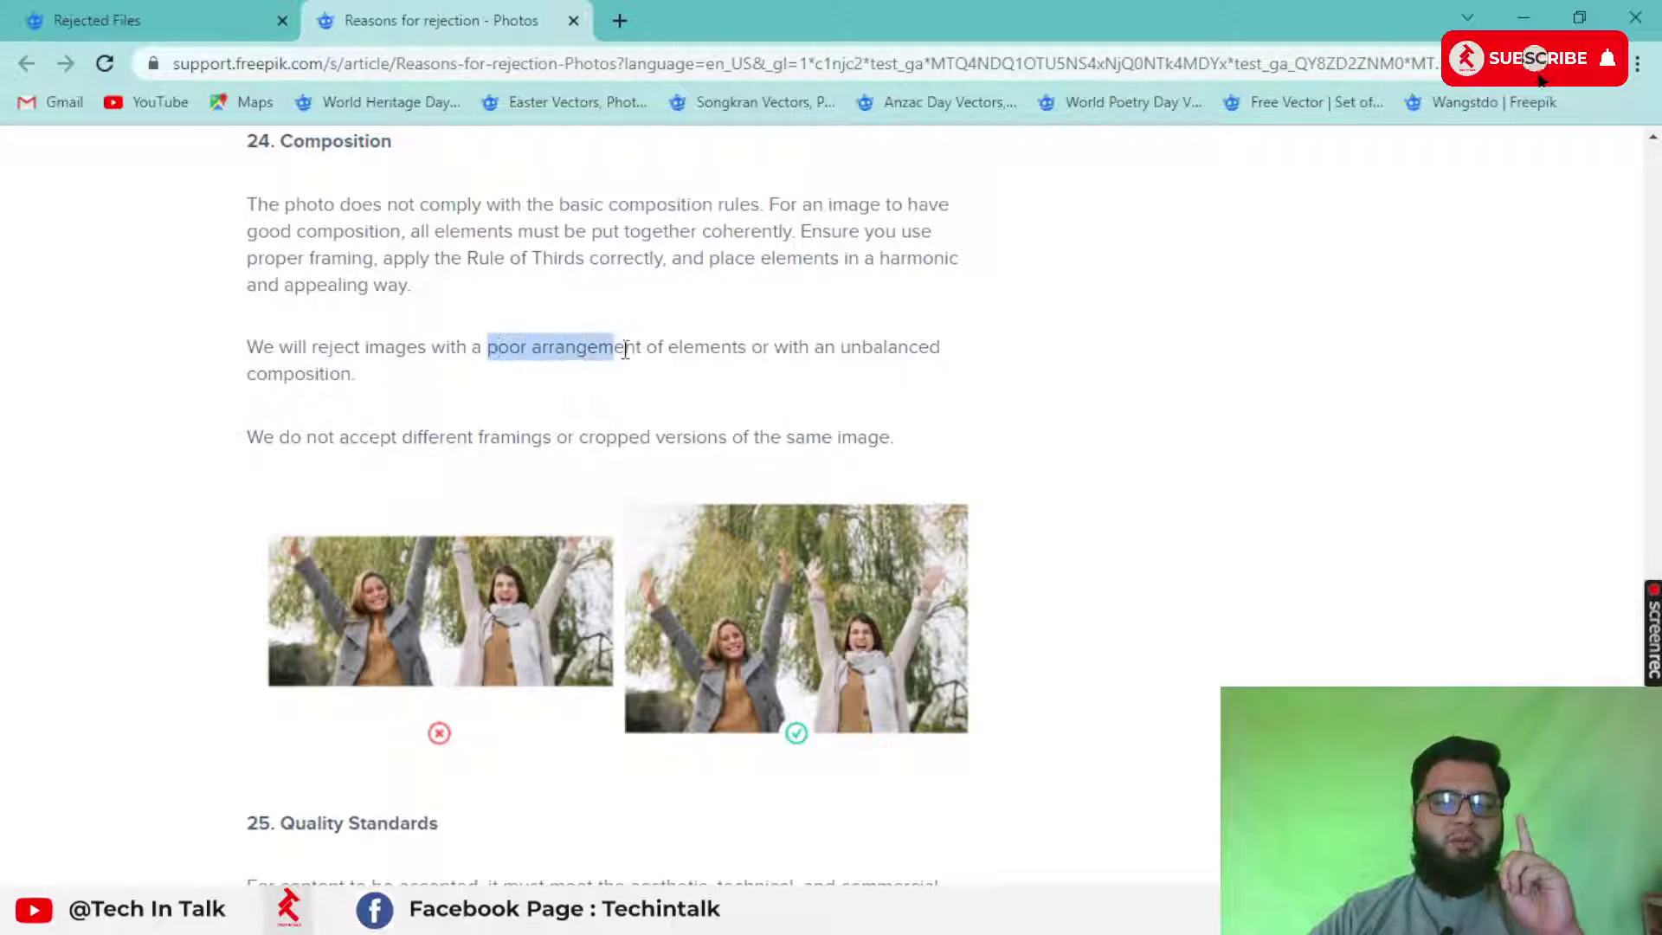
{"action": "left_click", "coordinate": [474, 356]}
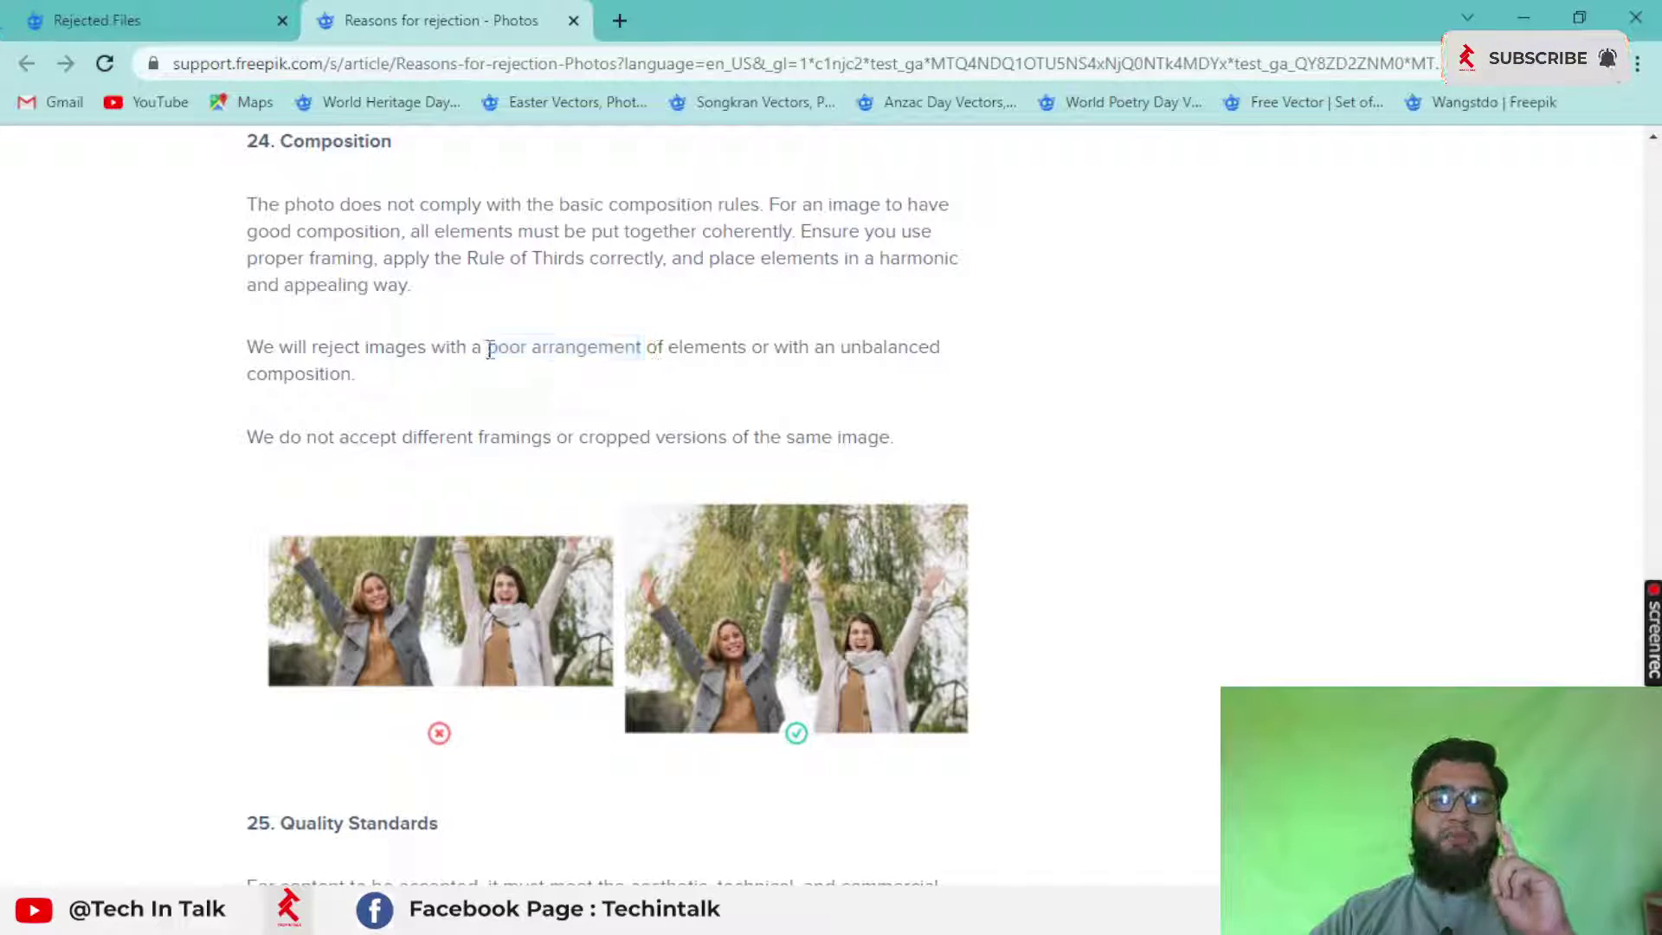
{"action": "left_click_drag", "start_coordinate": [490, 349], "coordinate": [628, 350]}
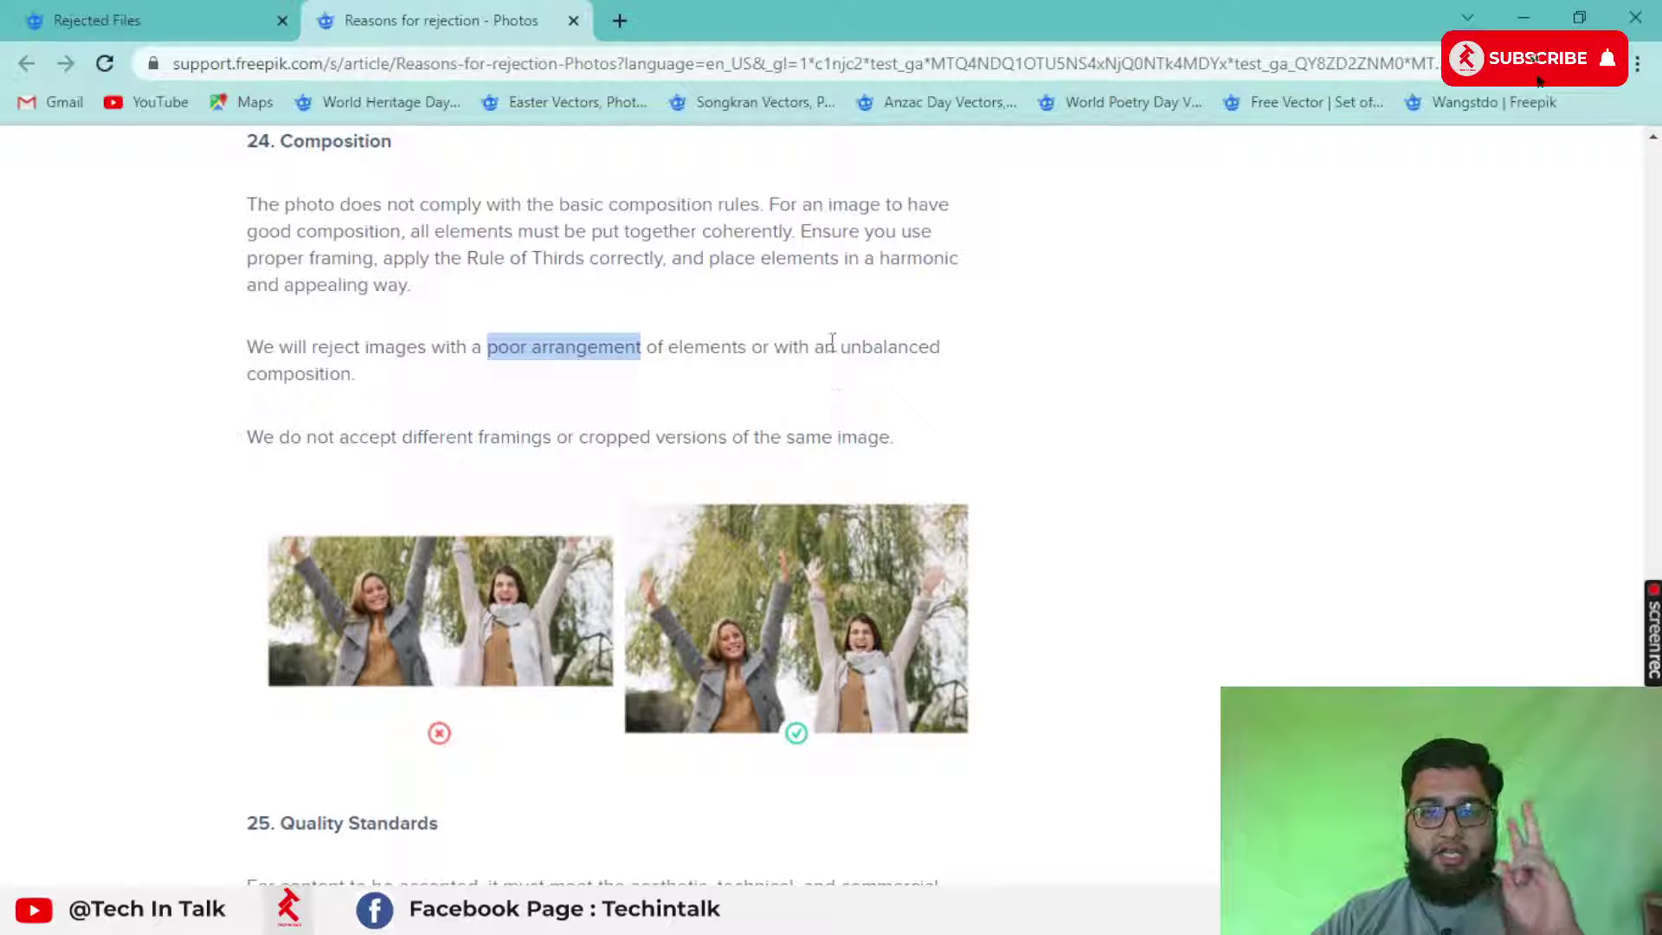
{"action": "left_click_drag", "start_coordinate": [834, 343], "coordinate": [356, 377]}
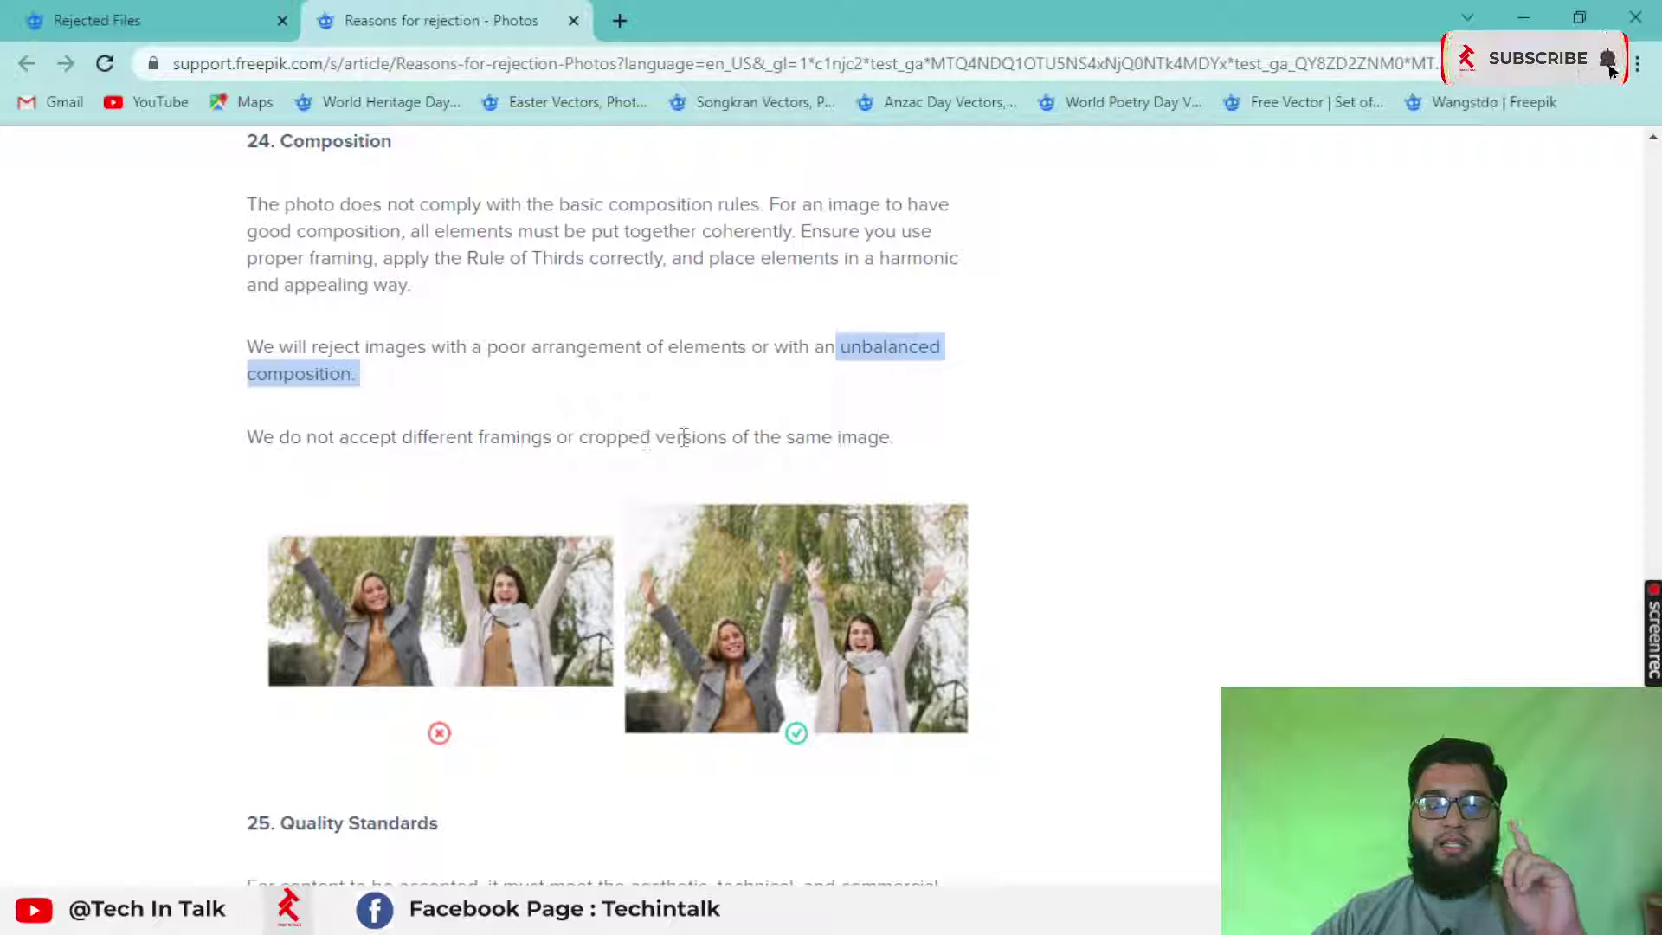
{"action": "left_click", "coordinate": [563, 443]}
{"action": "left_click_drag", "start_coordinate": [562, 448], "coordinate": [894, 439]}
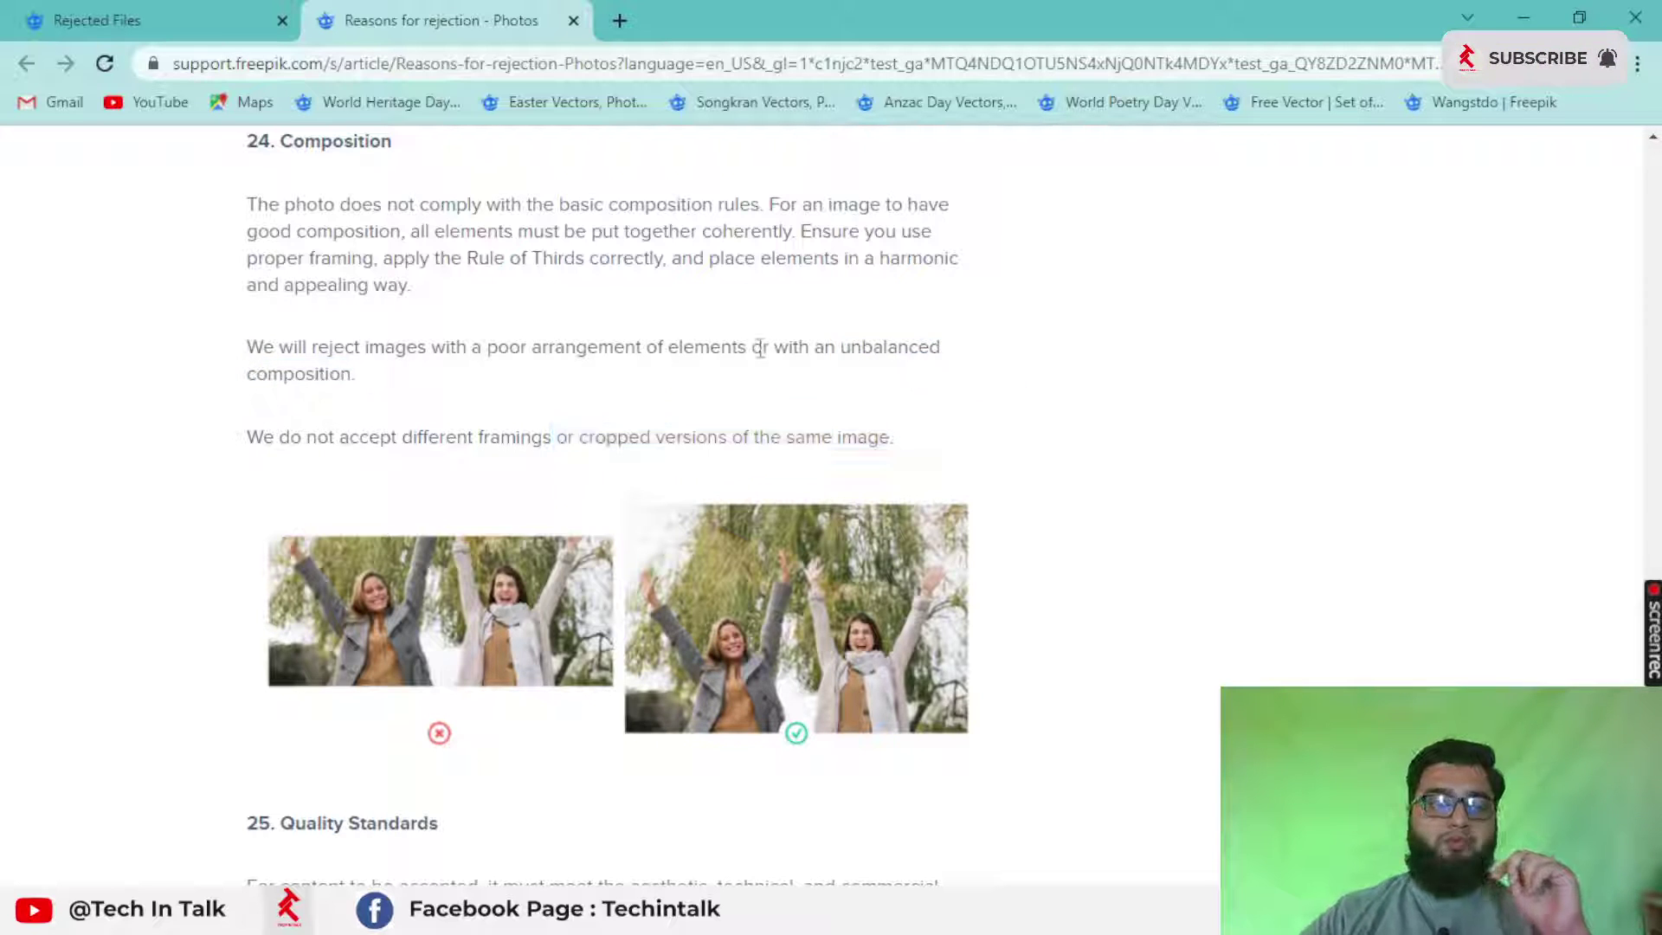
{"action": "left_click", "coordinate": [210, 16]}
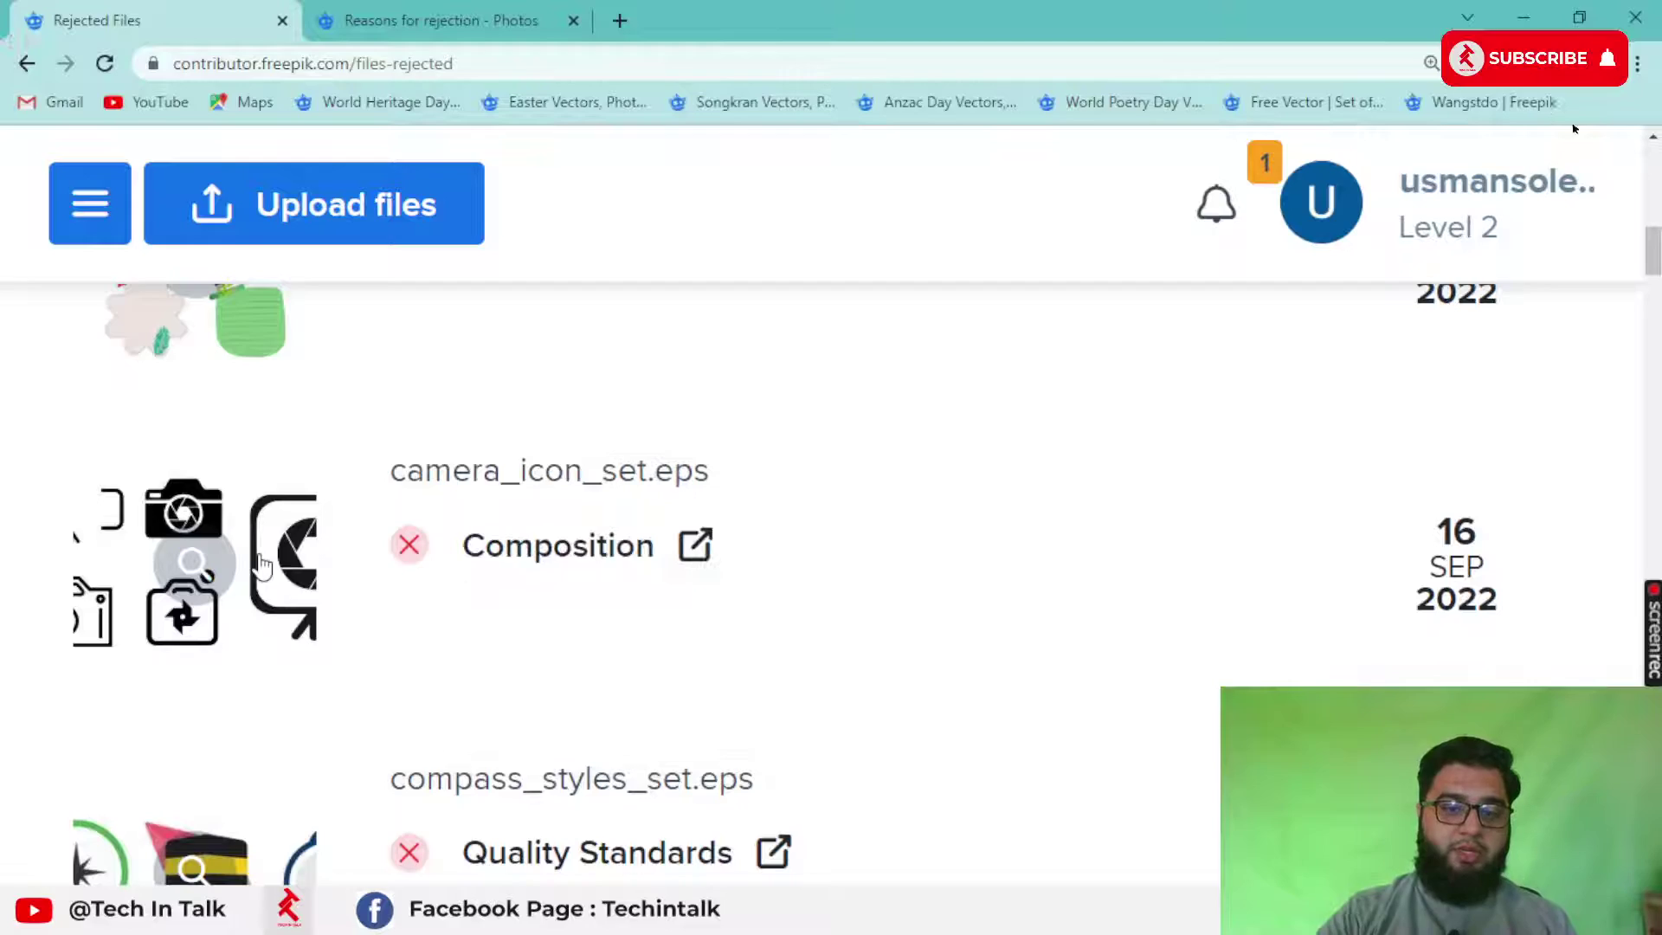
{"action": "left_click", "coordinate": [437, 19]}
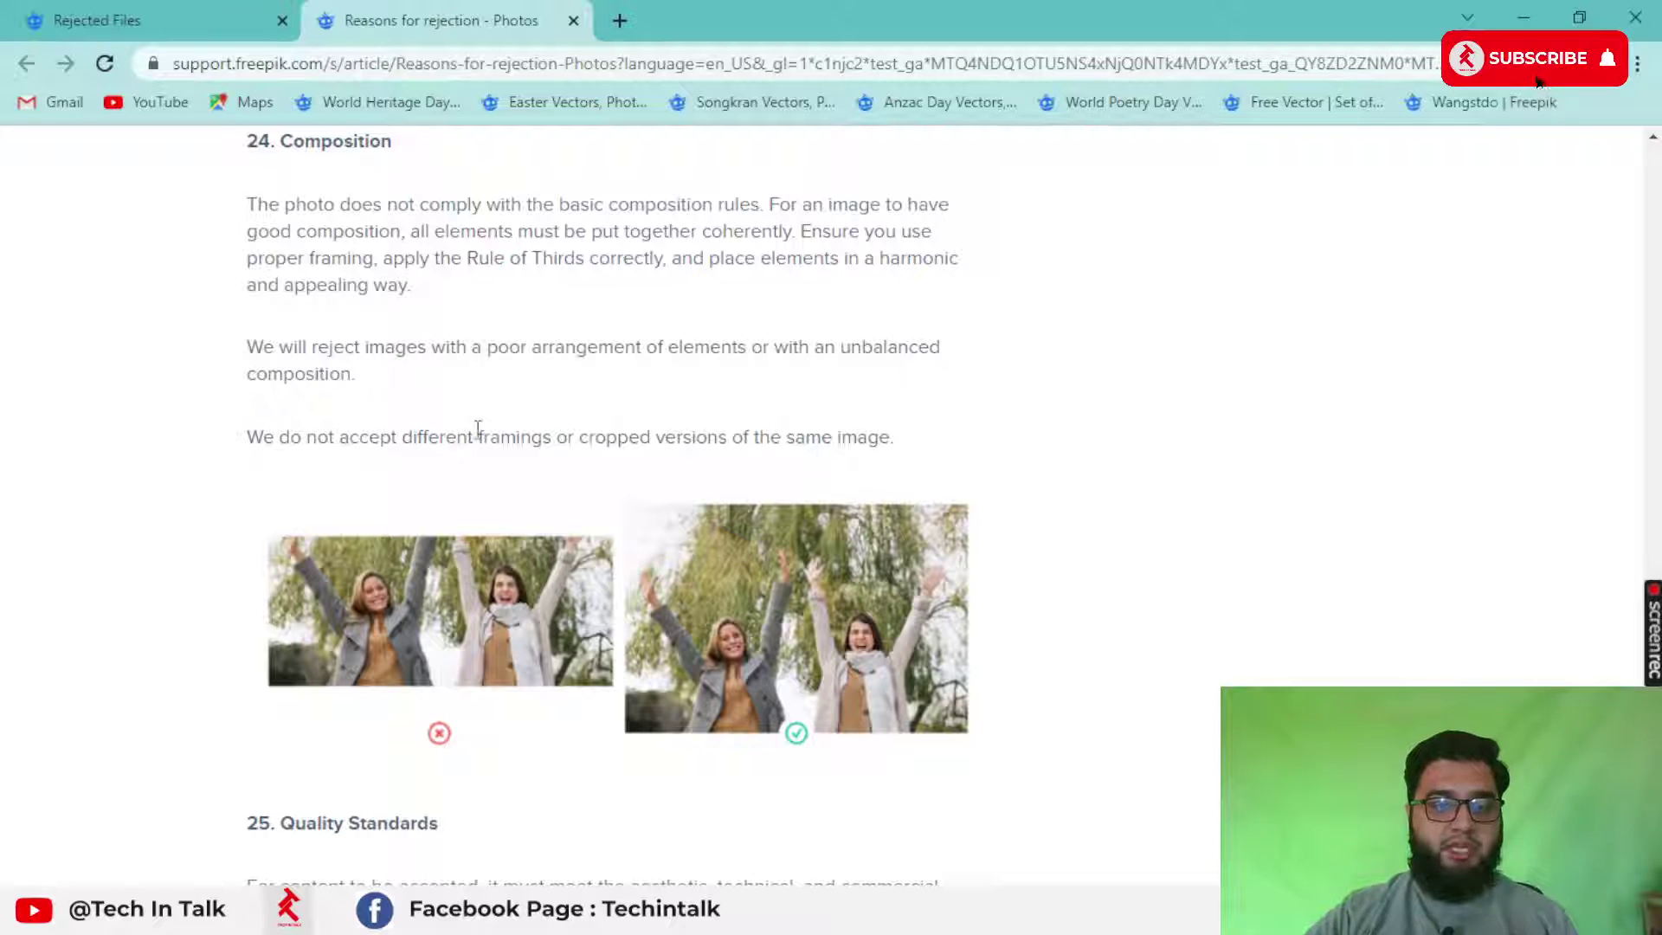
Step: Highlight the word 'framings', then return to the Rejected Files list
{"action": "left_click_drag", "start_coordinate": [476, 436], "coordinate": [551, 440]}
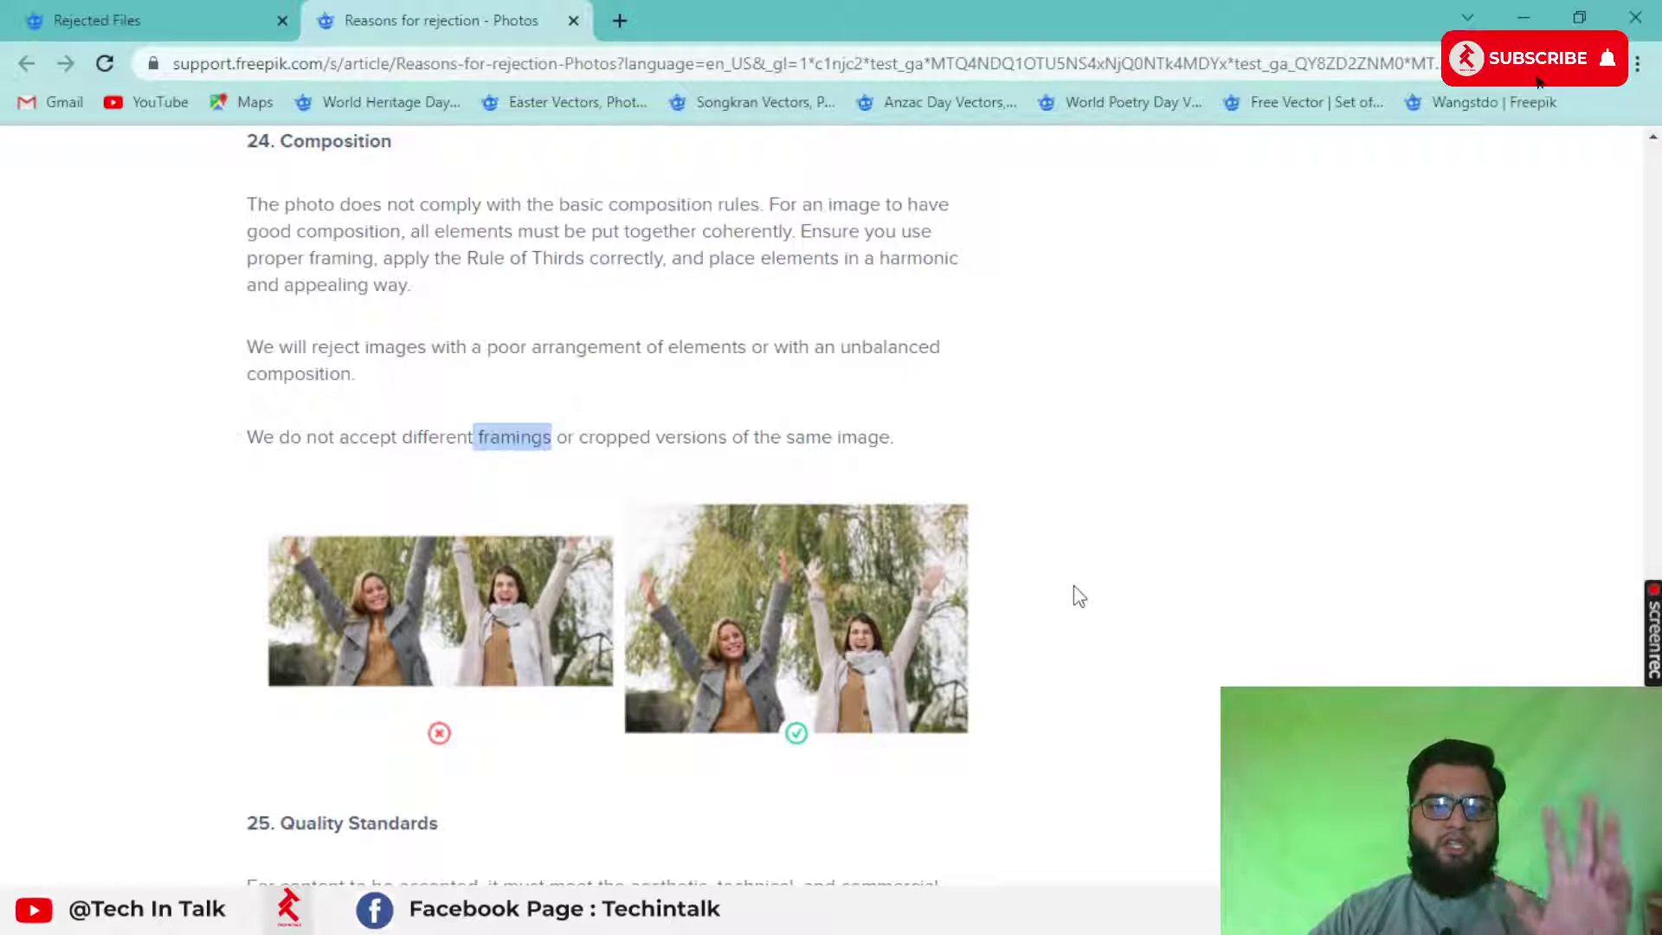
{"action": "left_click", "coordinate": [1027, 537]}
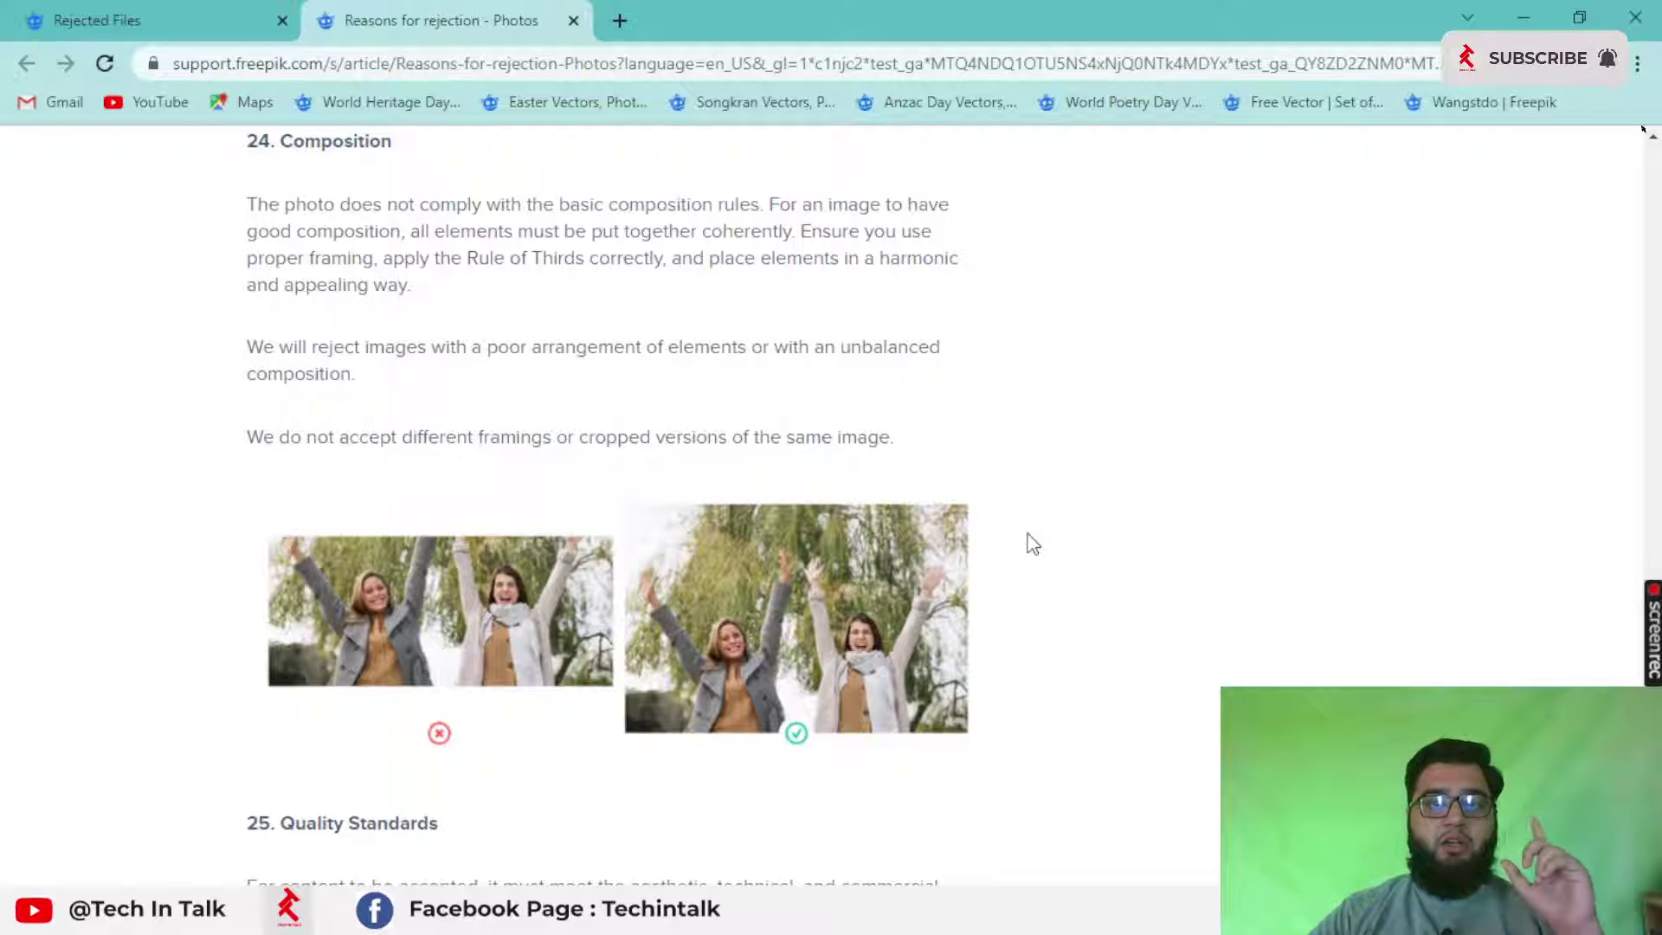
{"action": "left_click", "coordinate": [111, 8]}
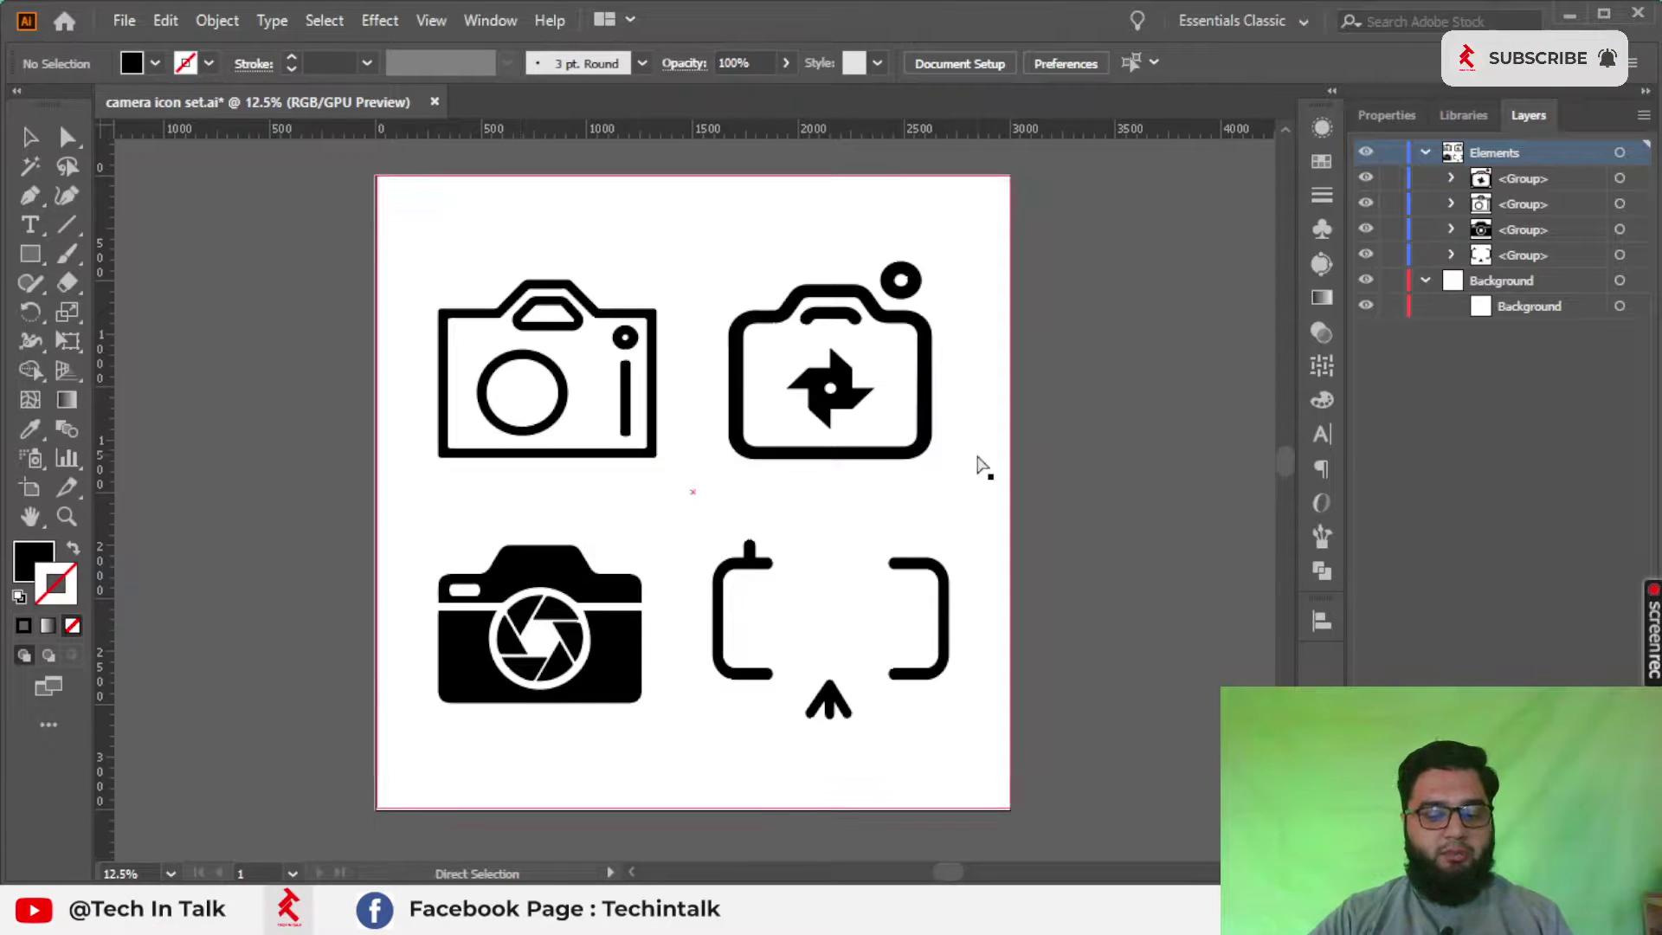
Step: Paste the rejection screenshot, enlarge it and place it above the artboard
{"action": "key", "text": "ctrl+v"}
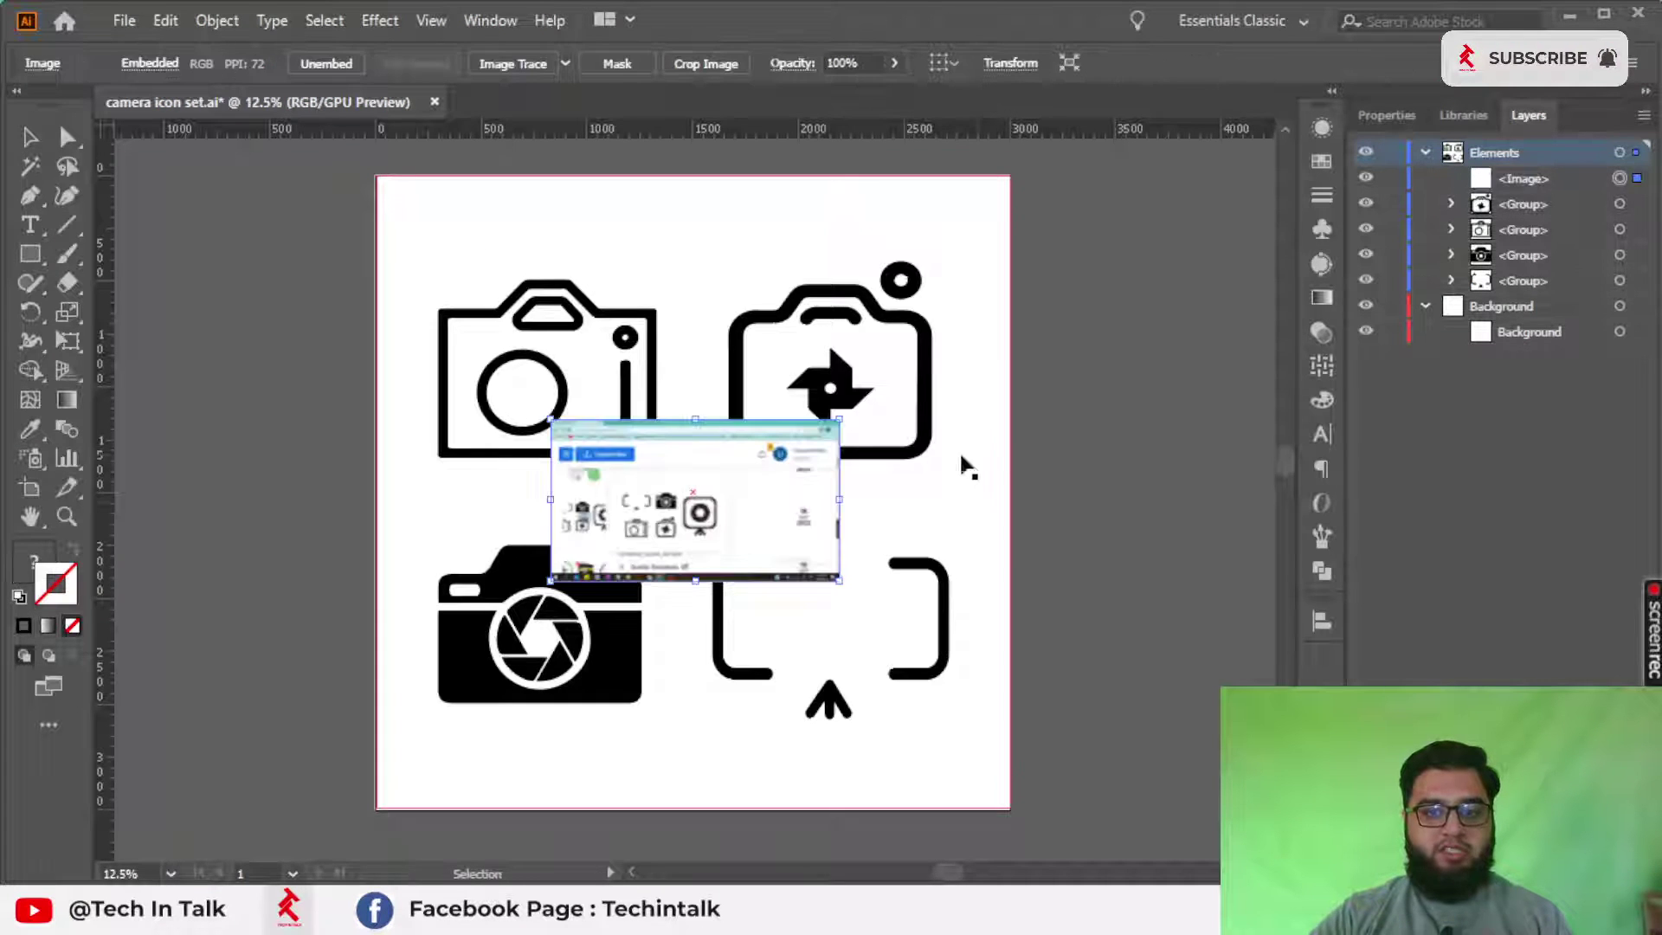
{"action": "key", "text": "ctrl+minus"}
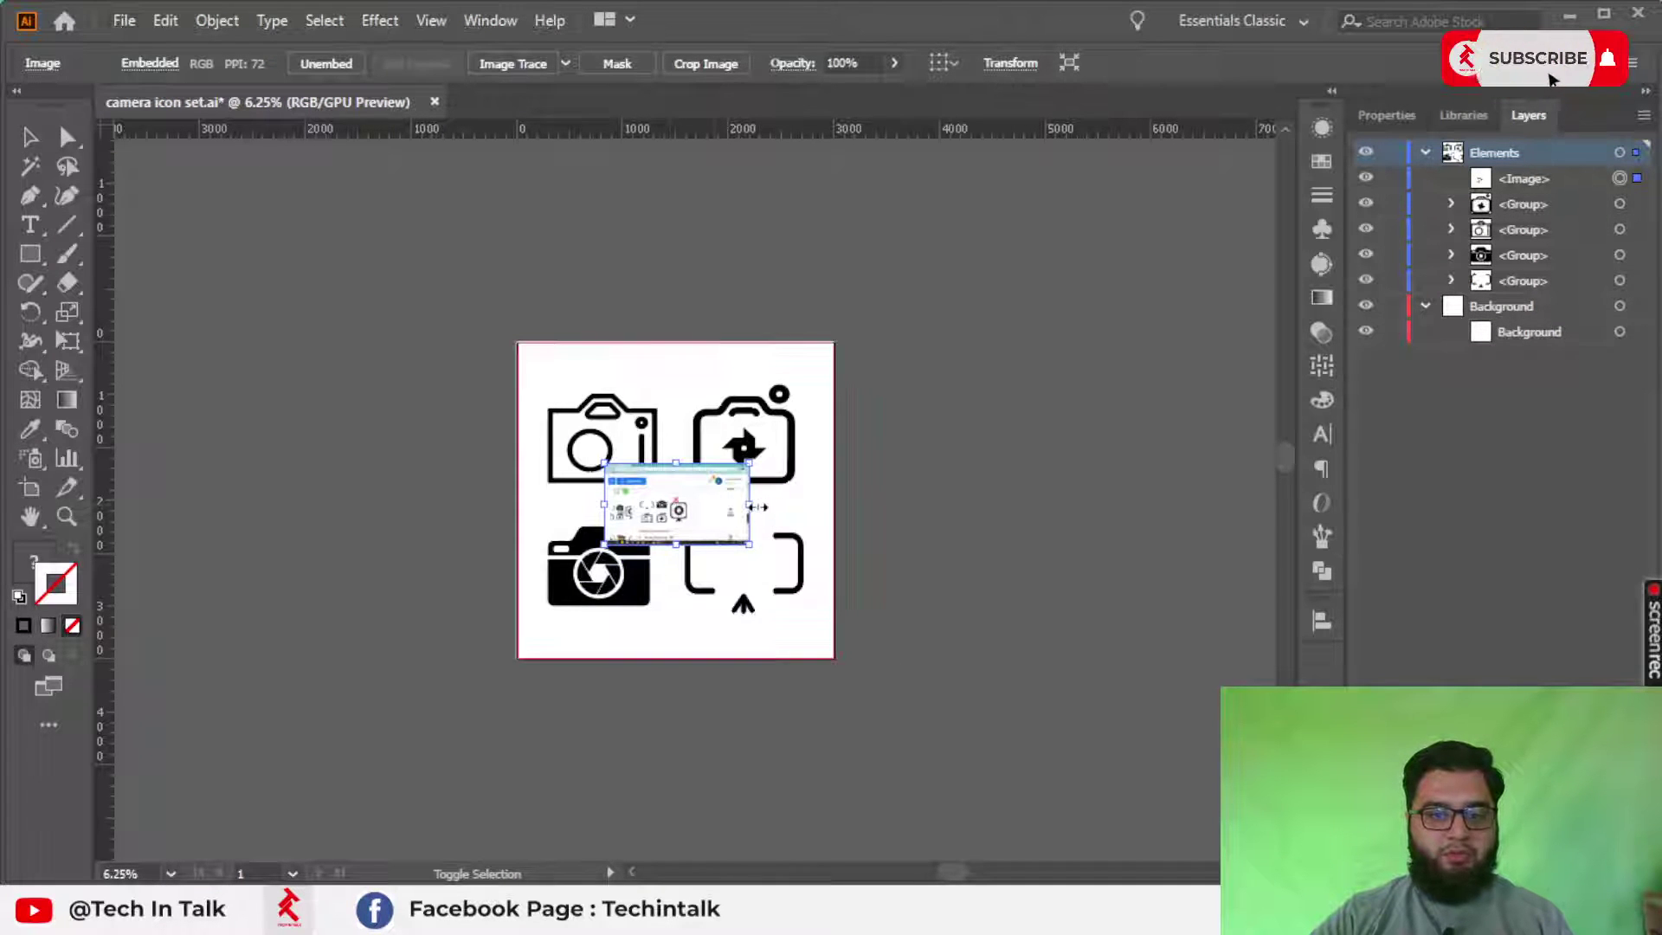
{"action": "left_click_drag", "start_coordinate": [749, 505], "coordinate": [1209, 505]}
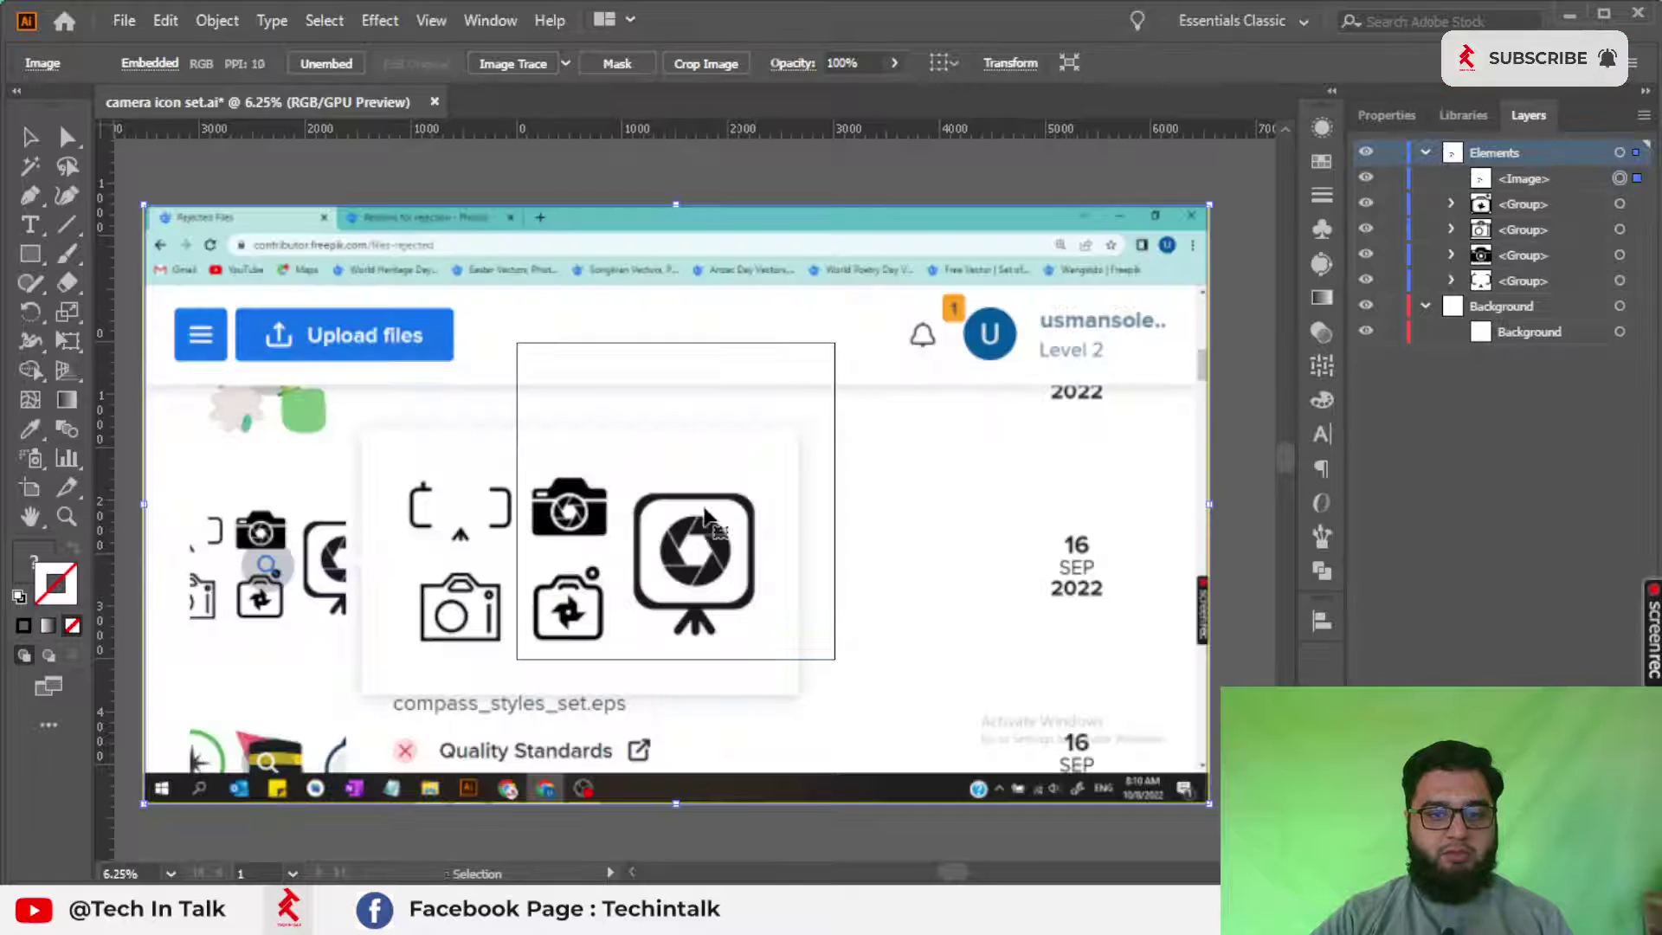
{"action": "left_click_drag", "start_coordinate": [705, 519], "coordinate": [578, 125]}
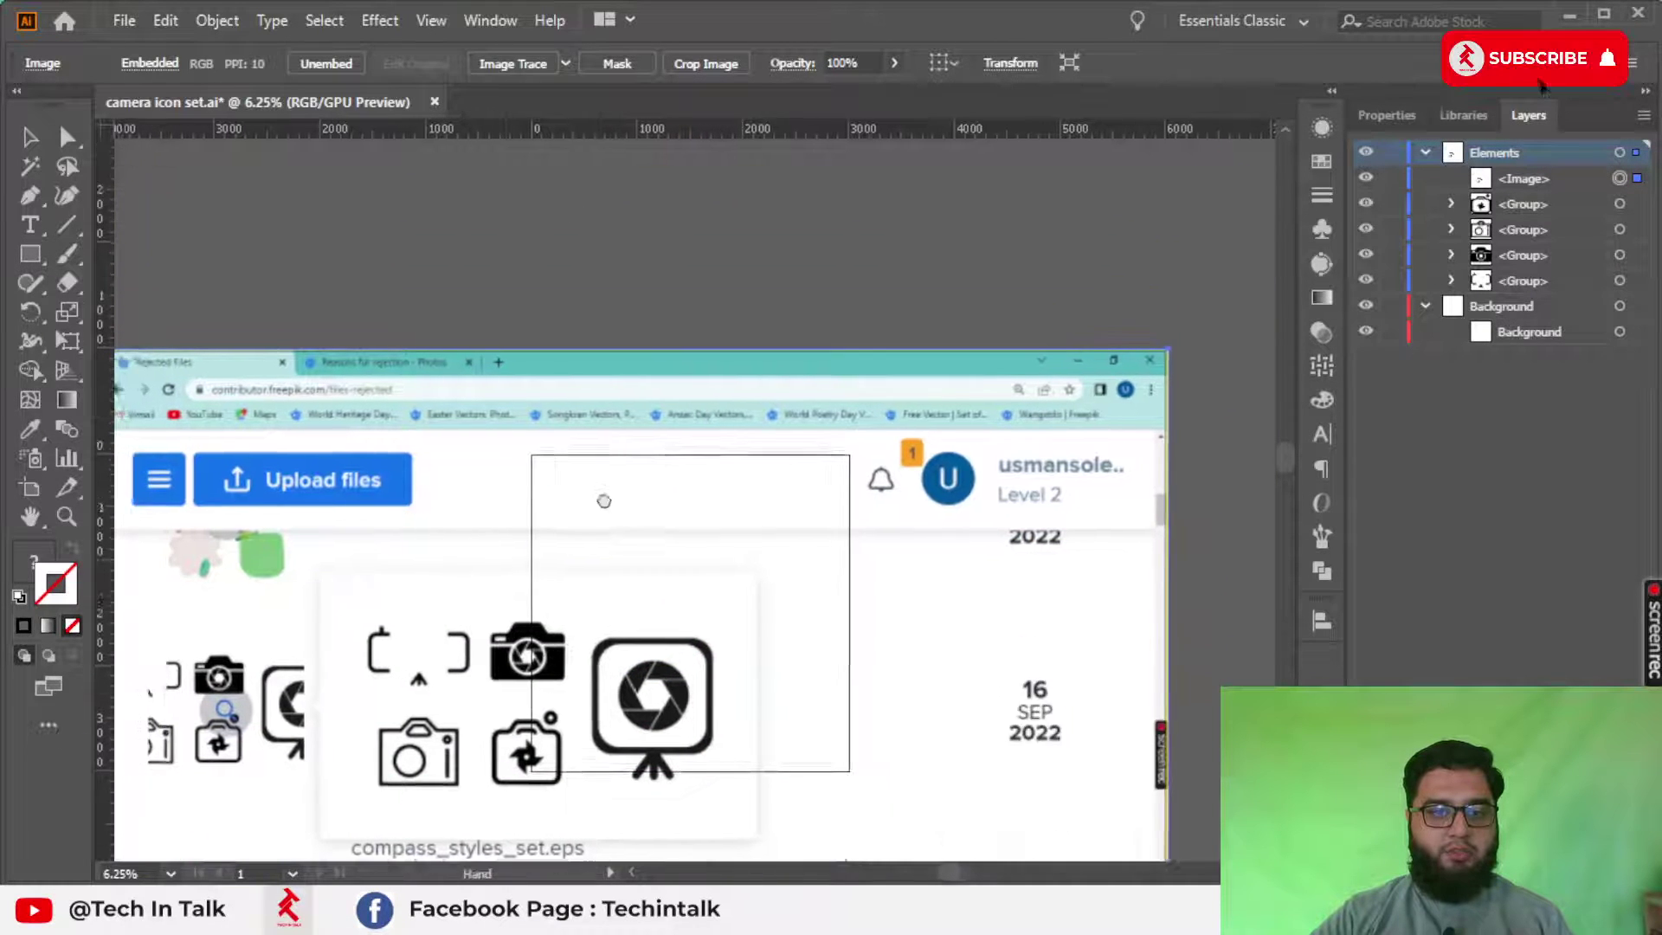
{"action": "left_click_drag", "start_coordinate": [578, 125], "coordinate": [660, 186]}
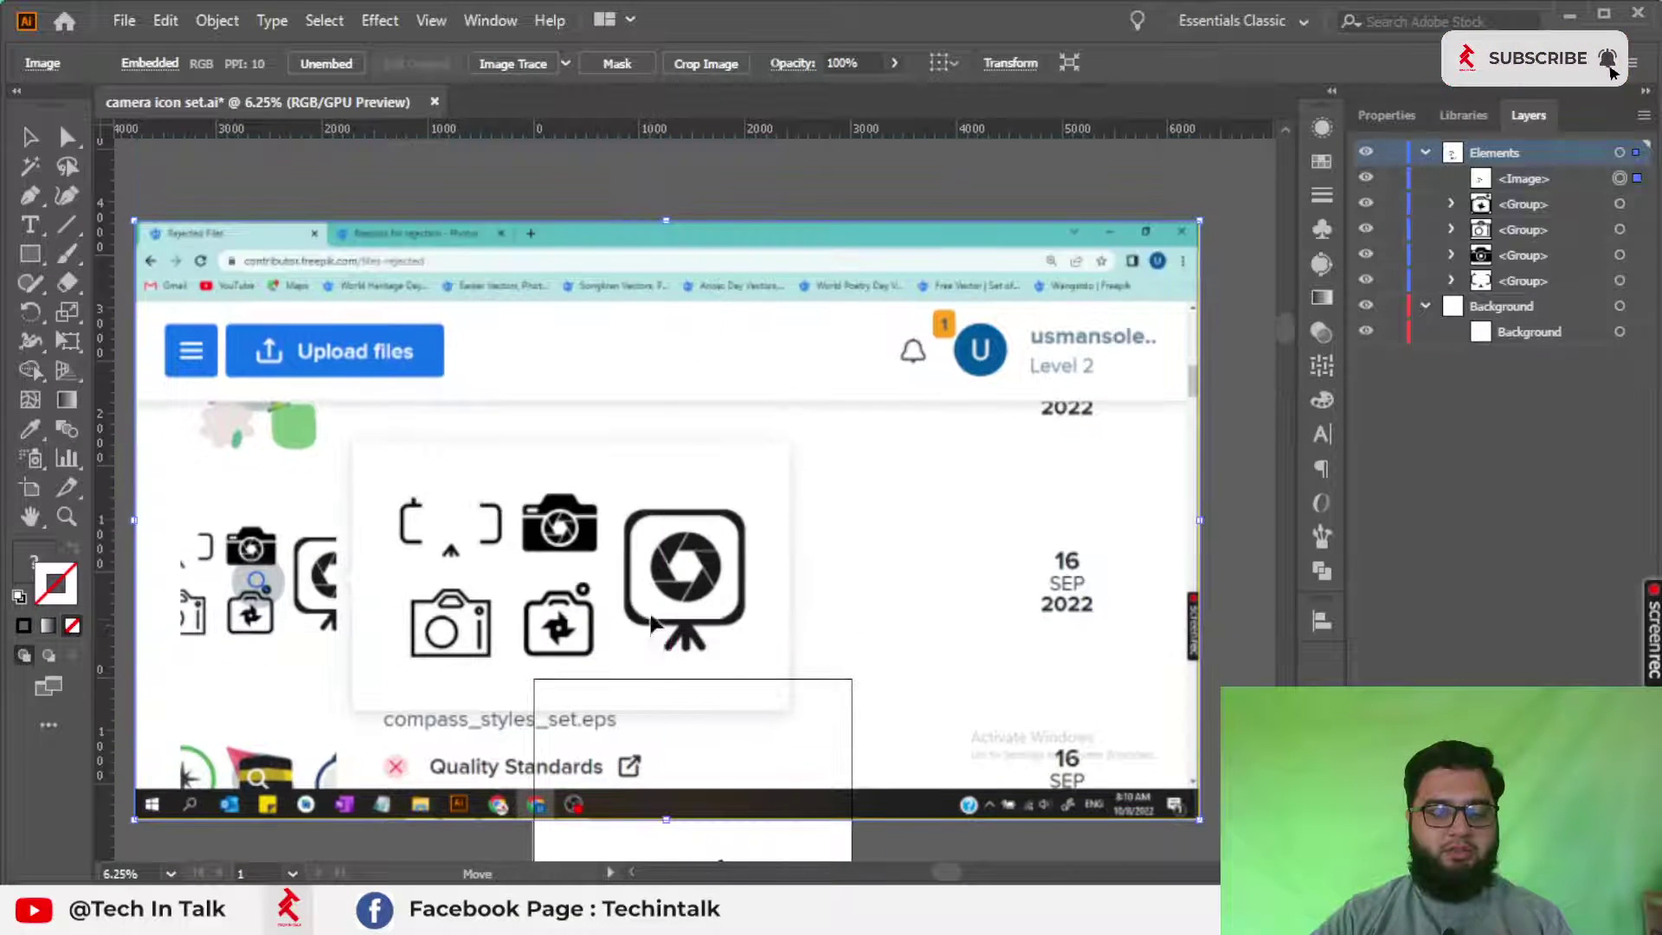
{"action": "mouse_move", "coordinate": [654, 489]}
{"action": "left_mouse_down"}
{"action": "mouse_move", "coordinate": [740, 436]}
{"action": "mouse_move", "coordinate": [810, 455]}
{"action": "left_mouse_up"}
{"action": "left_click", "coordinate": [1065, 716]}
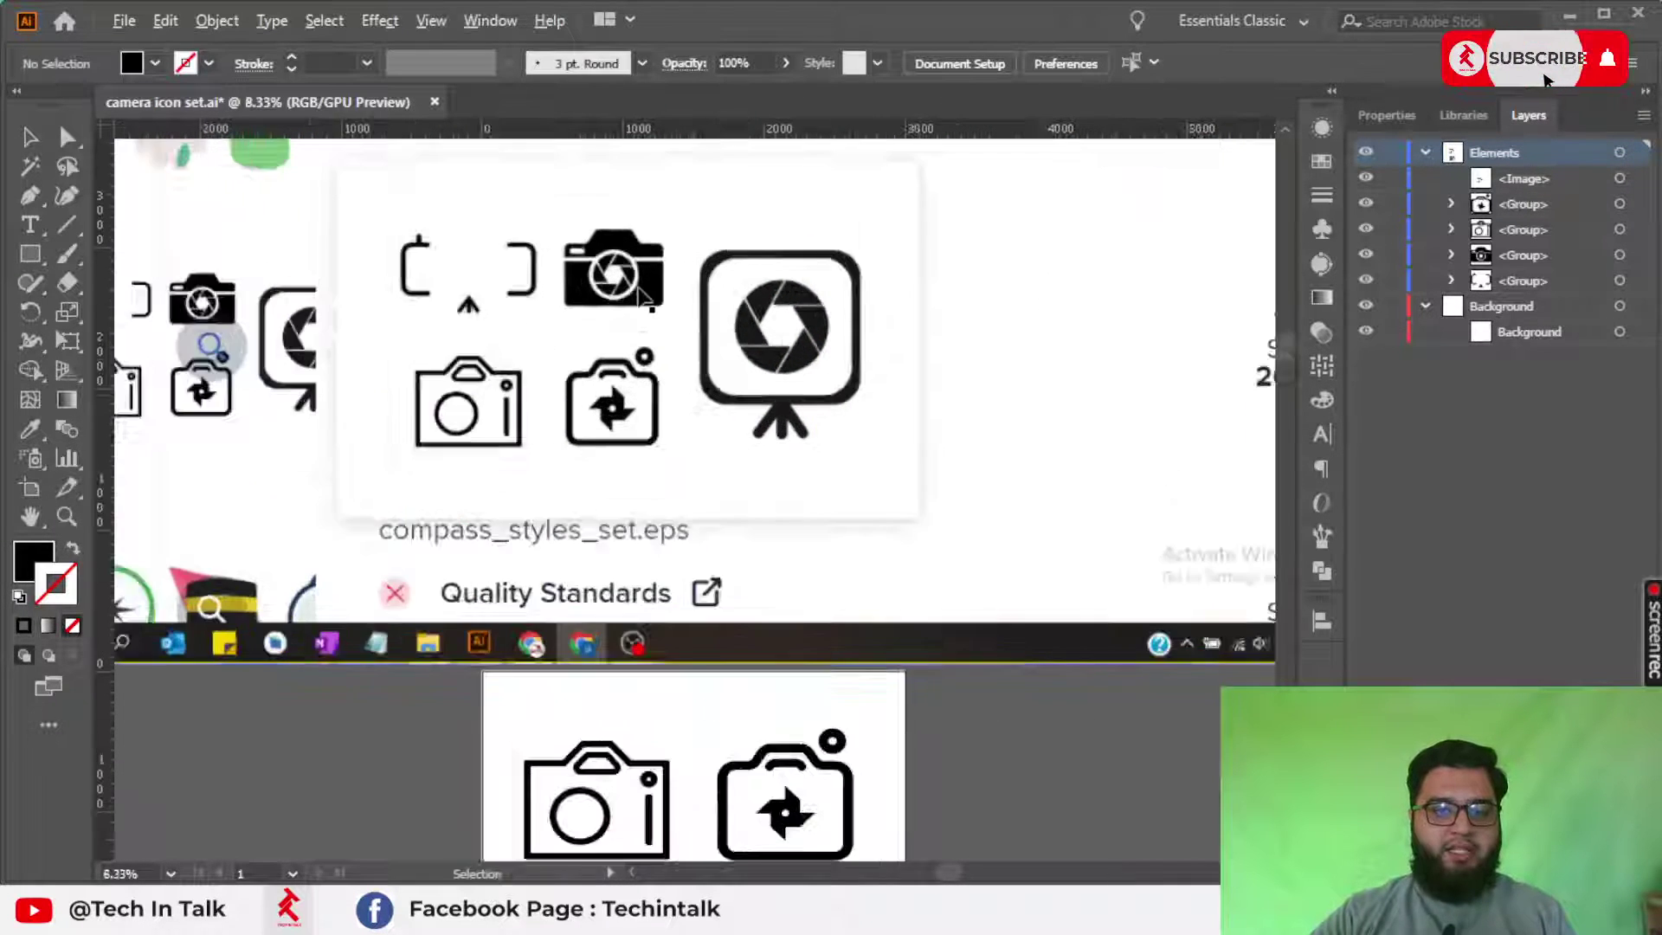
Step: Bring the artboard back into view and nudge the screenshot slightly right
{"action": "scroll", "coordinate": [731, 381], "scroll_direction": "up", "scroll_amount": 2}
{"action": "left_click_drag", "start_coordinate": [835, 415], "coordinate": [728, 162]}
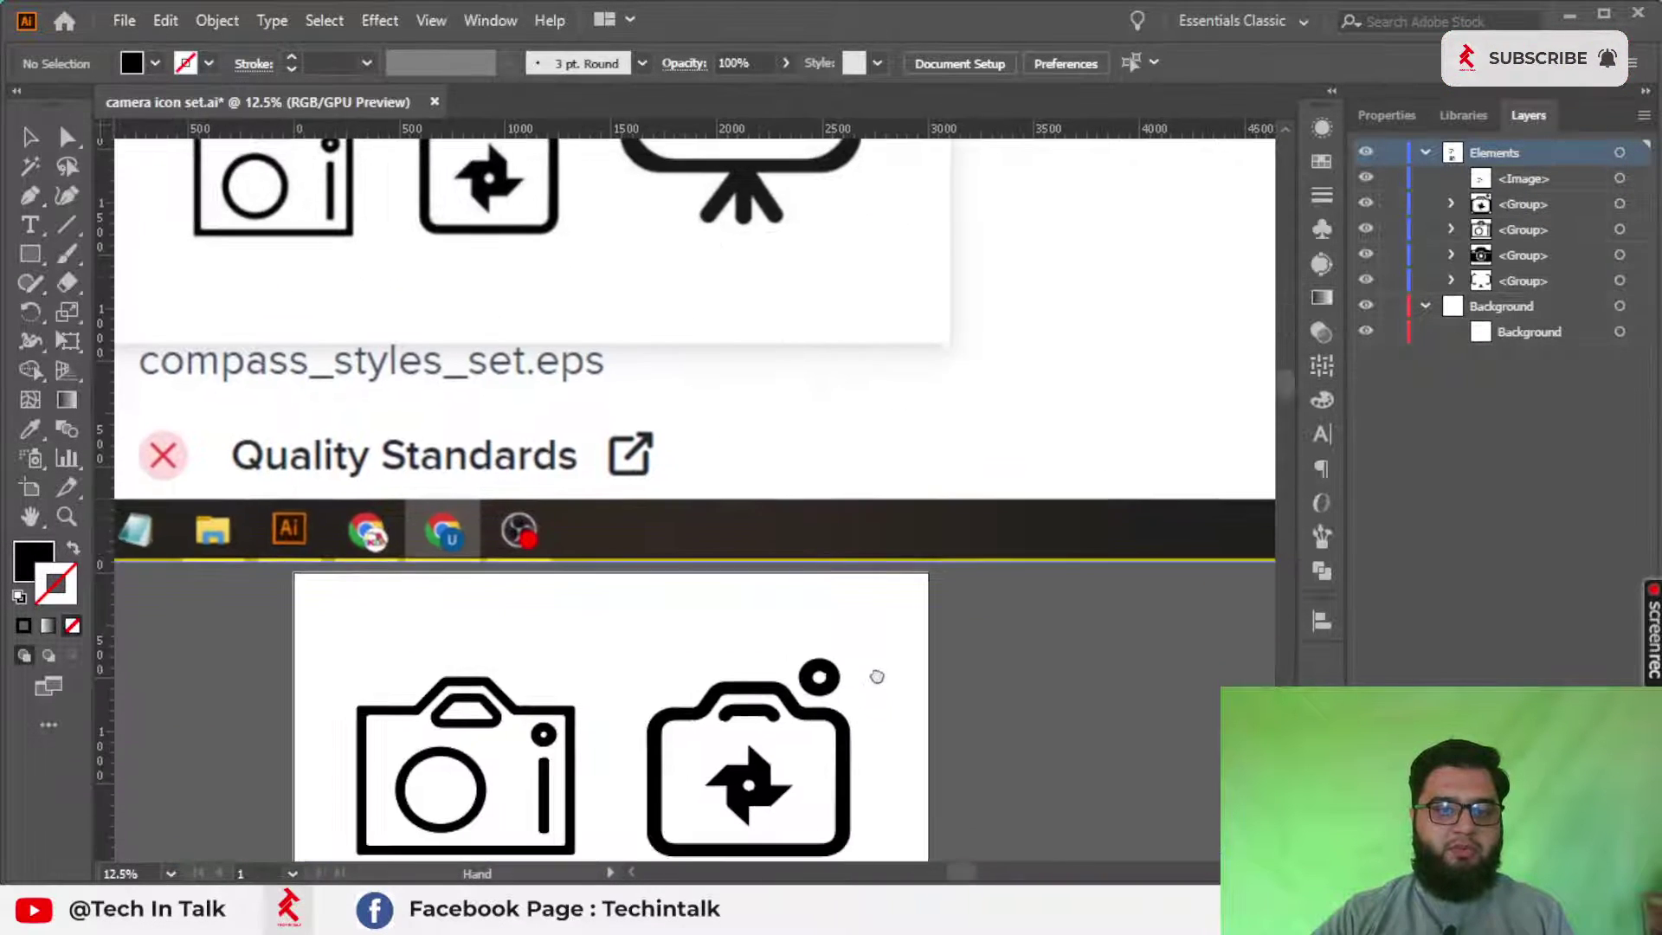
{"action": "scroll", "coordinate": [798, 467], "scroll_direction": "down", "scroll_amount": 4}
{"action": "scroll", "coordinate": [798, 467], "scroll_direction": "down", "scroll_amount": 2}
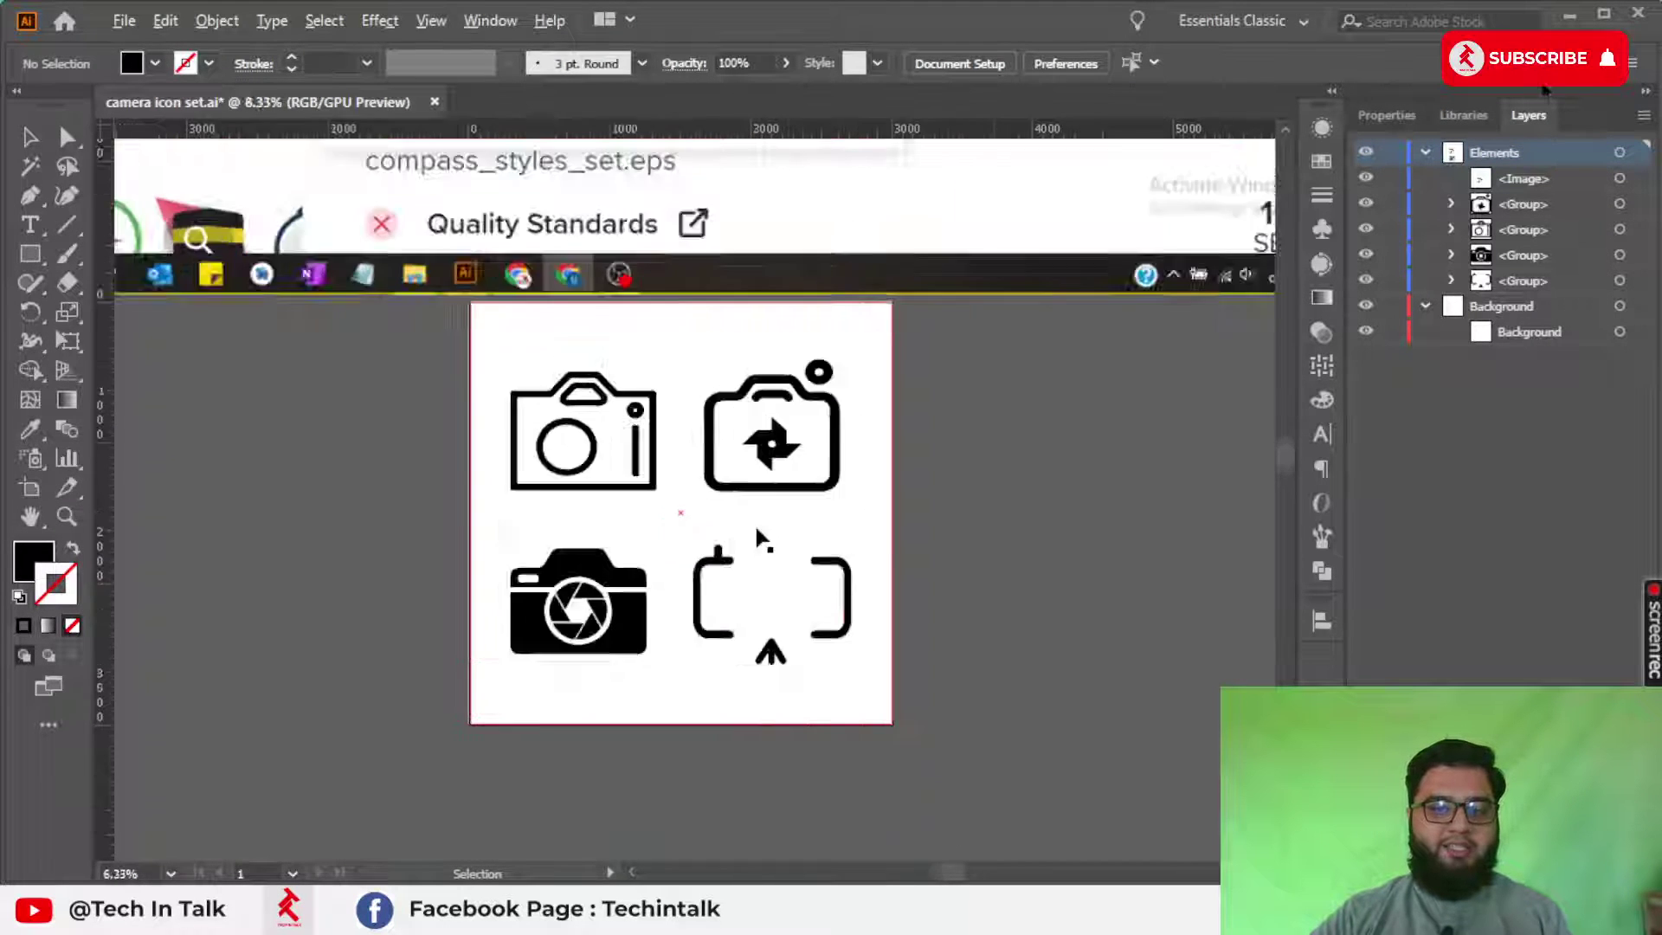
{"action": "scroll", "coordinate": [753, 502], "scroll_direction": "up", "scroll_amount": 4}
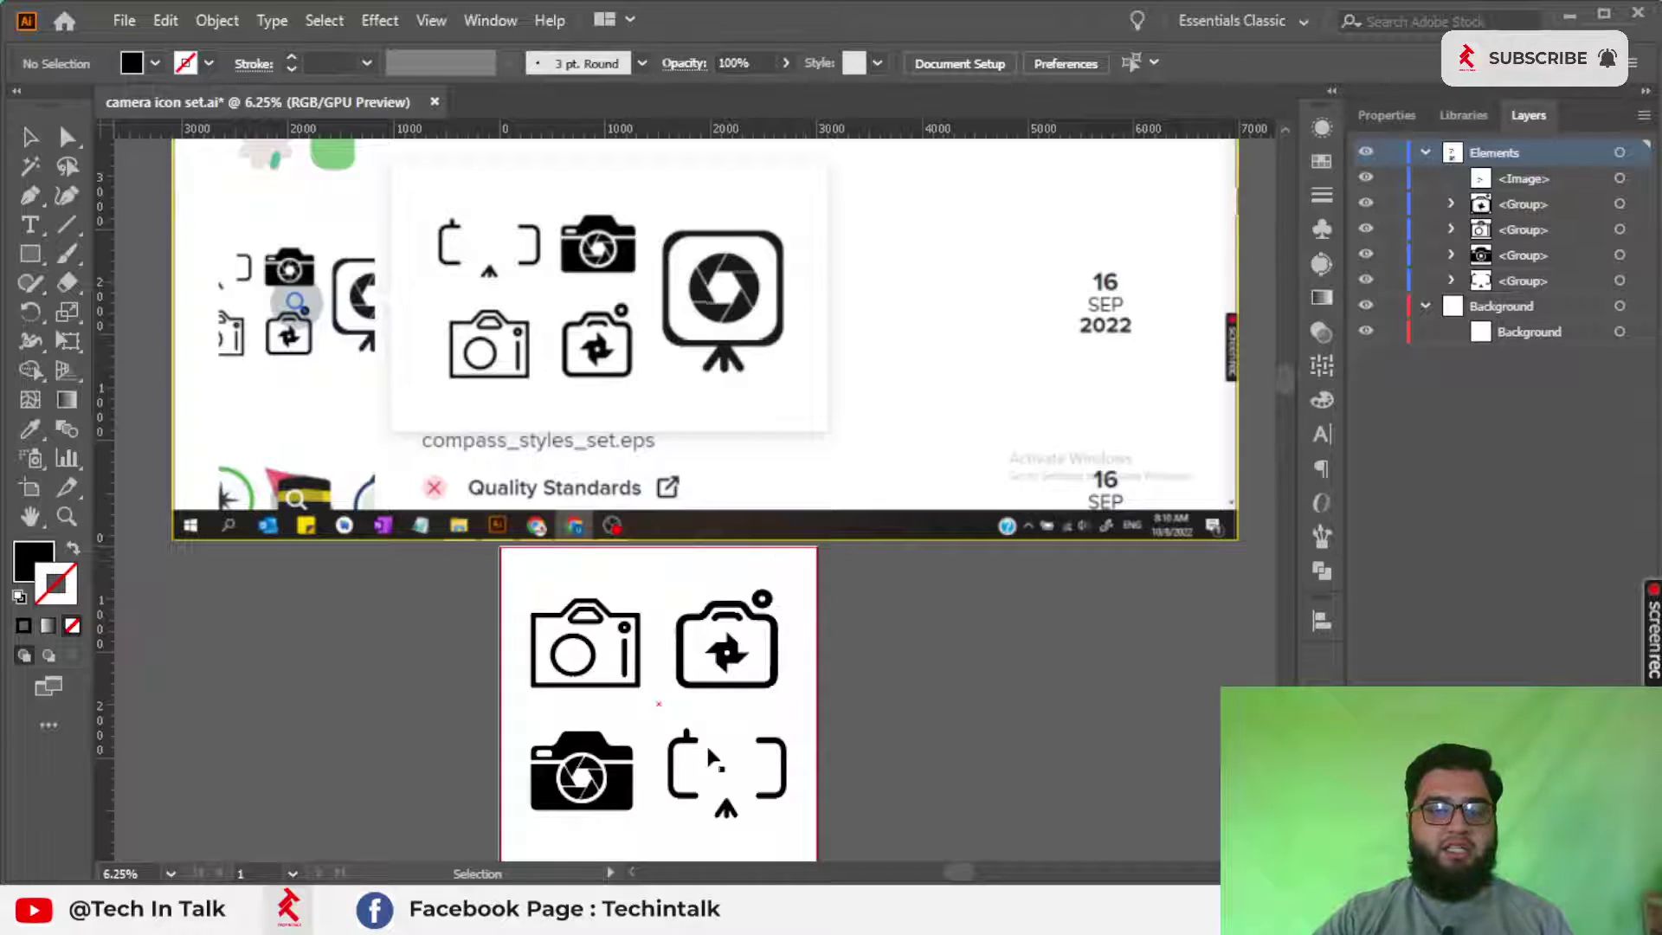
{"action": "scroll", "coordinate": [711, 764], "scroll_direction": "down", "scroll_amount": 1}
{"action": "scroll", "coordinate": [708, 762], "scroll_direction": "down", "scroll_amount": 1}
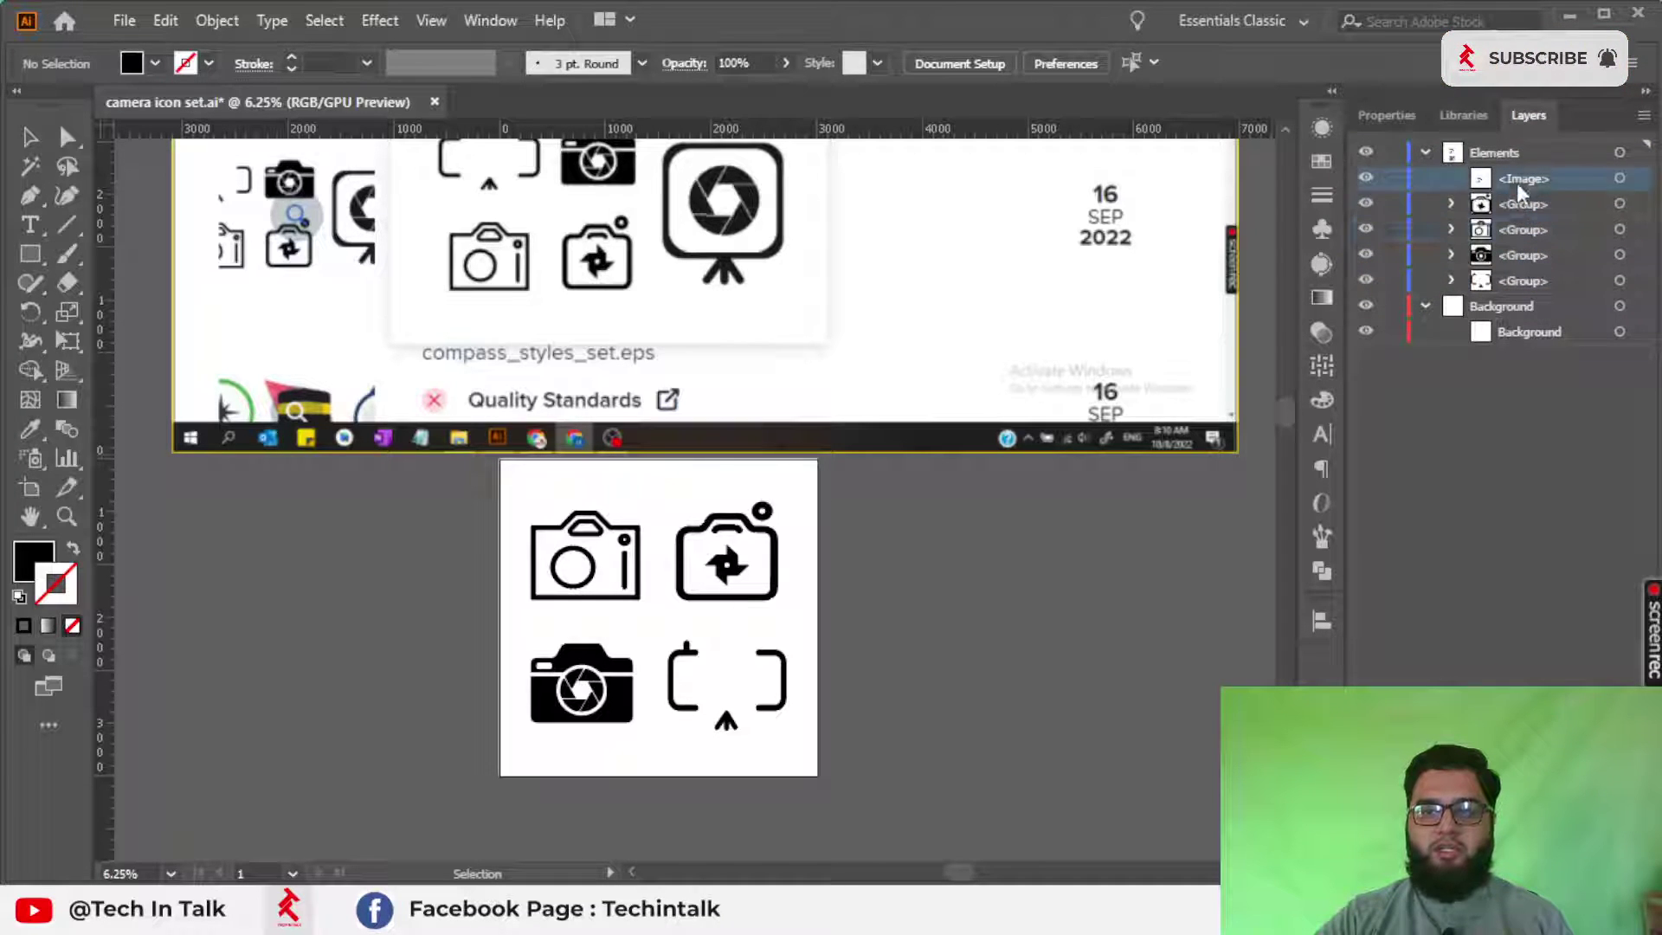
{"action": "left_click", "coordinate": [1636, 178]}
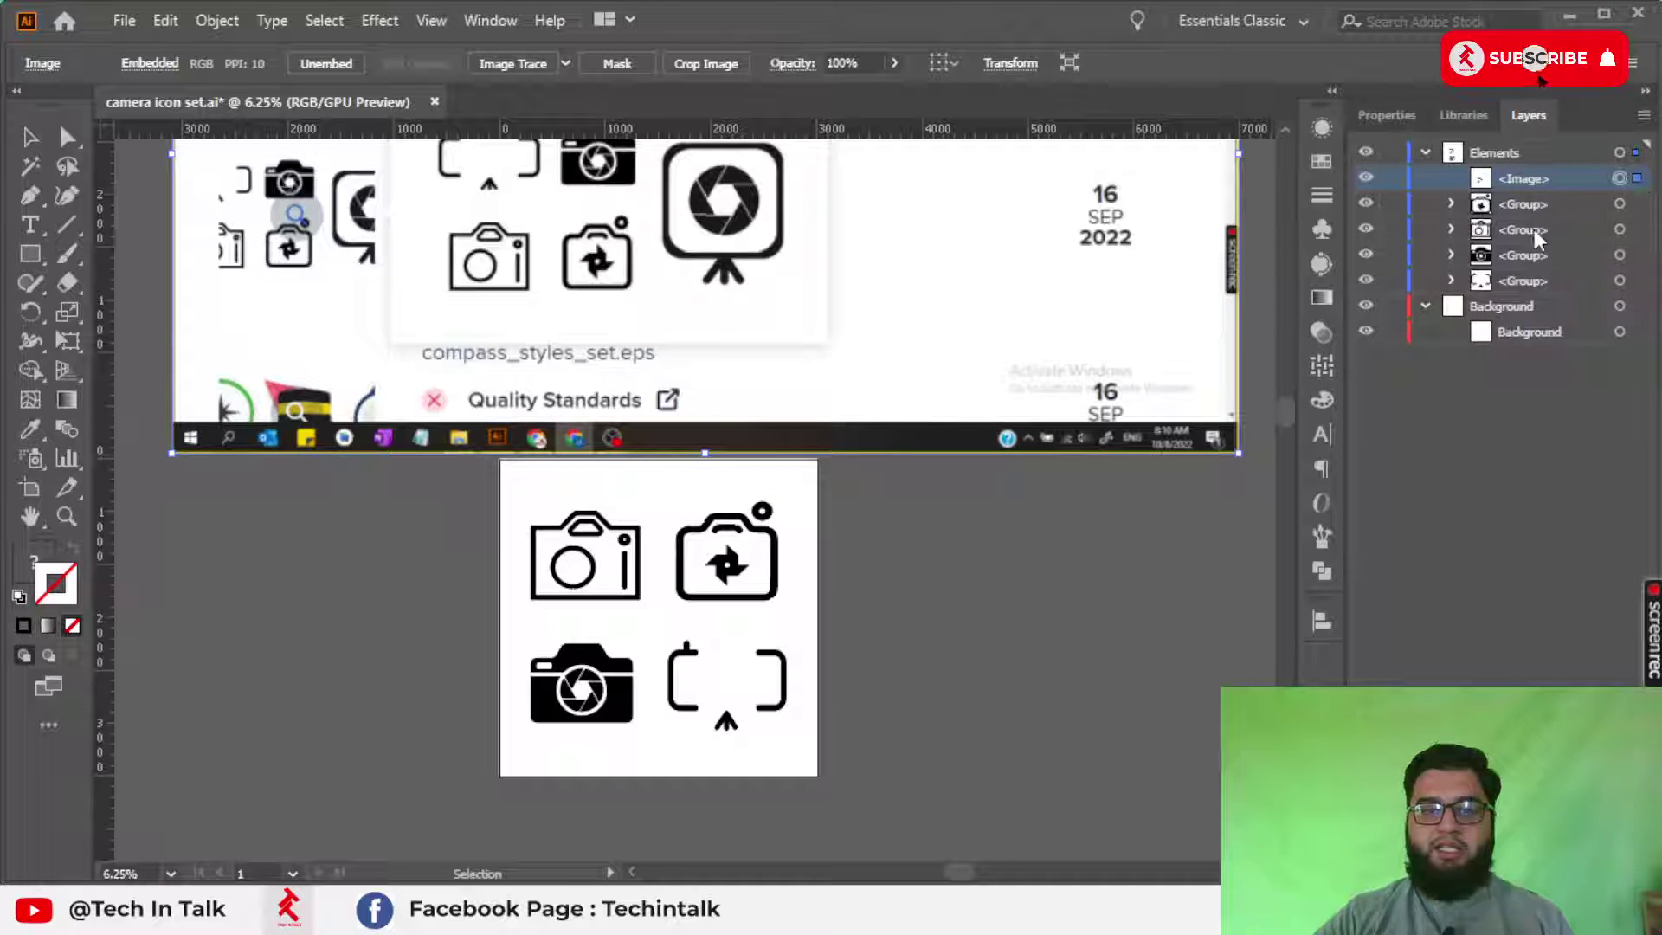
{"action": "left_click", "coordinate": [1634, 311]}
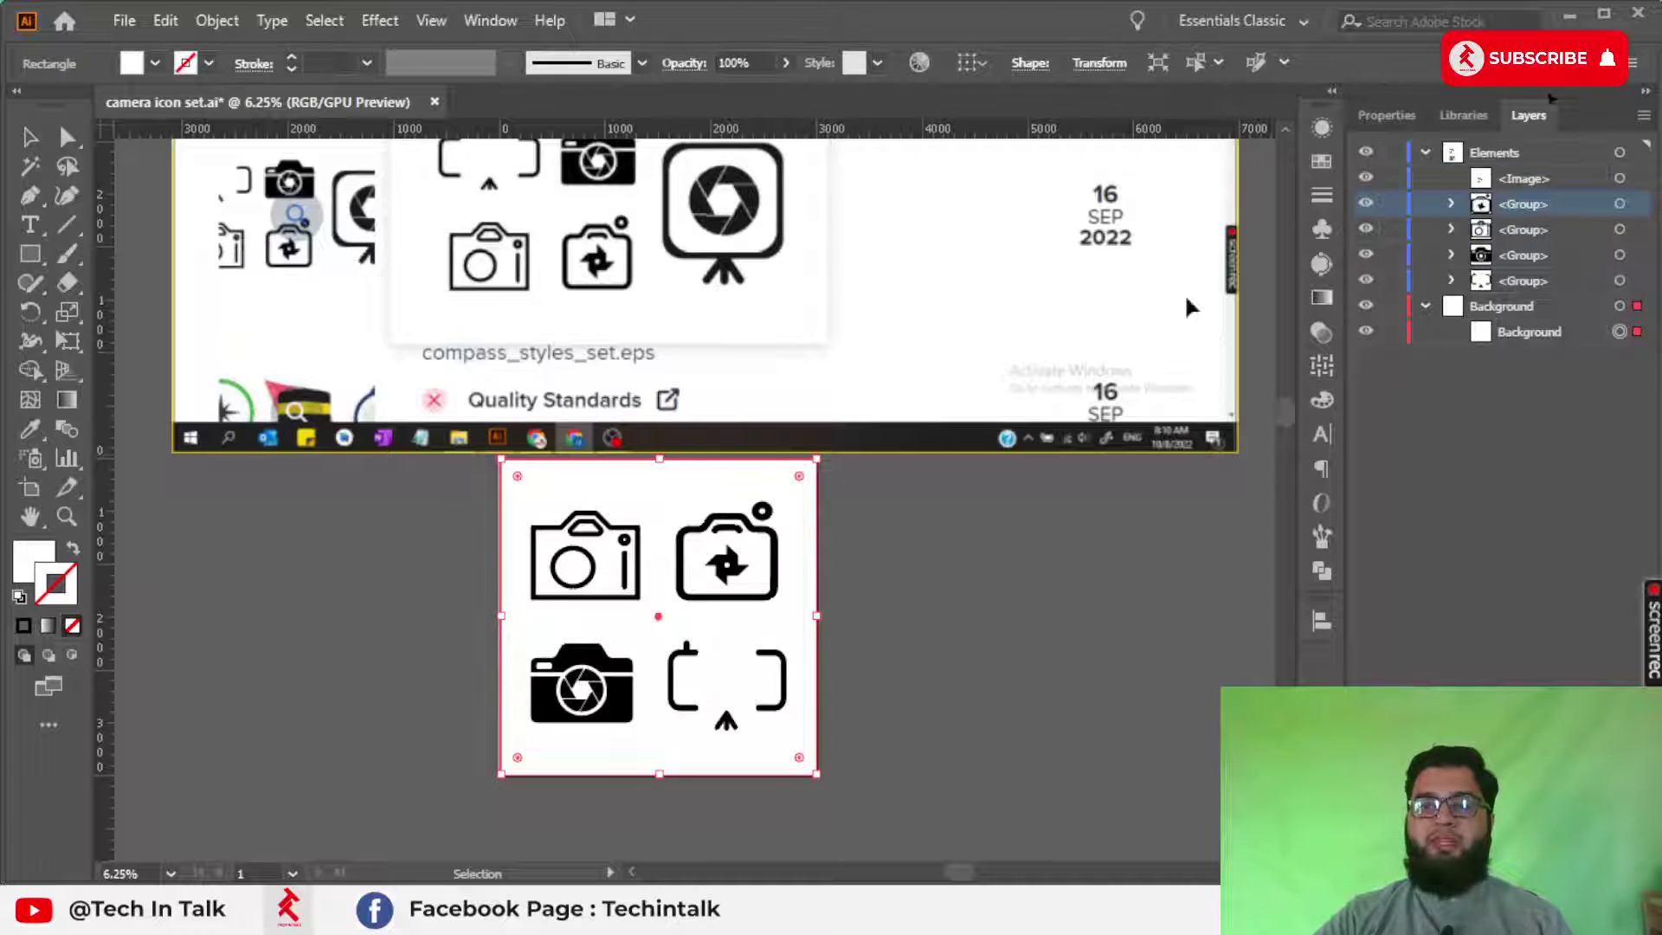
{"action": "left_click", "coordinate": [760, 434]}
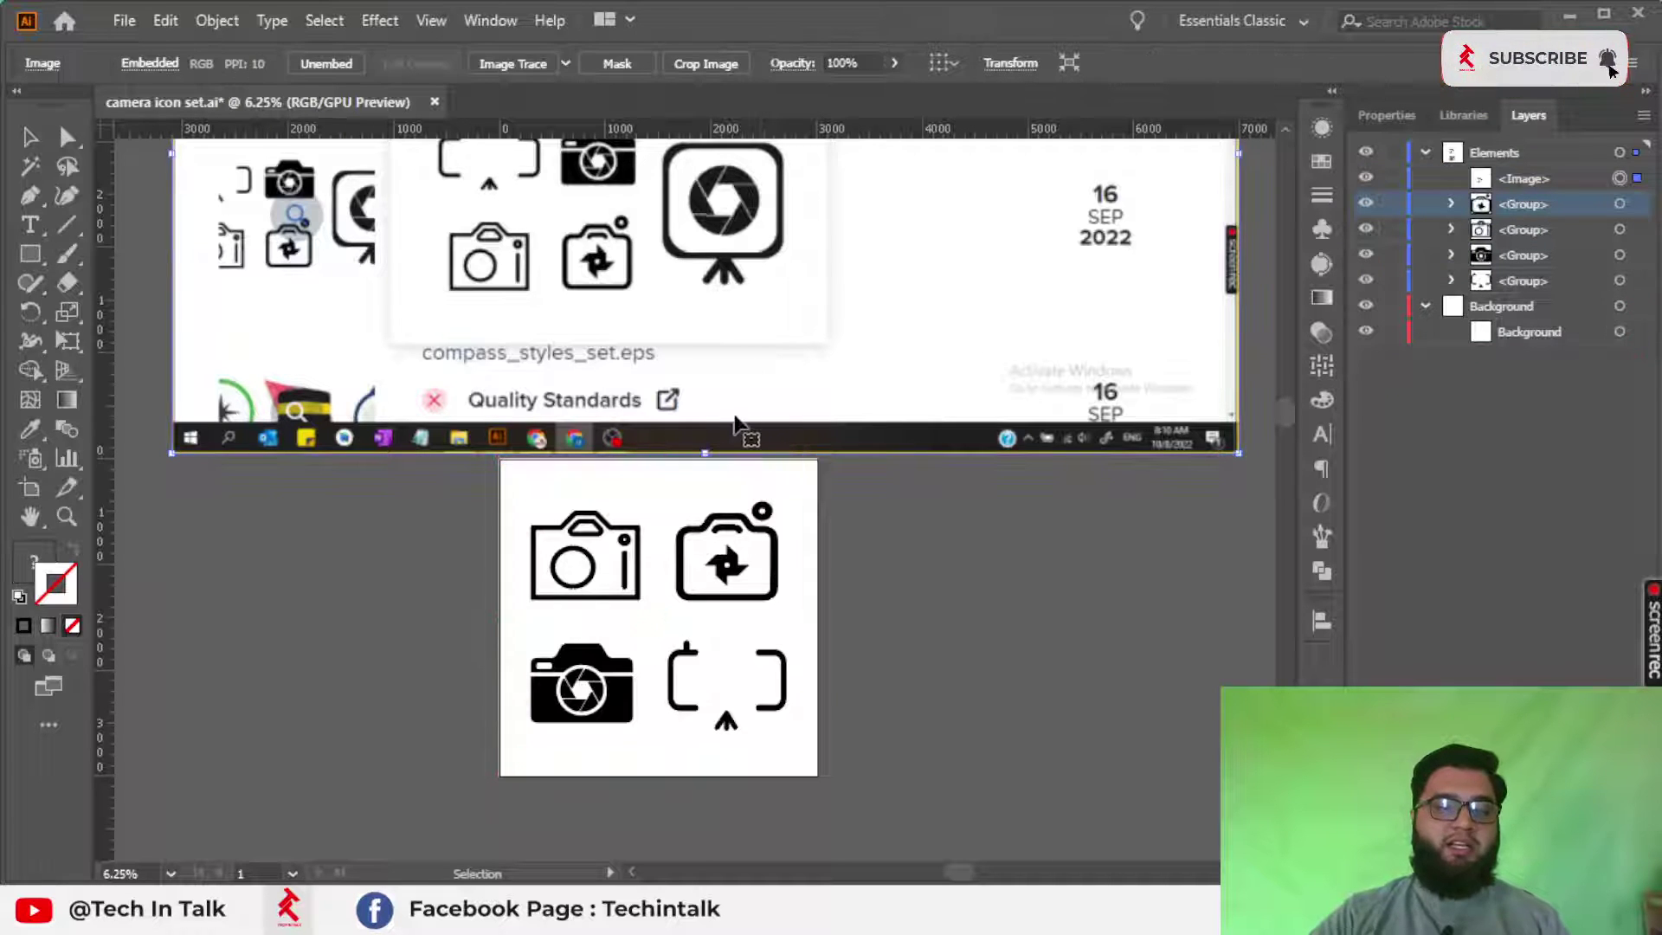
{"action": "left_click_drag", "start_coordinate": [736, 424], "coordinate": [781, 442]}
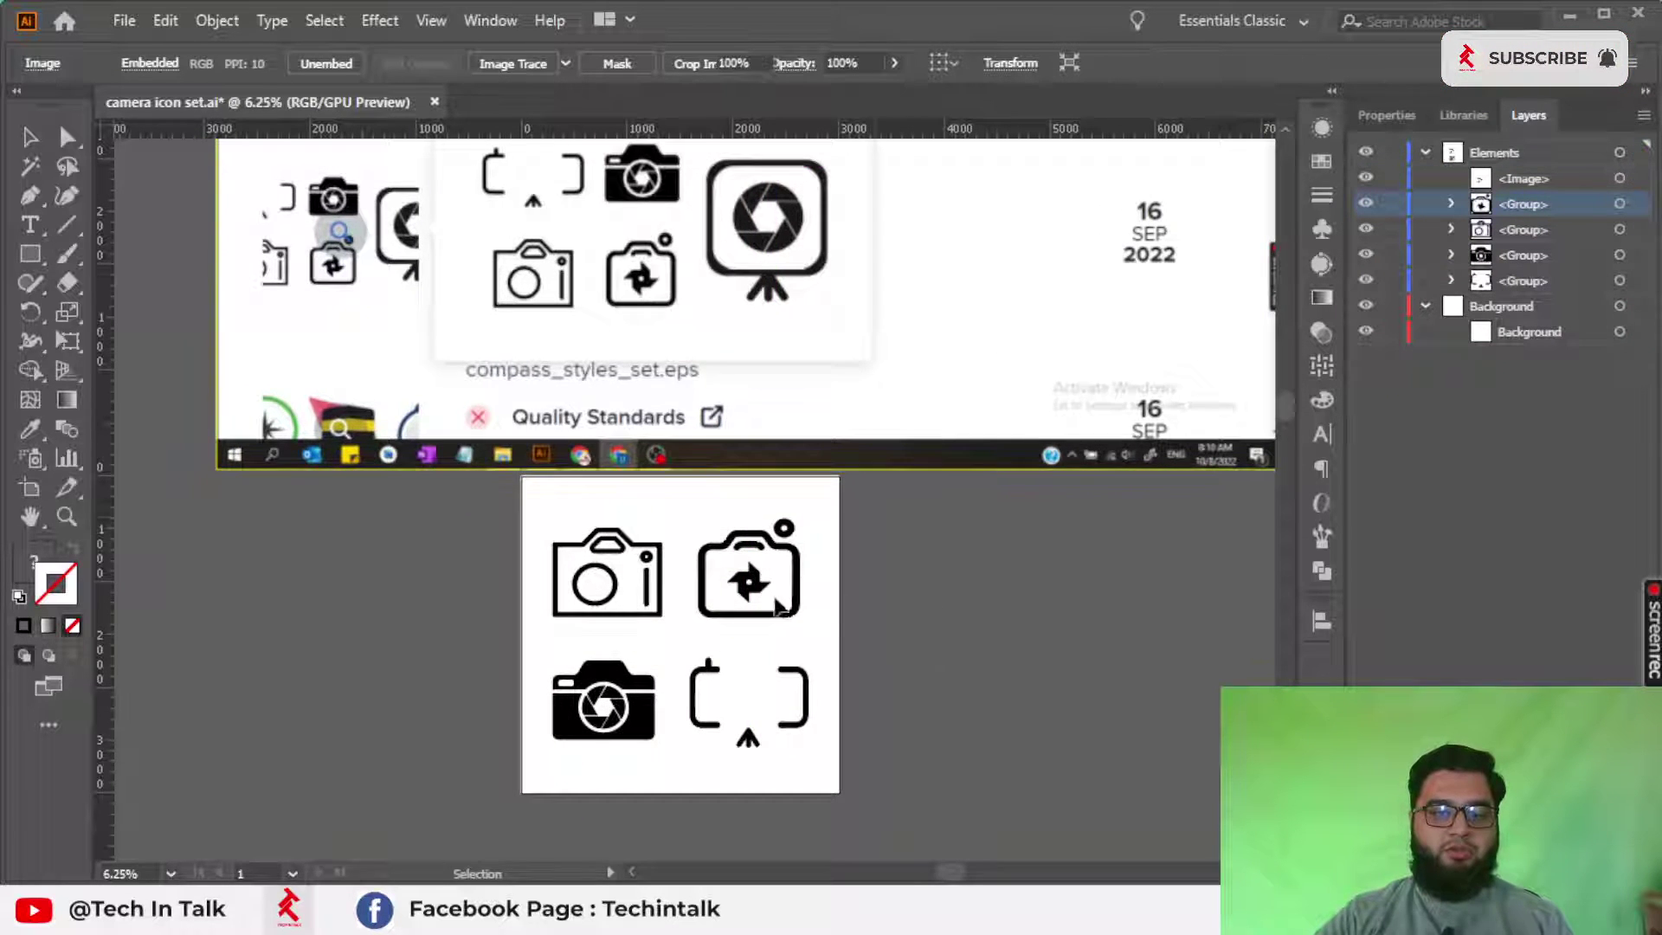
Step: Lock the Background layer holding the white rectangle
{"action": "key", "text": "ctrl+plus"}
{"action": "key", "text": "ctrl+plus"}
{"action": "left_click", "coordinate": [544, 443]}
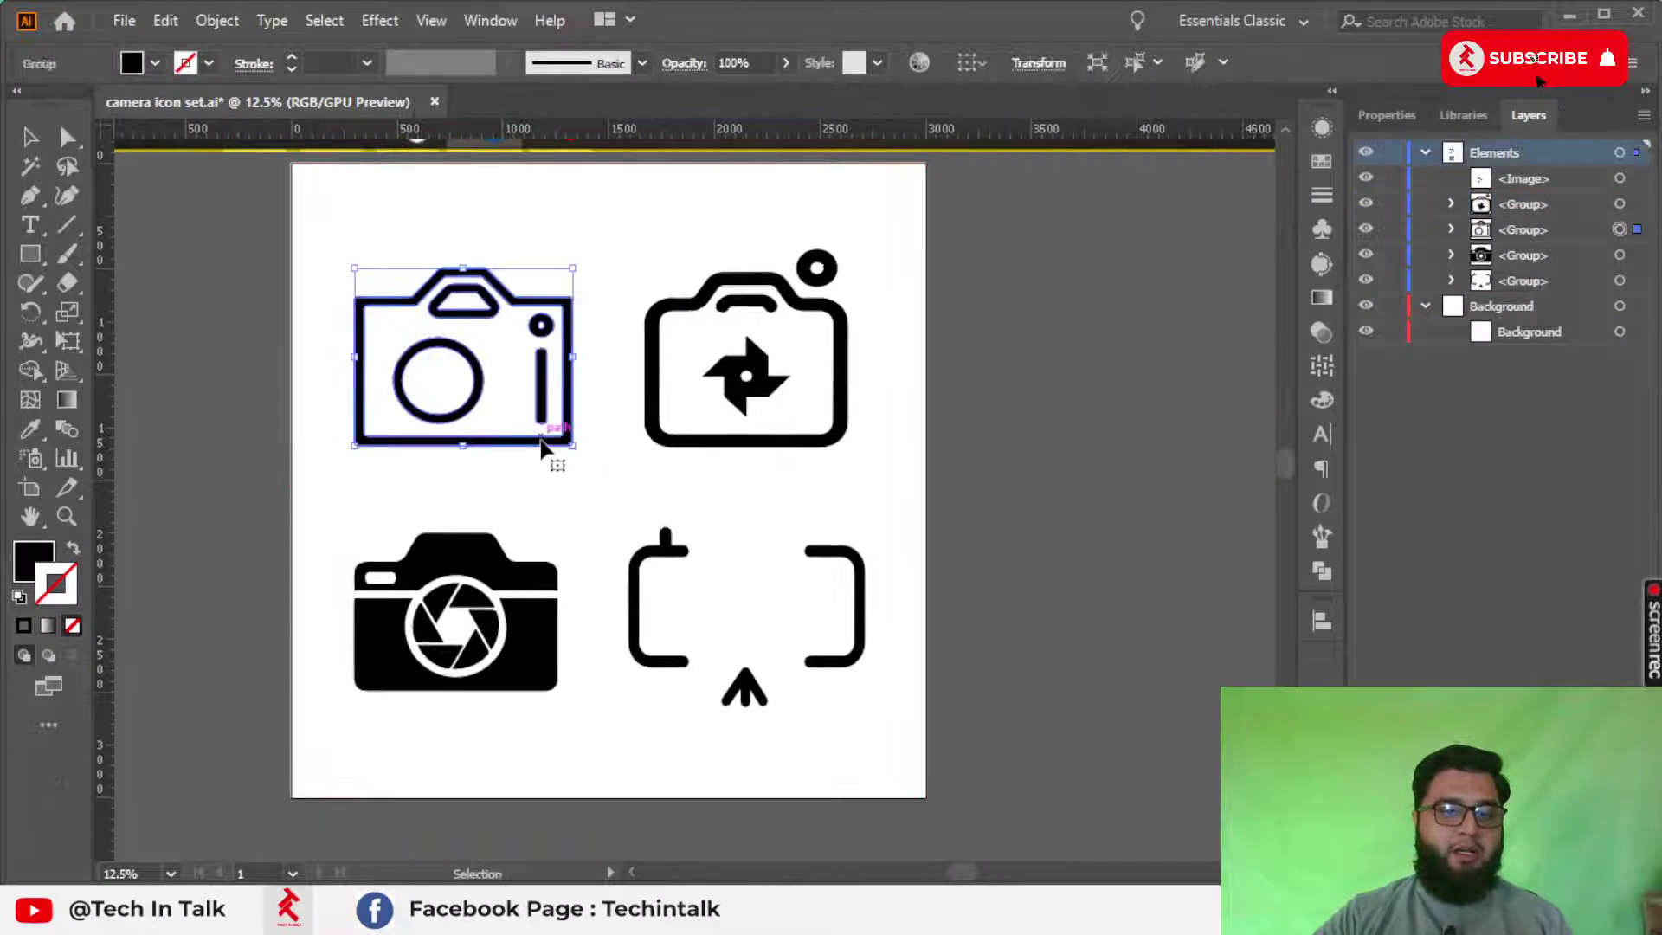
{"action": "left_click", "coordinate": [547, 490]}
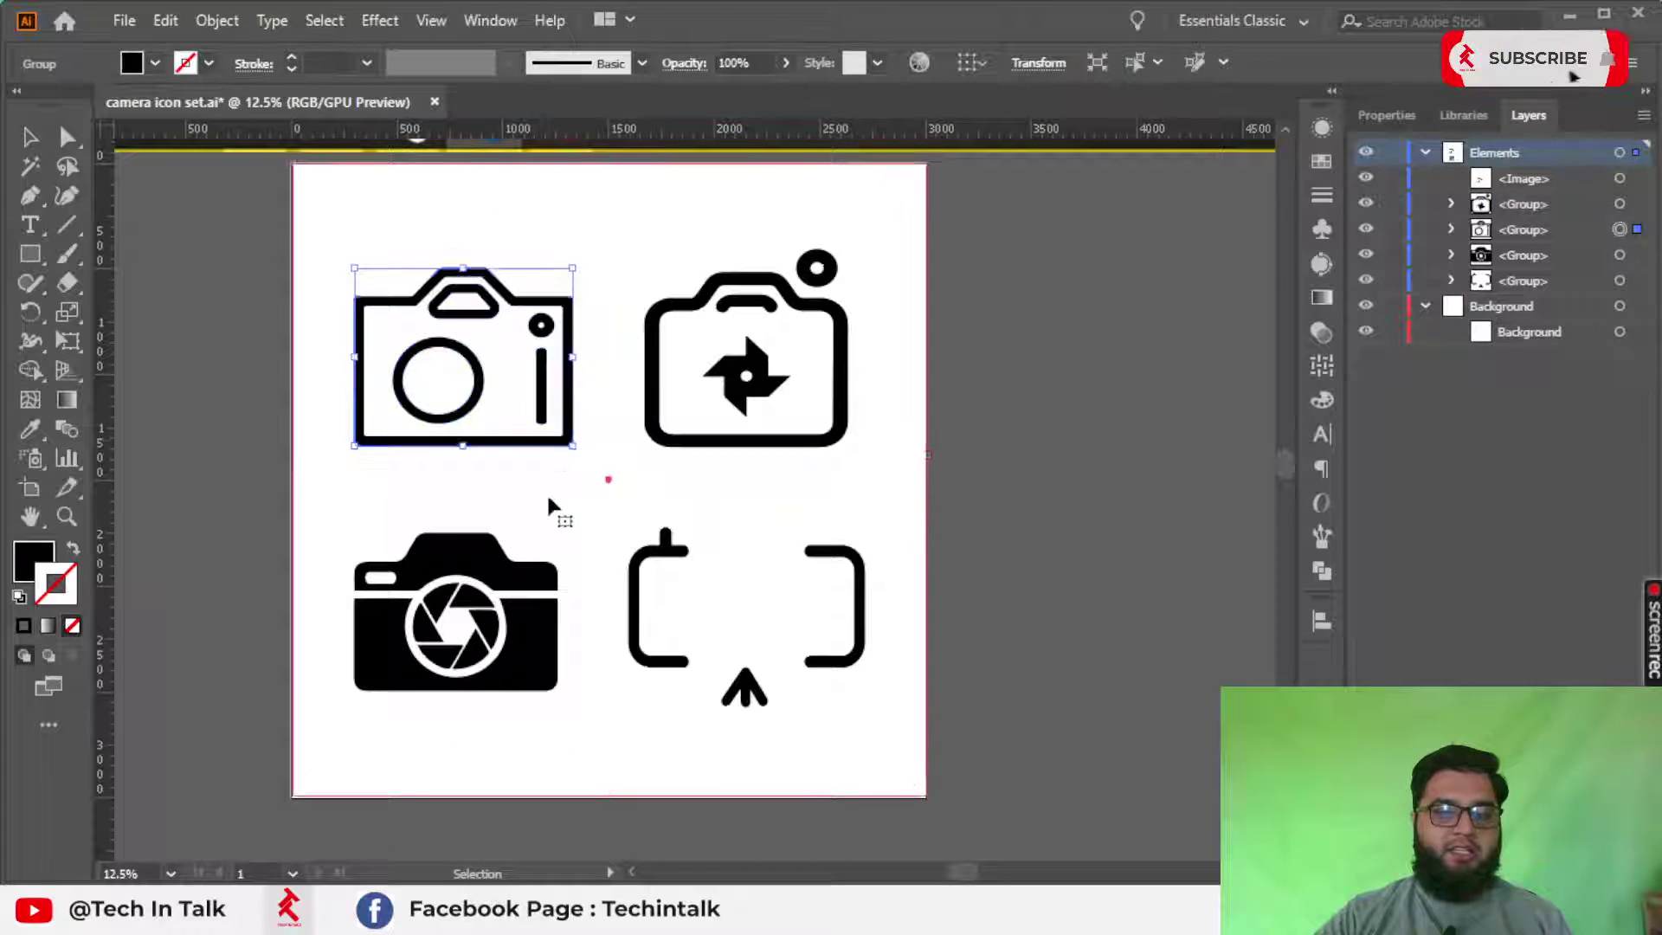
{"action": "left_click", "coordinate": [1391, 306]}
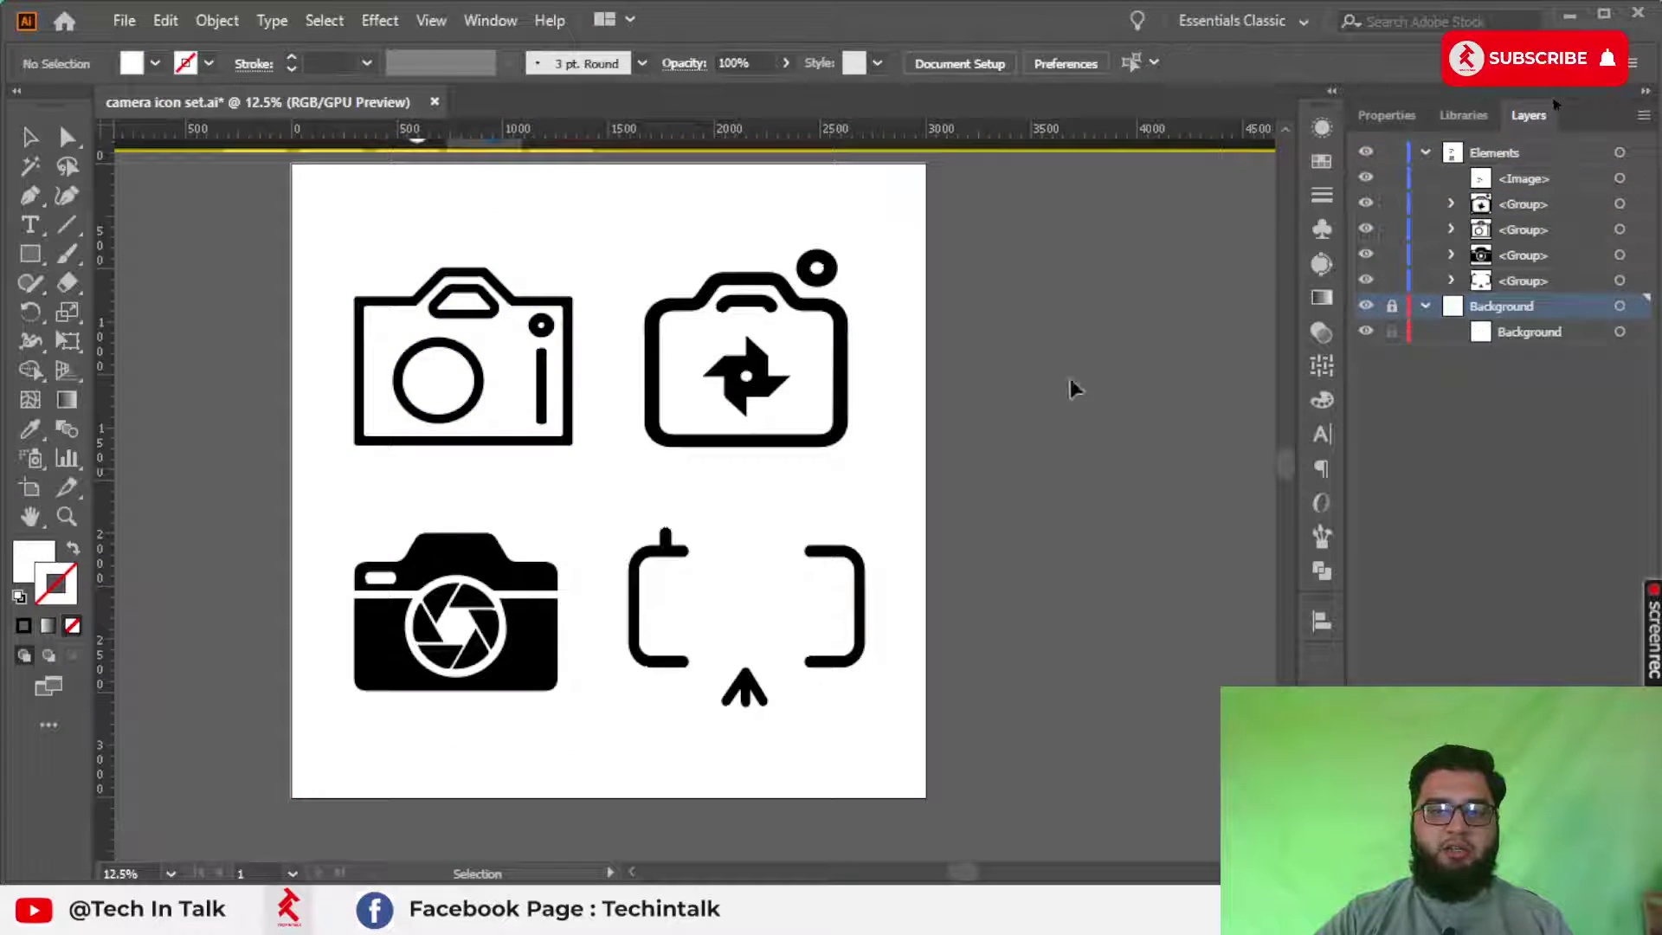
Step: Shrink all four camera icons slightly and move them lower on the artboard
{"action": "left_click", "coordinate": [479, 340]}
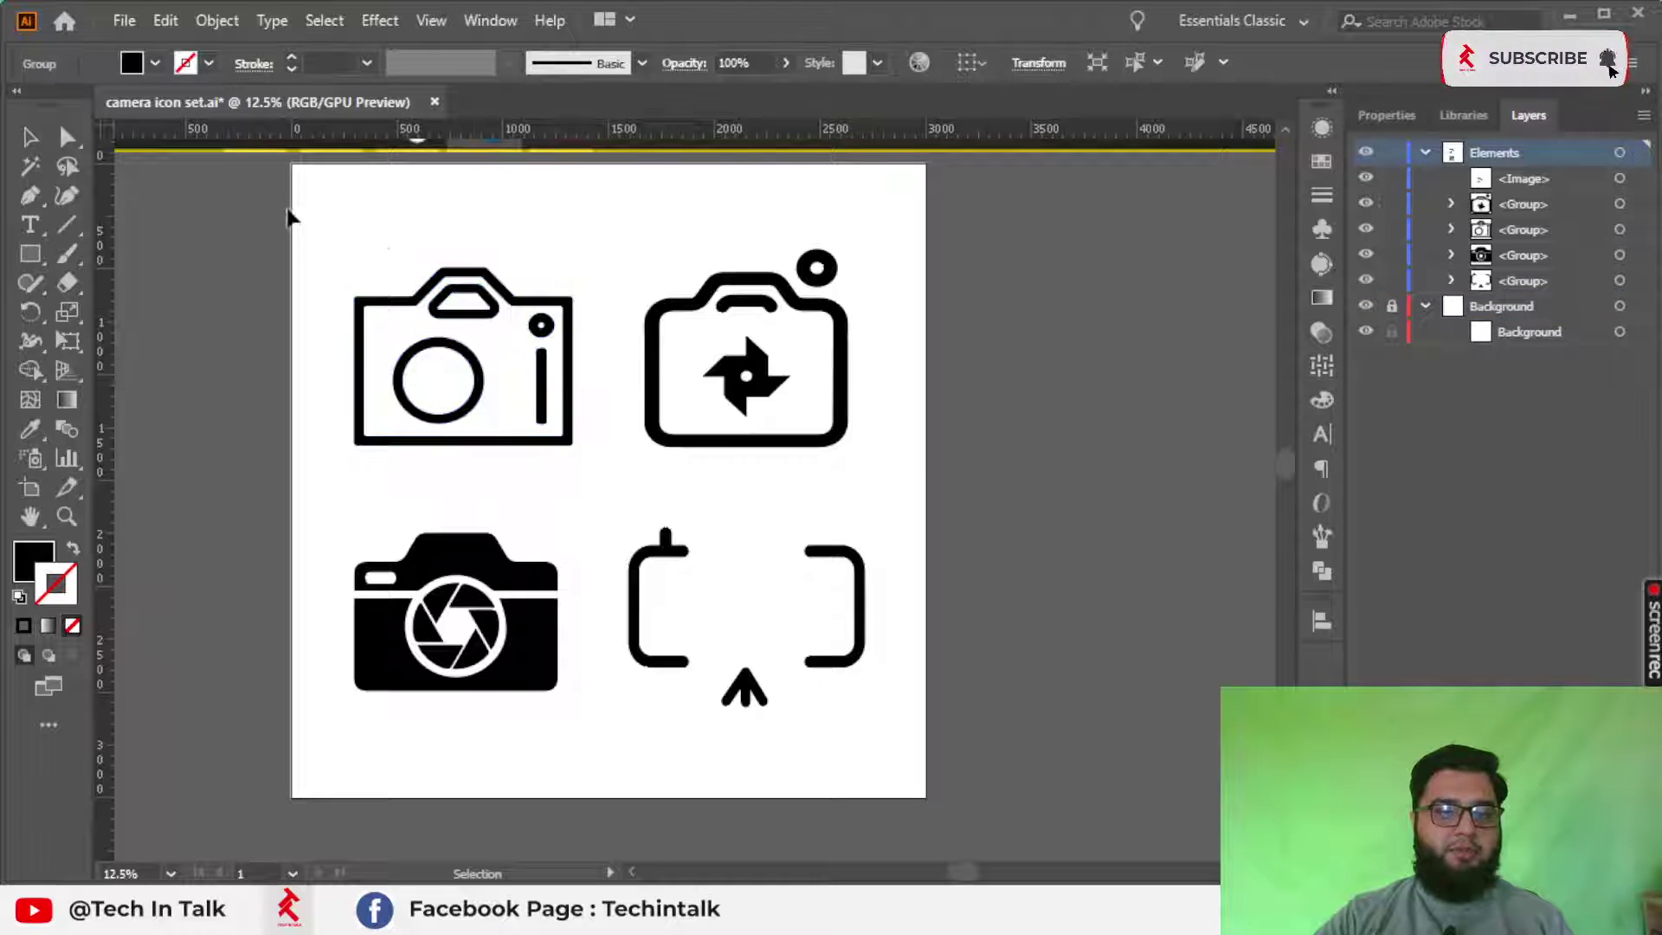
{"action": "key", "text": "ctrl+a"}
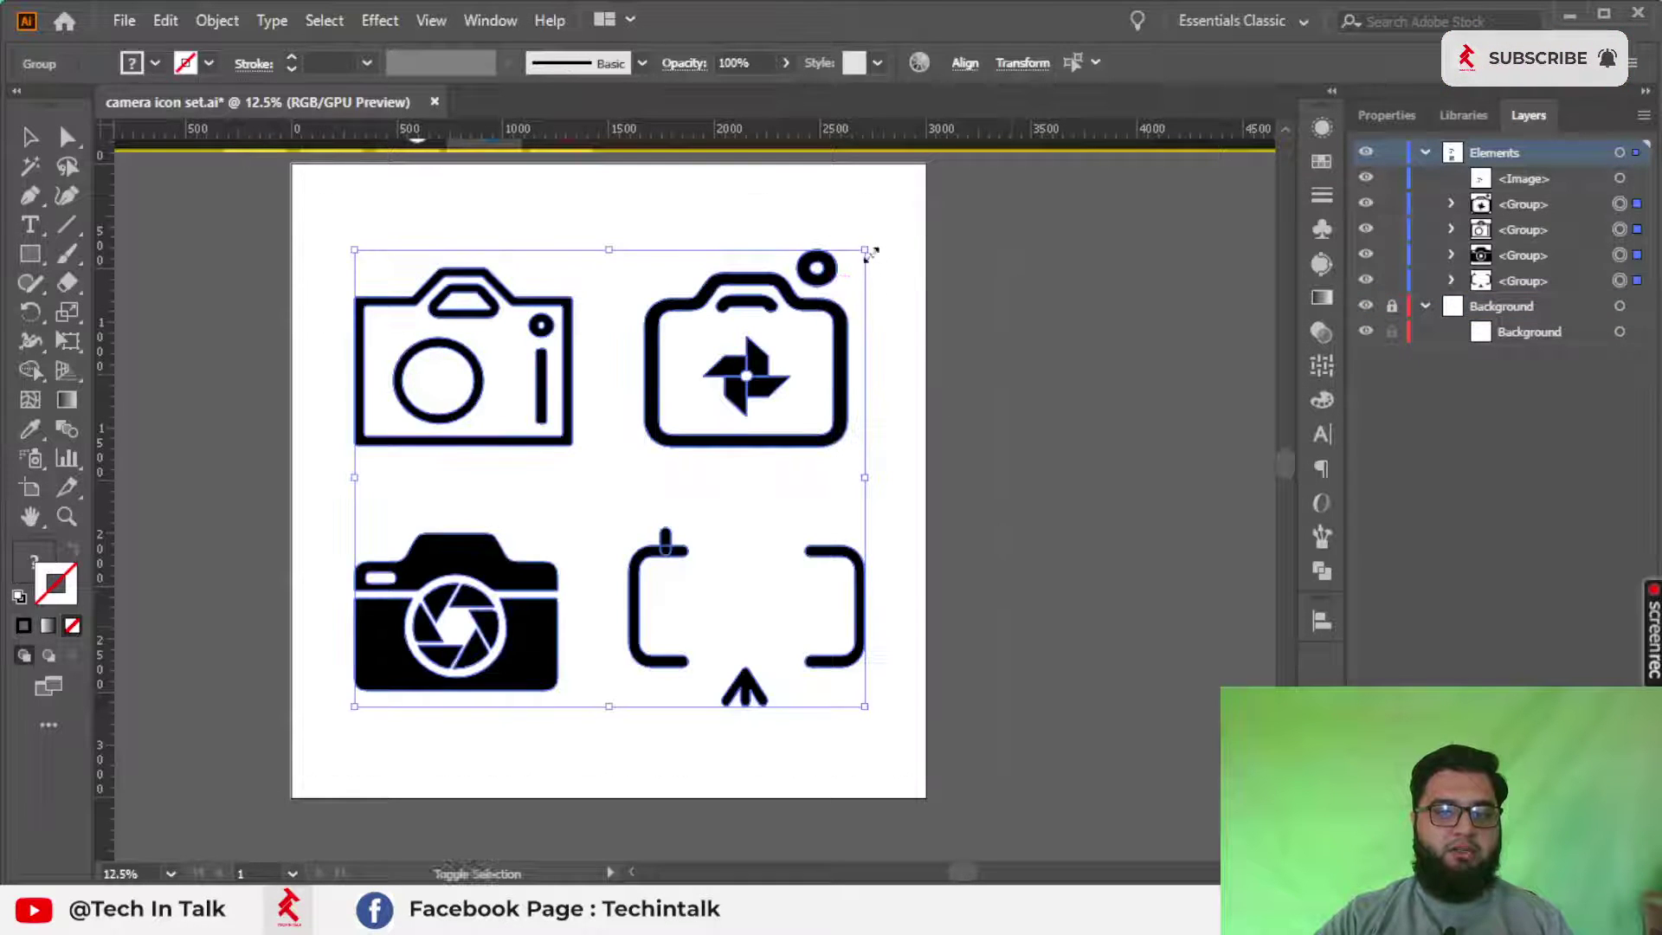
{"action": "left_click_drag", "start_coordinate": [862, 252], "coordinate": [848, 263]}
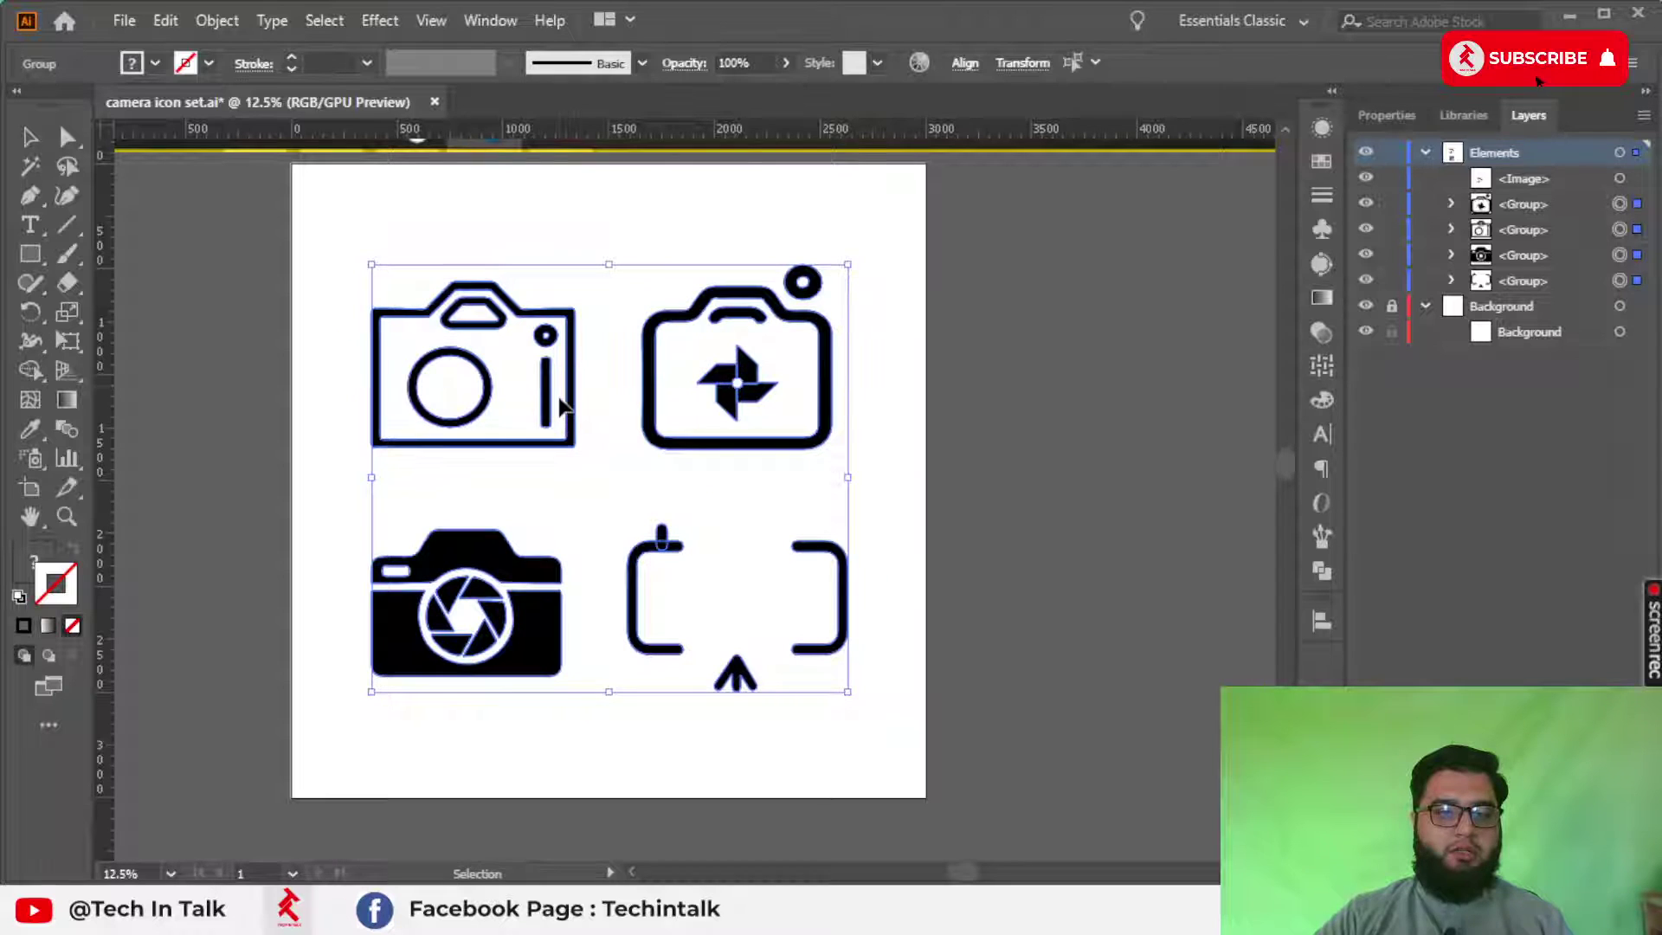
{"action": "left_click", "coordinate": [570, 448]}
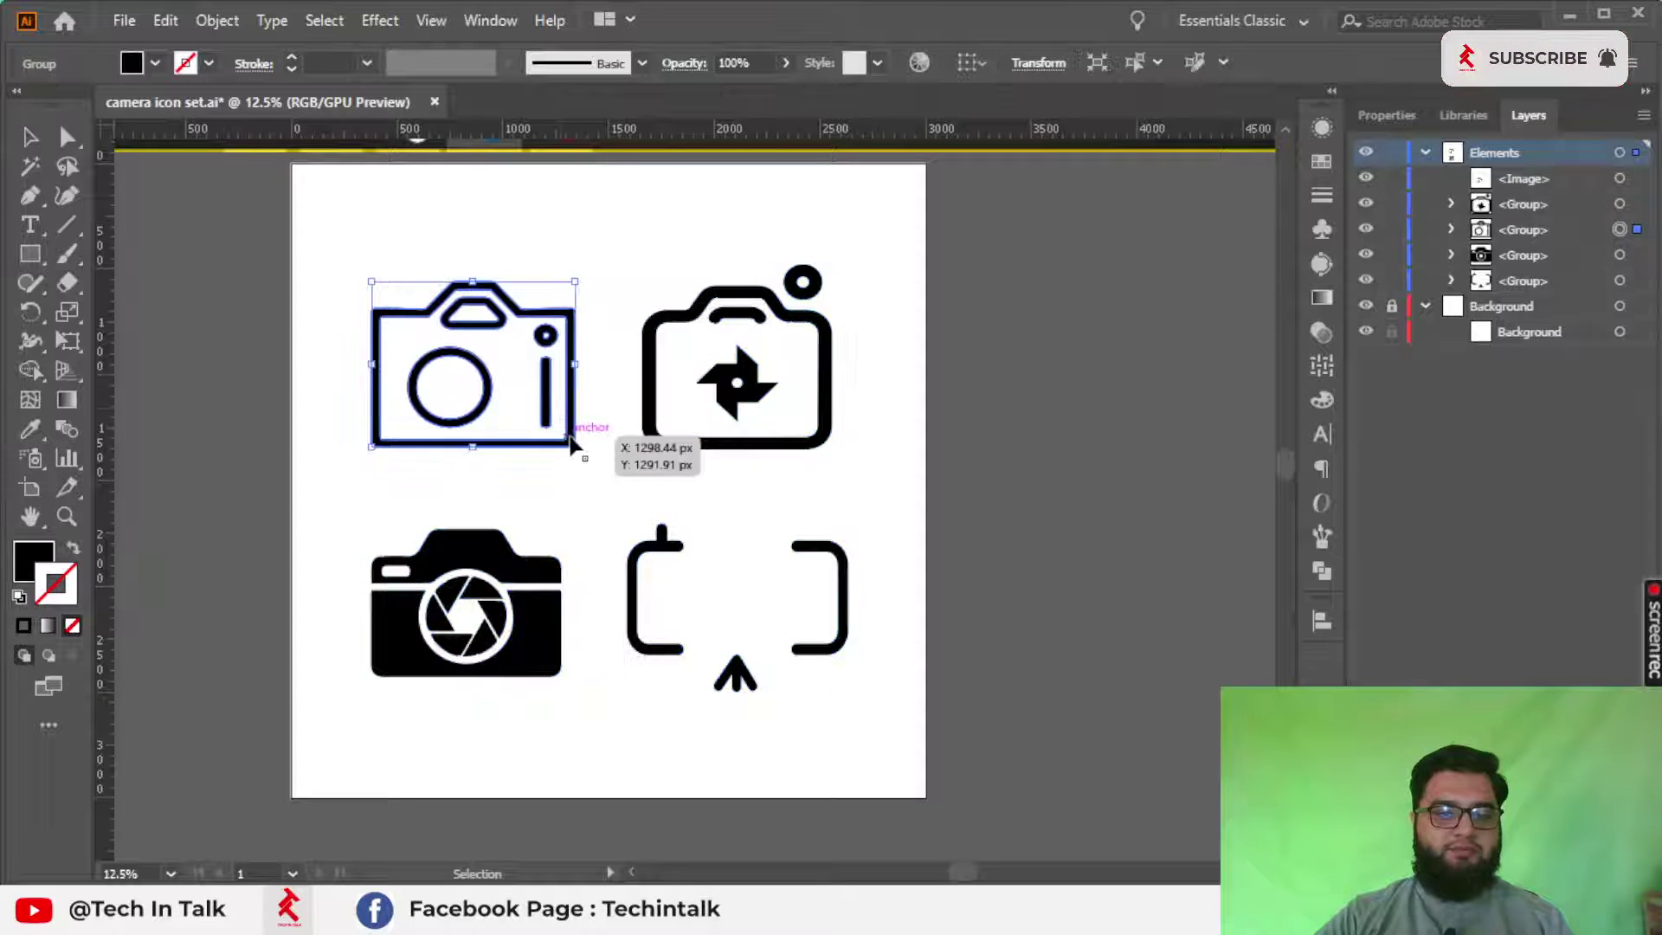
{"action": "left_click", "coordinate": [386, 222]}
{"action": "left_click_drag", "start_coordinate": [565, 445], "coordinate": [571, 481]}
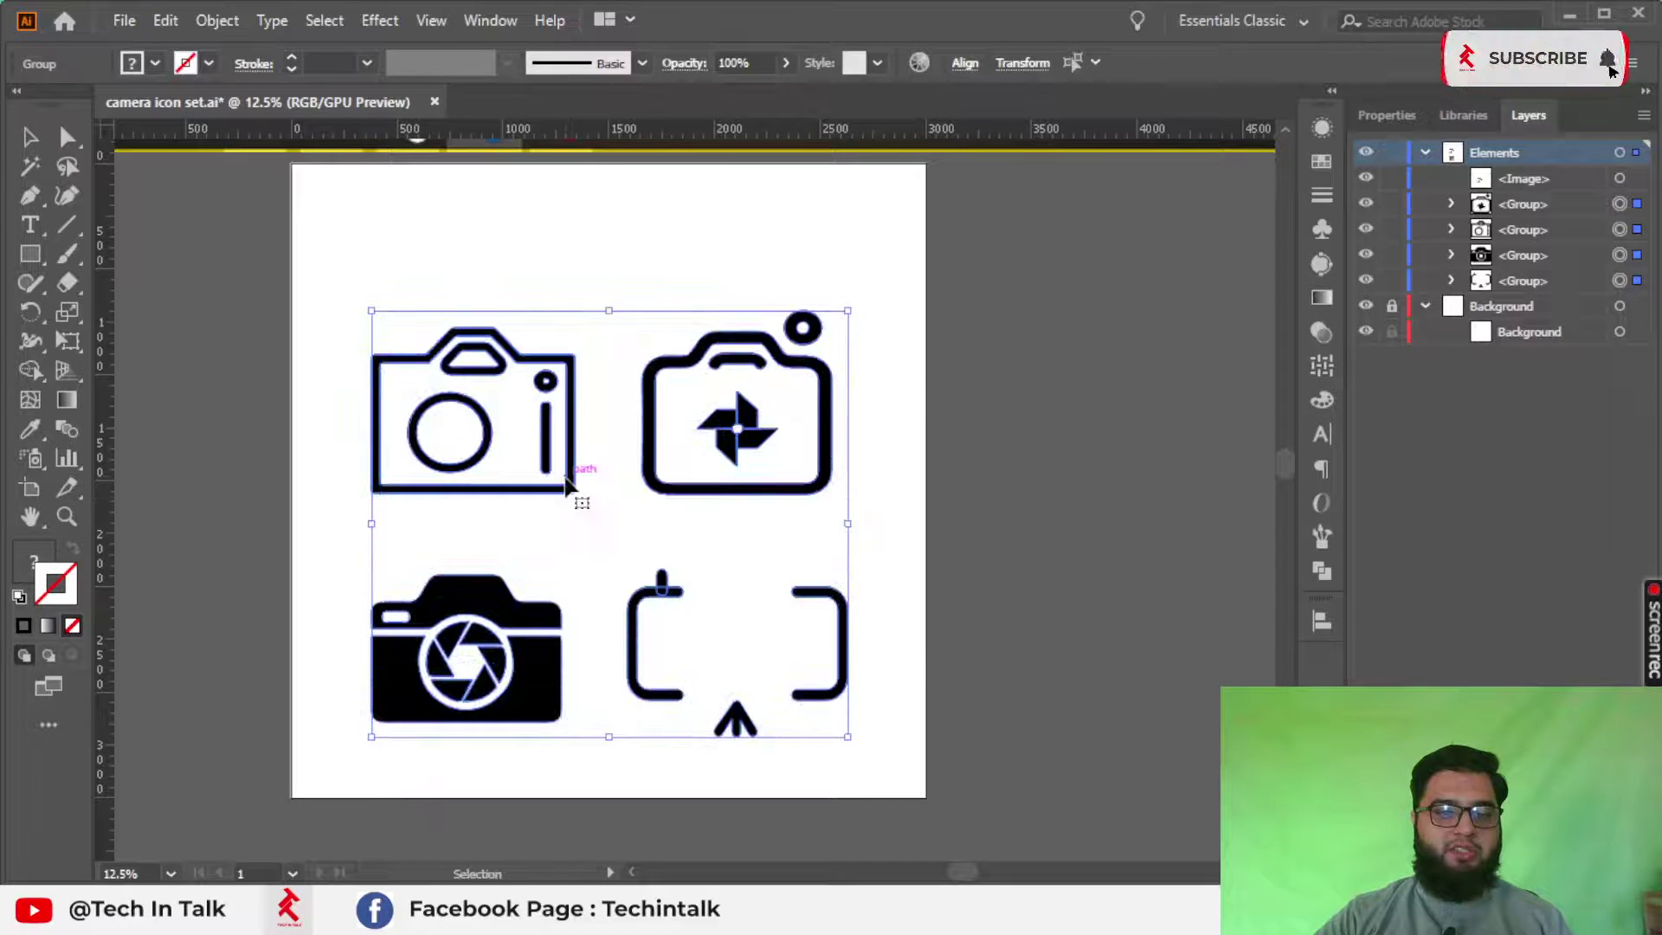
{"action": "left_click", "coordinate": [554, 258]}
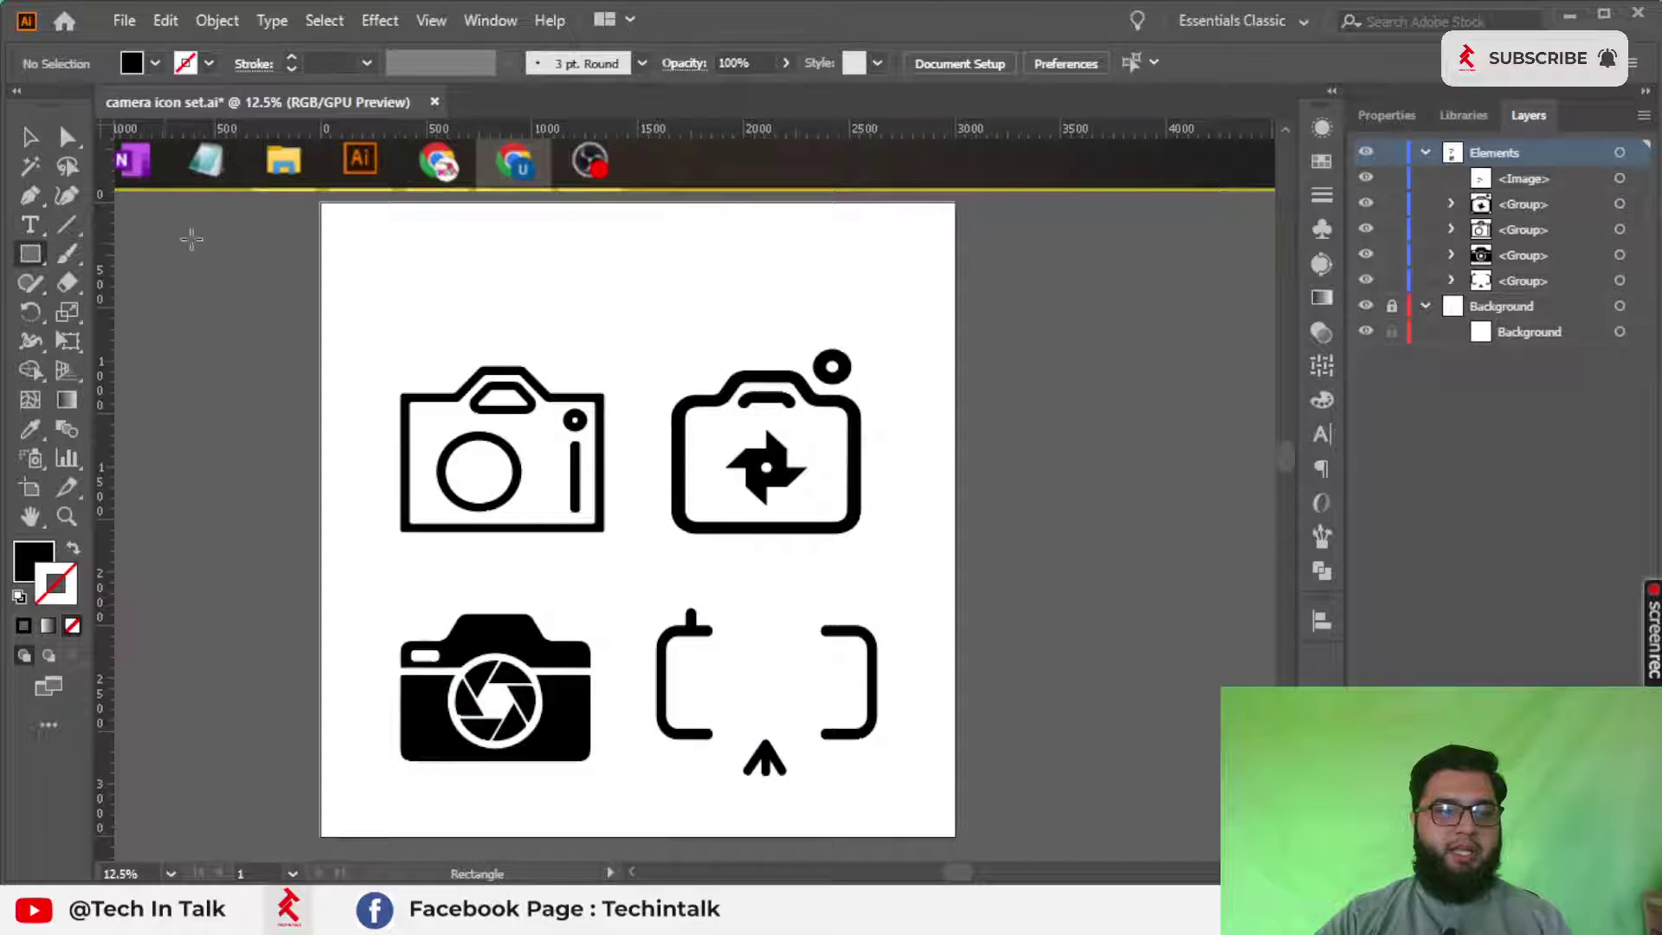
Step: Draw a banner rectangle across the artboard's top and fill it dark grey
{"action": "left_click_drag", "start_coordinate": [321, 204], "coordinate": [956, 284]}
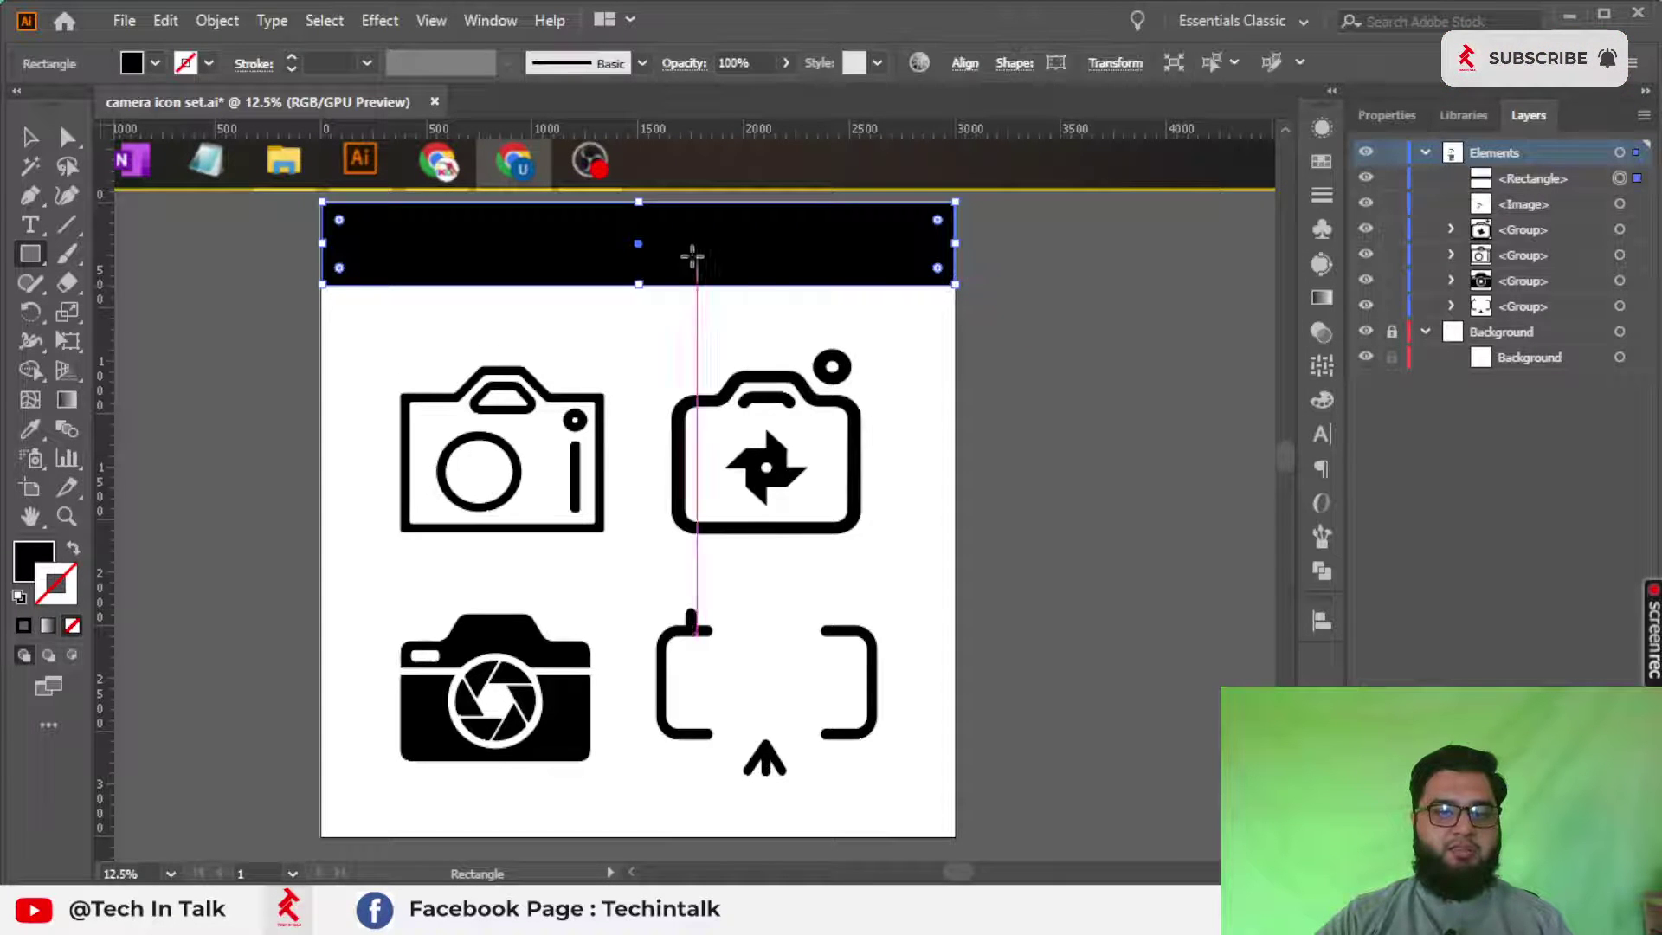
{"action": "left_click", "coordinate": [152, 64]}
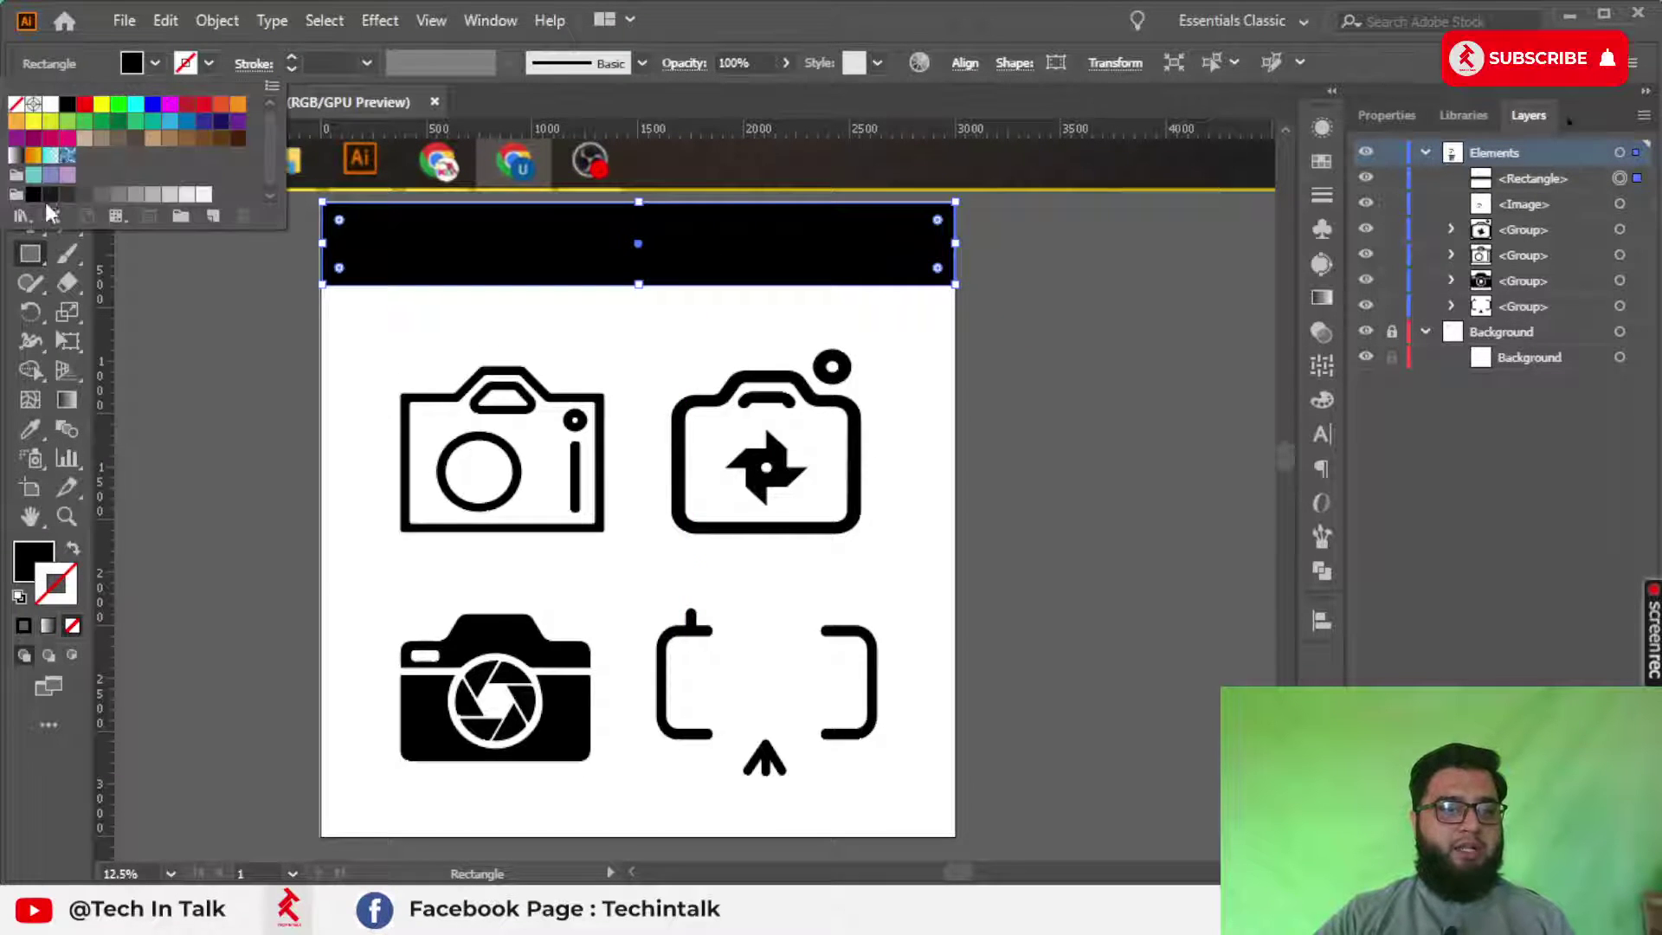
{"action": "left_click", "coordinate": [83, 196]}
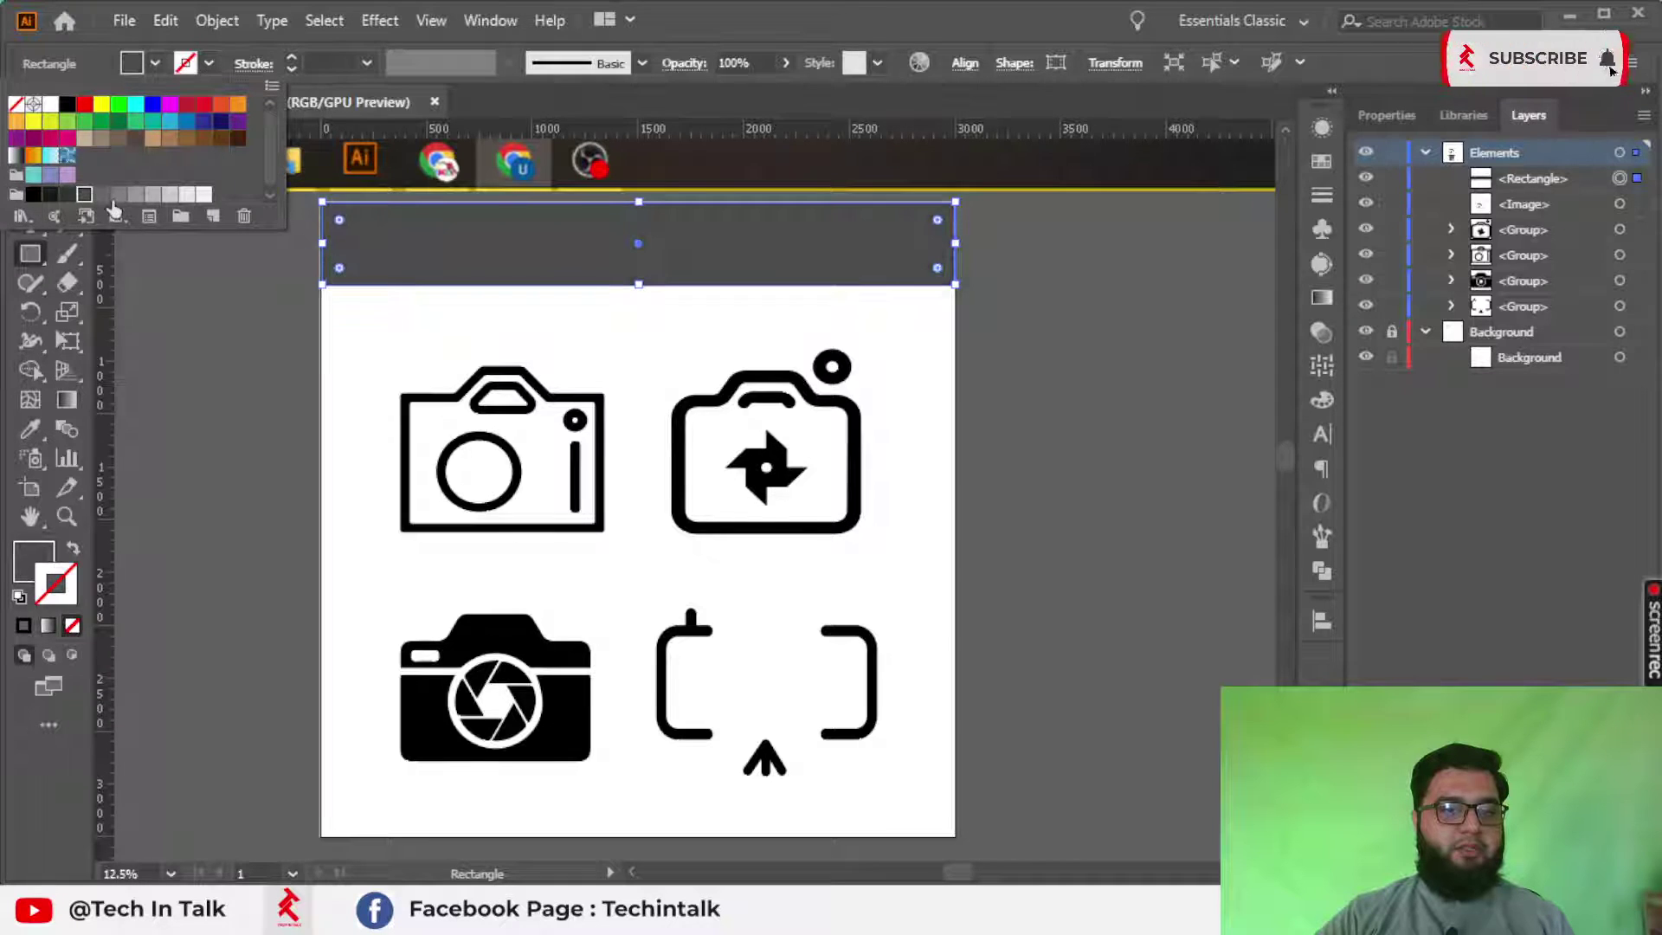
{"action": "left_click", "coordinate": [101, 195]}
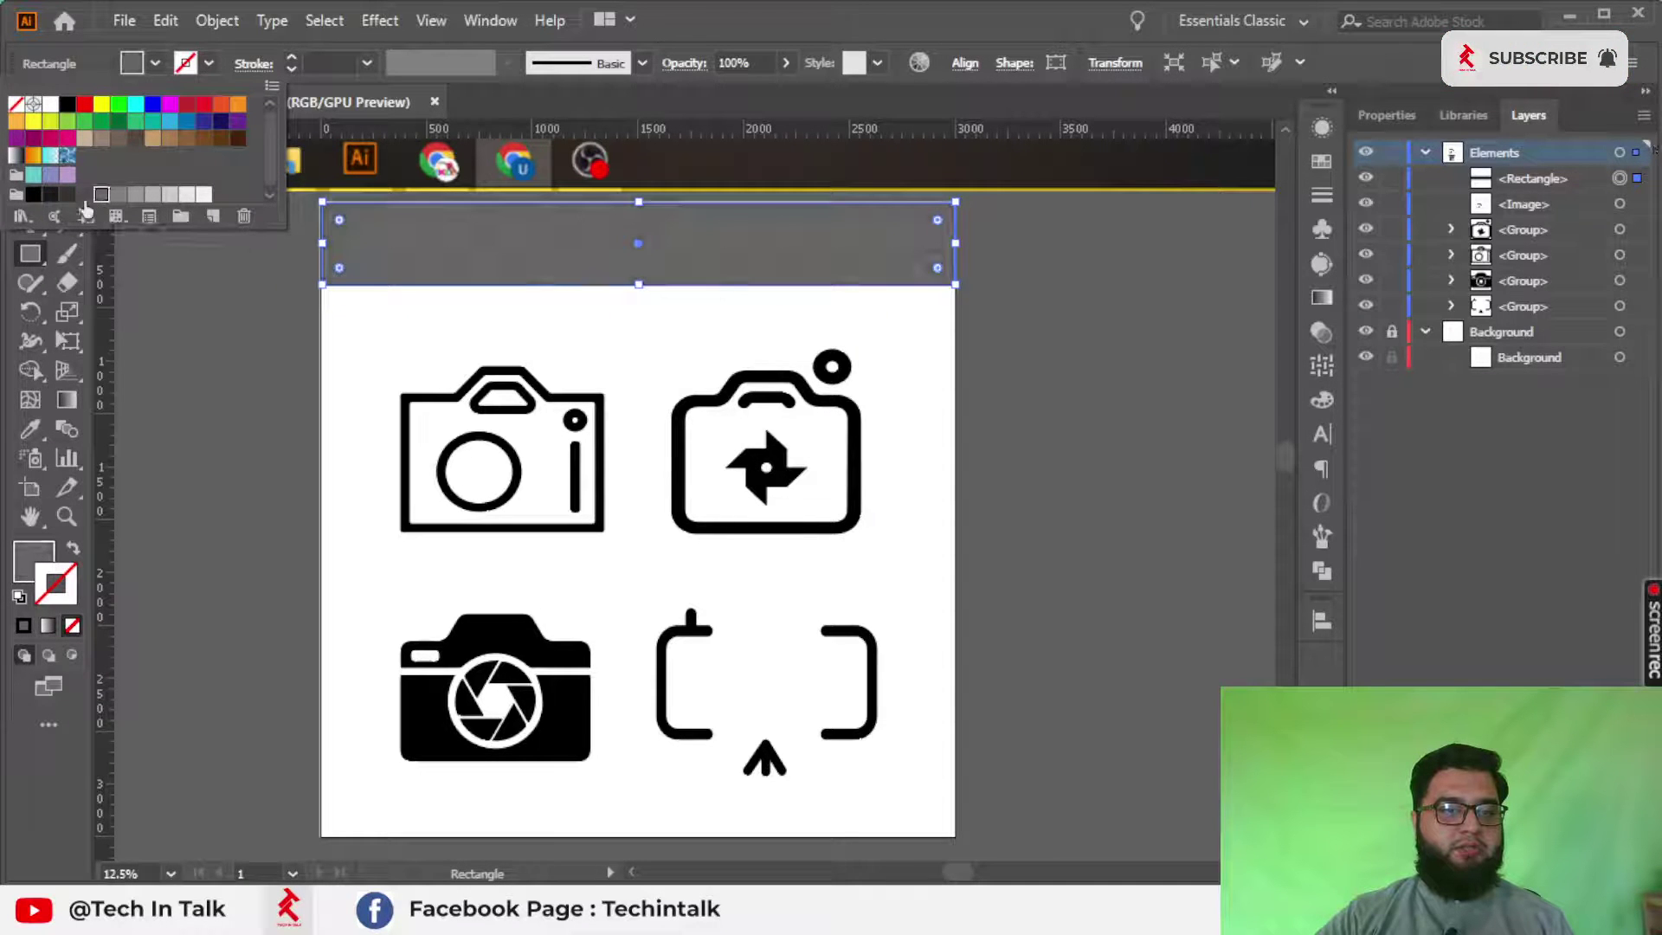
{"action": "left_click", "coordinate": [85, 198]}
Step: Align the banner's left edge with the artboard and deselect it
{"action": "left_click", "coordinate": [400, 350]}
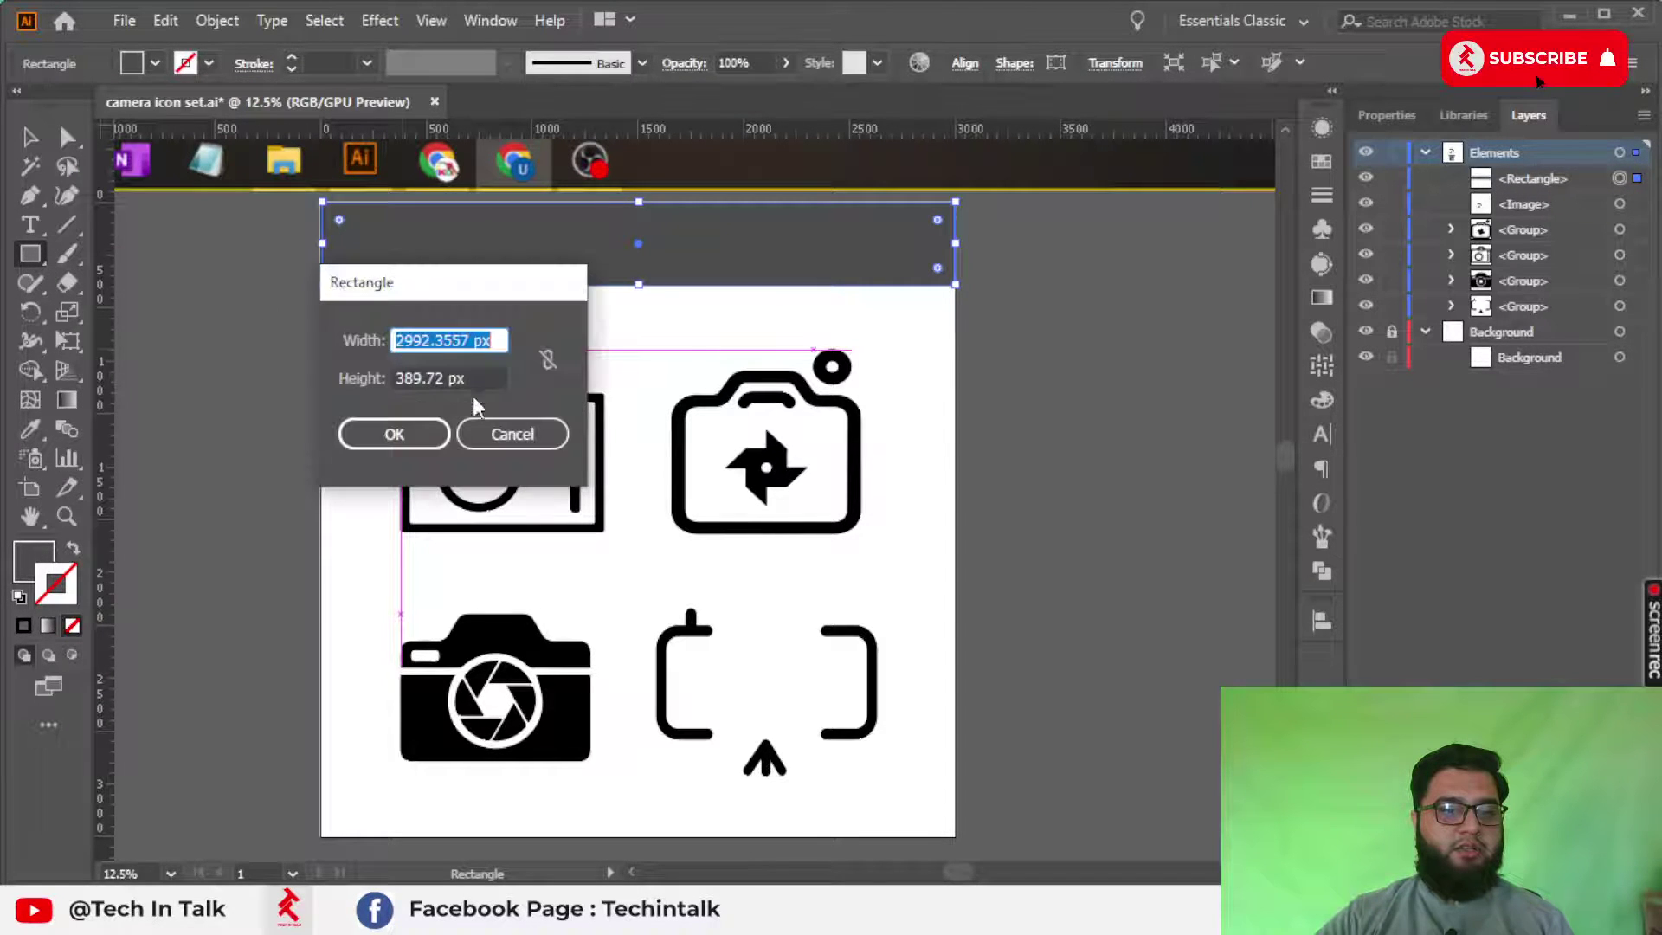
{"action": "left_click", "coordinate": [512, 433]}
{"action": "left_click", "coordinate": [19, 141]}
{"action": "scroll", "coordinate": [315, 232], "scroll_direction": "up", "scroll_amount": 2, "text": "alt"}
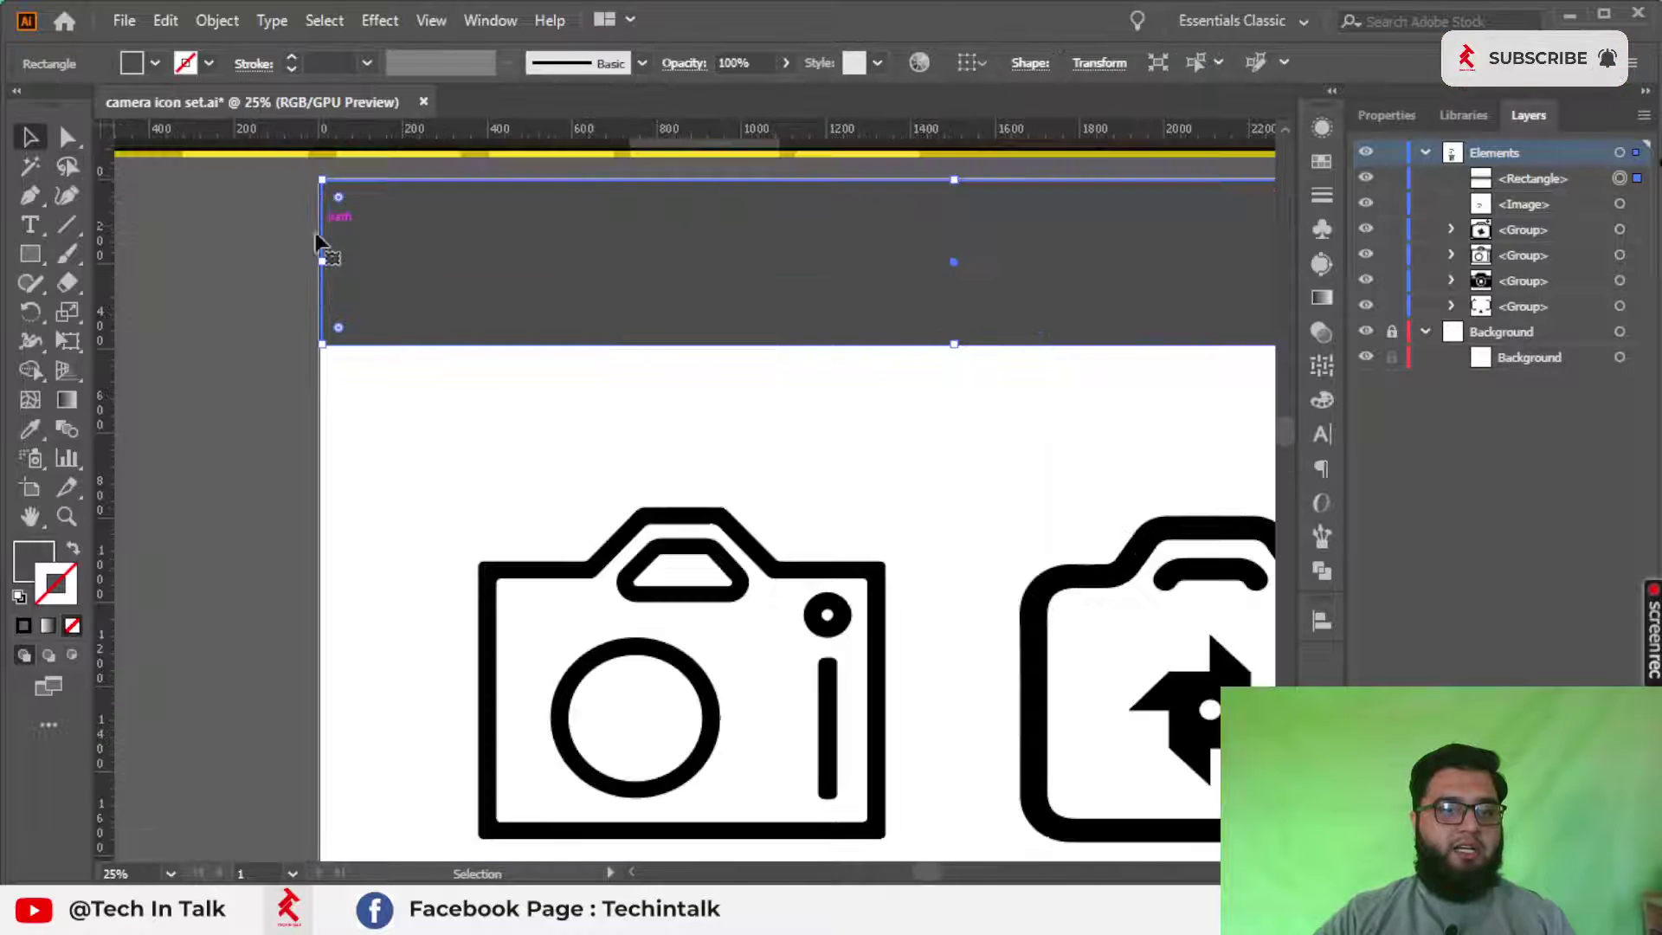
{"action": "scroll", "coordinate": [292, 256], "scroll_direction": "up", "scroll_amount": 2, "text": "alt"}
{"action": "scroll", "coordinate": [352, 248], "scroll_direction": "up", "scroll_amount": 2, "text": "alt"}
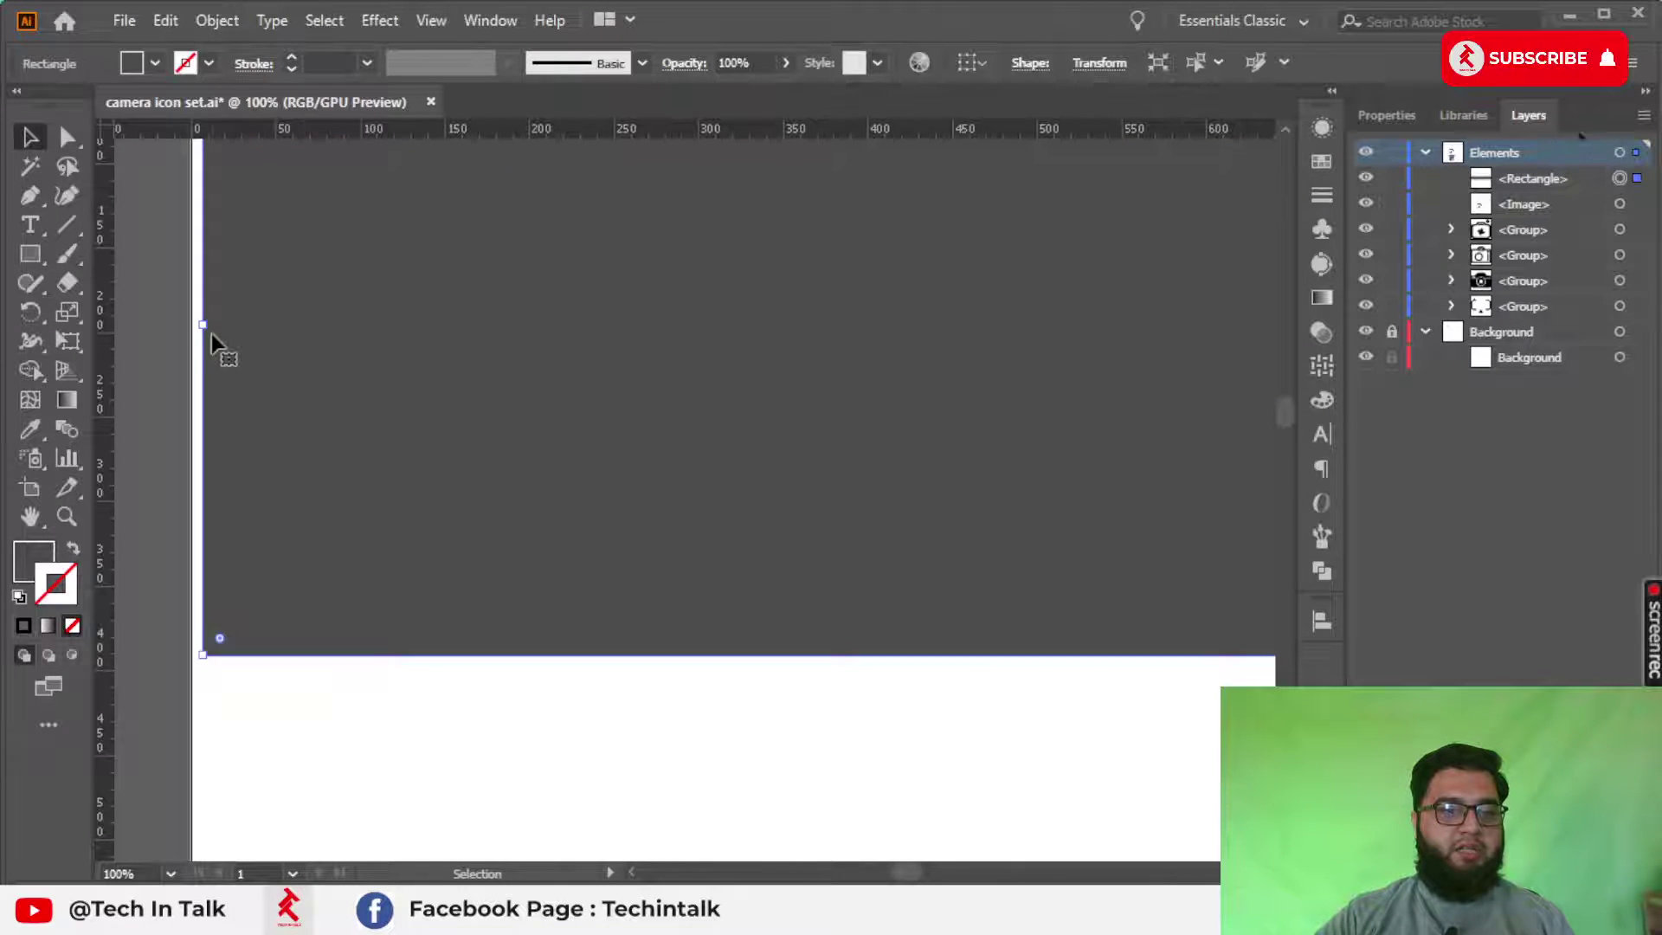
{"action": "left_click_drag", "start_coordinate": [211, 334], "coordinate": [820, 322]}
{"action": "scroll", "coordinate": [308, 334], "scroll_direction": "down", "scroll_amount": 4, "text": "alt"}
{"action": "scroll", "coordinate": [519, 433], "scroll_direction": "right", "scroll_amount": 5}
{"action": "right_click", "coordinate": [684, 311]}
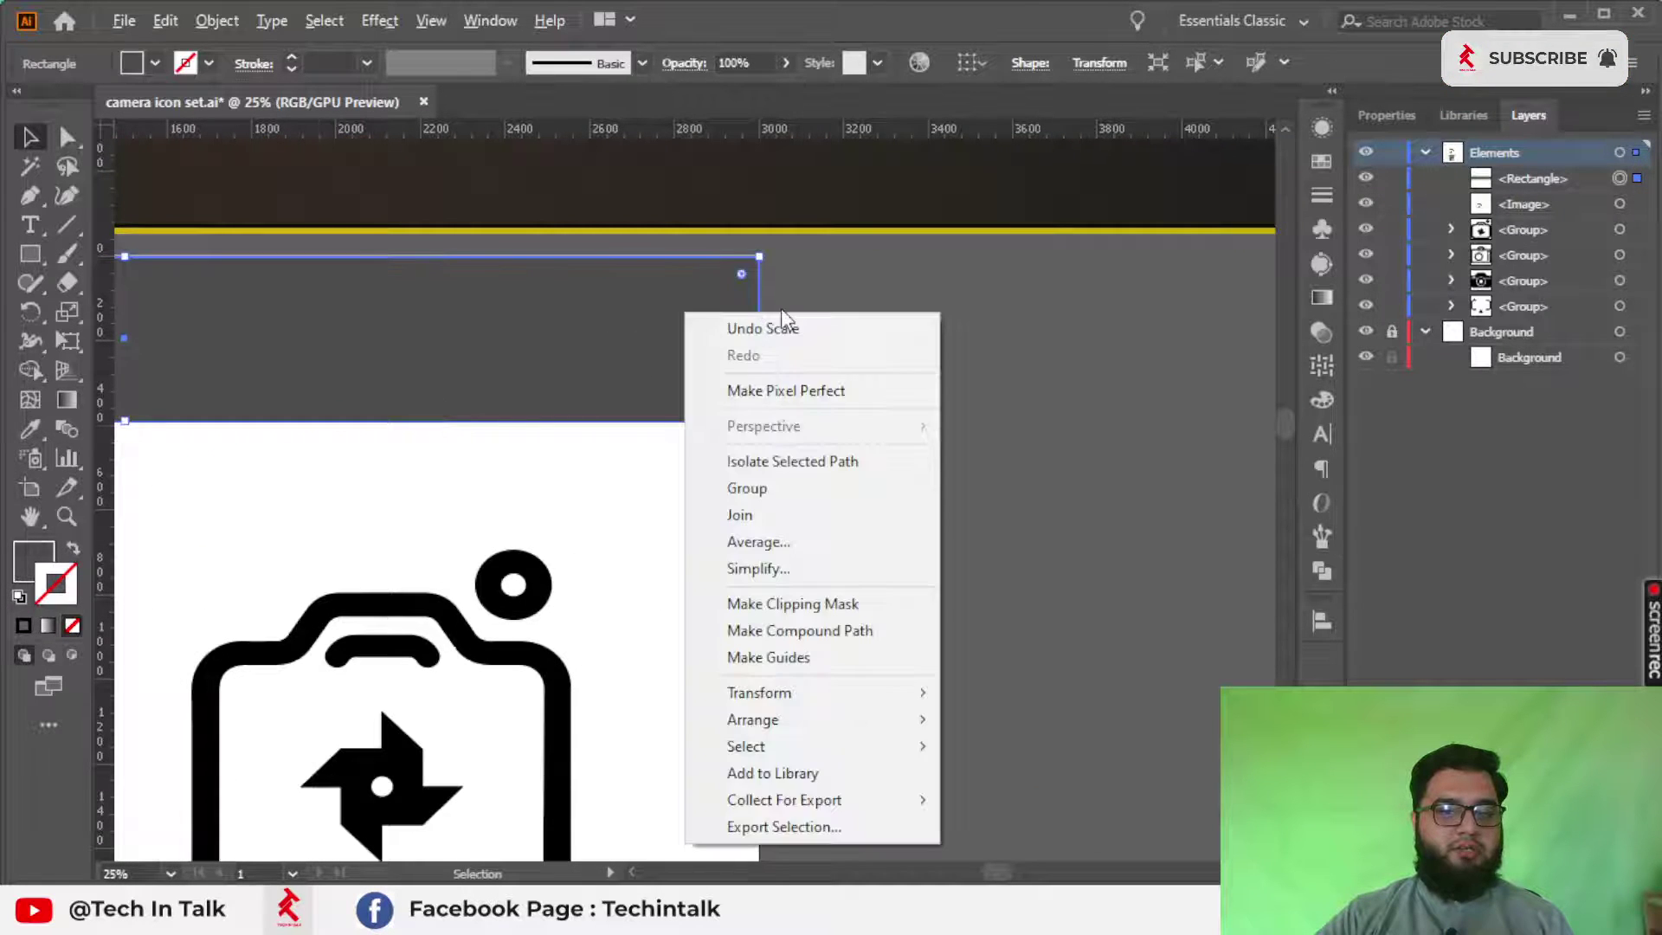
{"action": "left_click", "coordinate": [783, 325]}
{"action": "scroll", "coordinate": [767, 340], "scroll_direction": "down", "scroll_amount": 3, "text": "alt"}
{"action": "scroll", "coordinate": [687, 413], "scroll_direction": "up", "scroll_amount": 1, "text": "alt"}
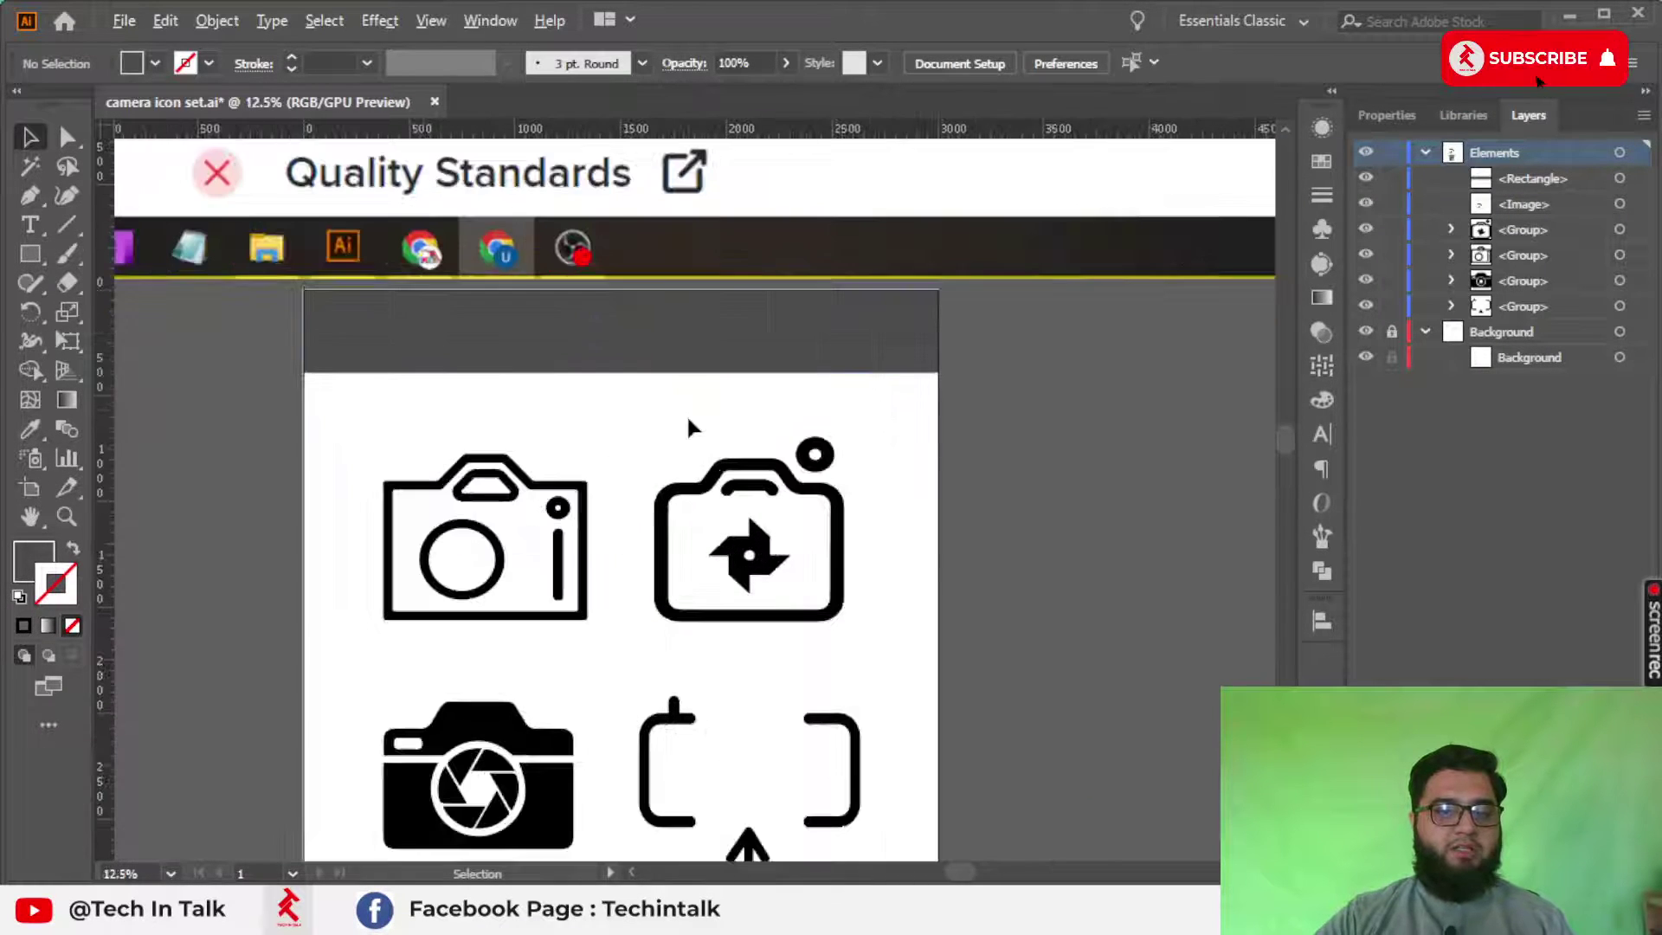
Step: Add a 72 pt text object, scale it up and move it into the banner
{"action": "left_click", "coordinate": [210, 421]}
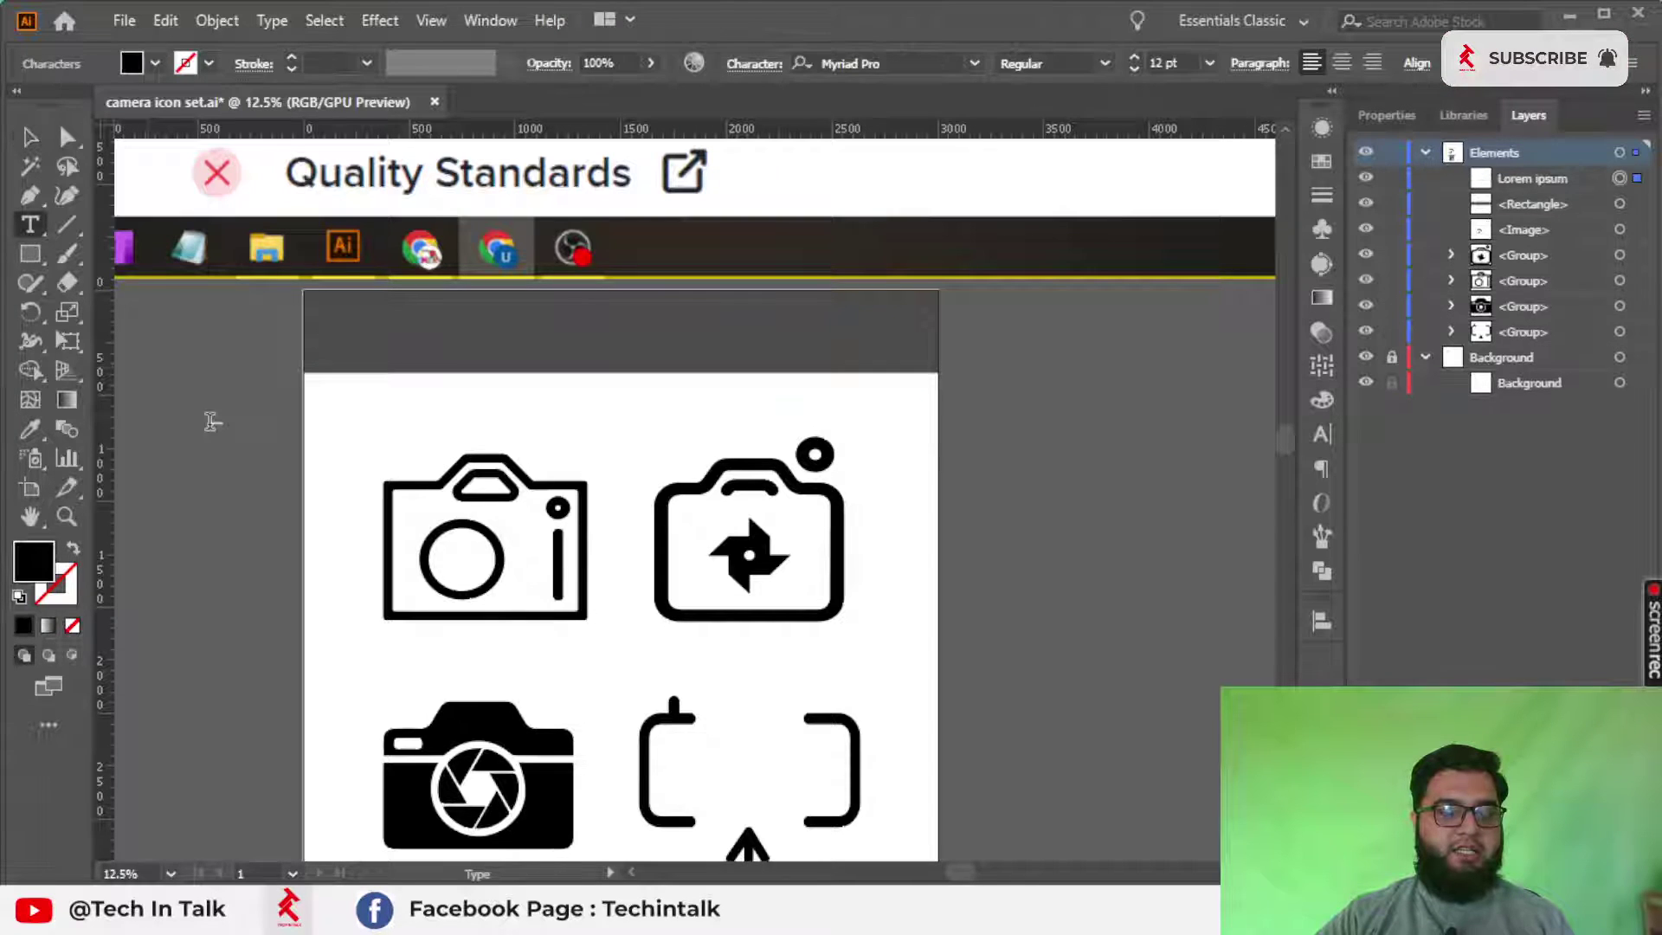
{"action": "left_click", "coordinate": [1210, 63]}
{"action": "left_click", "coordinate": [1238, 489]}
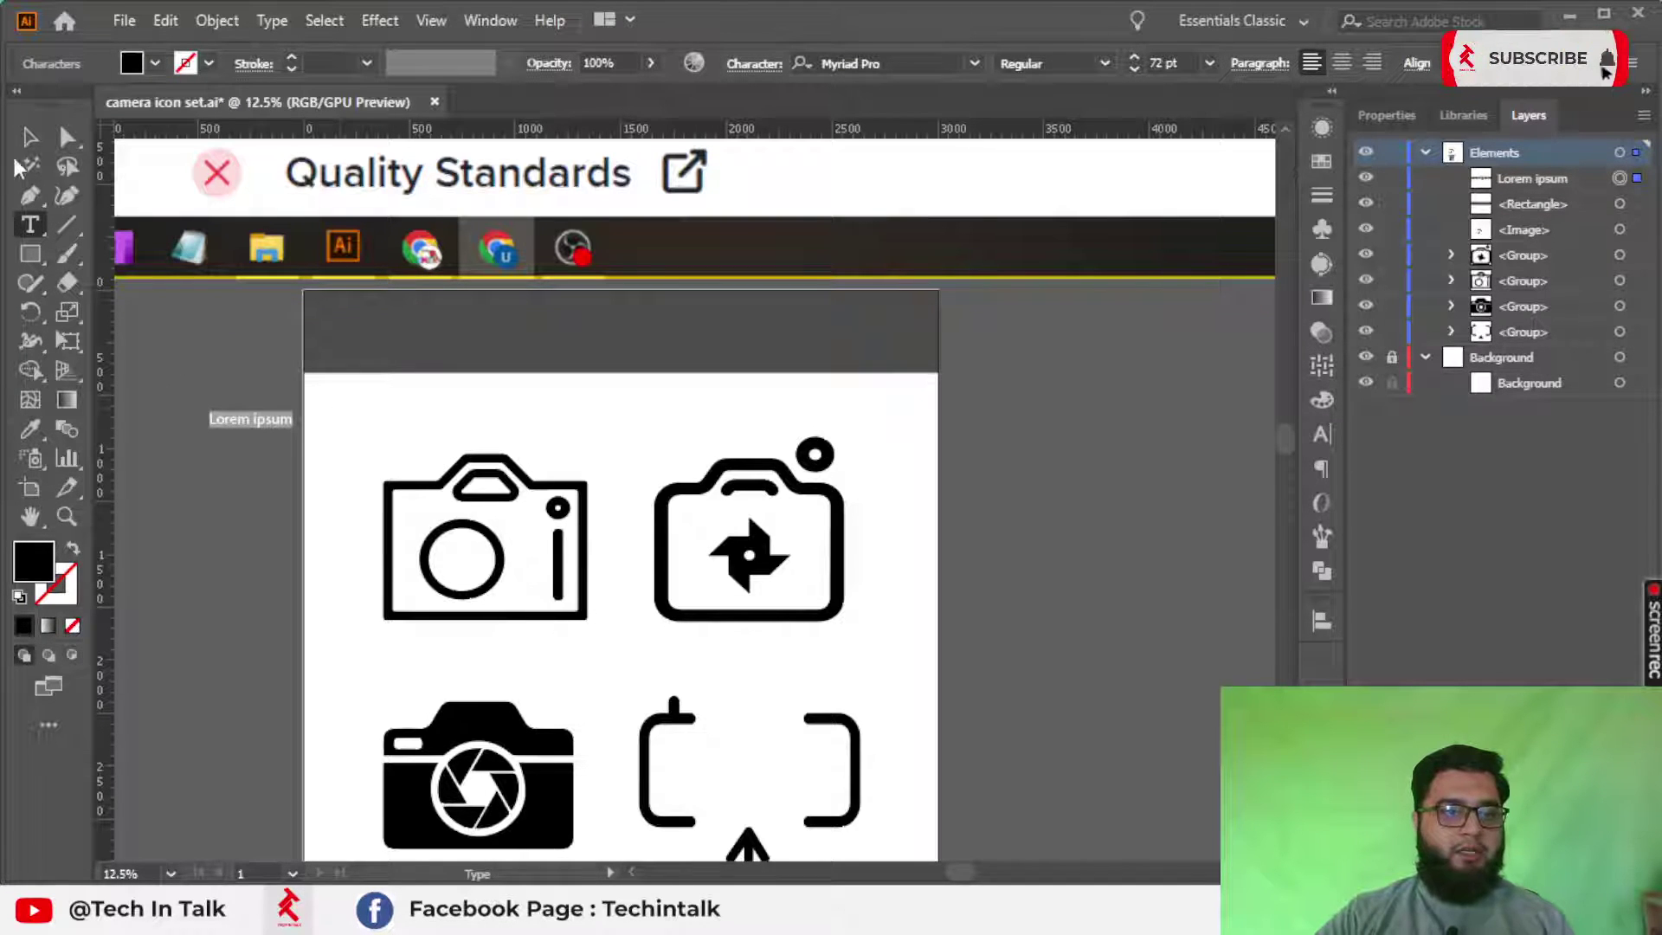
{"action": "left_click", "coordinate": [29, 136]}
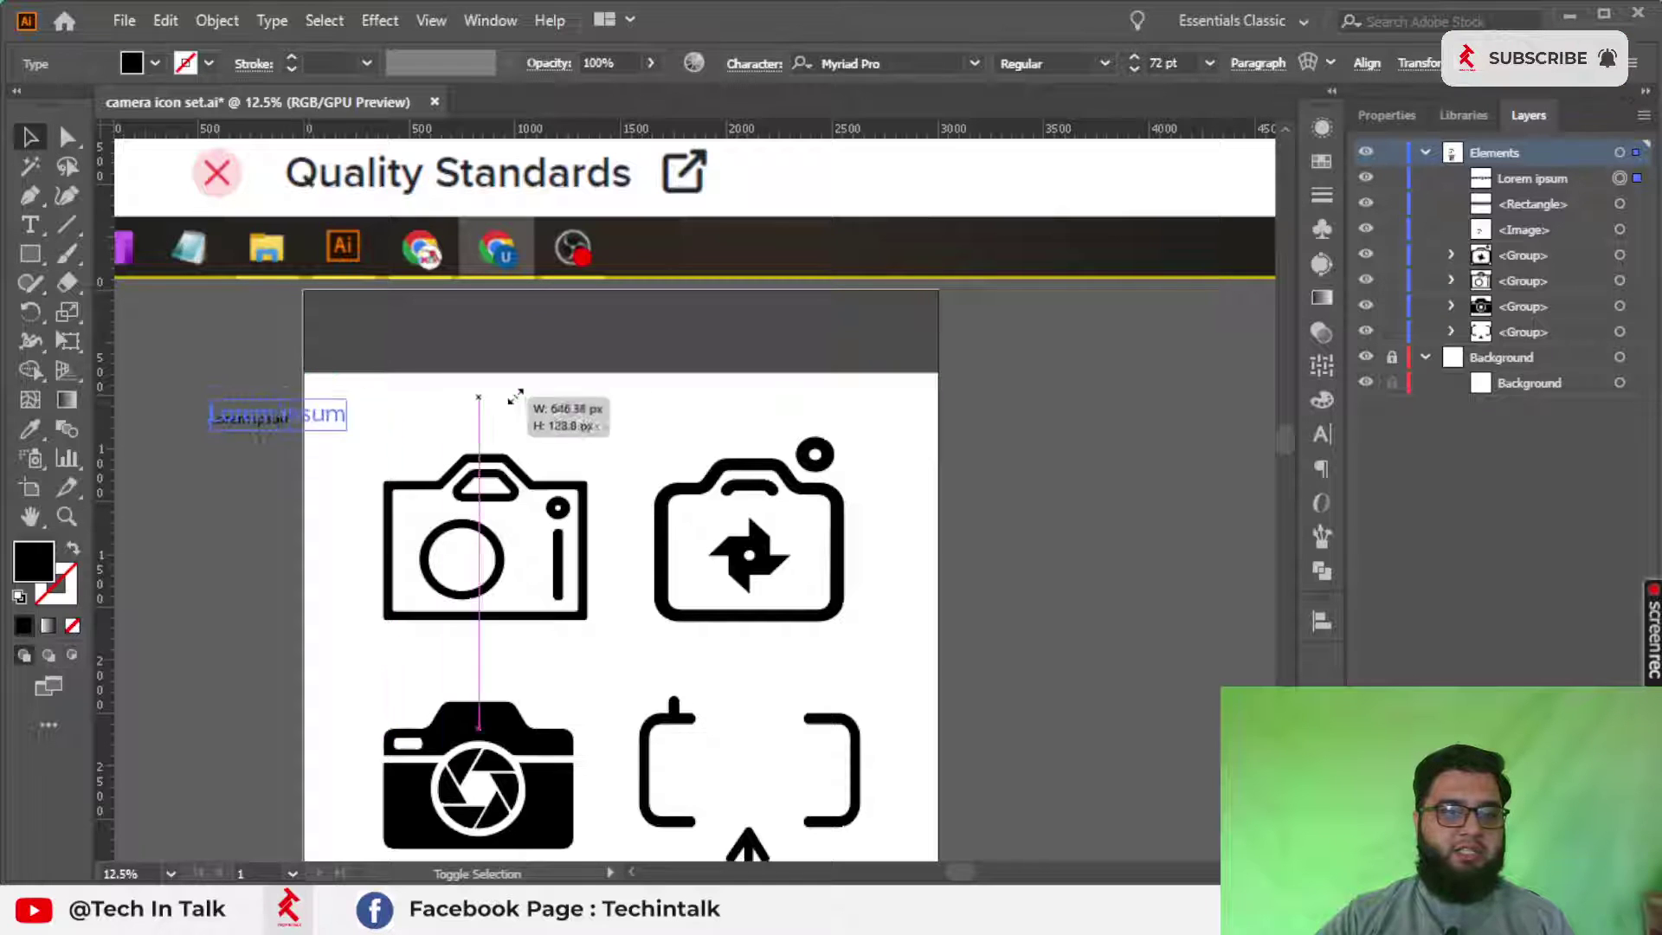
{"action": "left_click_drag", "start_coordinate": [295, 410], "coordinate": [579, 354]}
{"action": "left_click_drag", "start_coordinate": [476, 400], "coordinate": [703, 330]}
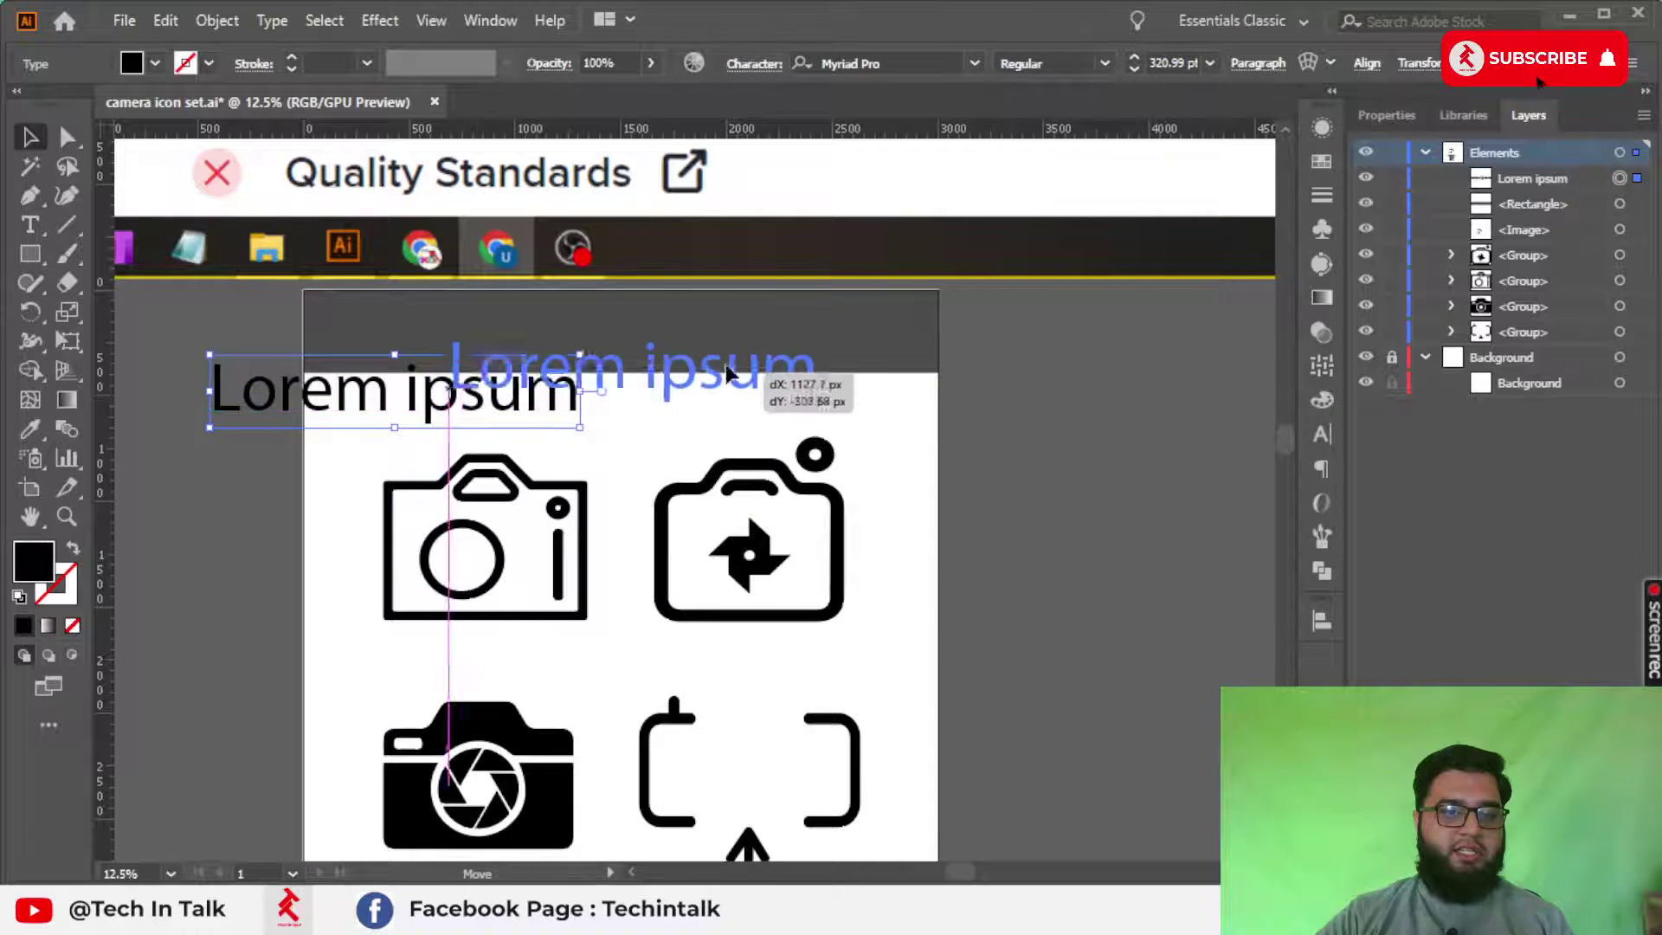
{"action": "scroll", "coordinate": [702, 330], "scroll_direction": "up", "scroll_amount": 1}
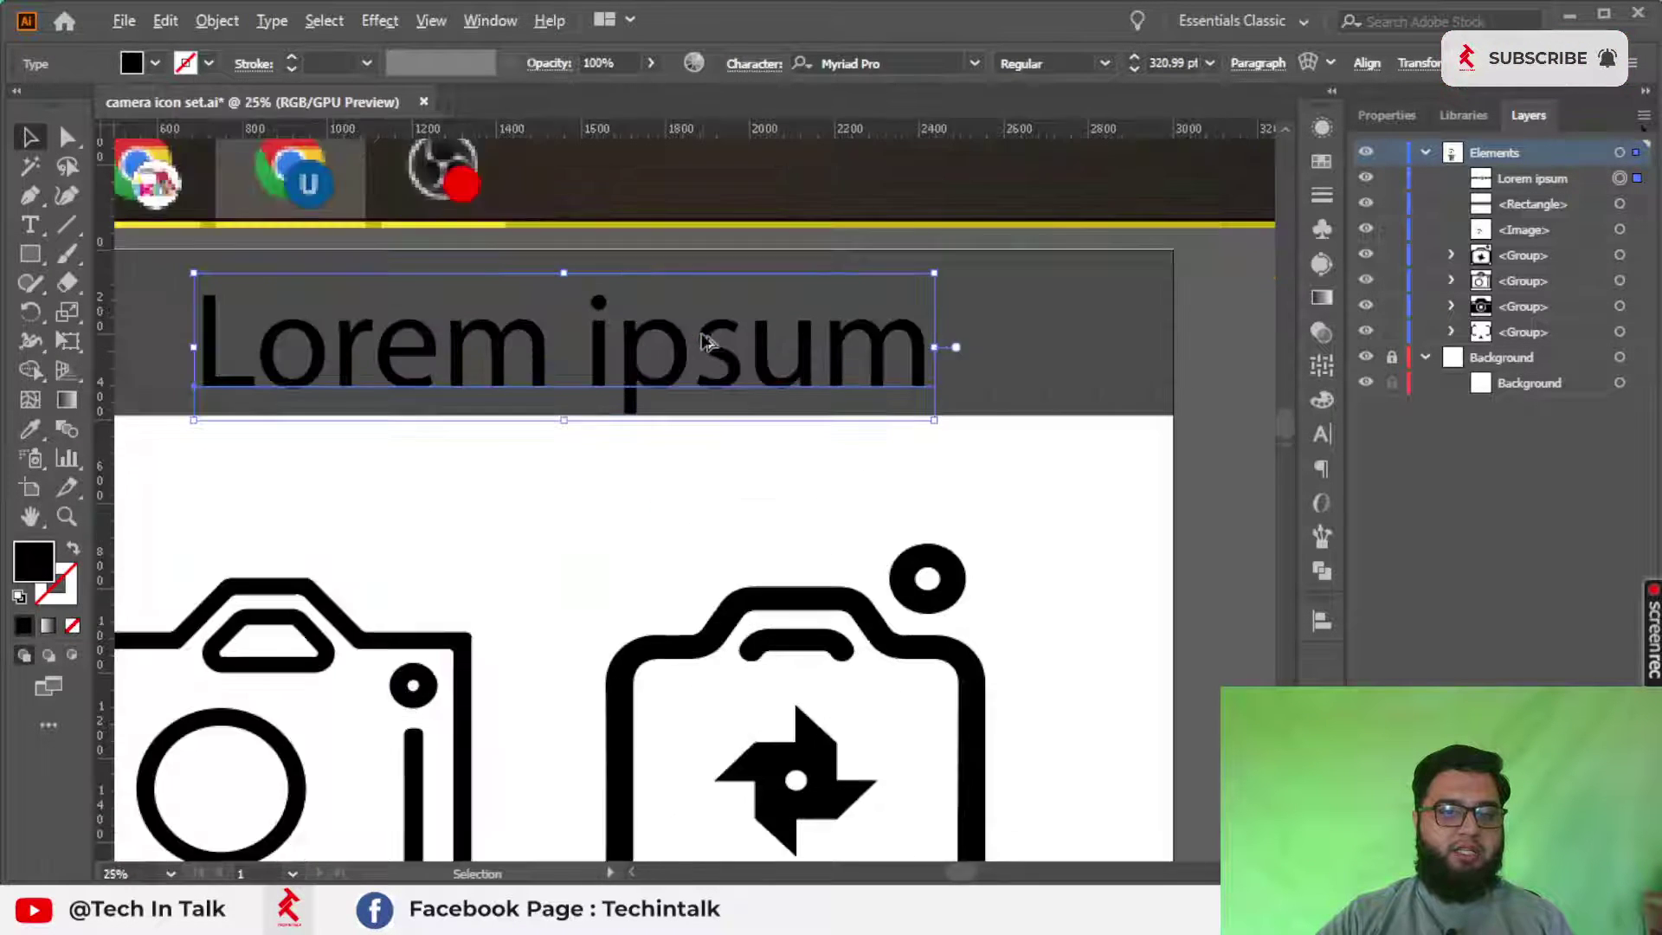
Step: Replace the placeholder text with 'Set of Camera Icons'
{"action": "double_click", "coordinate": [629, 372]}
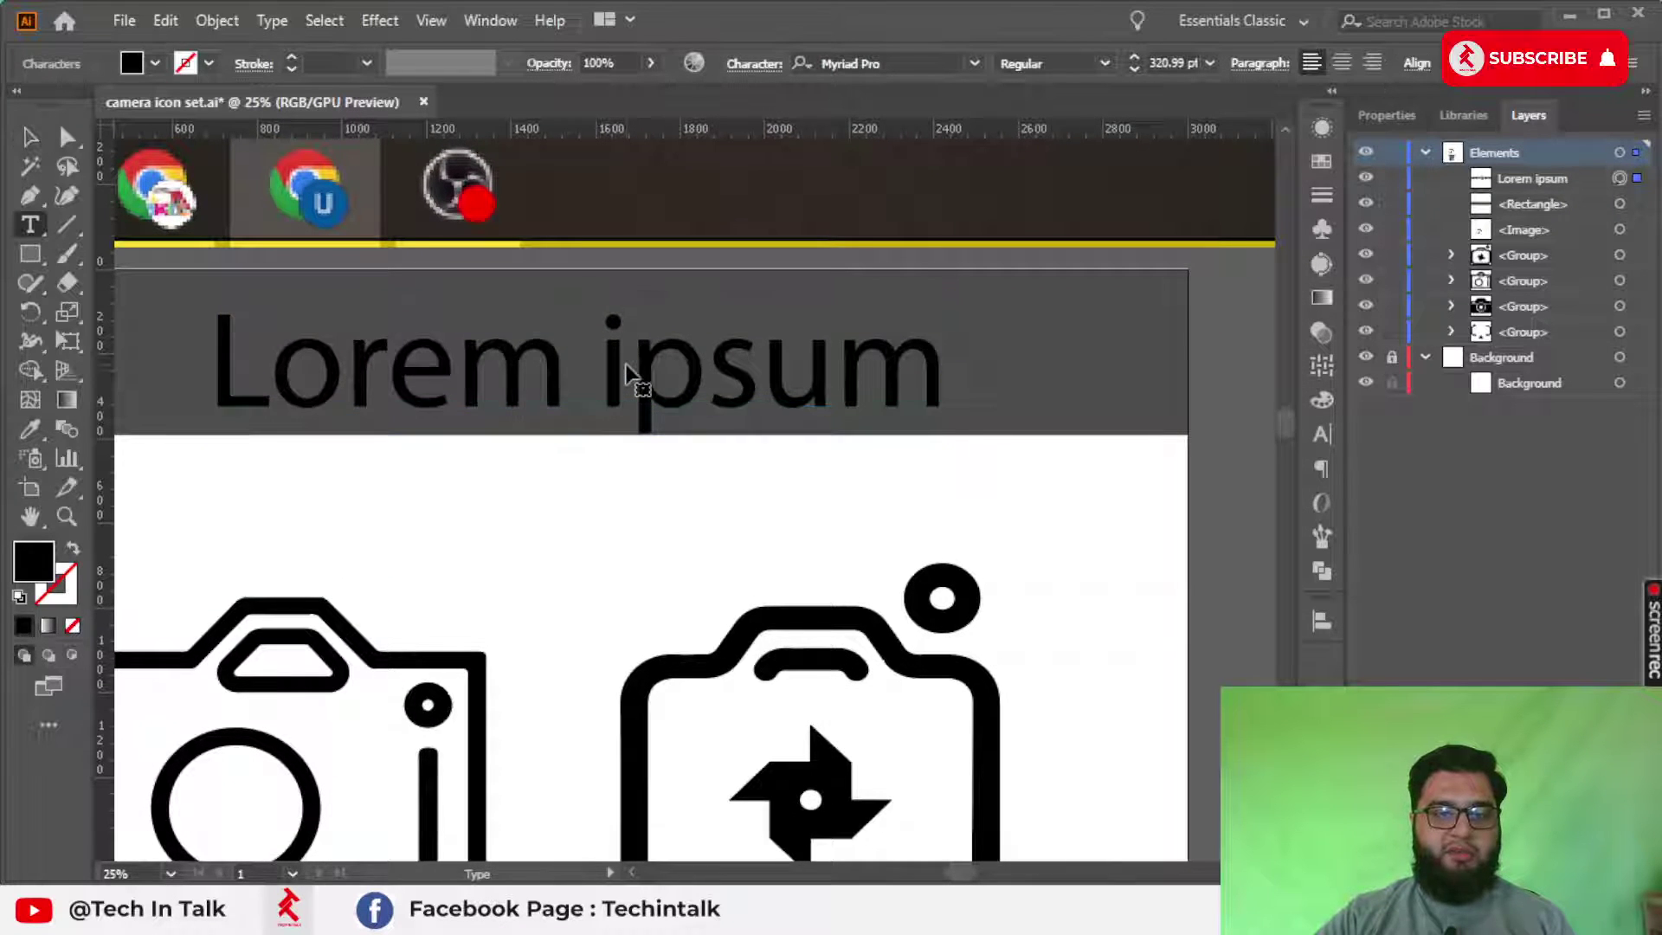
{"action": "left_click", "coordinate": [626, 361]}
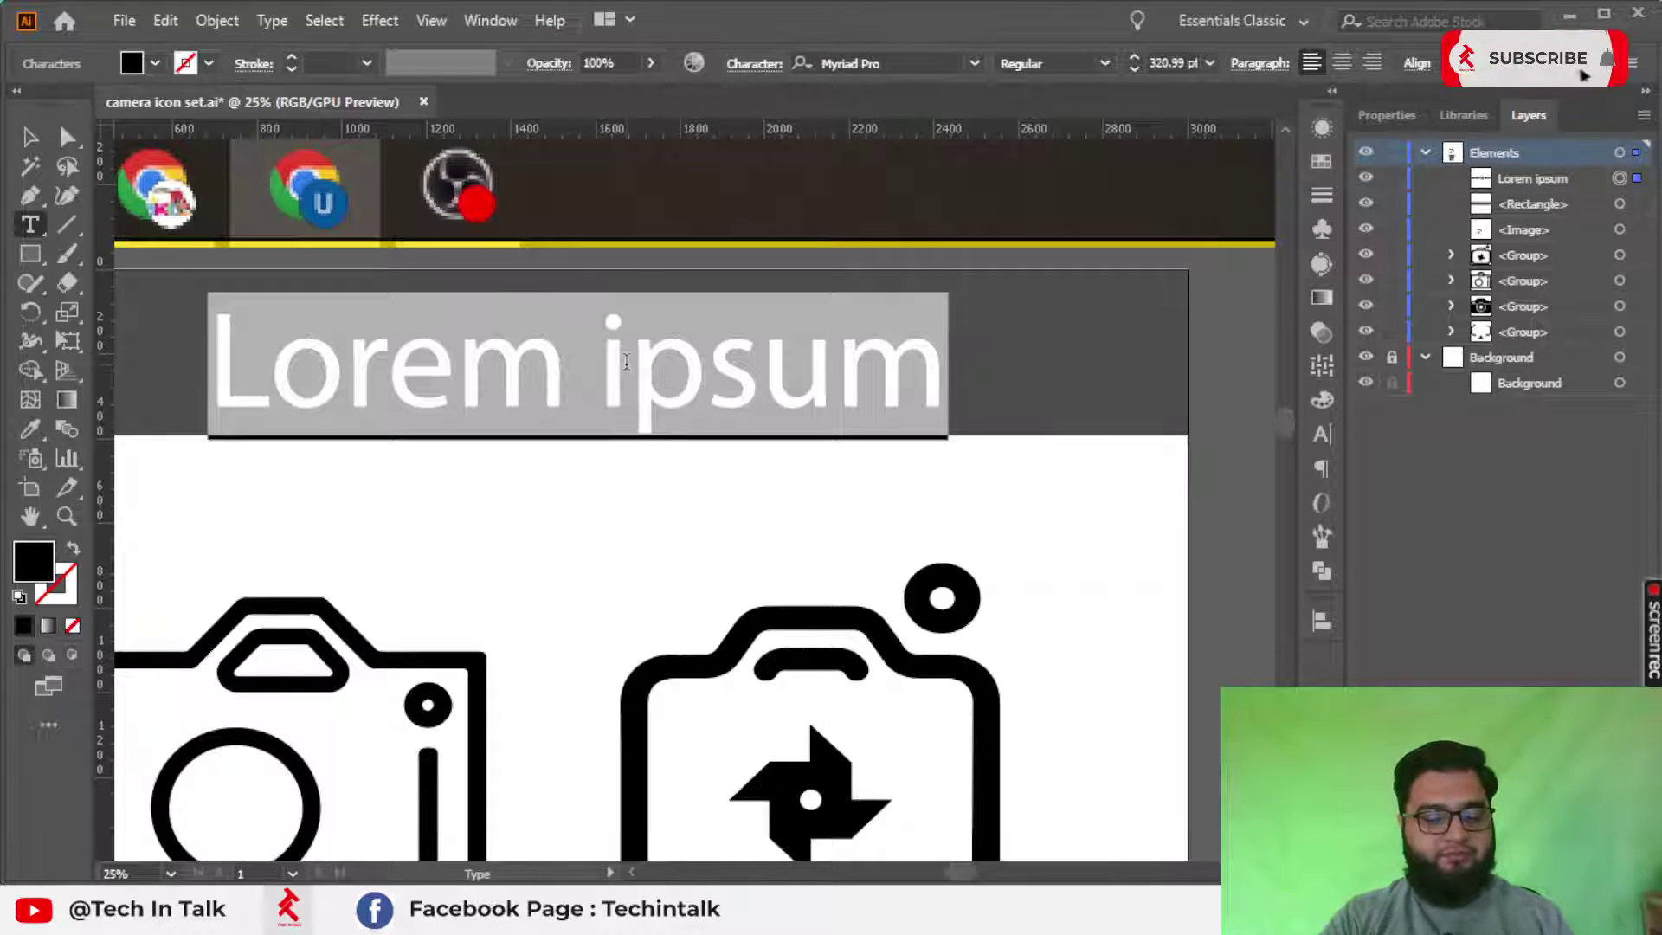
{"action": "type", "text": "Set"}
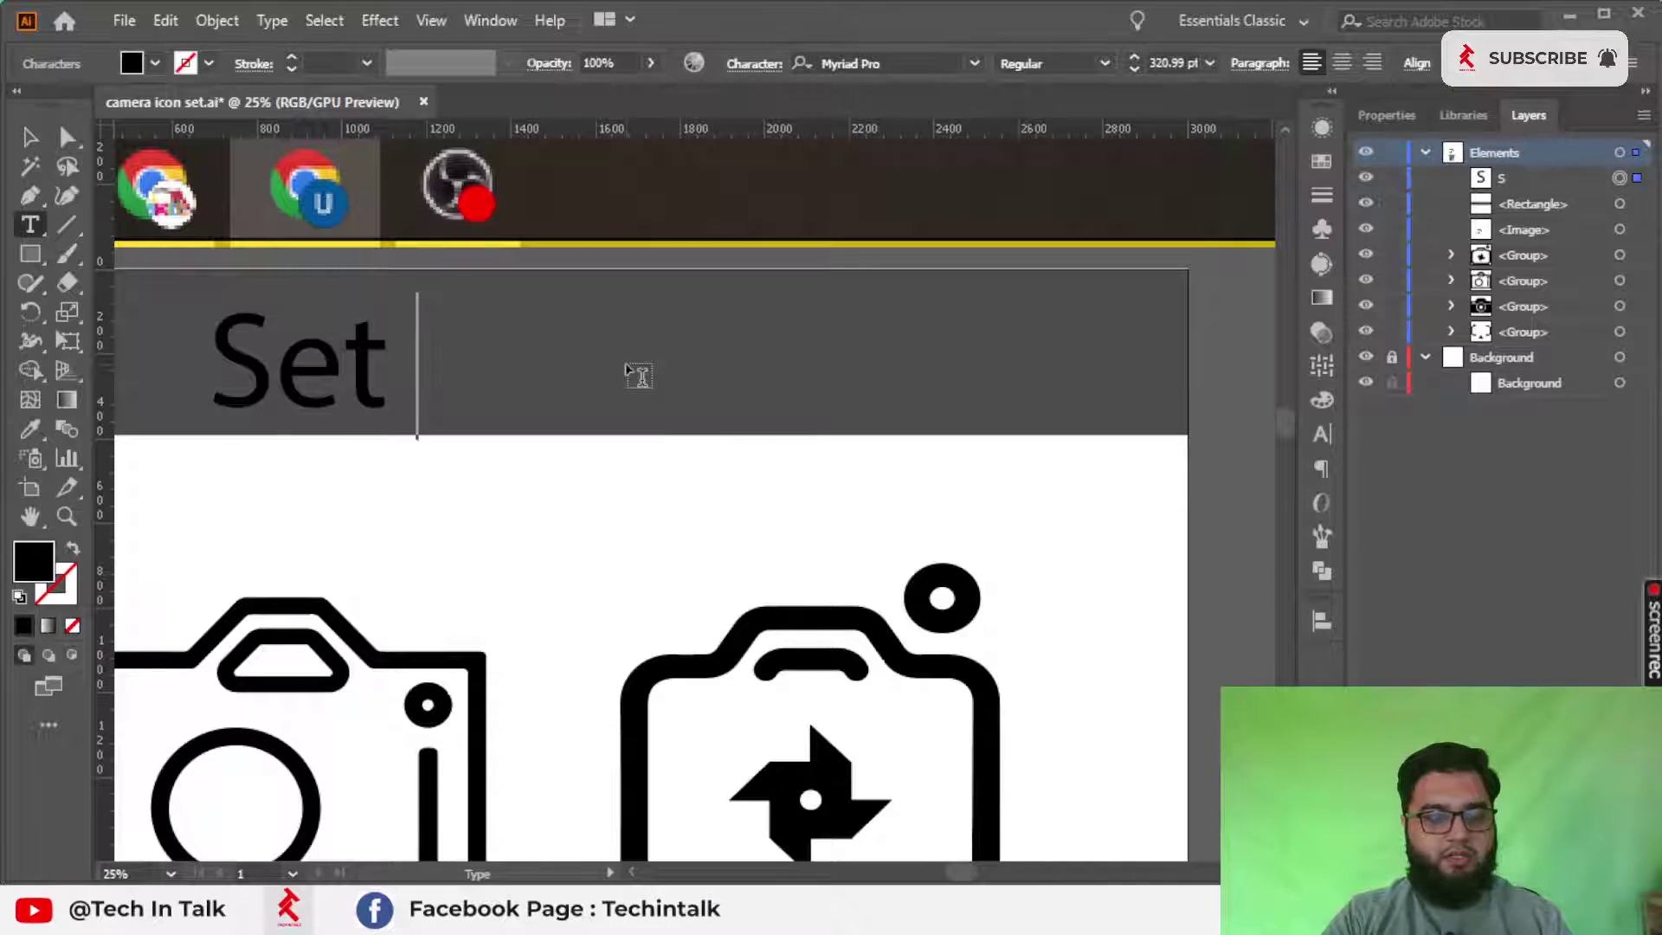
{"action": "key", "text": "BackSpace"}
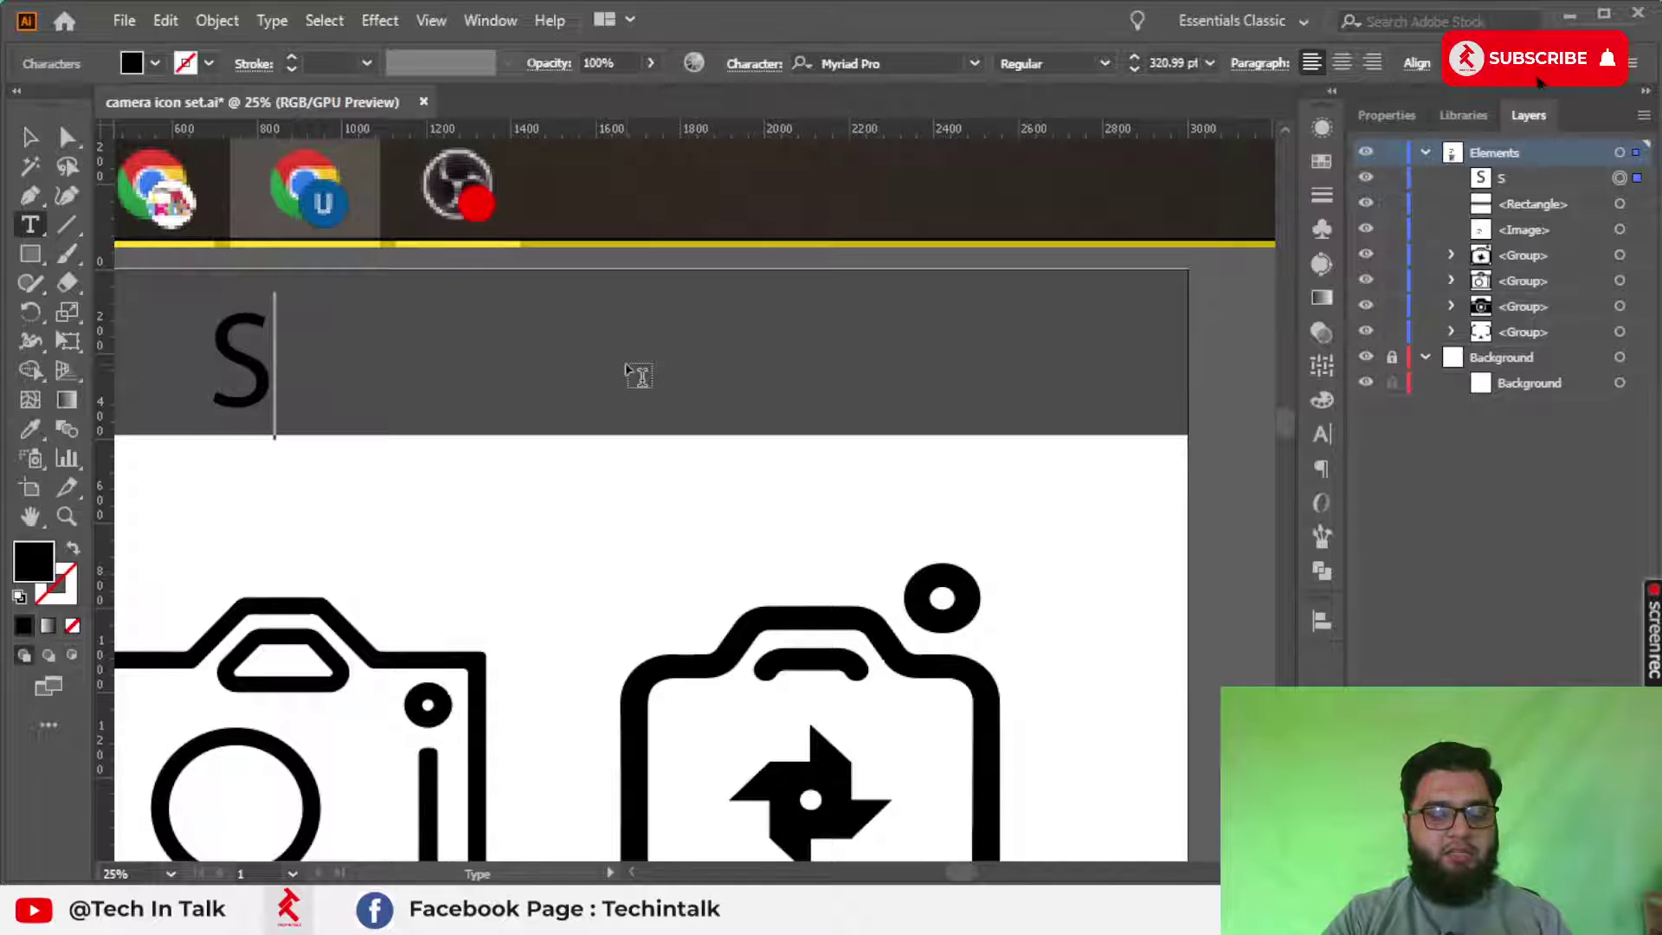
{"action": "type", "text": "et"}
{"action": "key", "text": "BackSpace"}
{"action": "key", "text": "BackSpace"}
{"action": "key", "text": "BackSpace"}
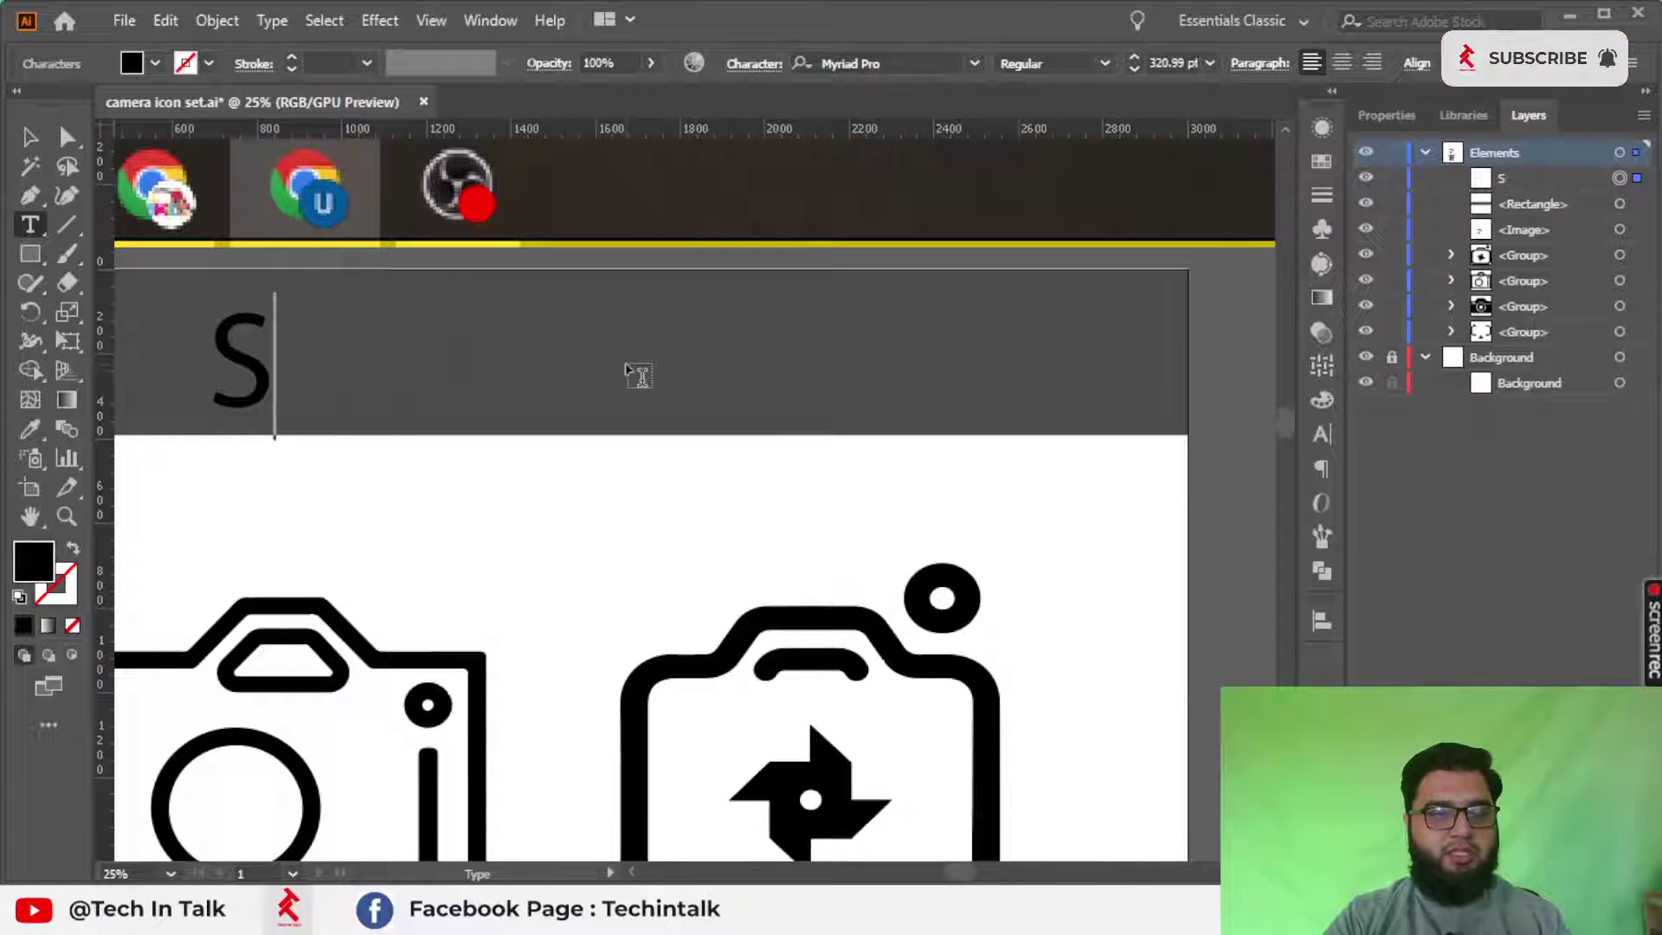
{"action": "type", "text": "et of"}
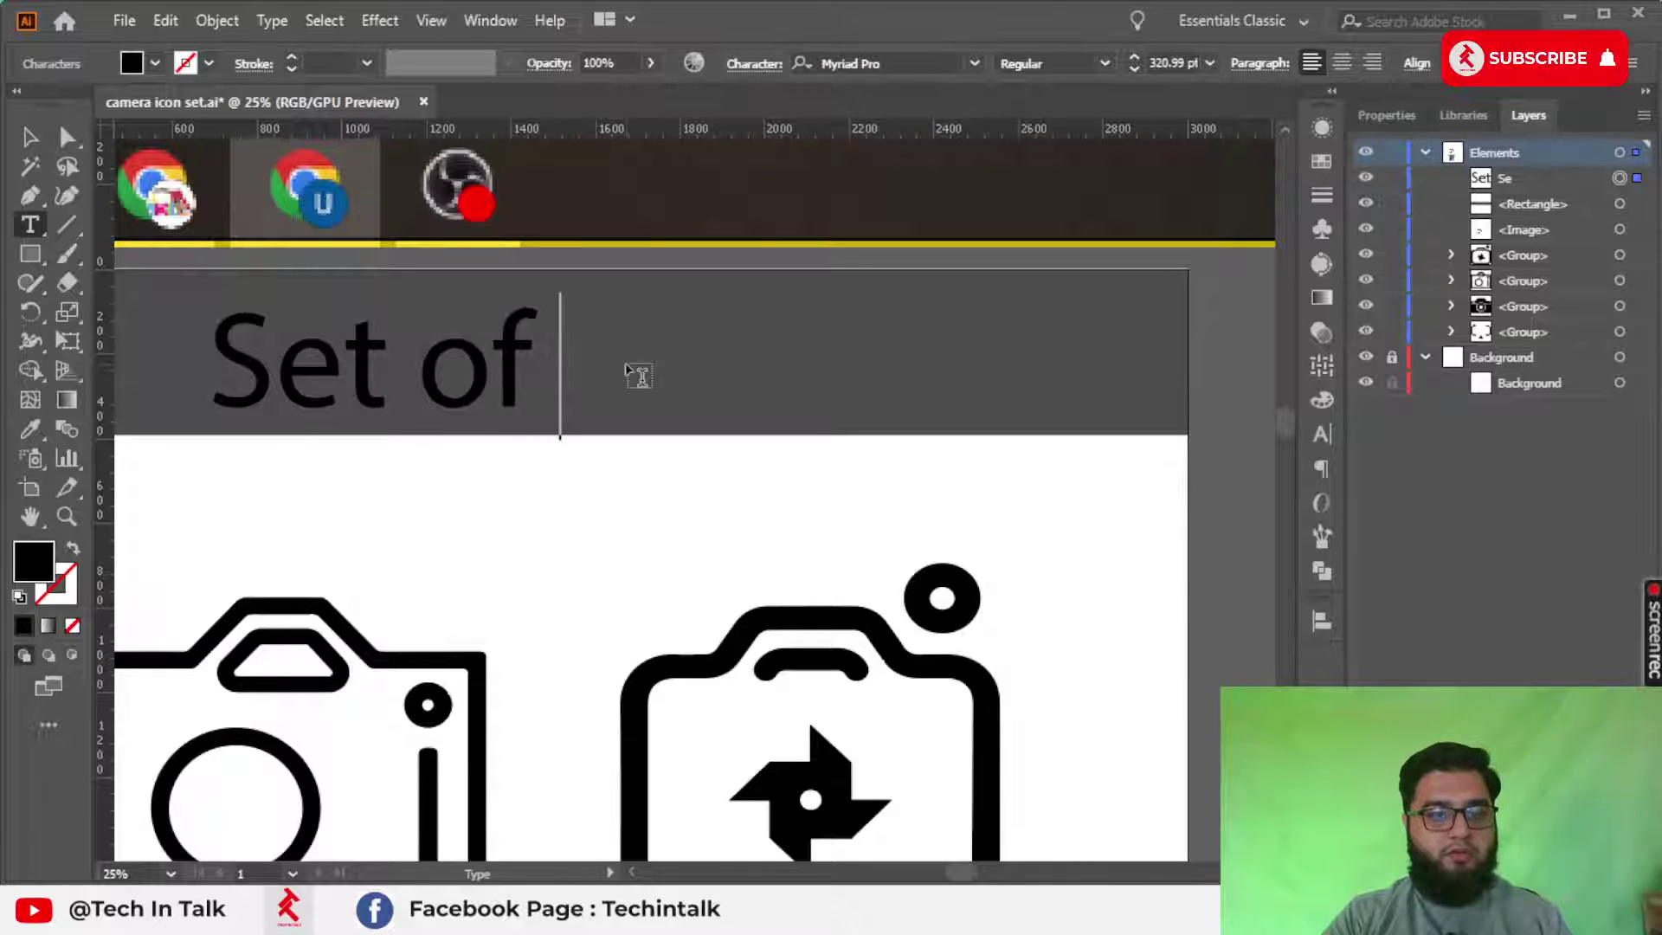
{"action": "type", "text": " Camera I"}
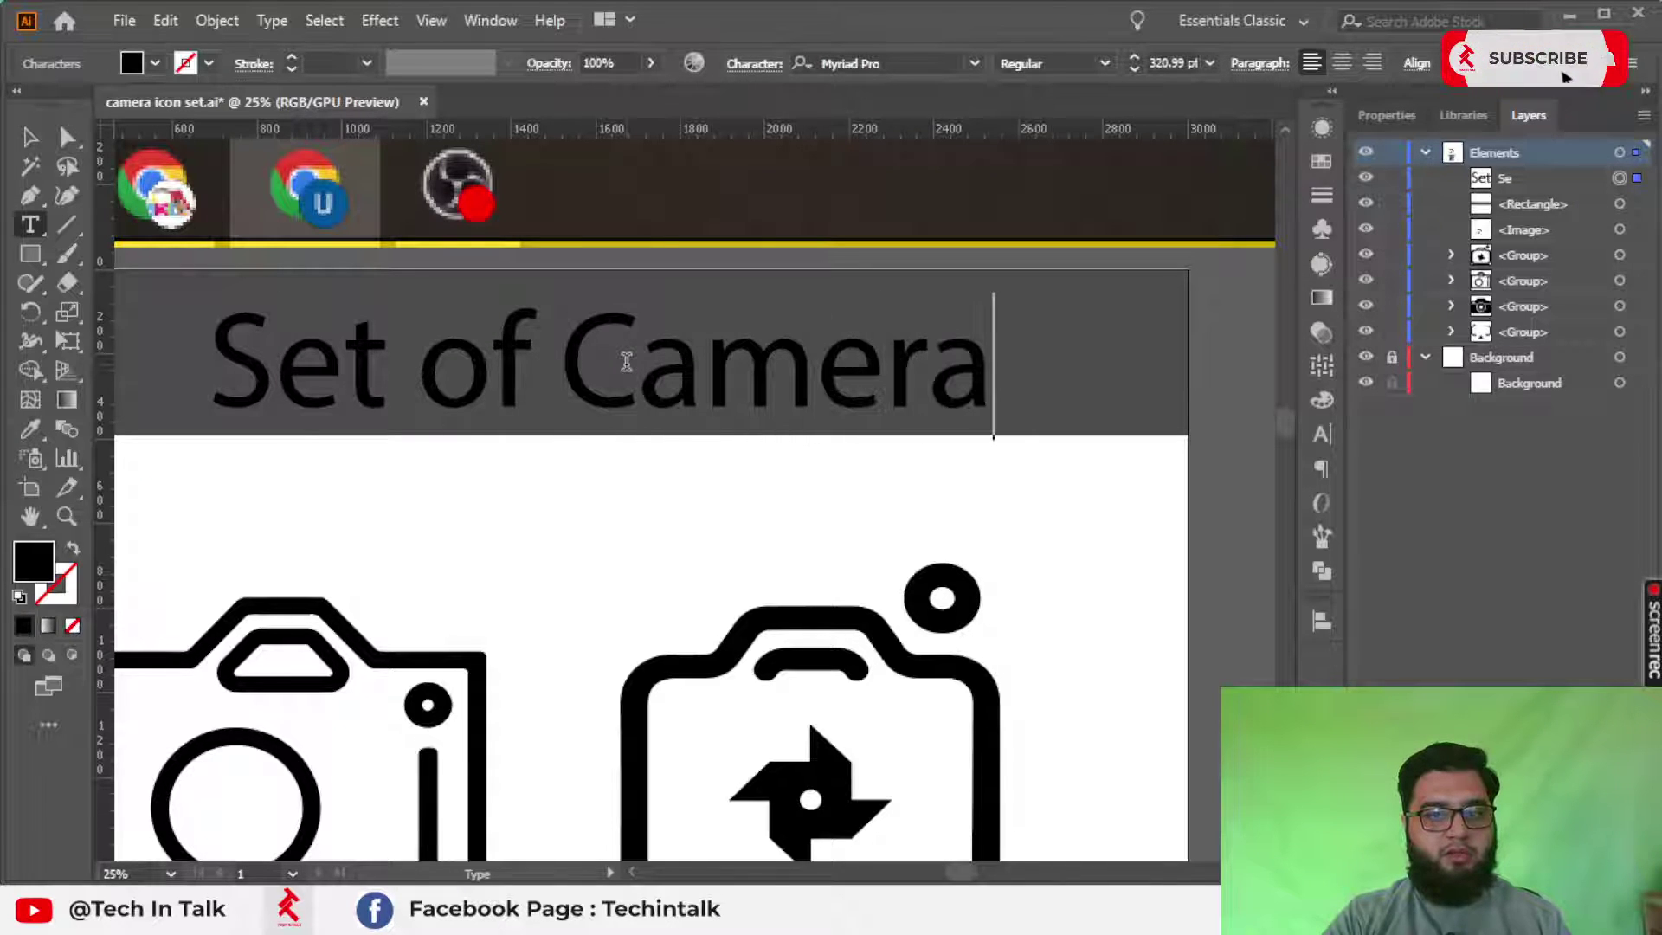
{"action": "type", "text": "co"}
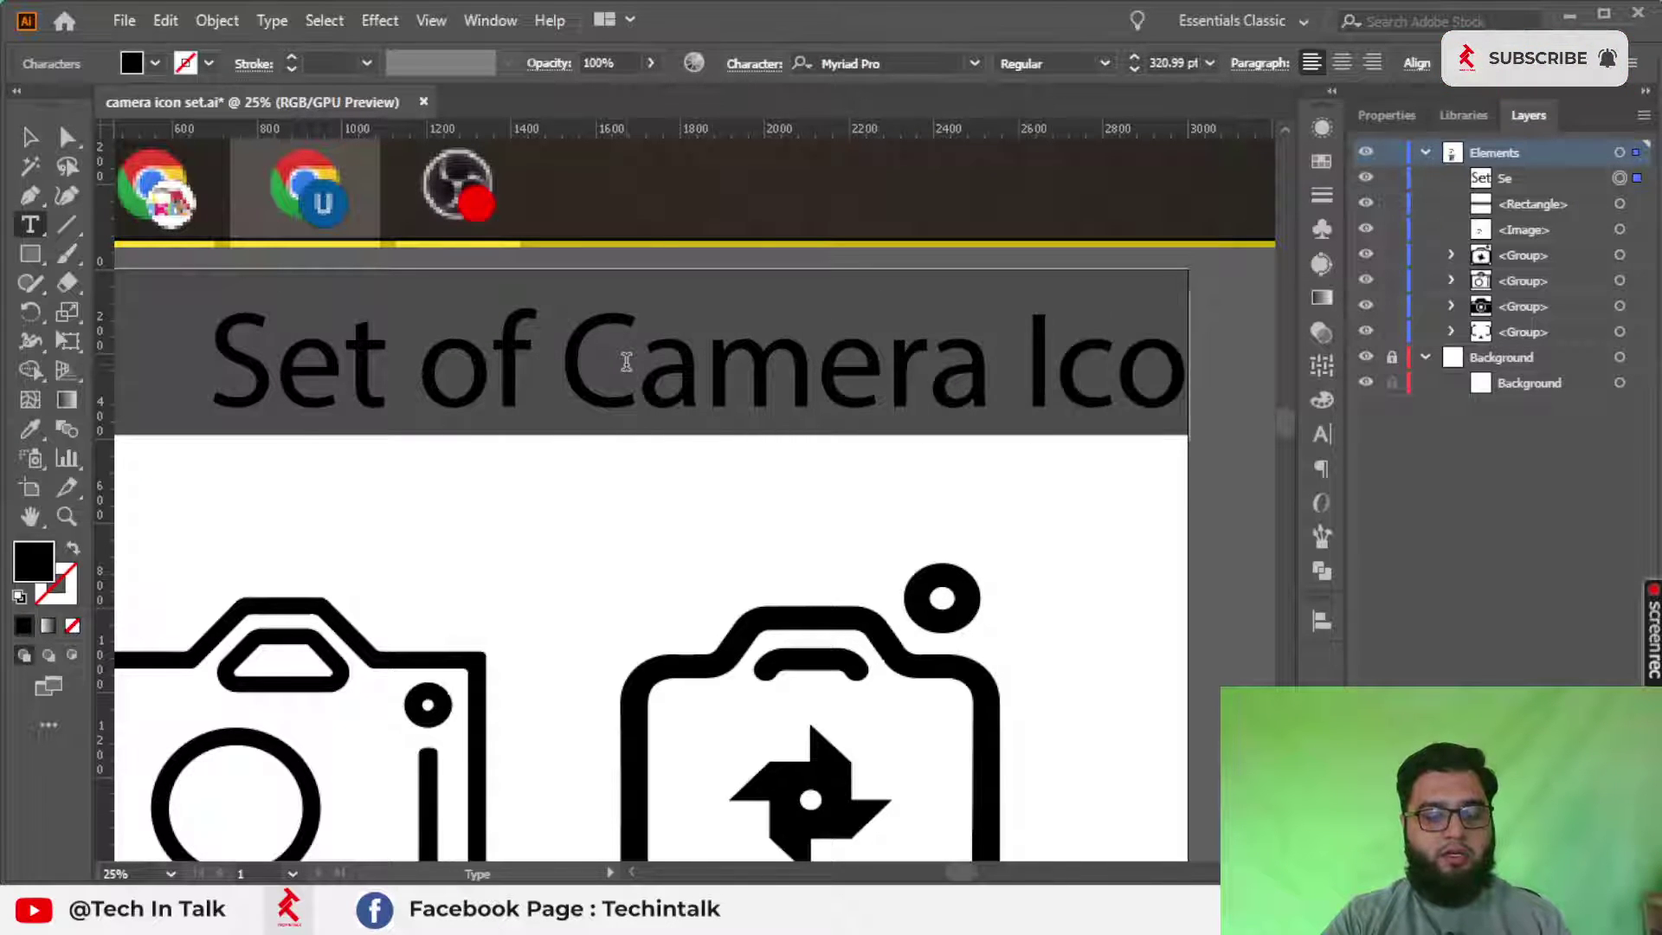
{"action": "type", "text": "ns"}
{"action": "left_click", "coordinate": [29, 137]}
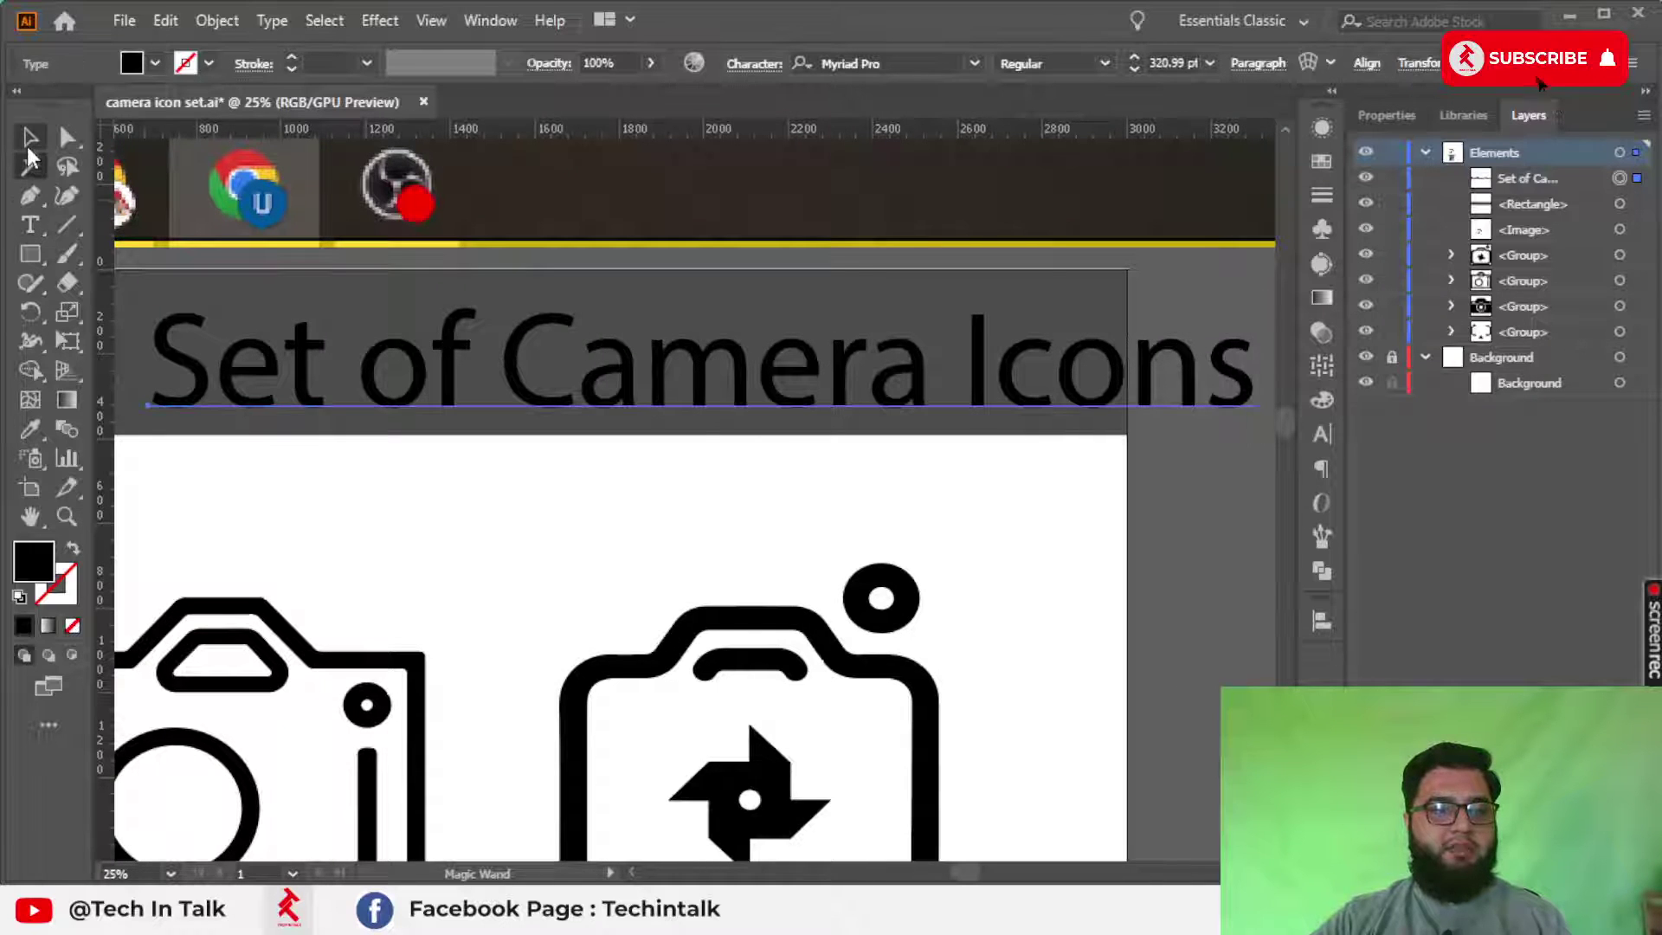
{"action": "scroll", "coordinate": [501, 356], "scroll_direction": "down", "scroll_amount": 2}
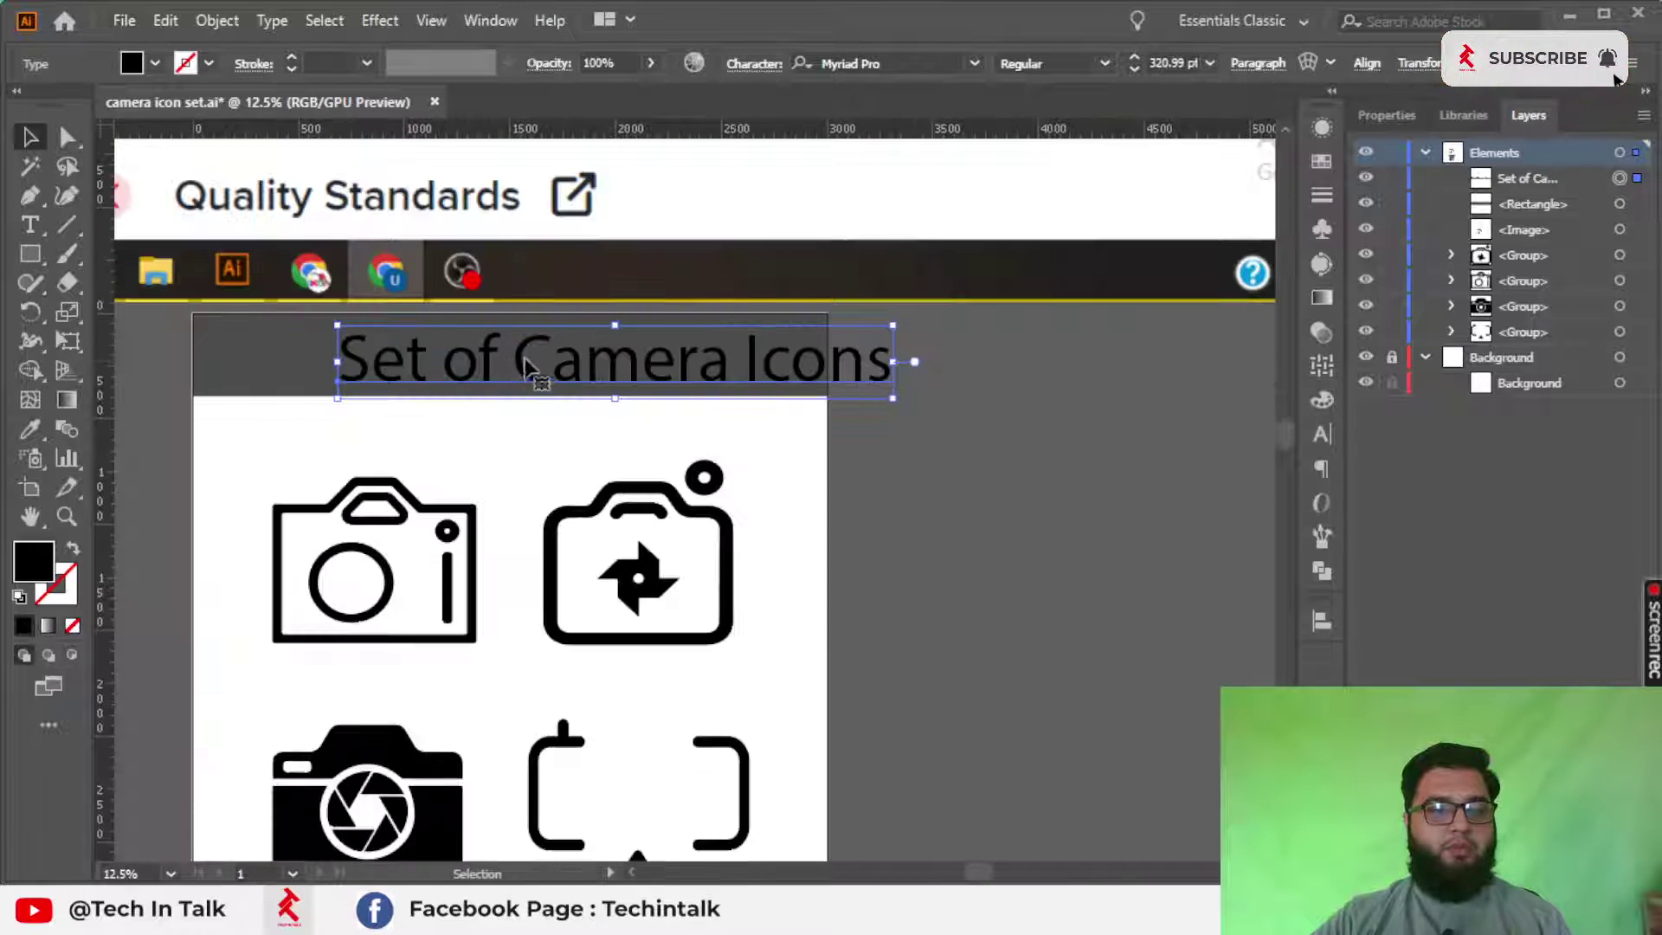
Step: Duplicate the title just below it and retype it as 'Vector Unique Design'
{"action": "left_click_drag", "start_coordinate": [524, 359], "coordinate": [527, 446]}
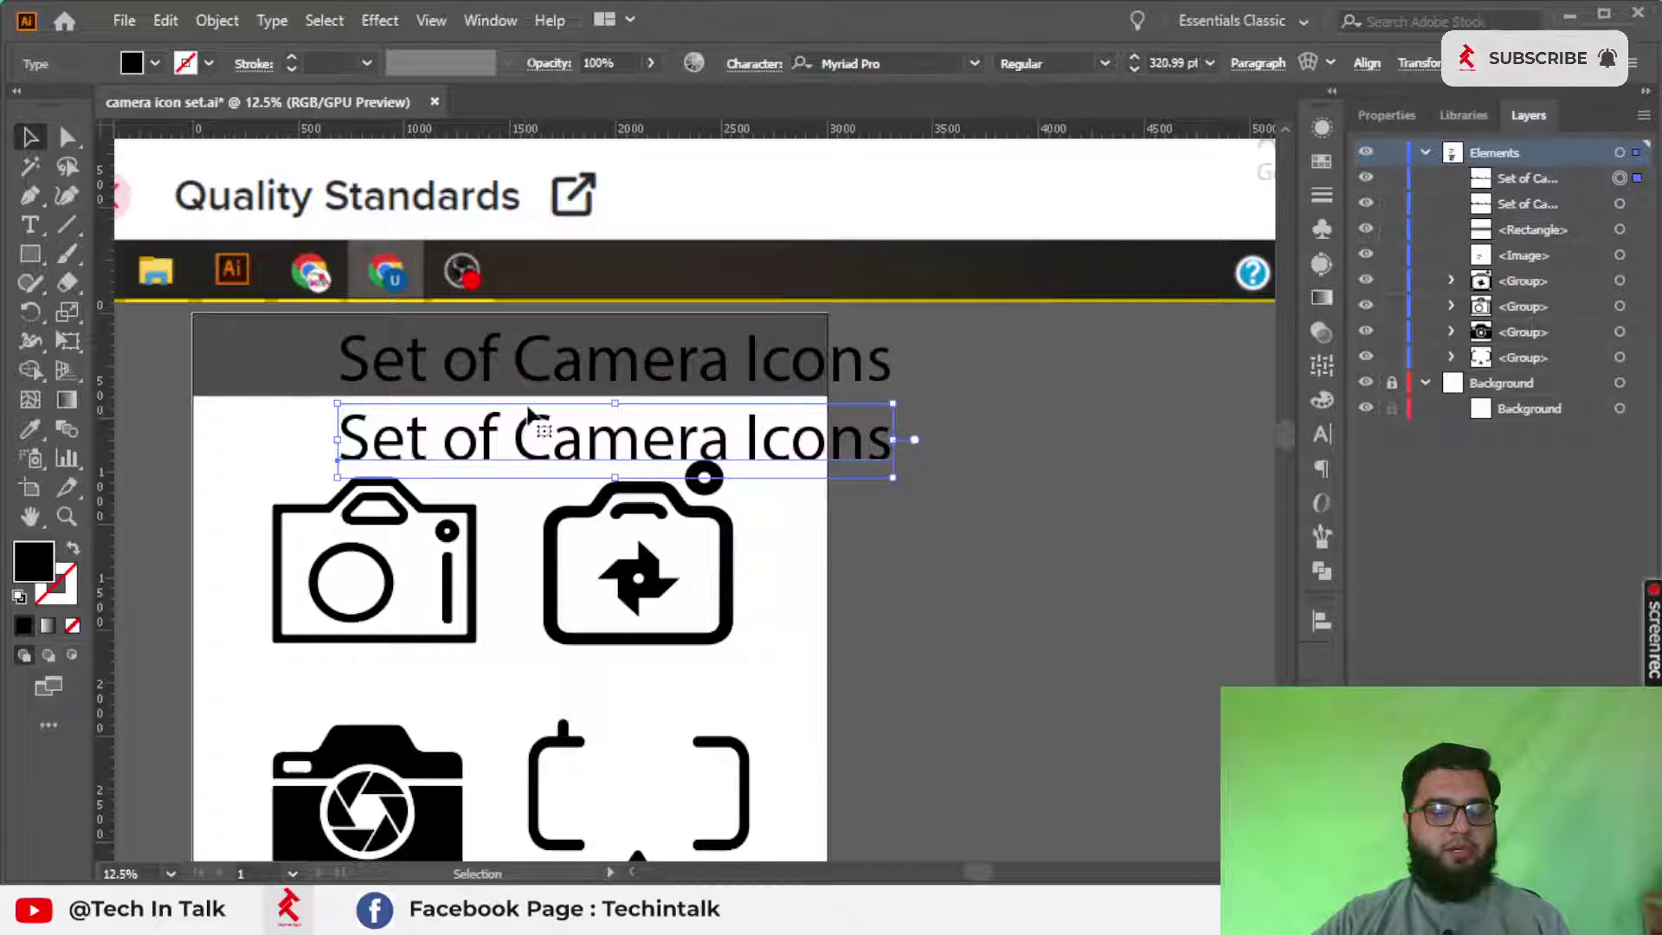
{"action": "double_click", "coordinate": [544, 467]}
{"action": "key", "text": "ctrl+a"}
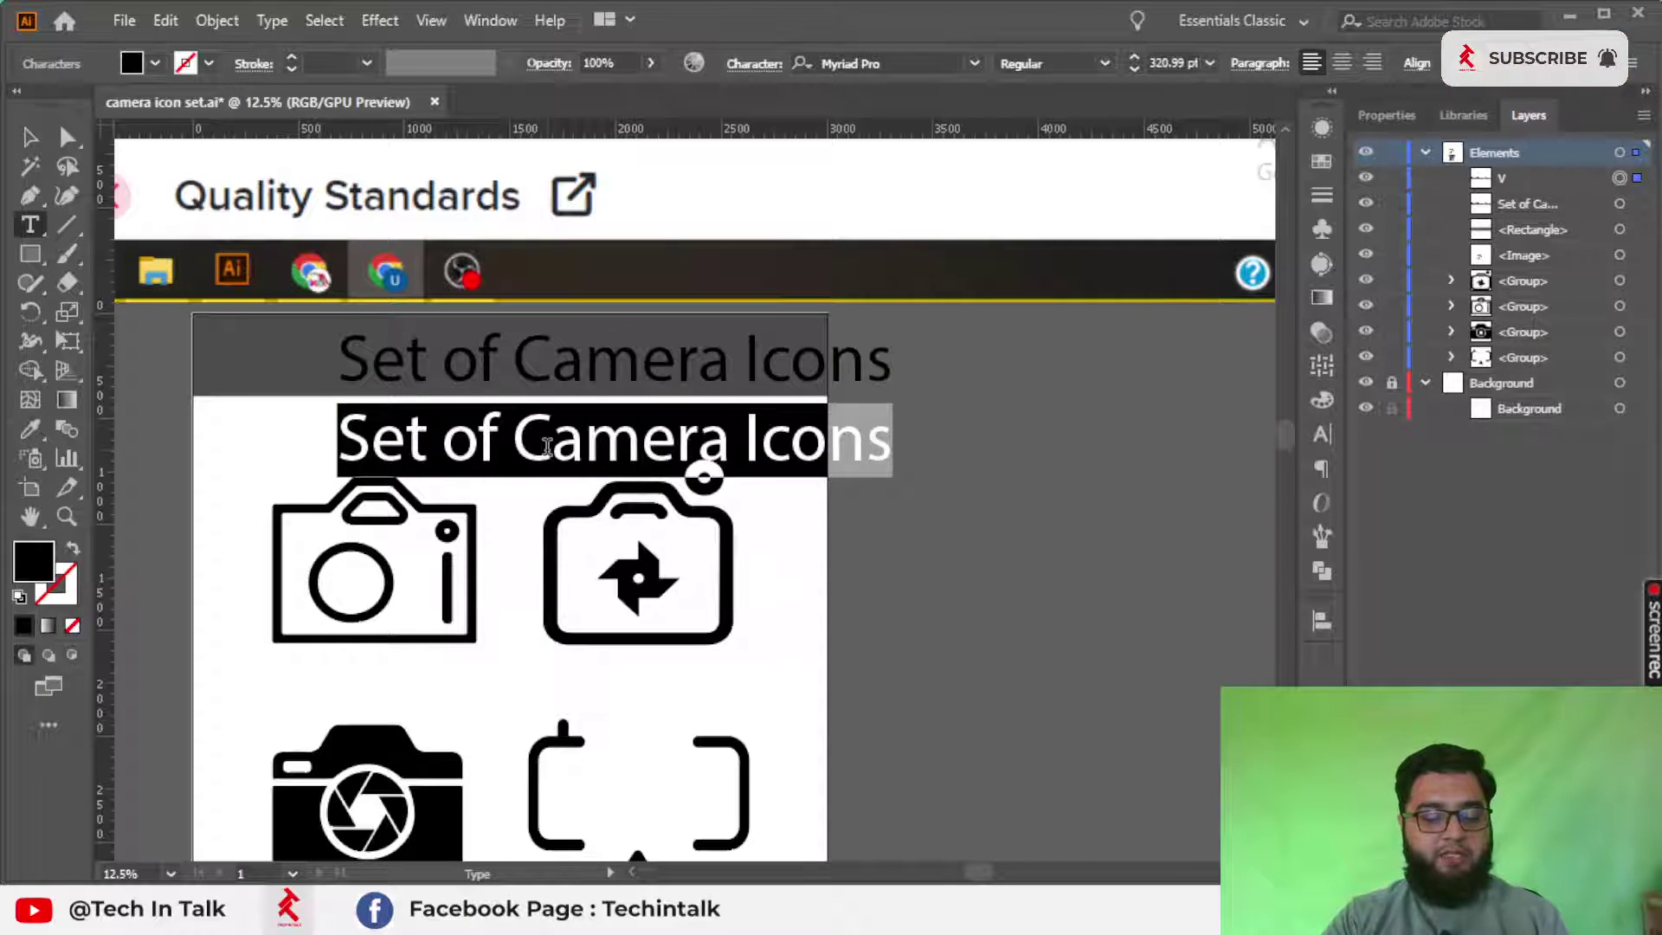
{"action": "type", "text": "Vce"}
{"action": "key", "text": "BackSpace"}
{"action": "key", "text": "BackSpace"}
{"action": "type", "text": "ector Unique"}
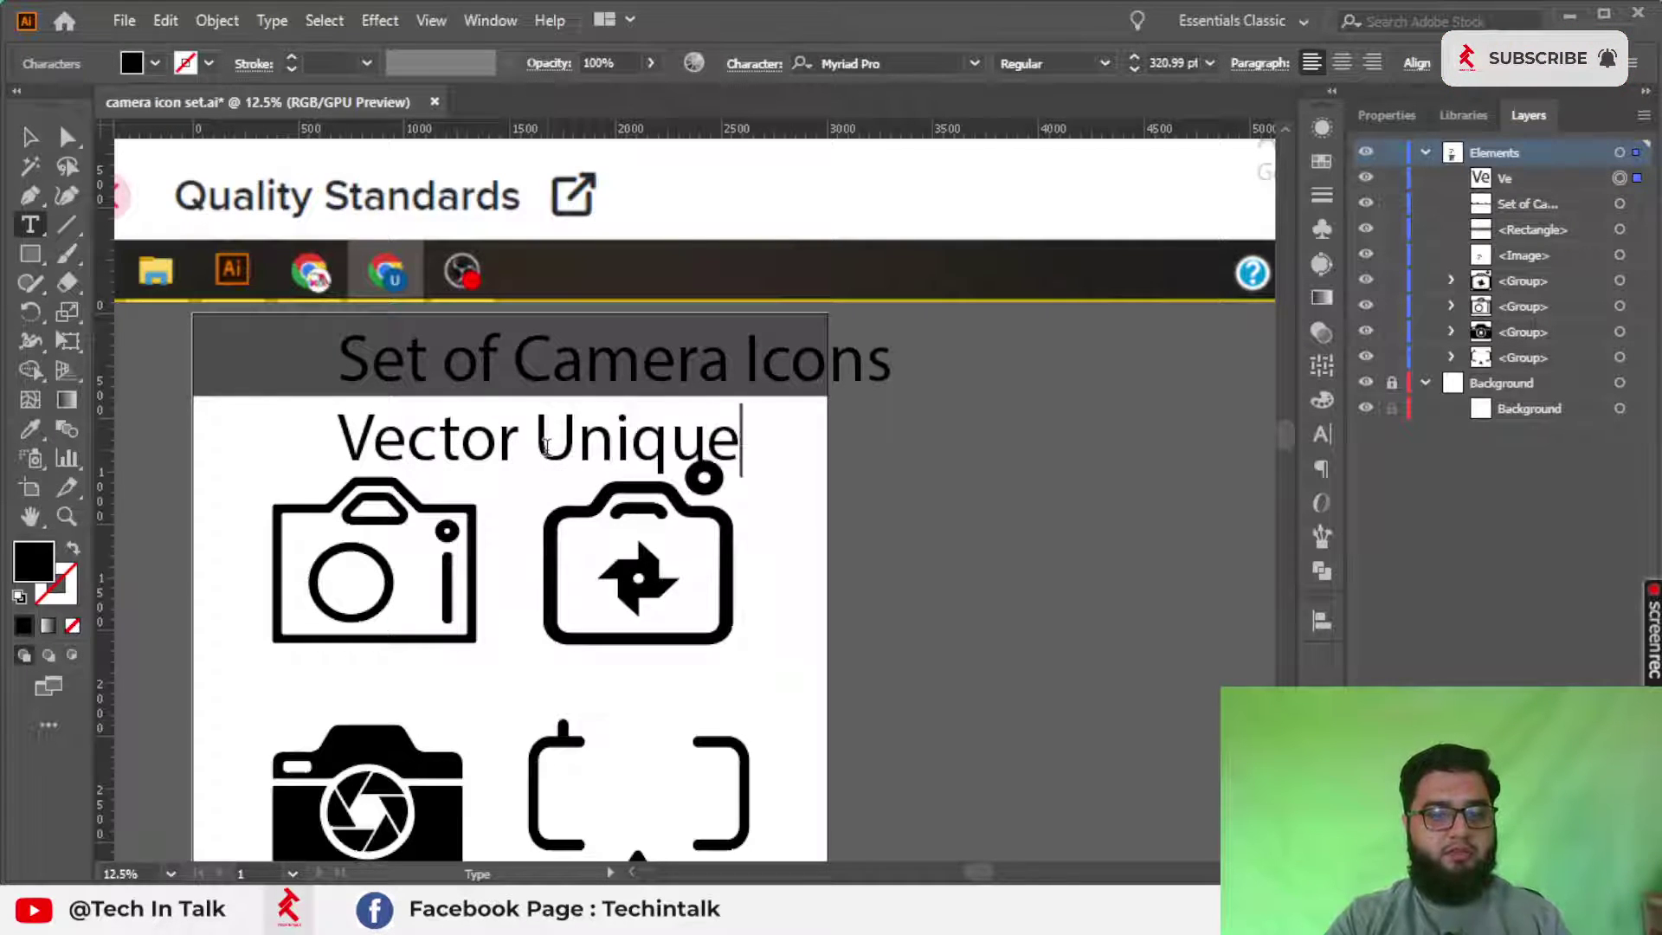
{"action": "type", "text": " Desi"}
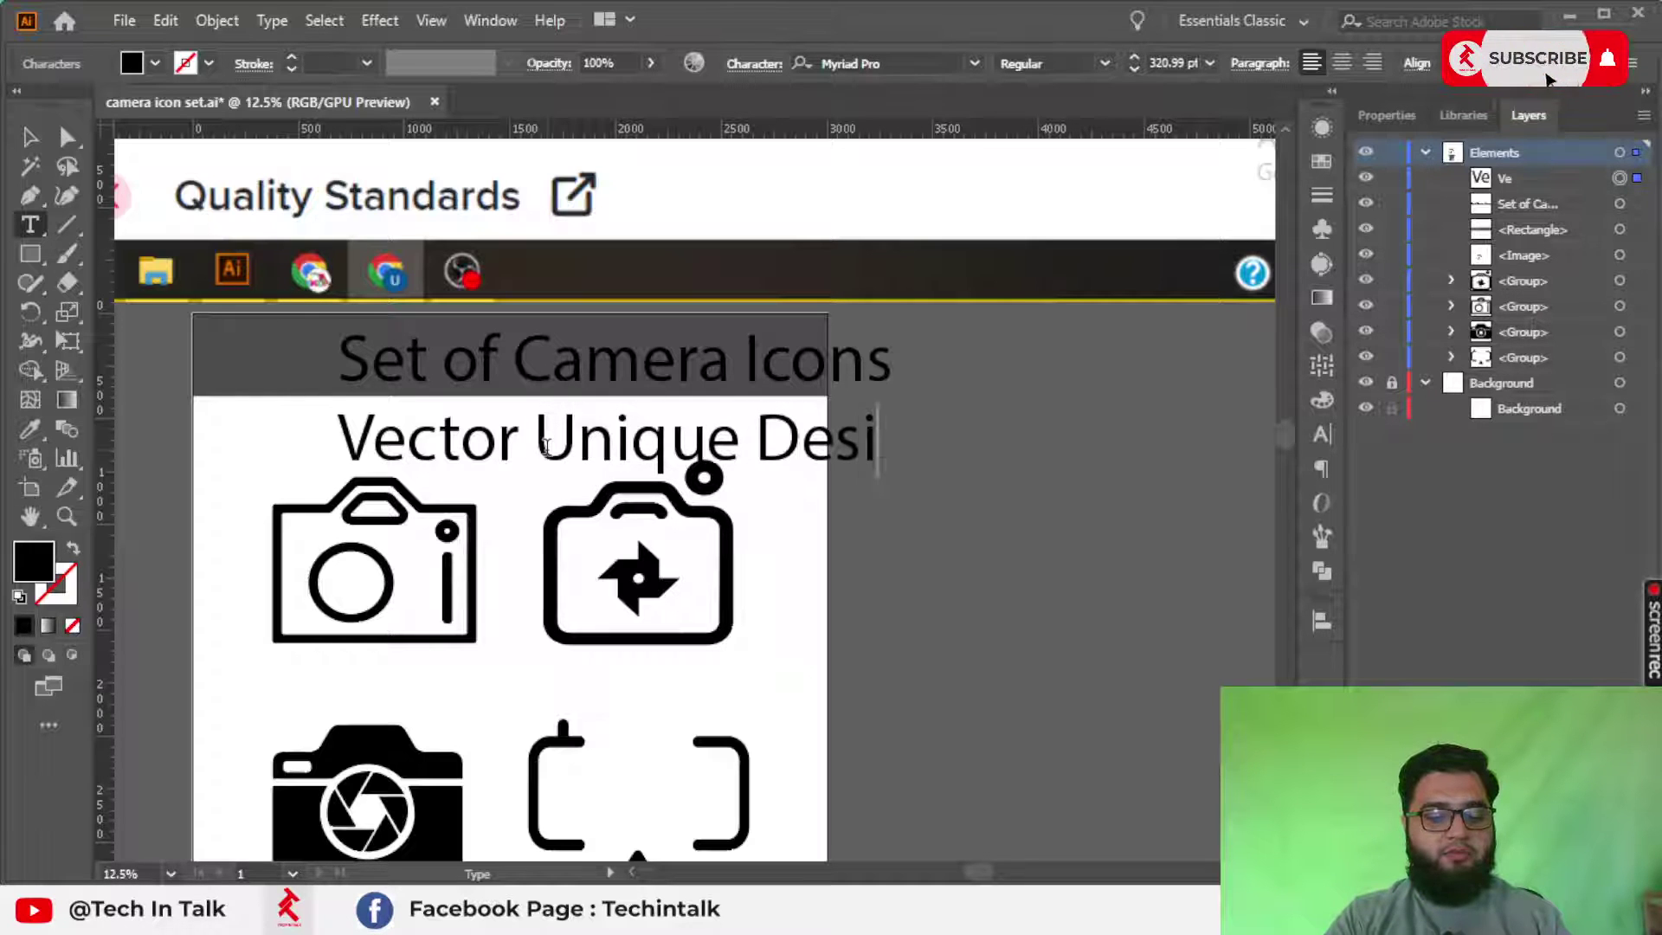
{"action": "type", "text": "gn"}
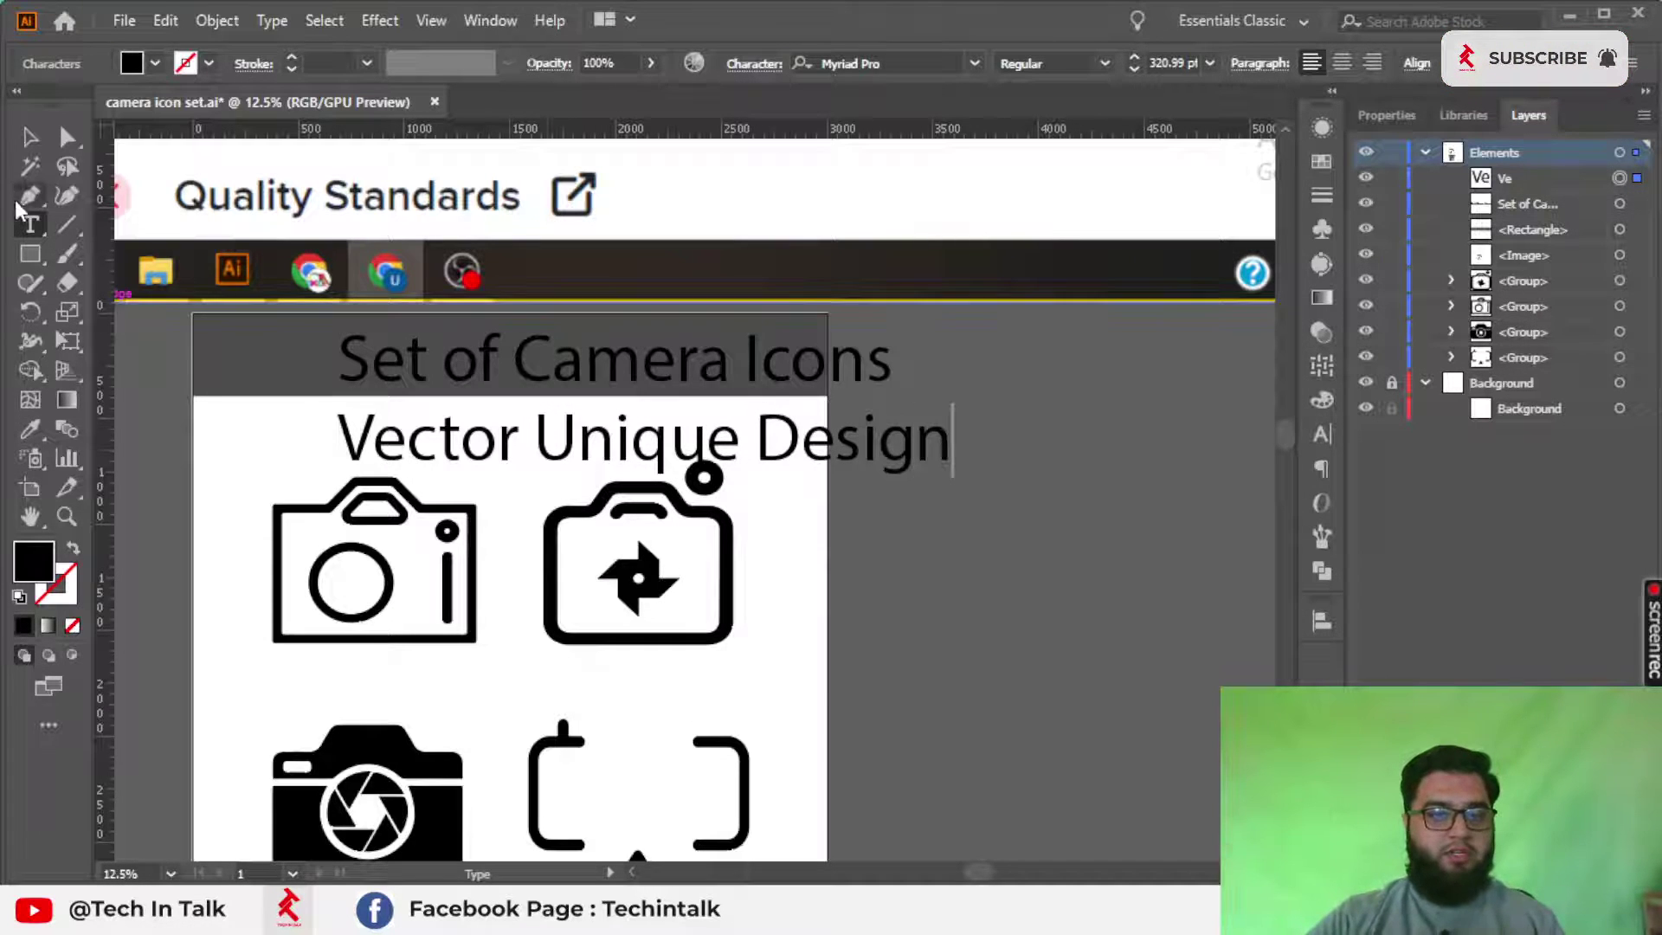
Step: Scale the 'Vector Unique Design' subtitle down to a smaller size
{"action": "left_click", "coordinate": [30, 136]}
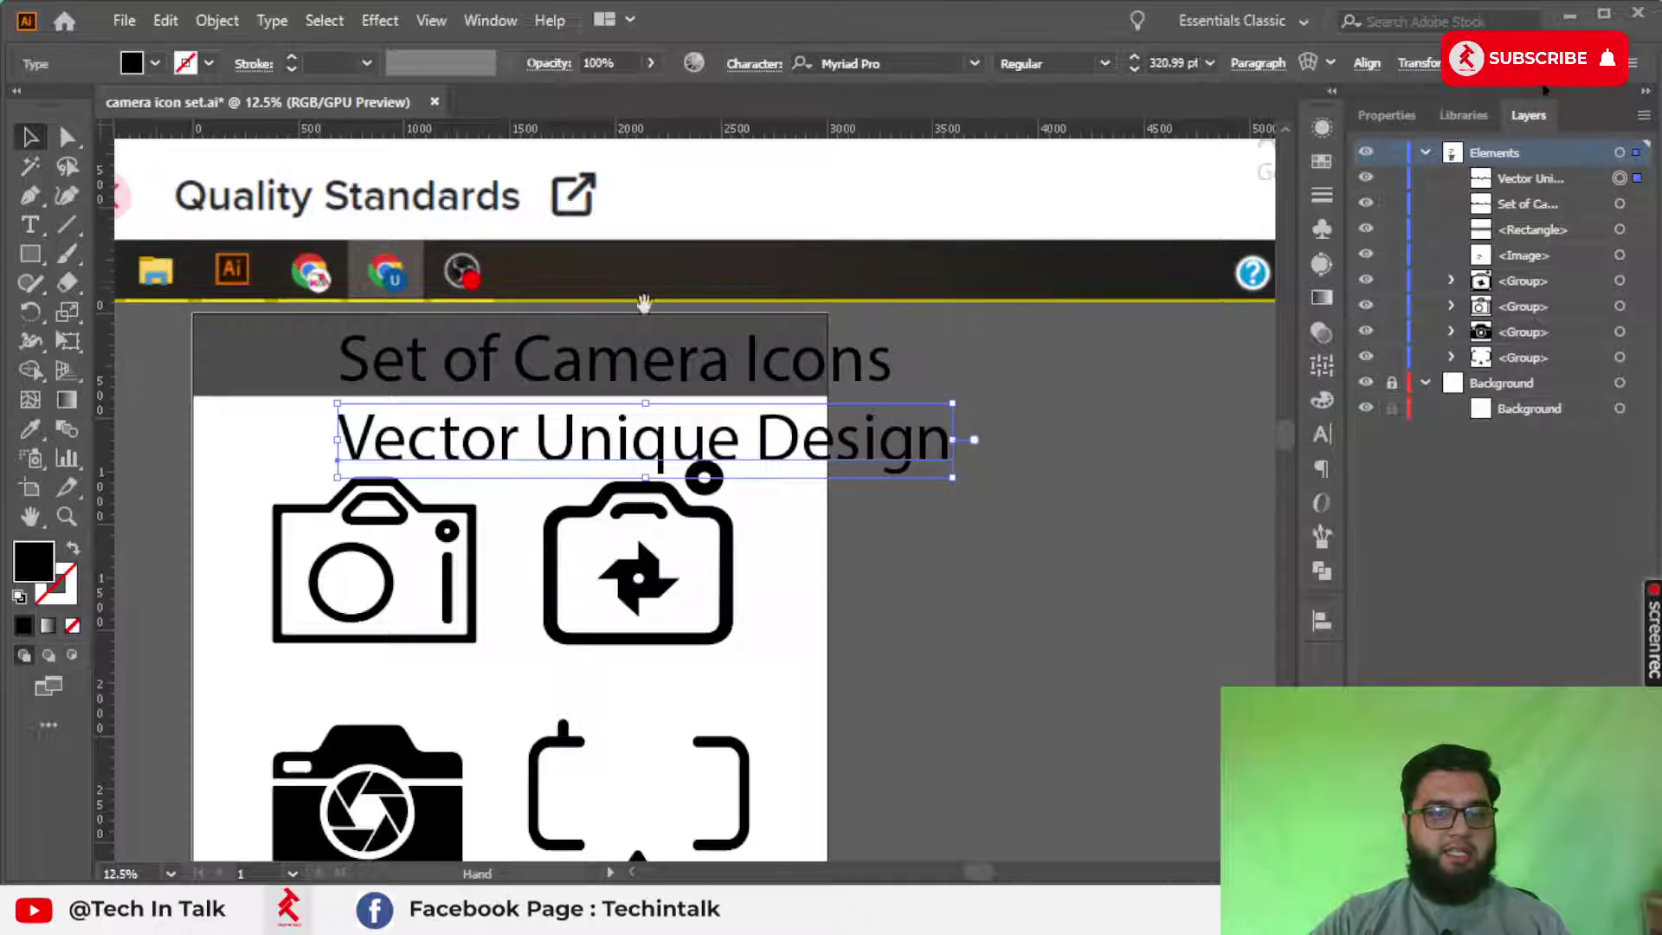
{"action": "scroll", "coordinate": [804, 541], "scroll_direction": "left", "scroll_amount": 3}
{"action": "scroll", "coordinate": [849, 470], "scroll_direction": "up", "scroll_amount": 1}
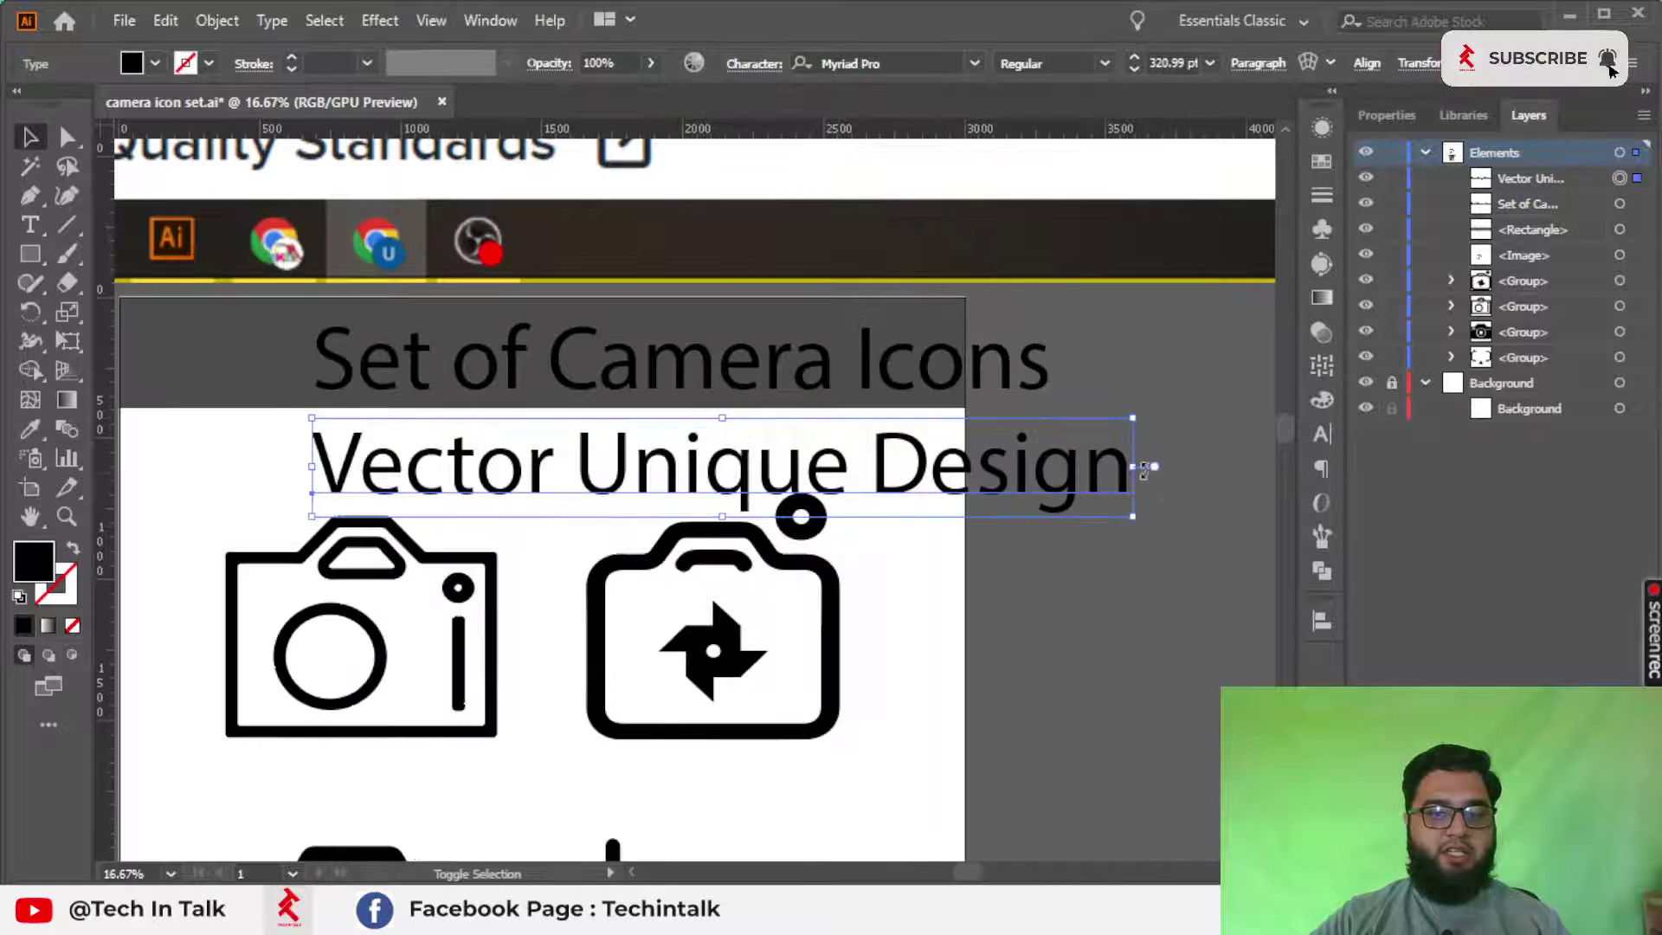
{"action": "left_click_drag", "start_coordinate": [1144, 469], "coordinate": [960, 467]}
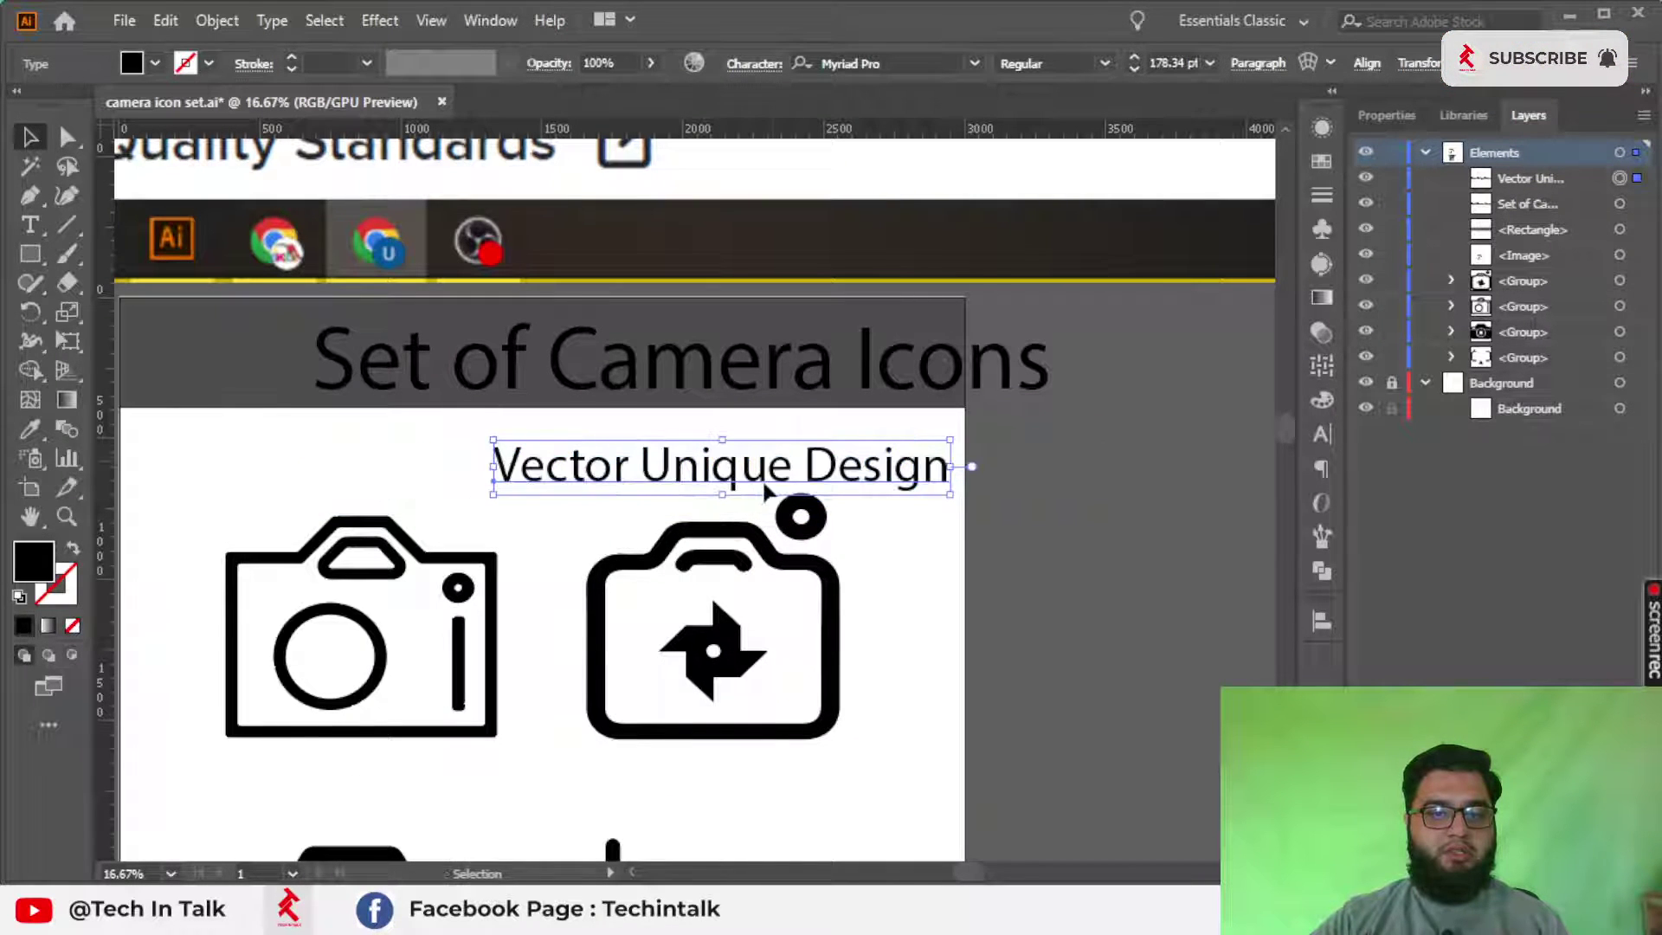
Step: Change the title's font to Metropolis Bold, after trying Lato first
{"action": "mouse_move", "coordinate": [765, 491]}
{"action": "left_mouse_down"}
{"action": "mouse_move", "coordinate": [757, 468]}
{"action": "mouse_move", "coordinate": [568, 454]}
{"action": "left_mouse_up"}
{"action": "left_click", "coordinate": [724, 394]}
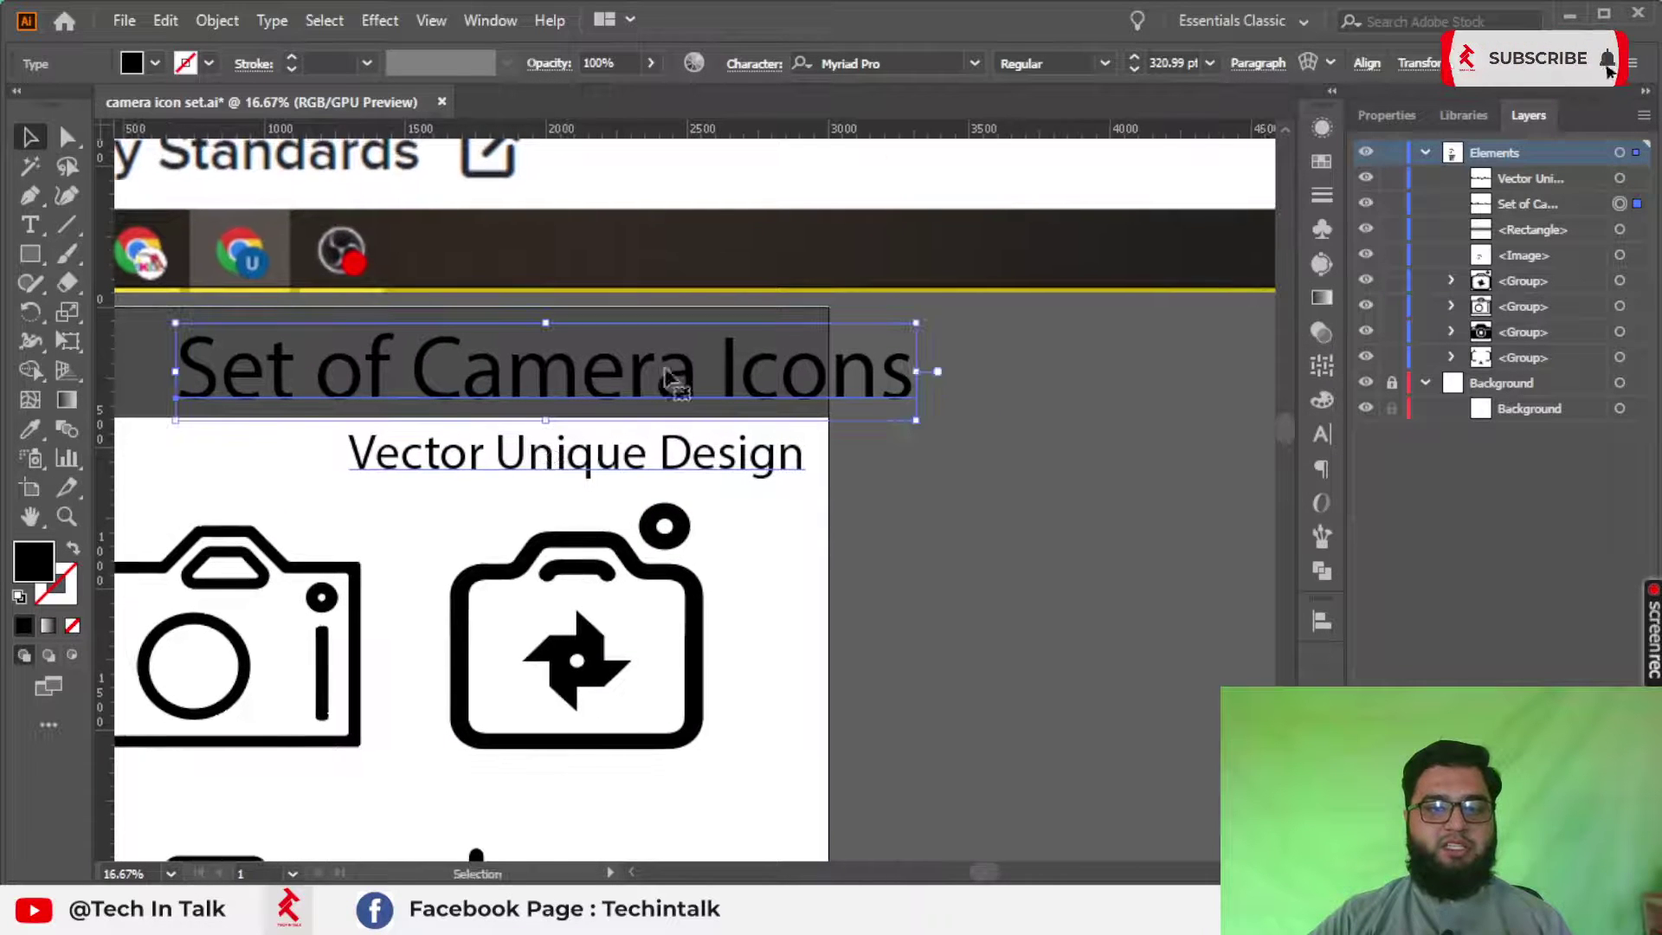
{"action": "left_click", "coordinate": [974, 63]}
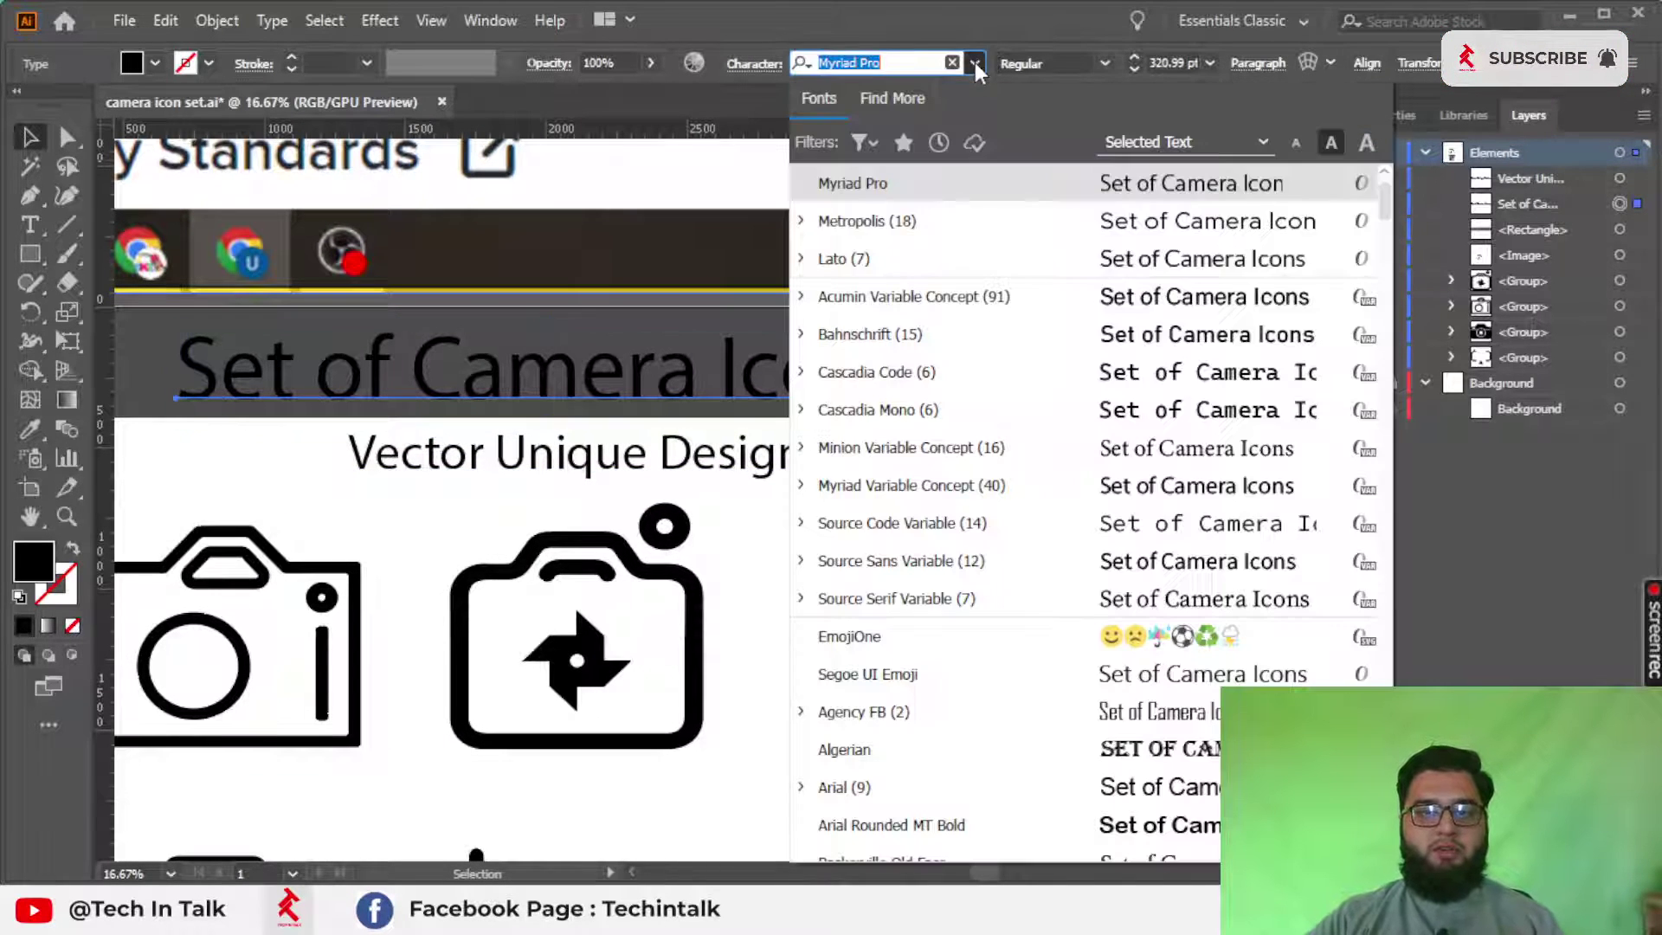
{"action": "left_click", "coordinate": [932, 260]}
{"action": "left_click", "coordinate": [1106, 63]}
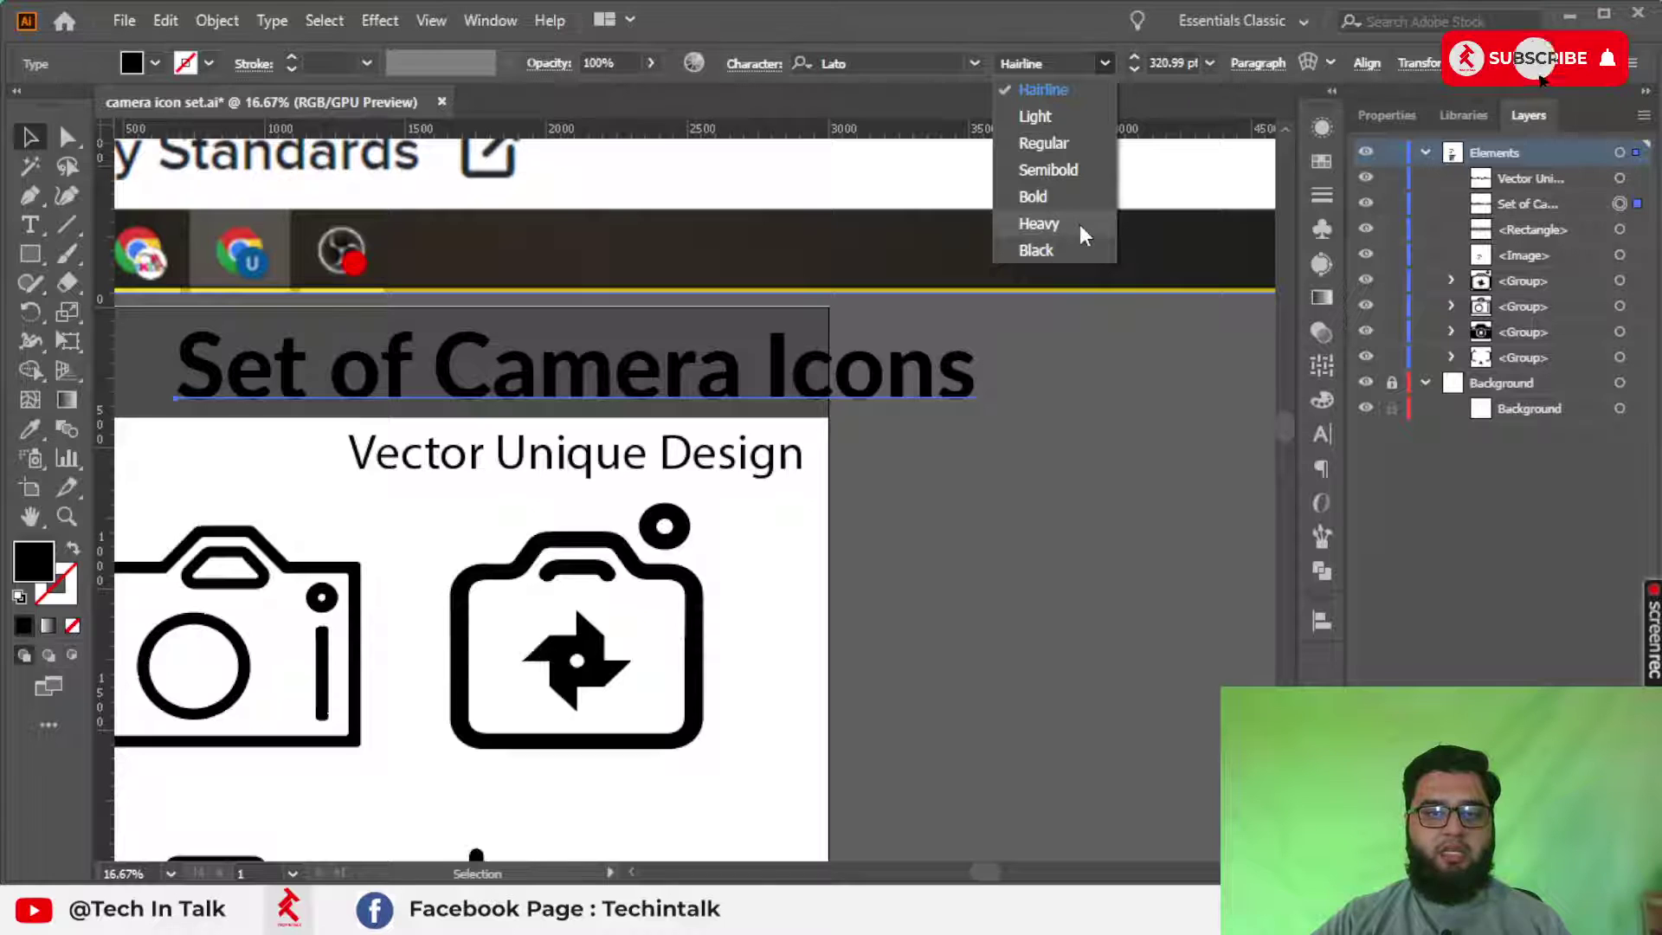
{"action": "left_click", "coordinate": [975, 79]}
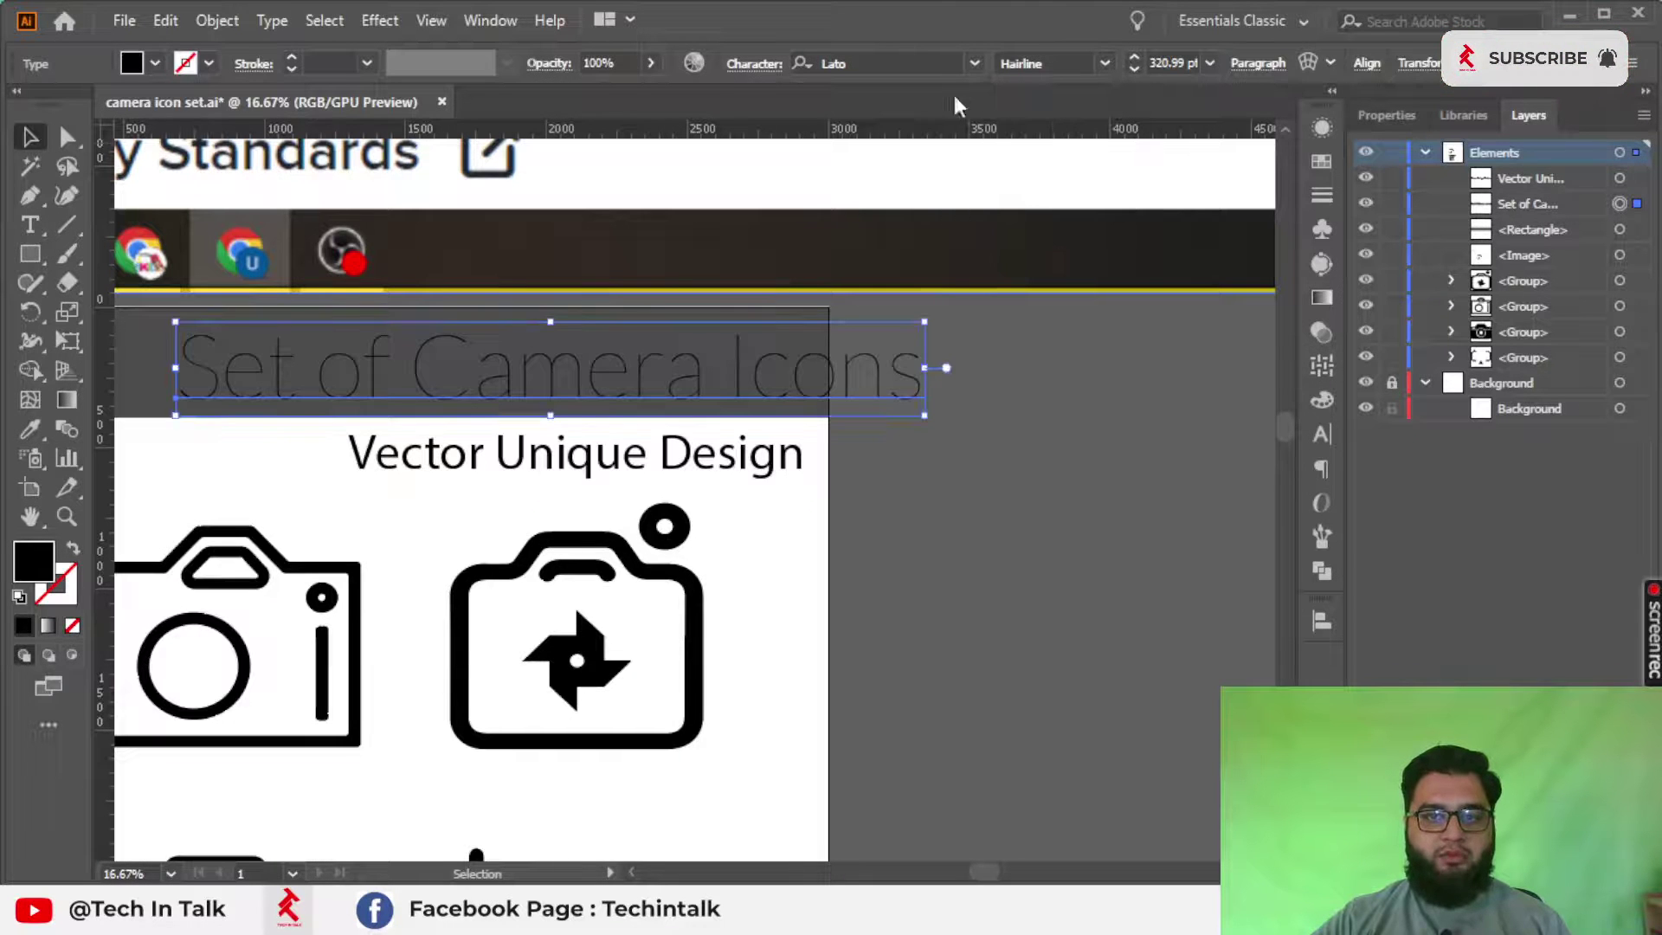
{"action": "left_click", "coordinate": [973, 64]}
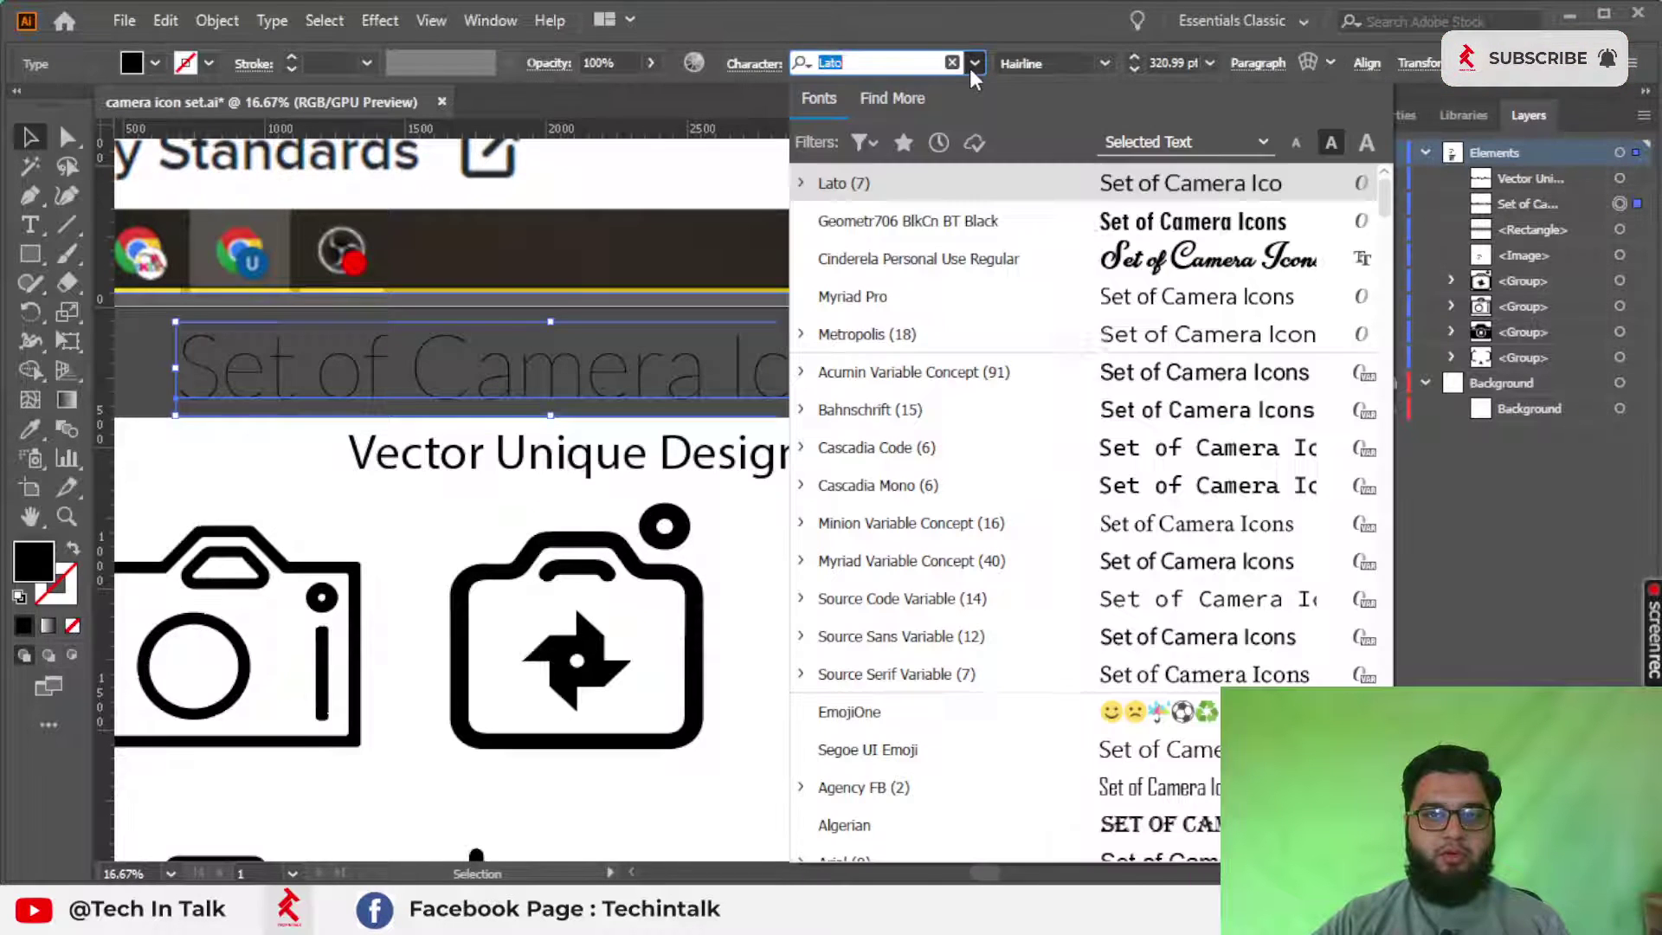
{"action": "left_click", "coordinate": [951, 325]}
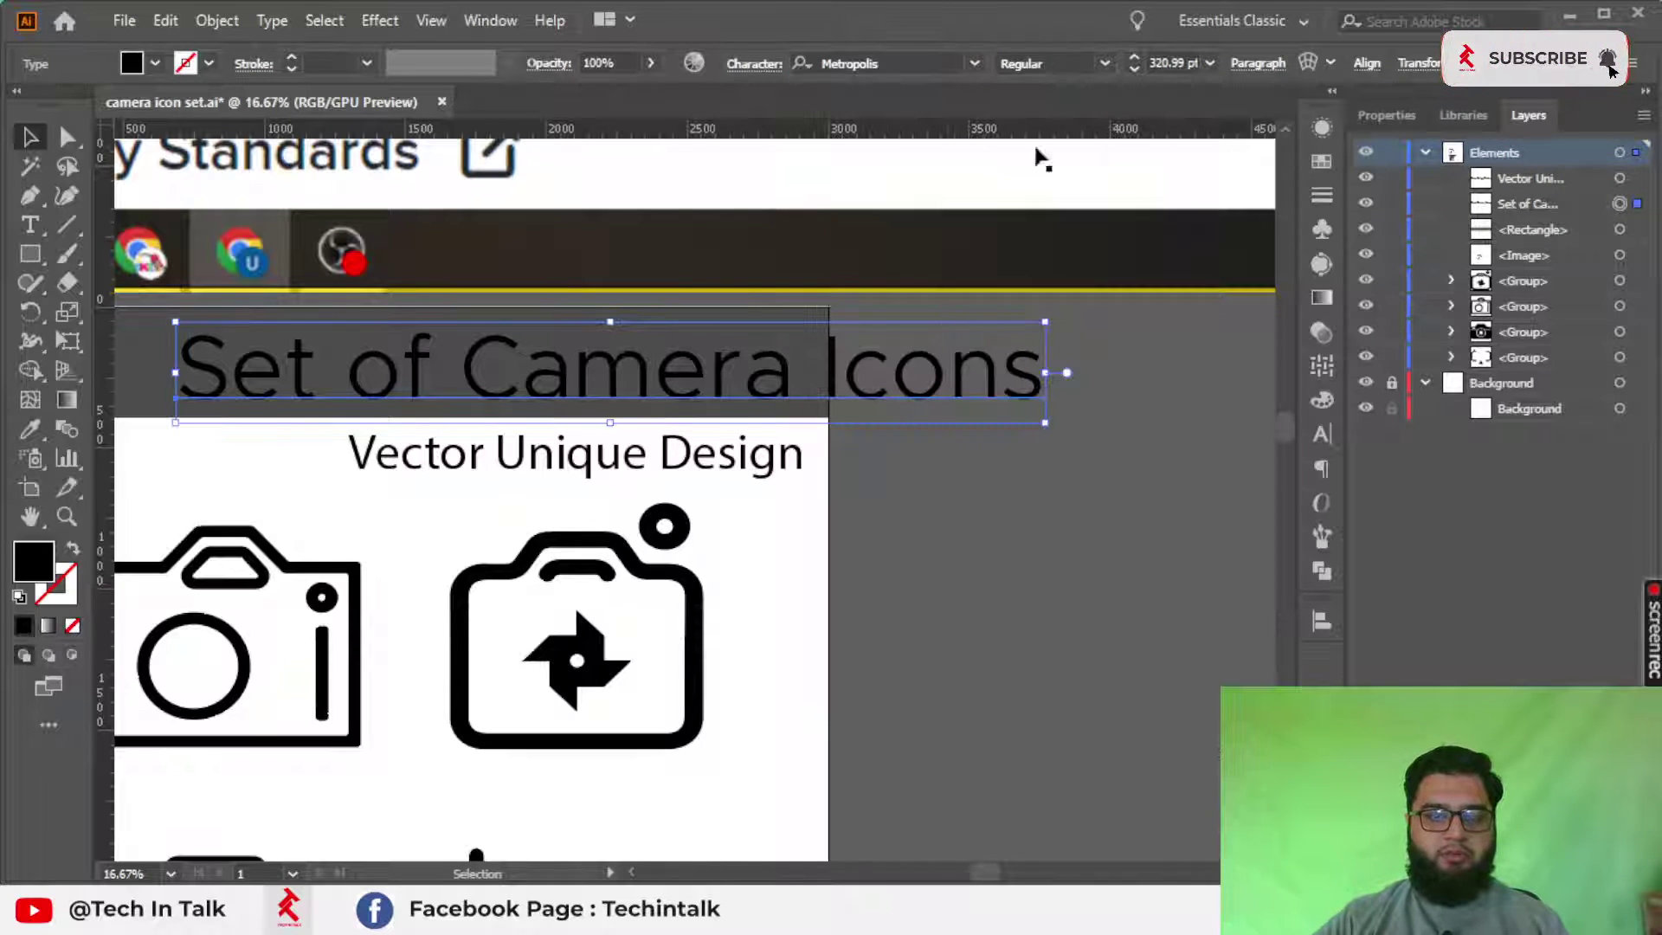
{"action": "left_click", "coordinate": [1101, 64]}
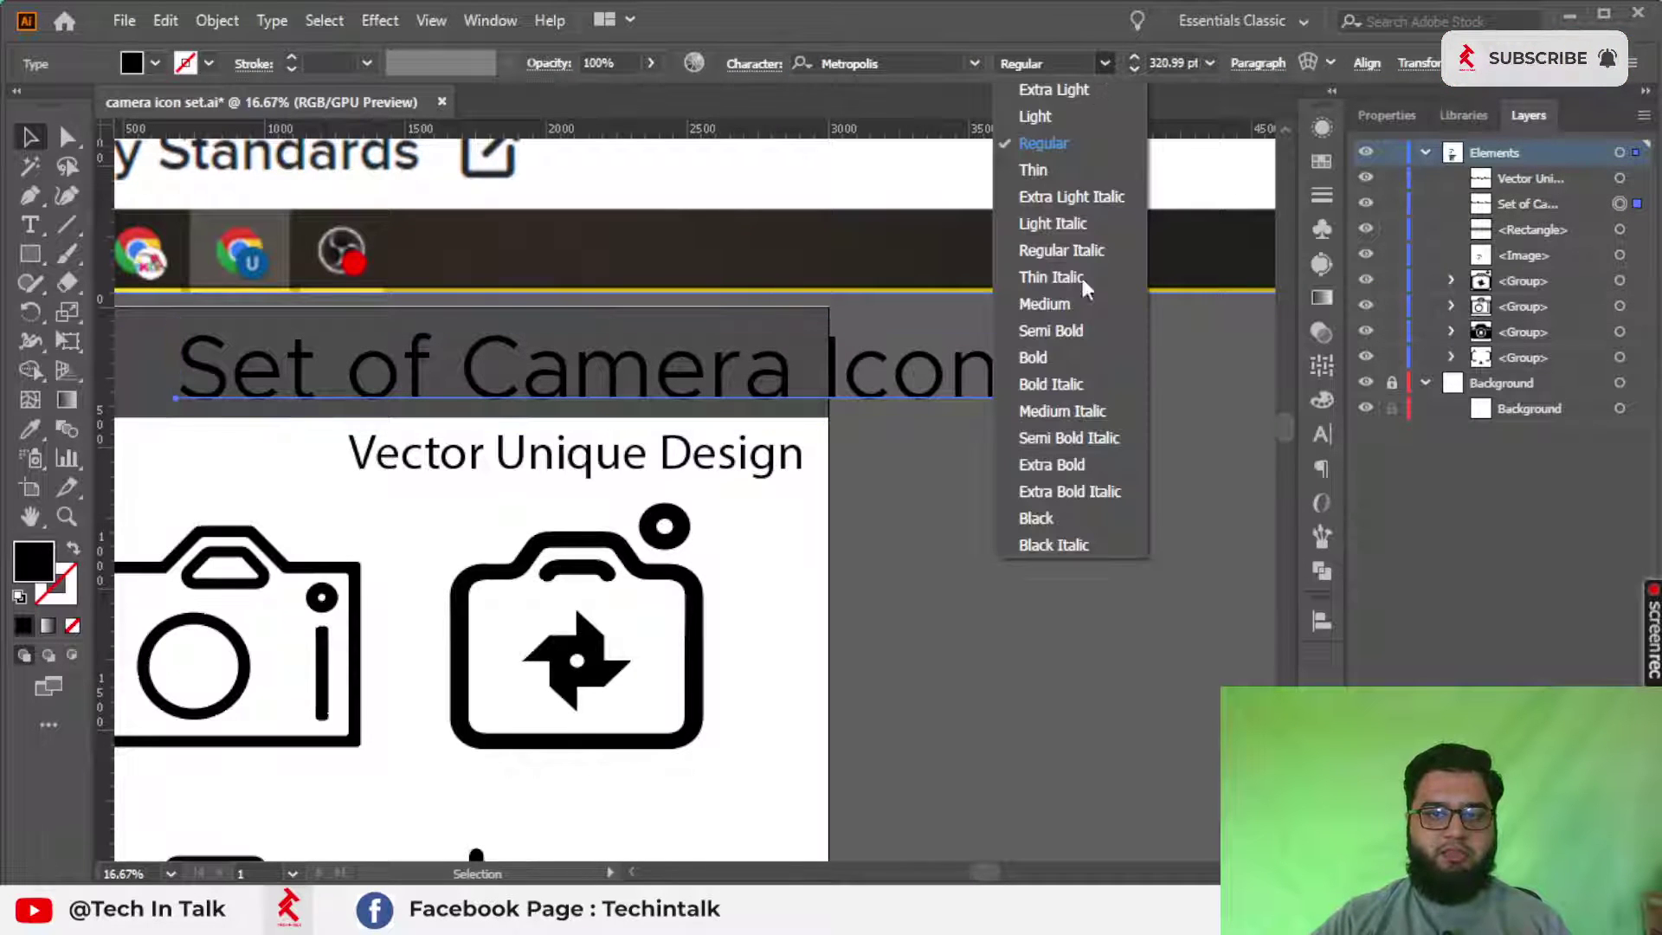
{"action": "left_click", "coordinate": [1073, 357]}
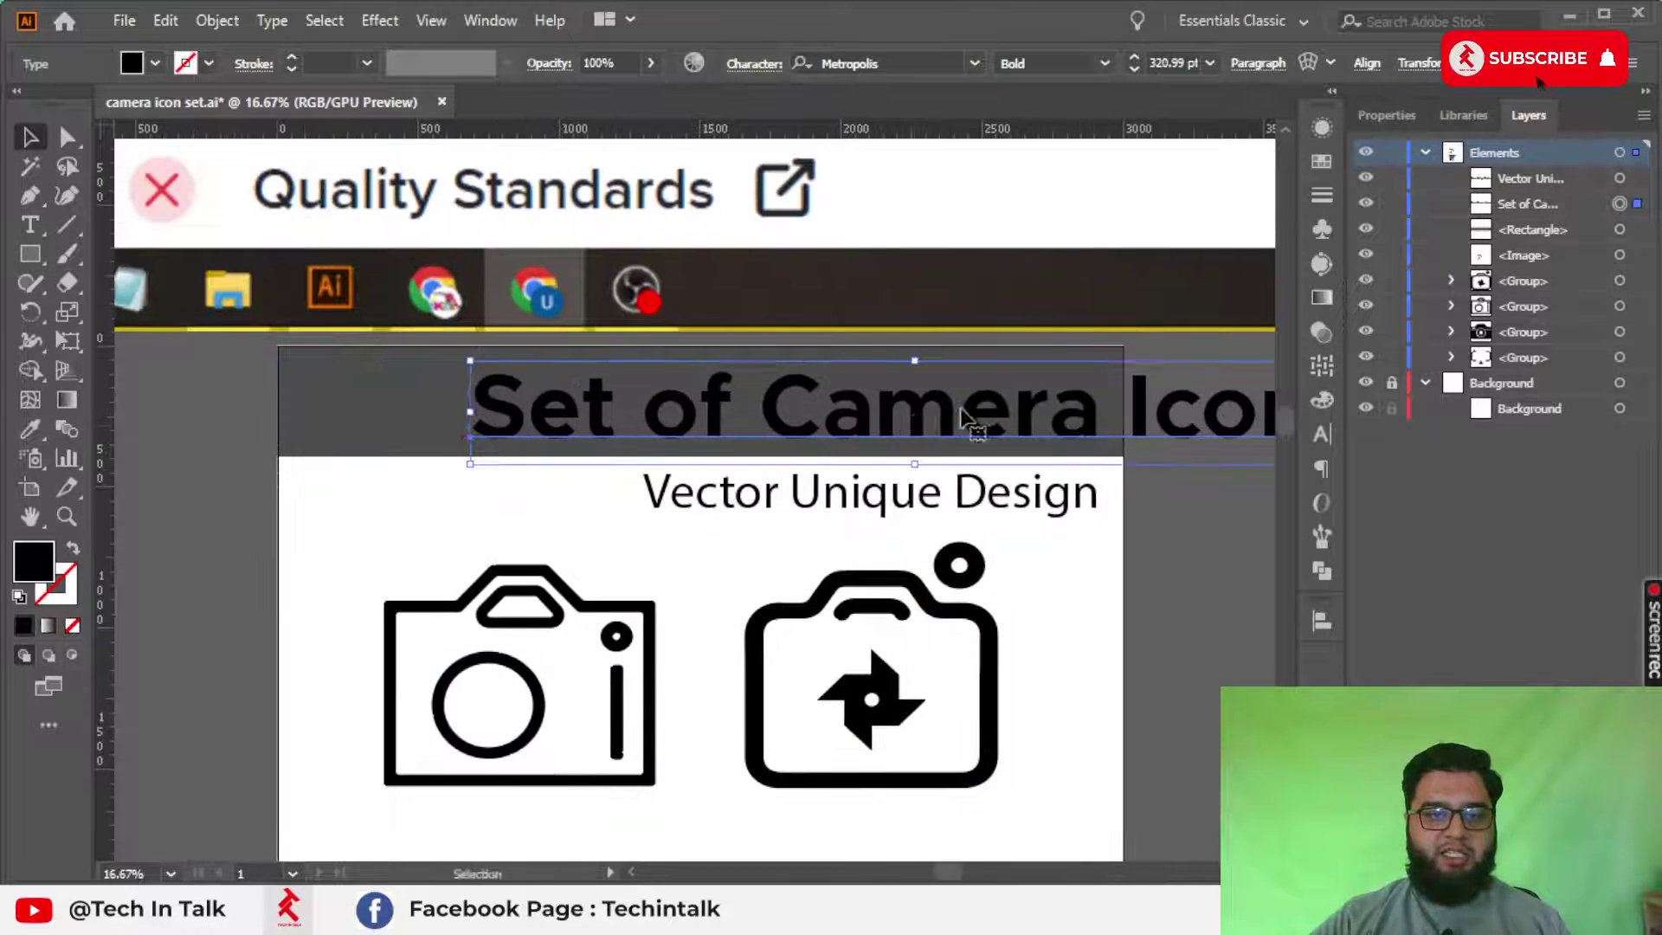
Step: Move the title into the dark header band and scale it down to about 200 pt
{"action": "mouse_move", "coordinate": [605, 382]}
{"action": "left_mouse_down"}
{"action": "mouse_move", "coordinate": [709, 411]}
{"action": "mouse_move", "coordinate": [865, 401]}
{"action": "left_mouse_up"}
{"action": "left_click_drag", "start_coordinate": [1099, 414], "coordinate": [943, 414]}
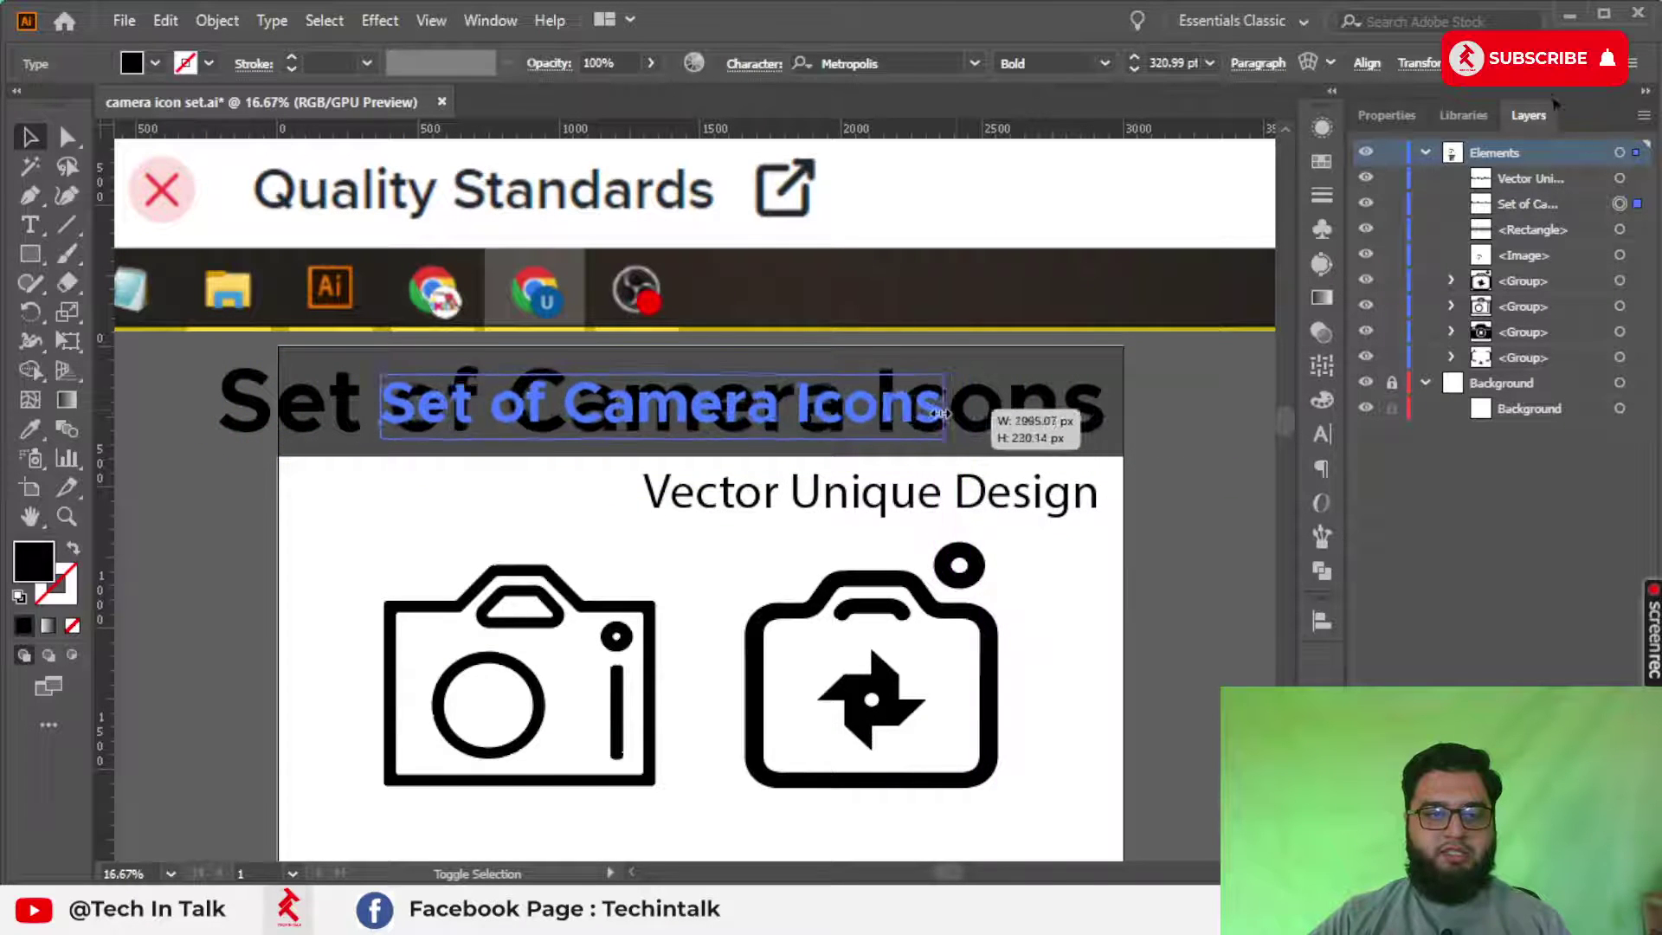
{"action": "left_click_drag", "start_coordinate": [943, 414], "coordinate": [995, 405]}
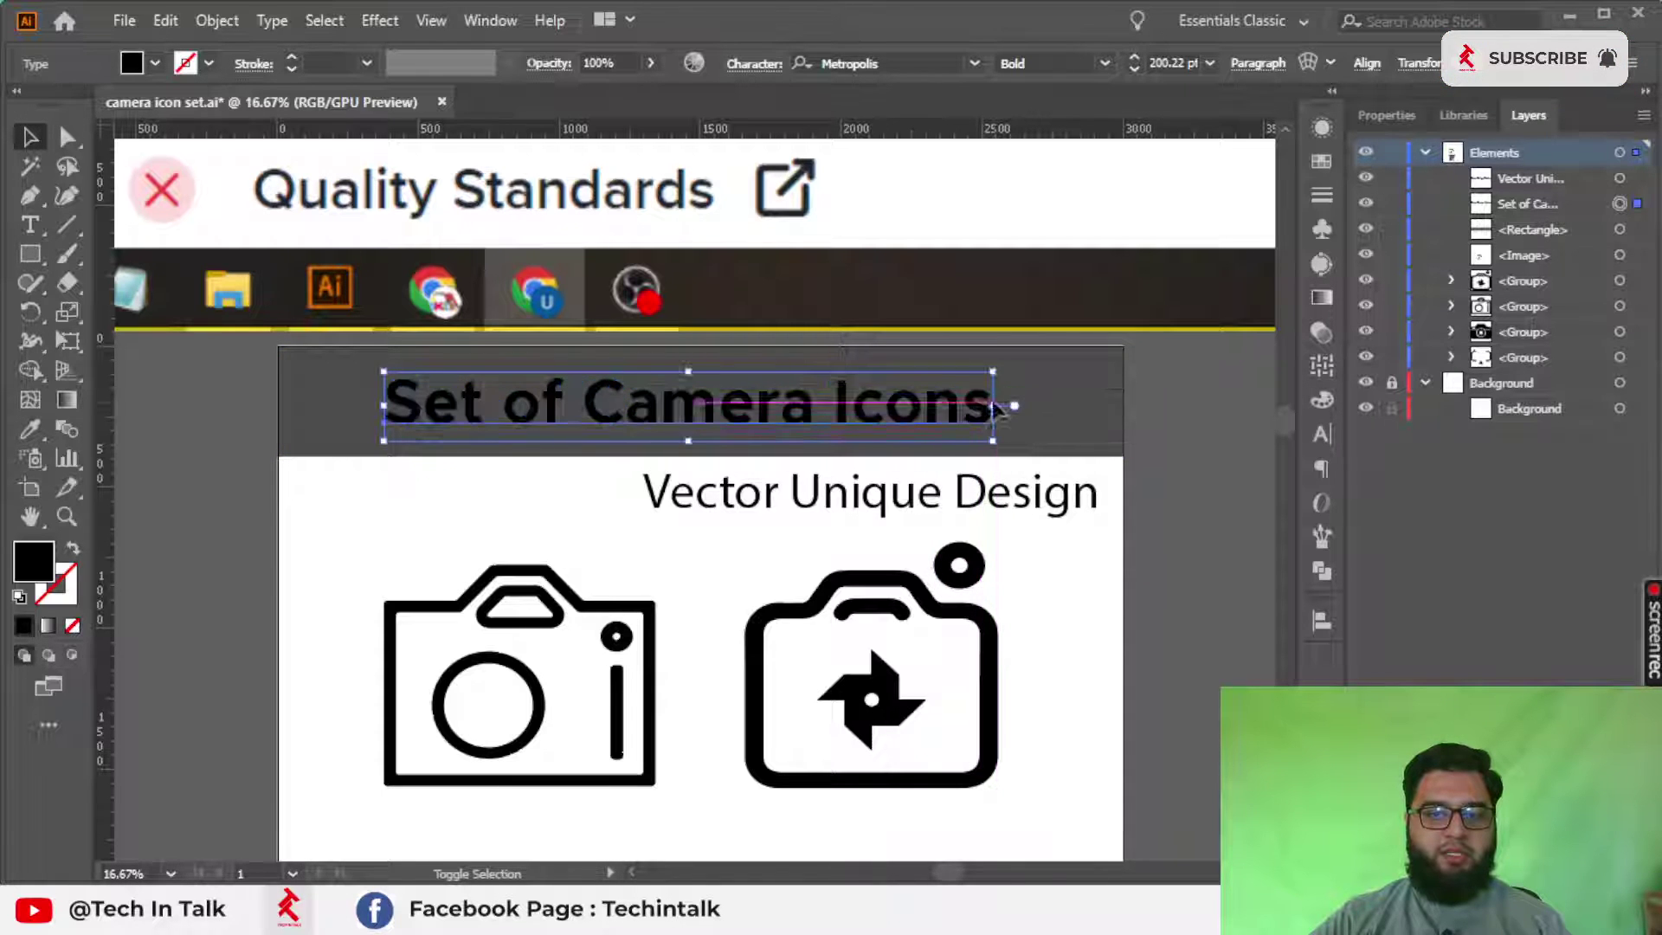
{"action": "left_click", "coordinate": [1008, 355]}
{"action": "scroll", "coordinate": [831, 493], "scroll_direction": "up", "scroll_amount": 5}
Step: Move the subtitle under the title, try the Cinderela font, and shrink it to about 107 pt
{"action": "scroll", "coordinate": [891, 530], "scroll_direction": "down", "scroll_amount": 2}
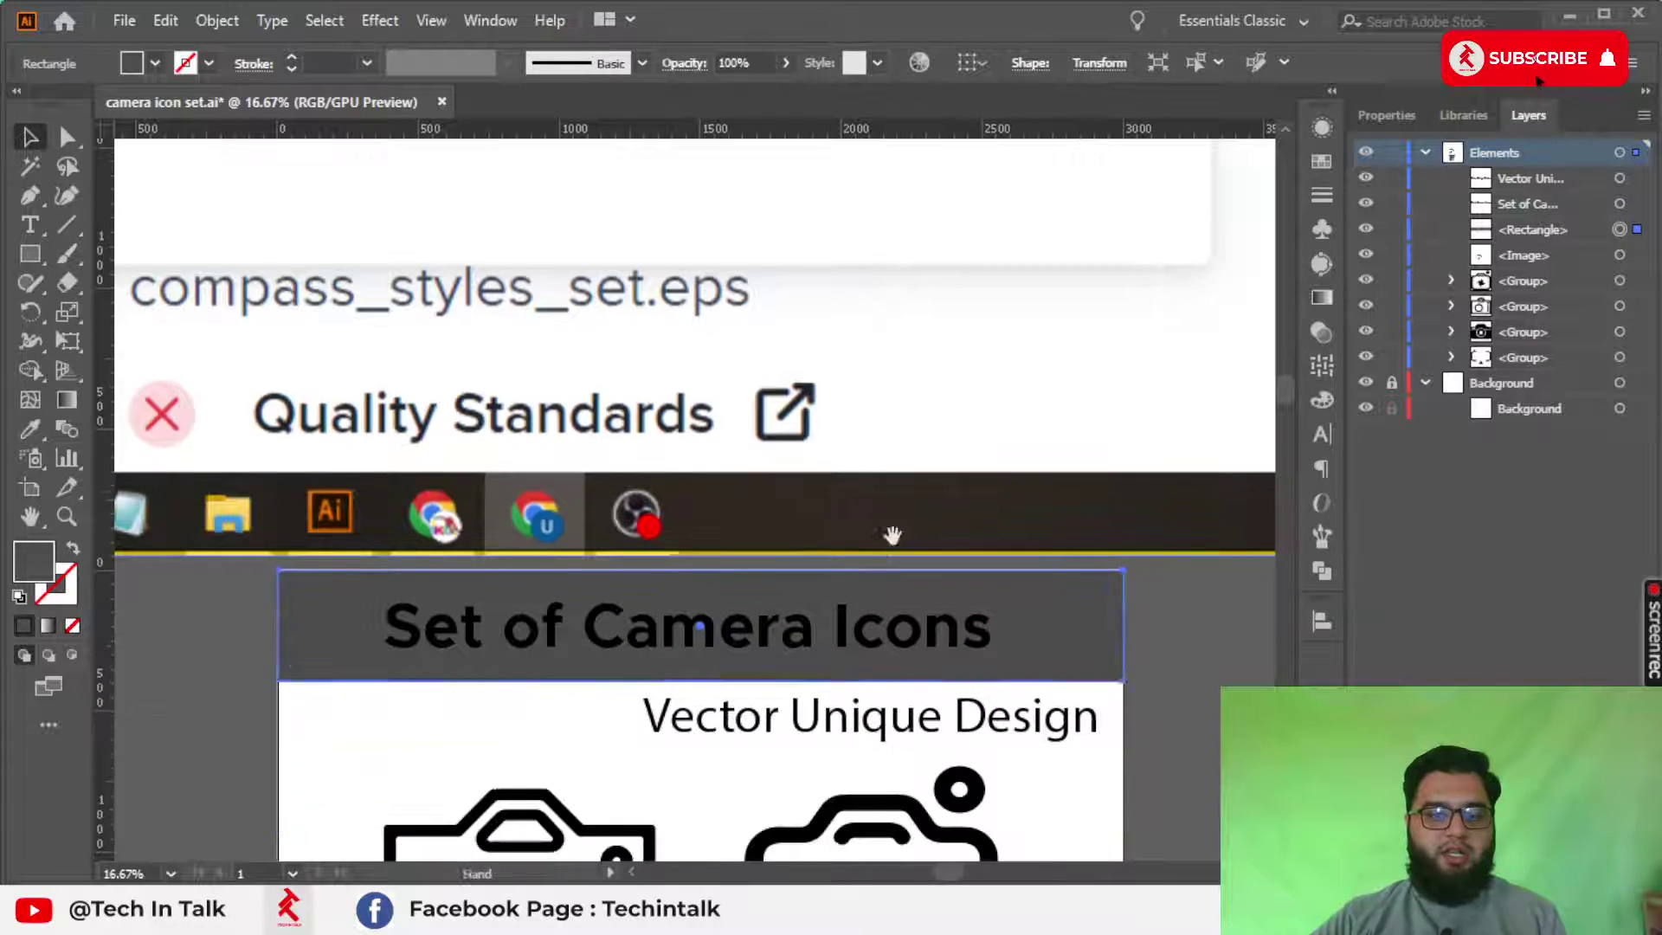
{"action": "scroll", "coordinate": [800, 560], "scroll_direction": "down", "scroll_amount": 2}
{"action": "left_click_drag", "start_coordinate": [818, 569], "coordinate": [651, 561]}
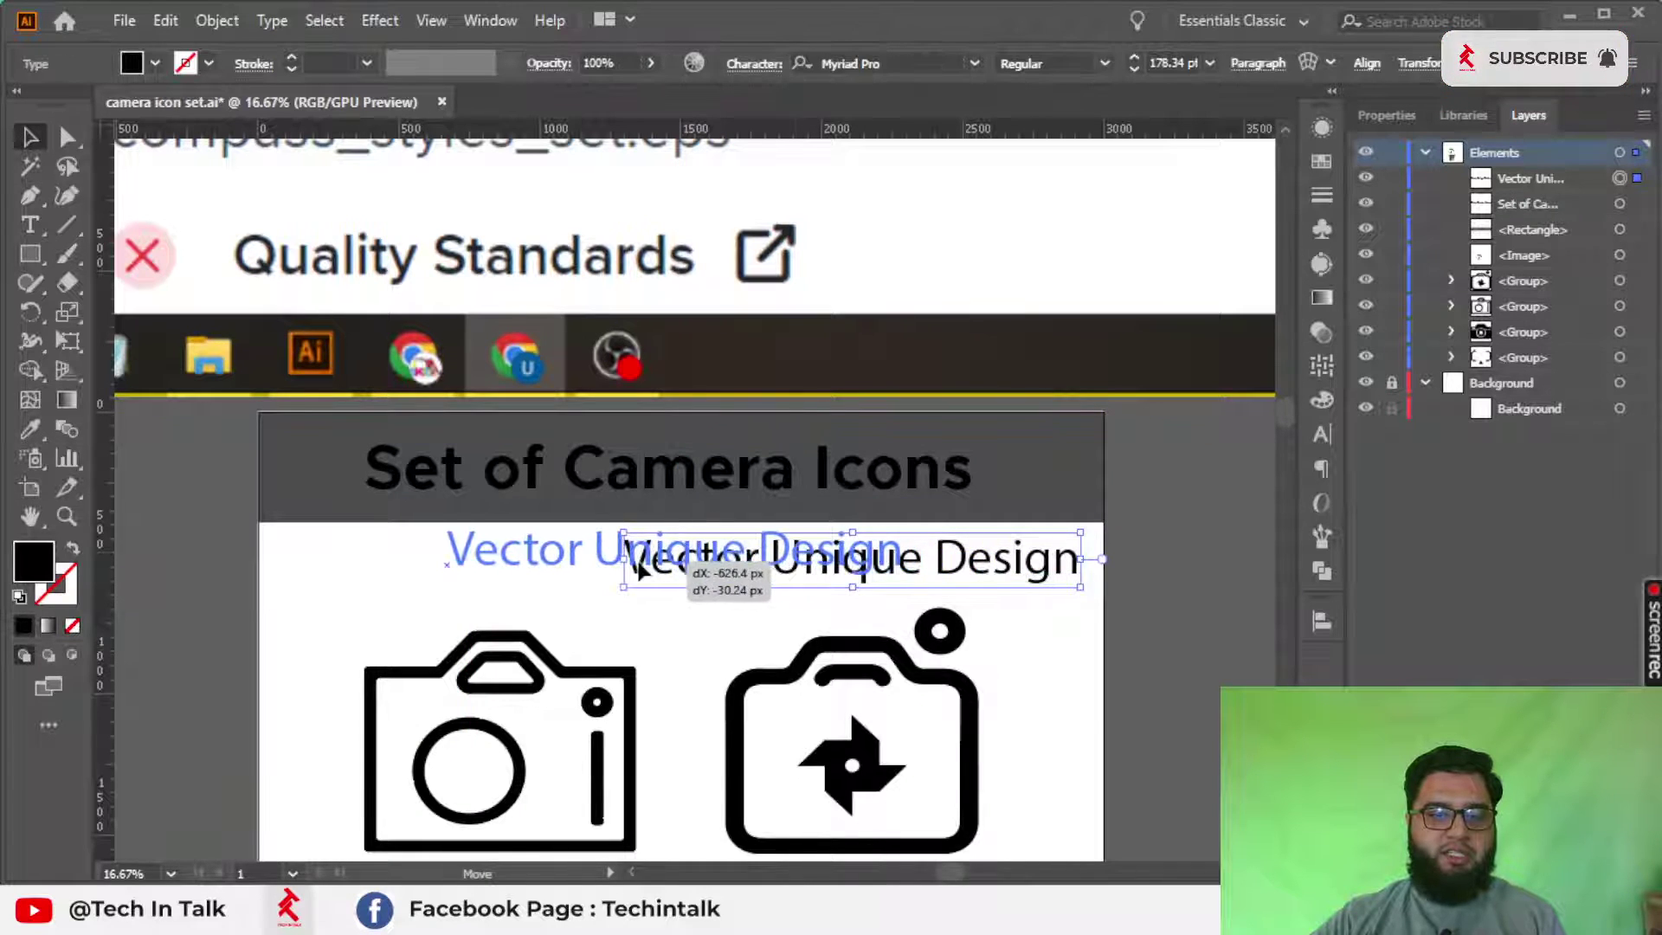
{"action": "left_click", "coordinate": [973, 63]}
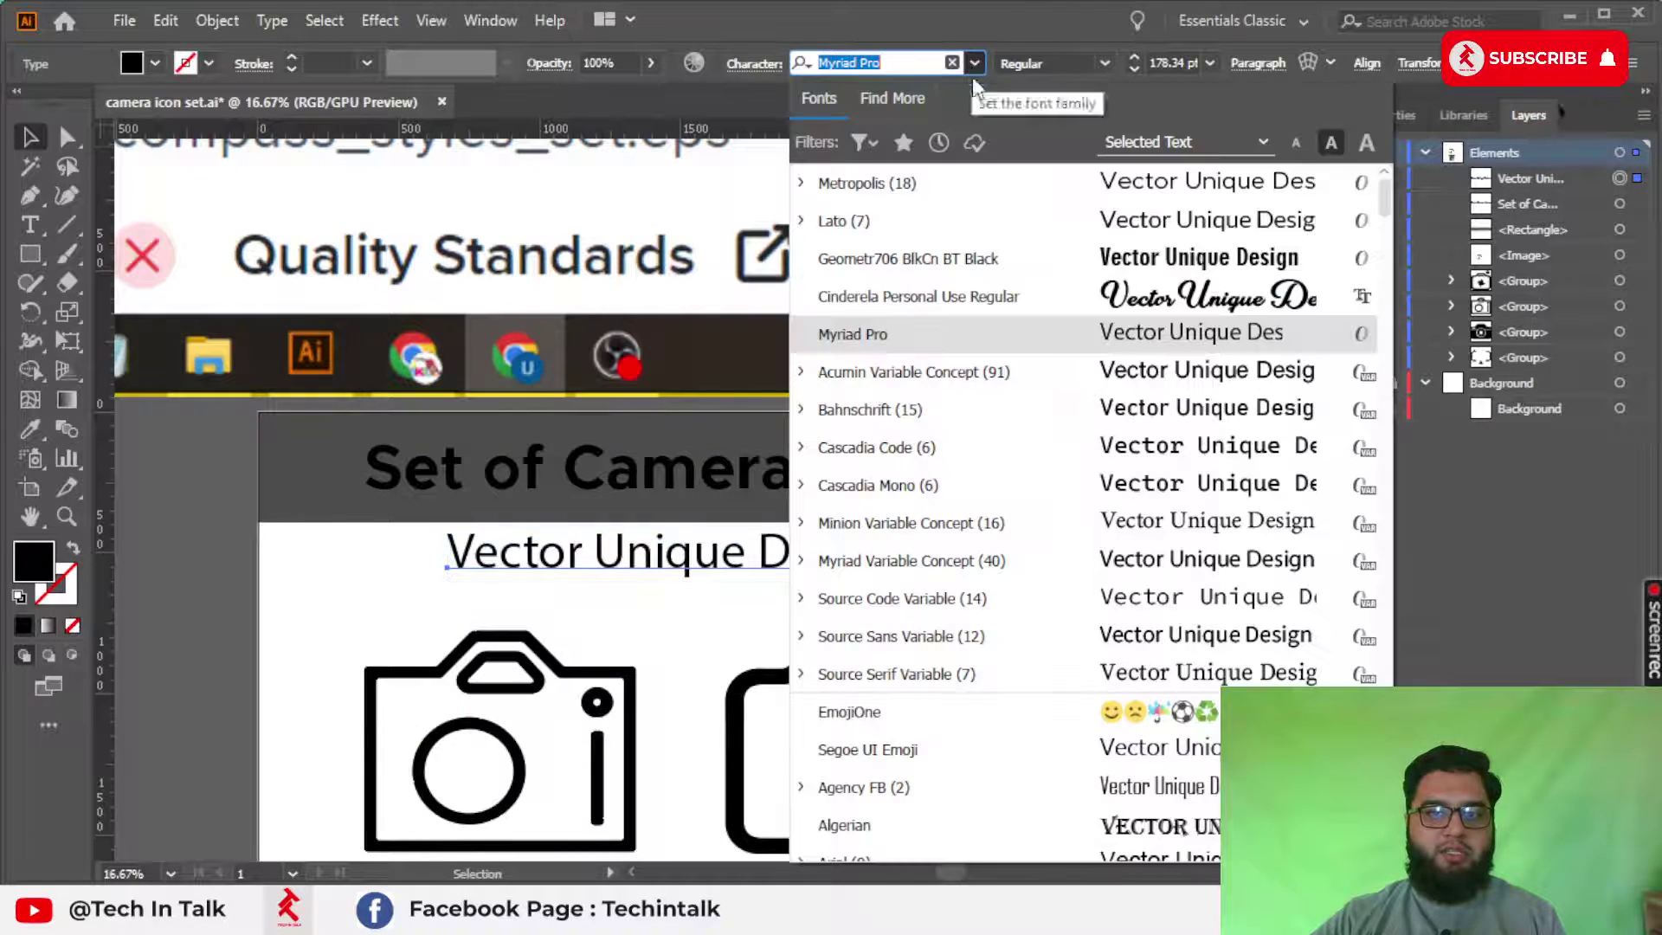
{"action": "left_click", "coordinate": [994, 299]}
{"action": "scroll", "coordinate": [759, 571], "scroll_direction": "up", "scroll_amount": 2}
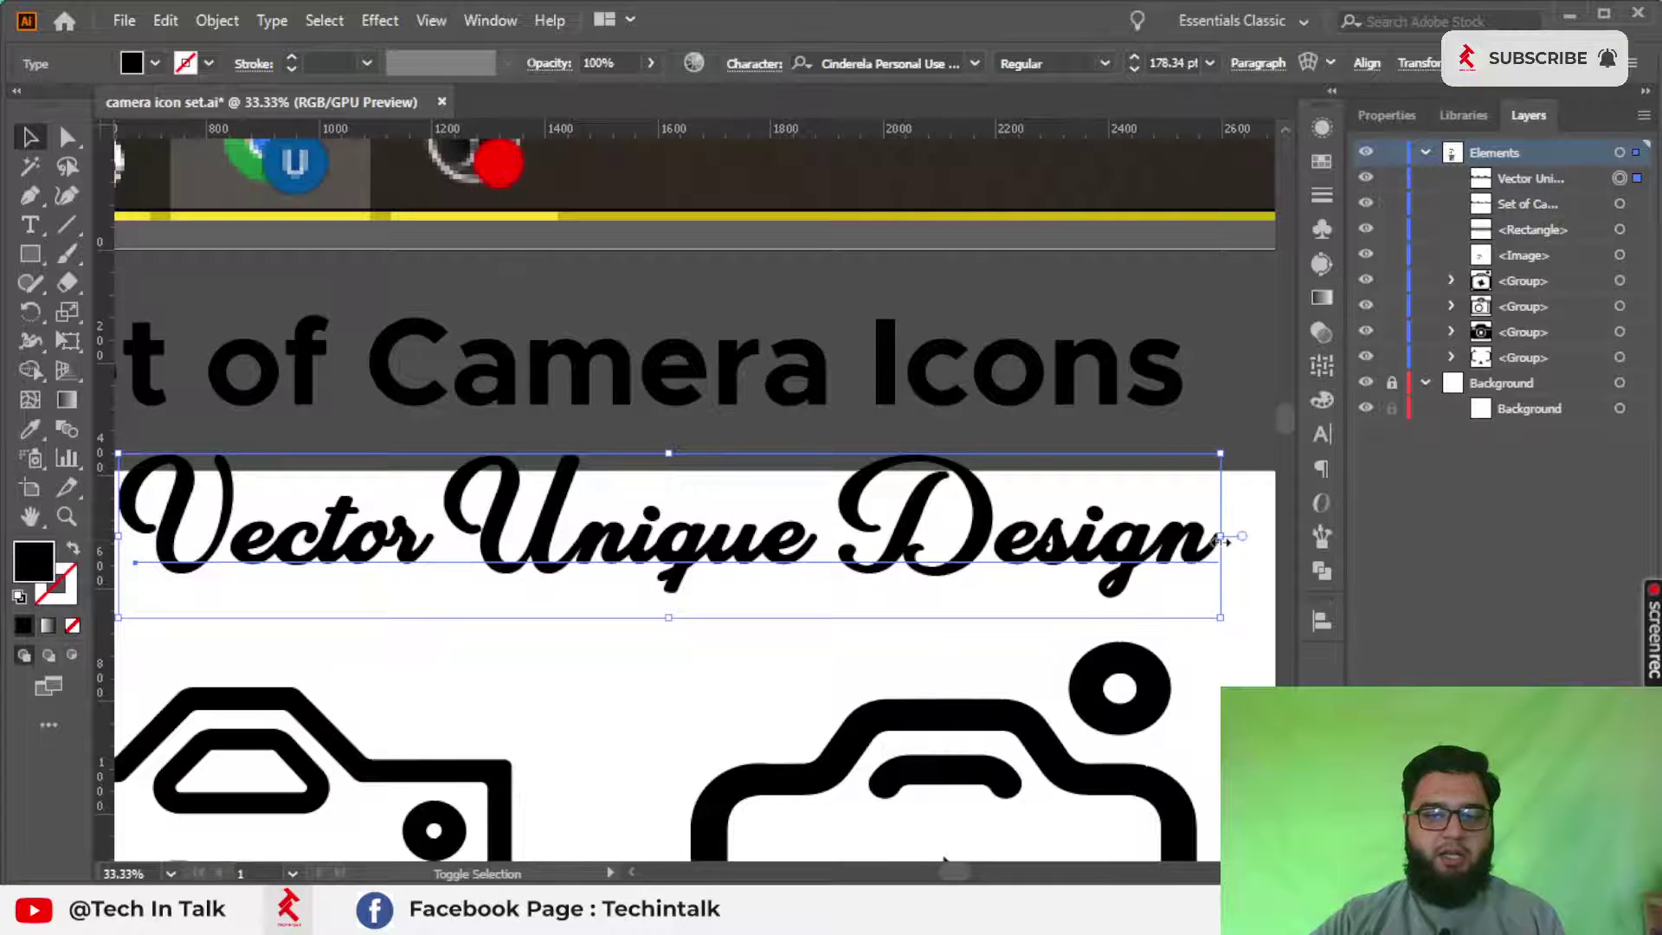
{"action": "left_click_drag", "start_coordinate": [1222, 539], "coordinate": [999, 537]}
{"action": "left_click_drag", "start_coordinate": [748, 554], "coordinate": [684, 554]}
Step: Set the subtitle font to Metropolis Thin Italic
{"action": "scroll", "coordinate": [597, 478], "scroll_direction": "down", "scroll_amount": 1}
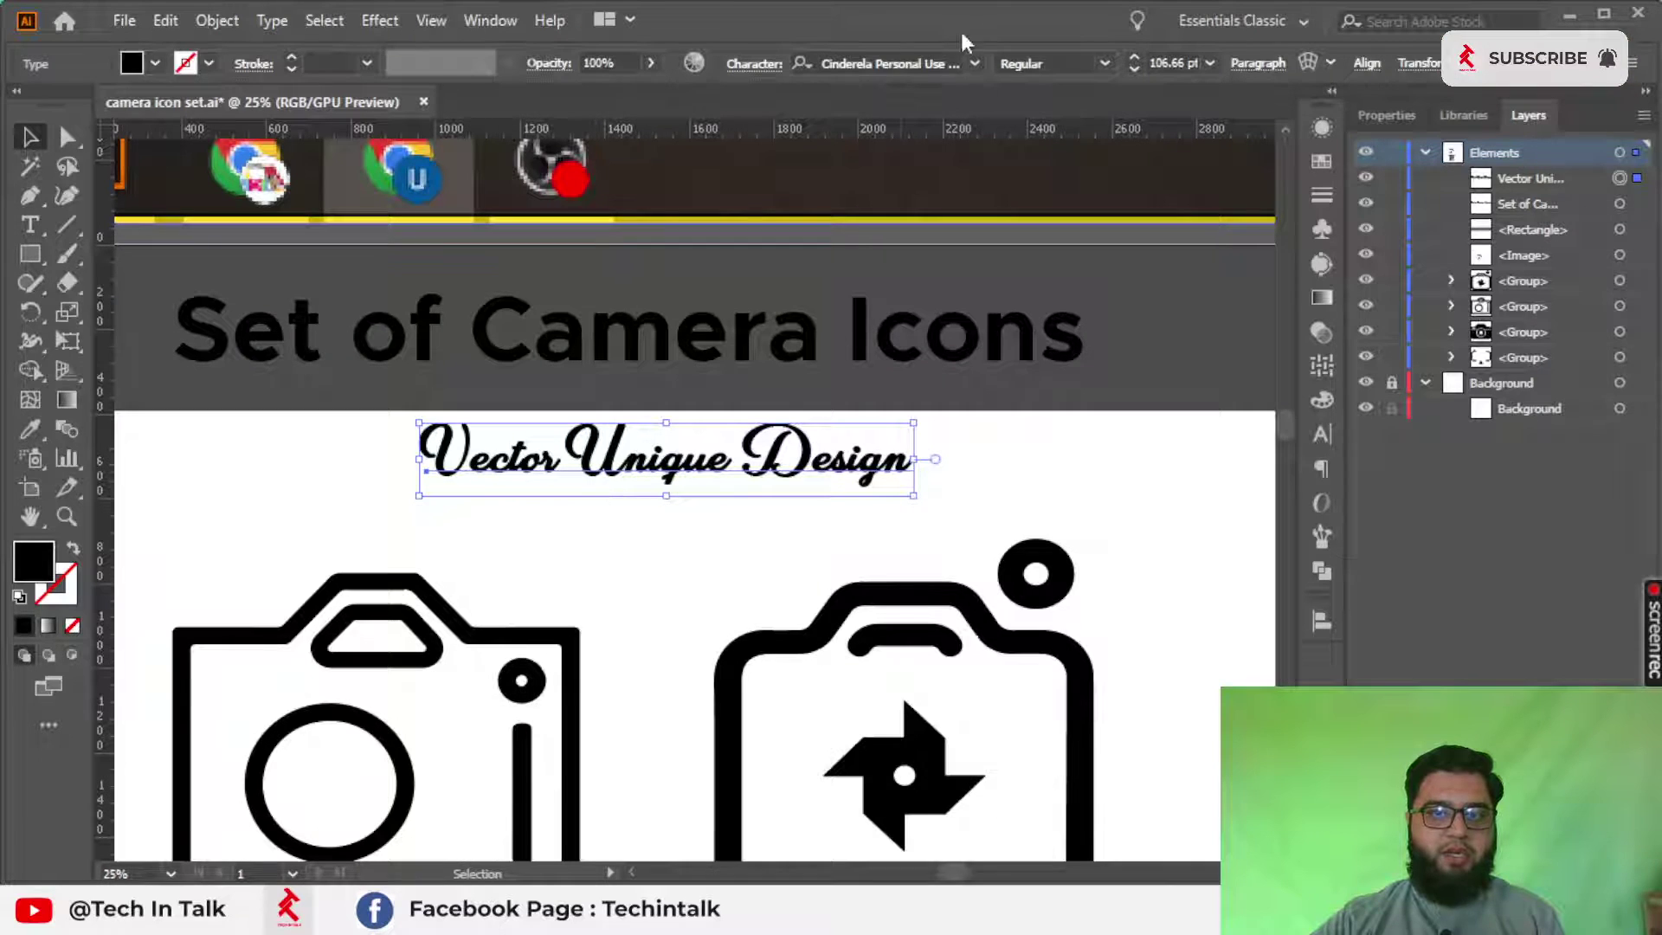
{"action": "left_click", "coordinate": [974, 64]}
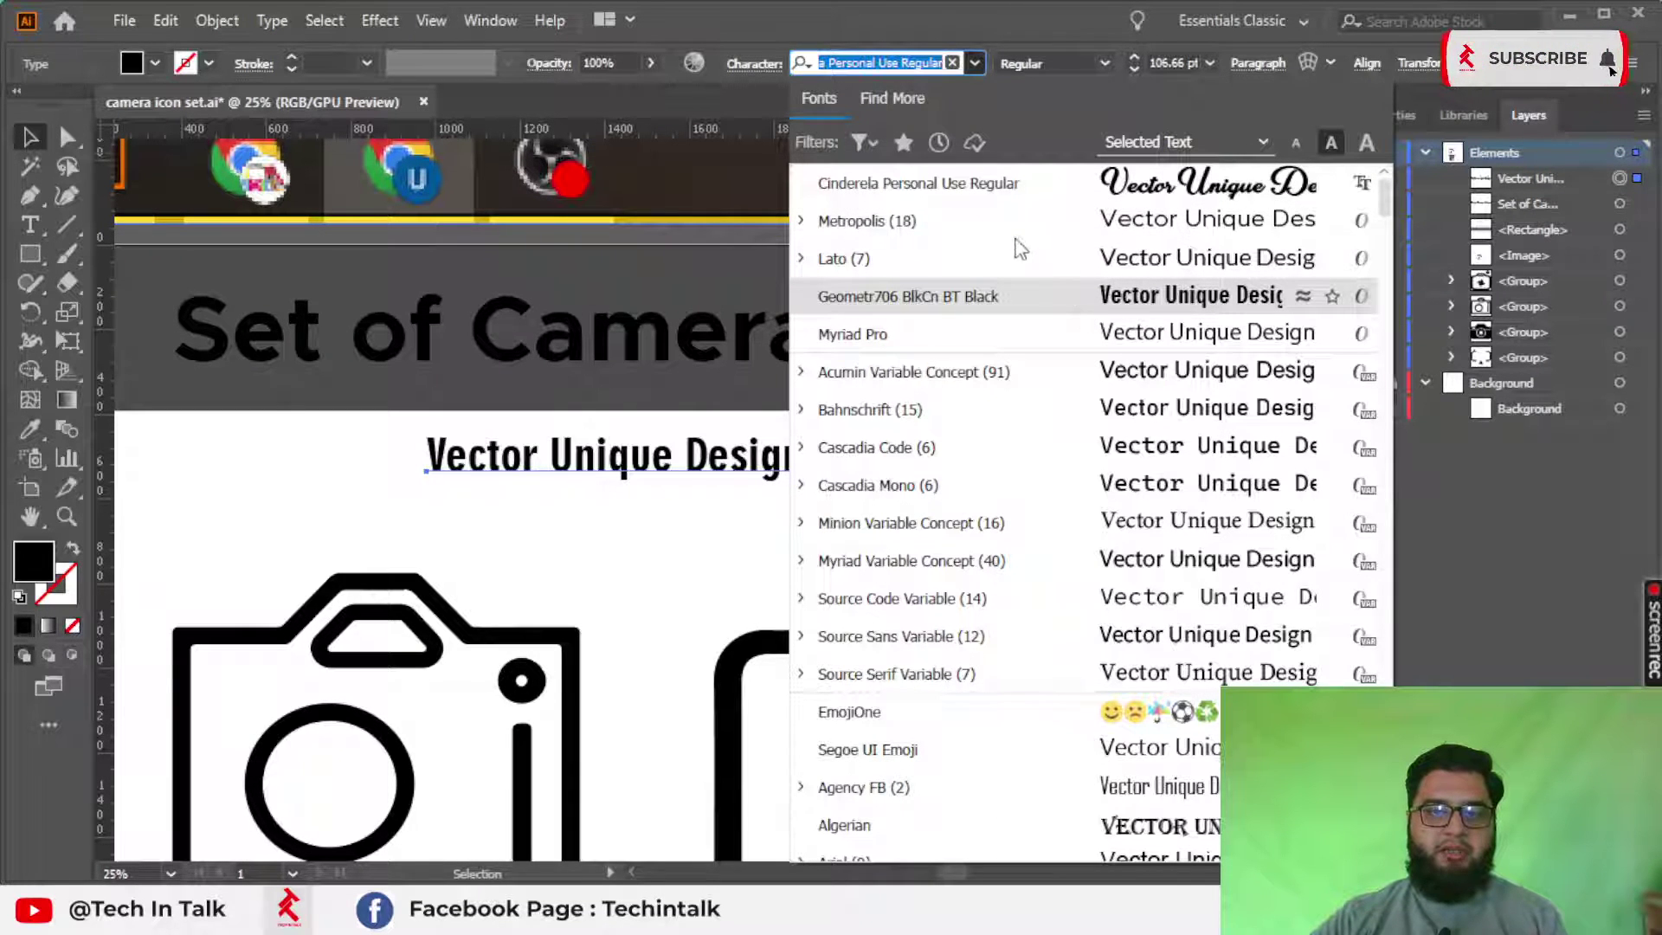
{"action": "left_click", "coordinate": [957, 218]}
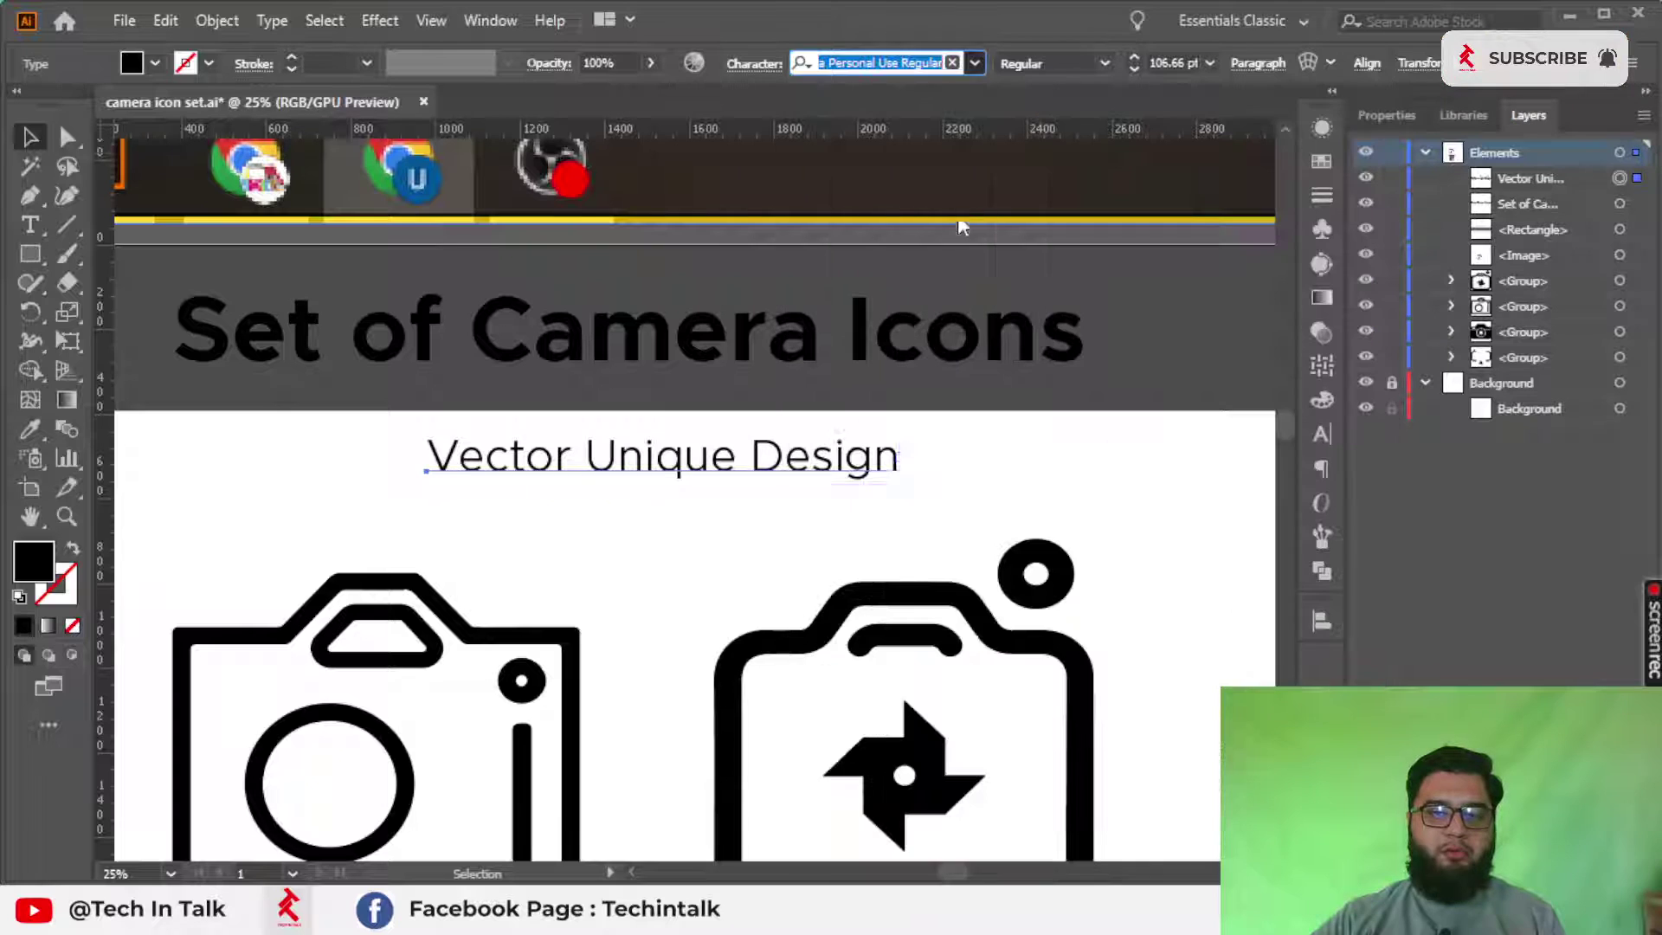
{"action": "left_click", "coordinate": [1105, 64]}
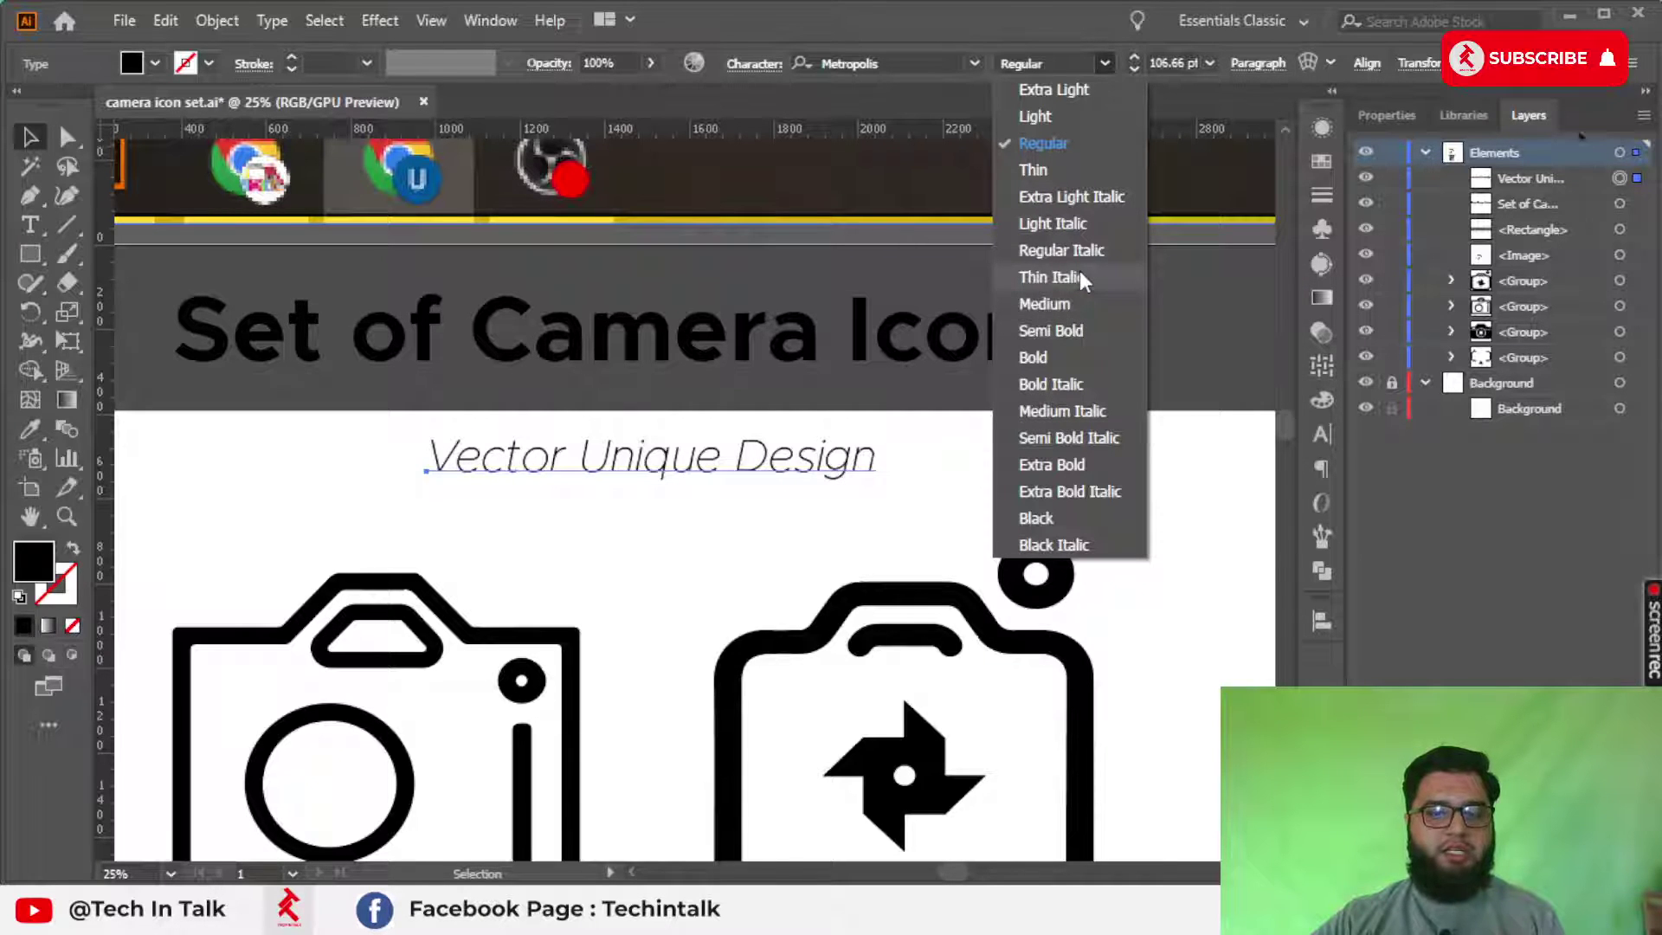
{"action": "left_click", "coordinate": [1049, 277]}
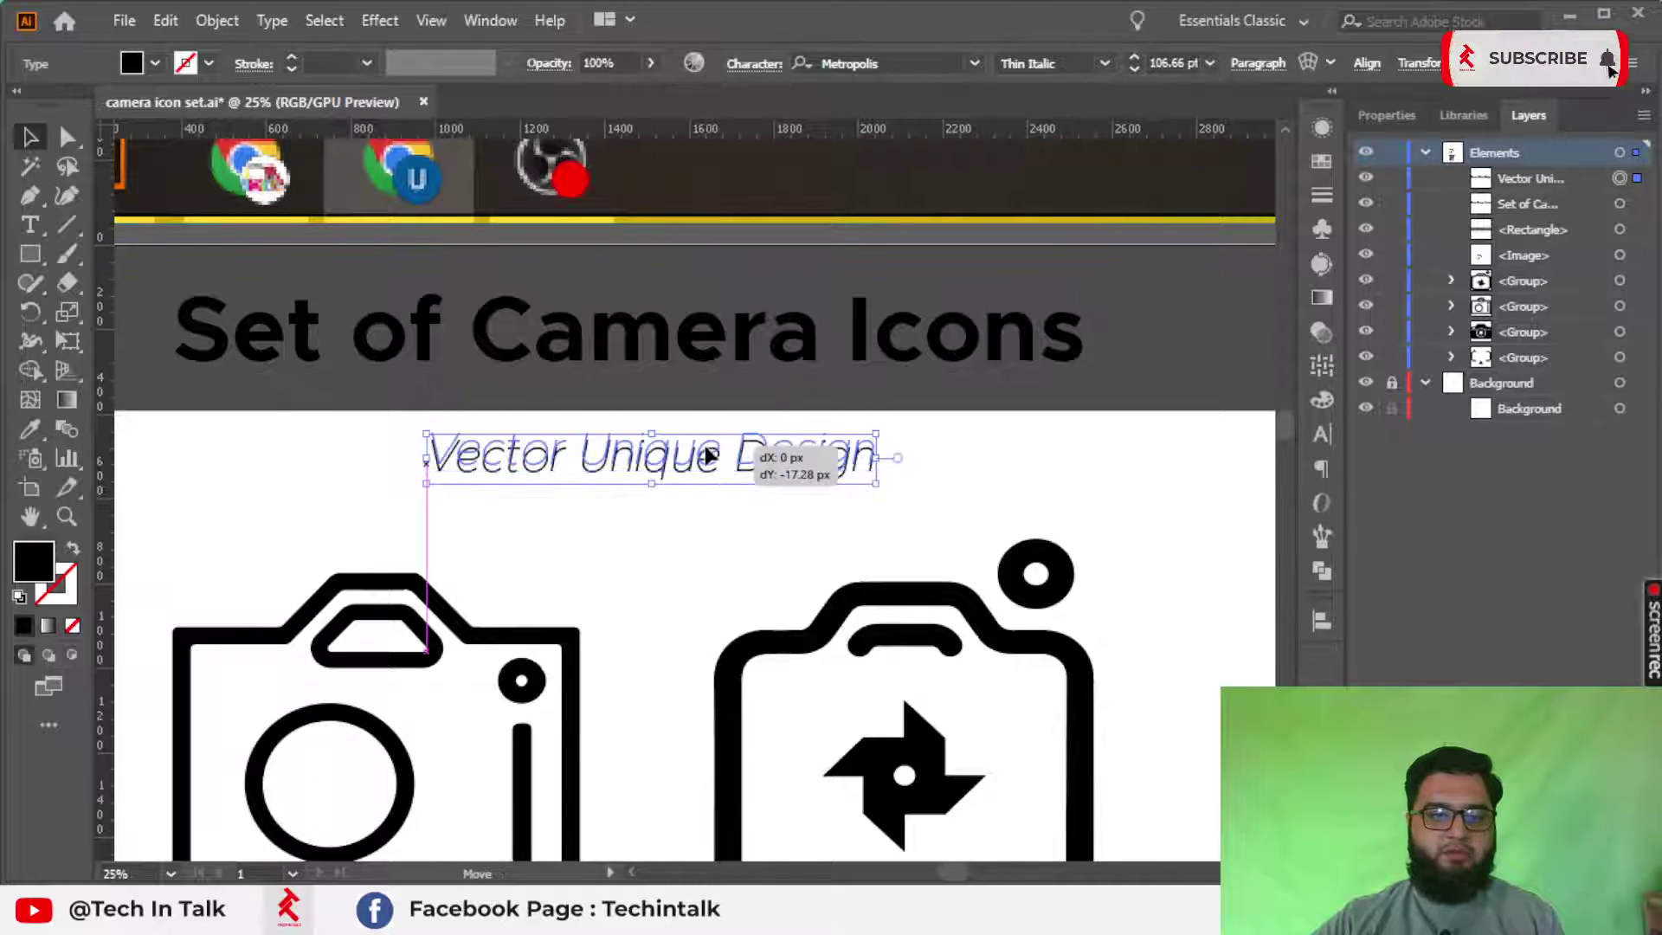
{"action": "key", "text": "ctrl+minus"}
{"action": "scroll", "coordinate": [707, 452], "scroll_direction": "down", "scroll_amount": 1}
Step: Horizontally centre the title and subtitle on each other, then on the header band
{"action": "left_click", "coordinate": [750, 416]}
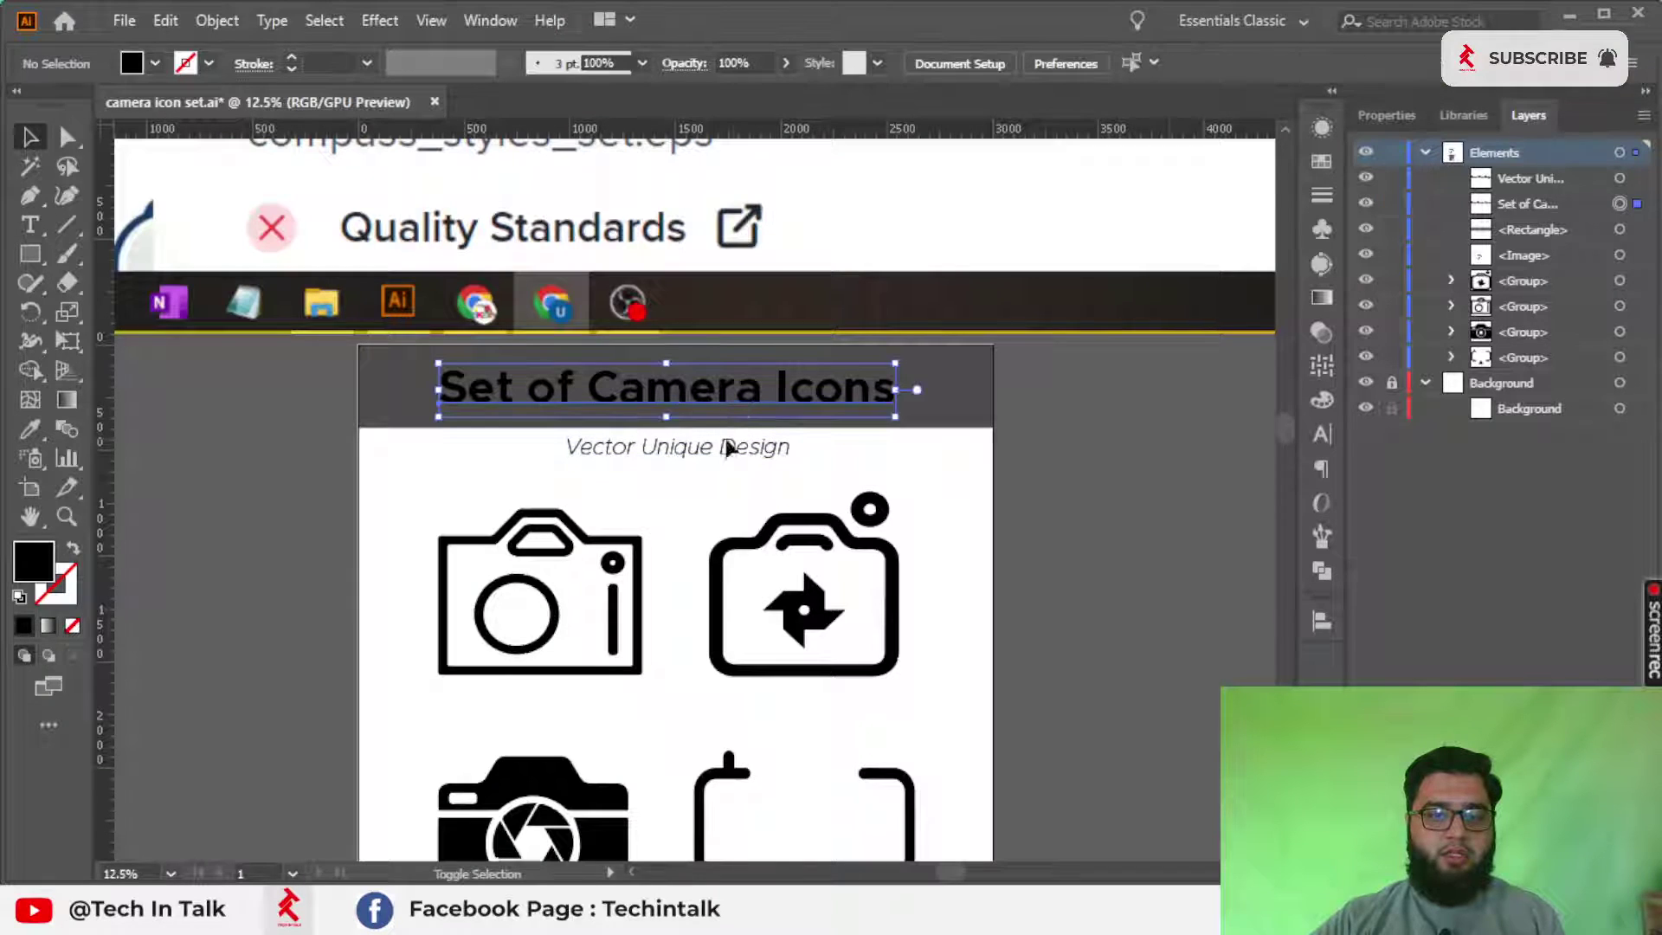
{"action": "left_click", "coordinate": [719, 449], "text": "shift"}
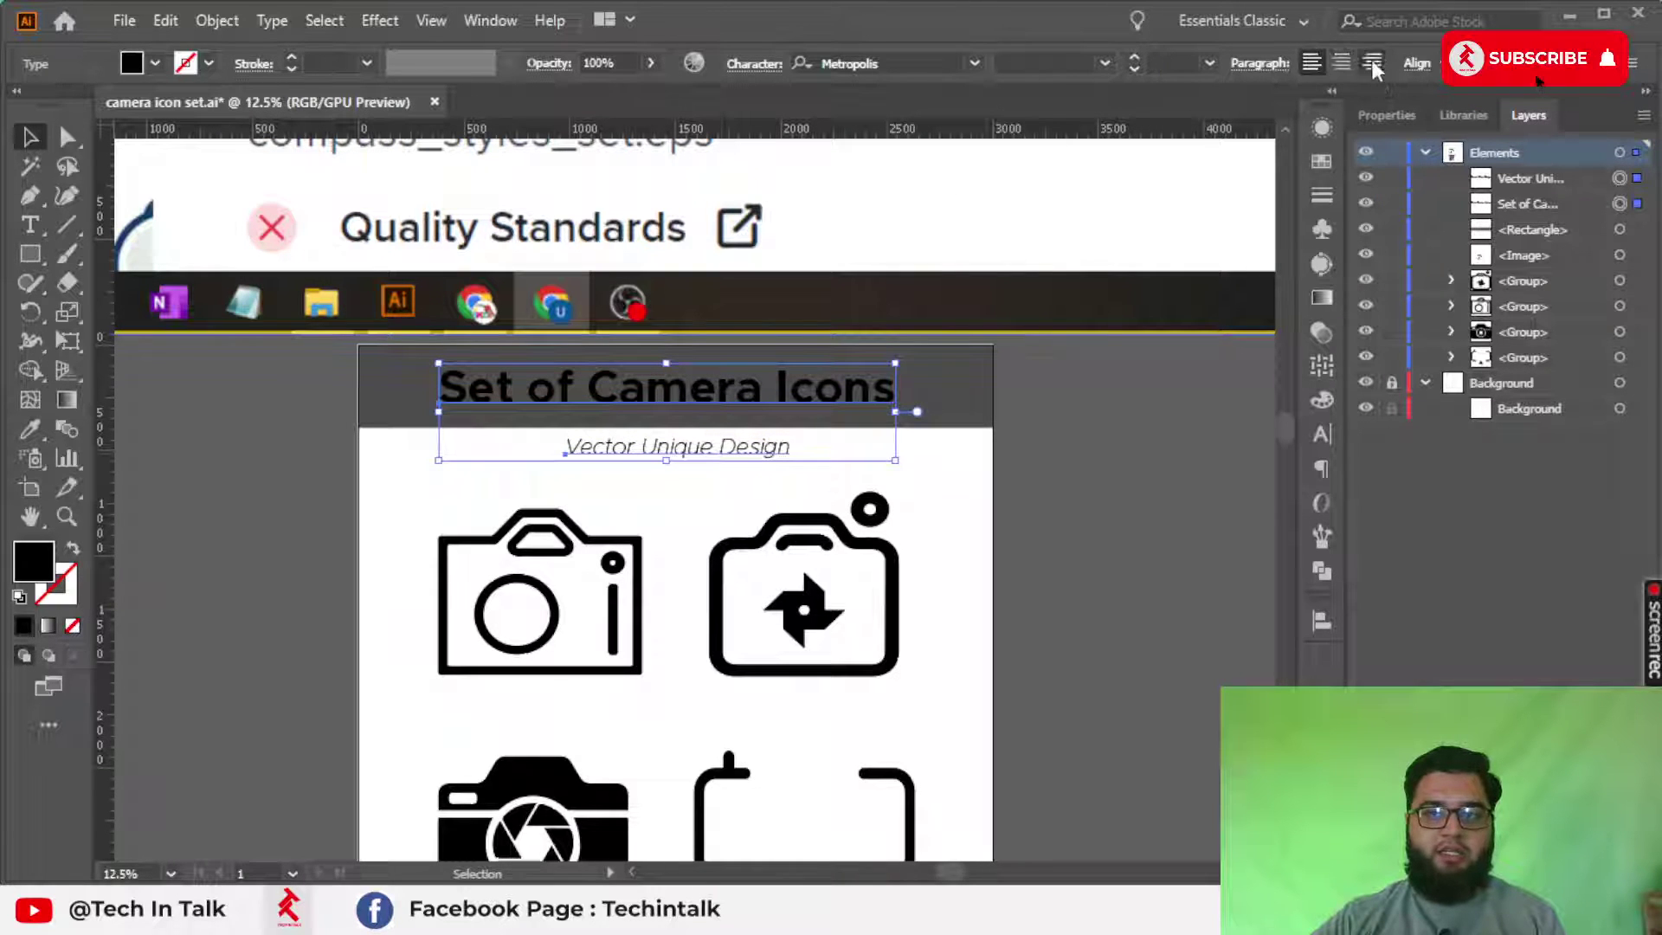
{"action": "left_click", "coordinate": [1417, 68]}
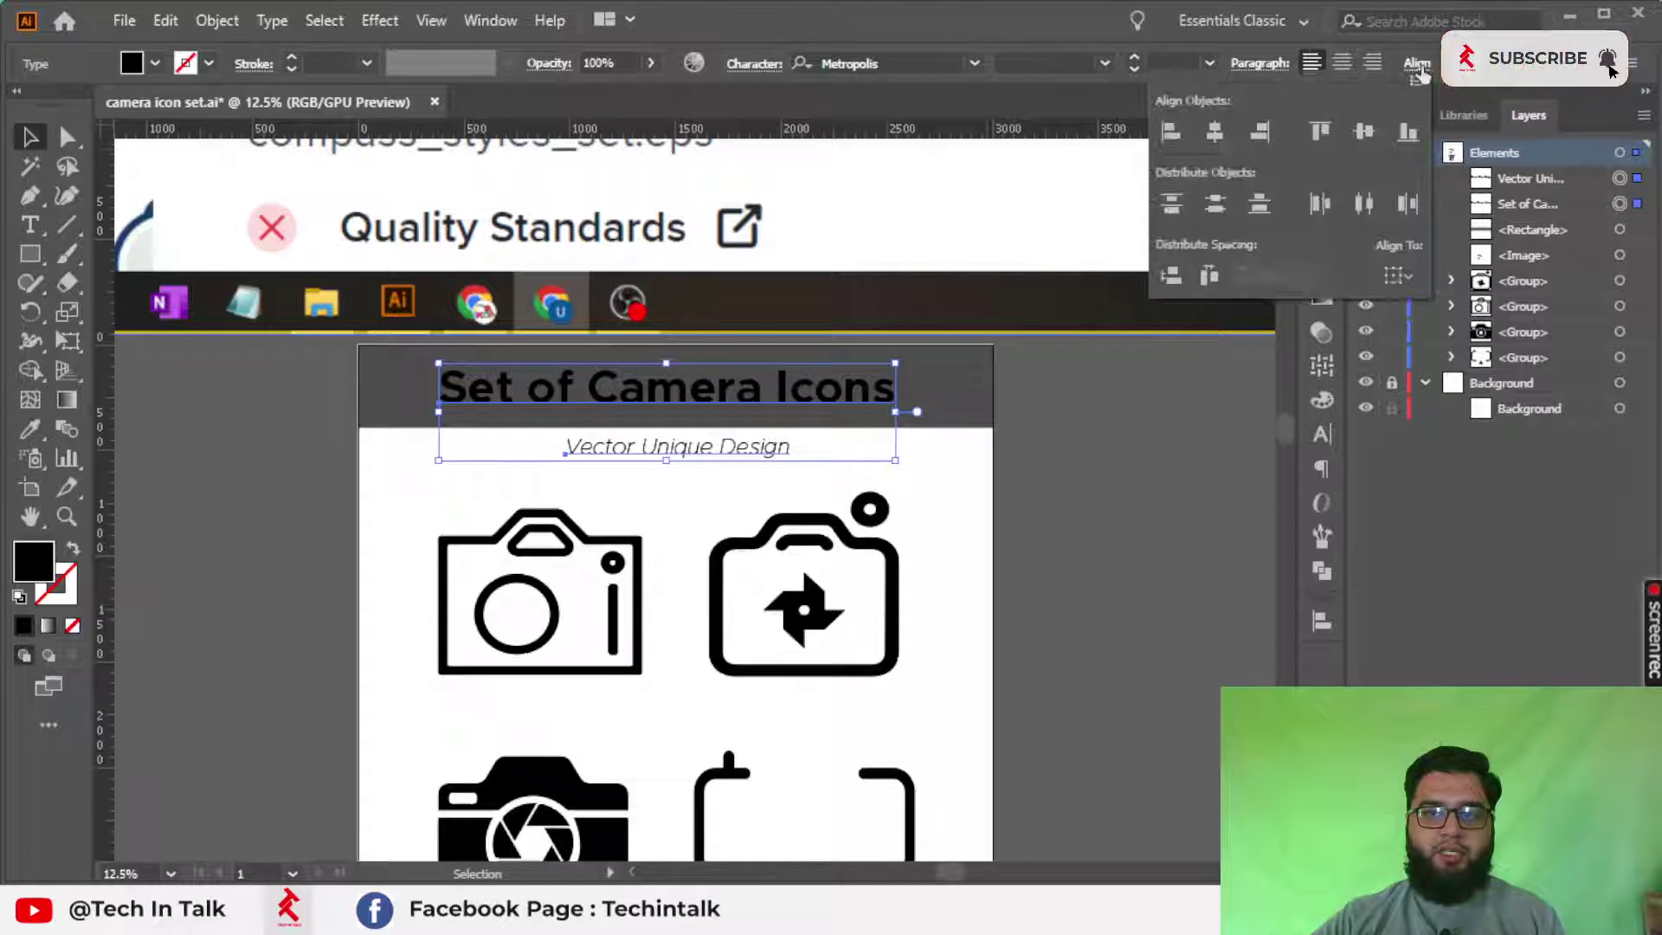
{"action": "left_click", "coordinate": [1212, 136]}
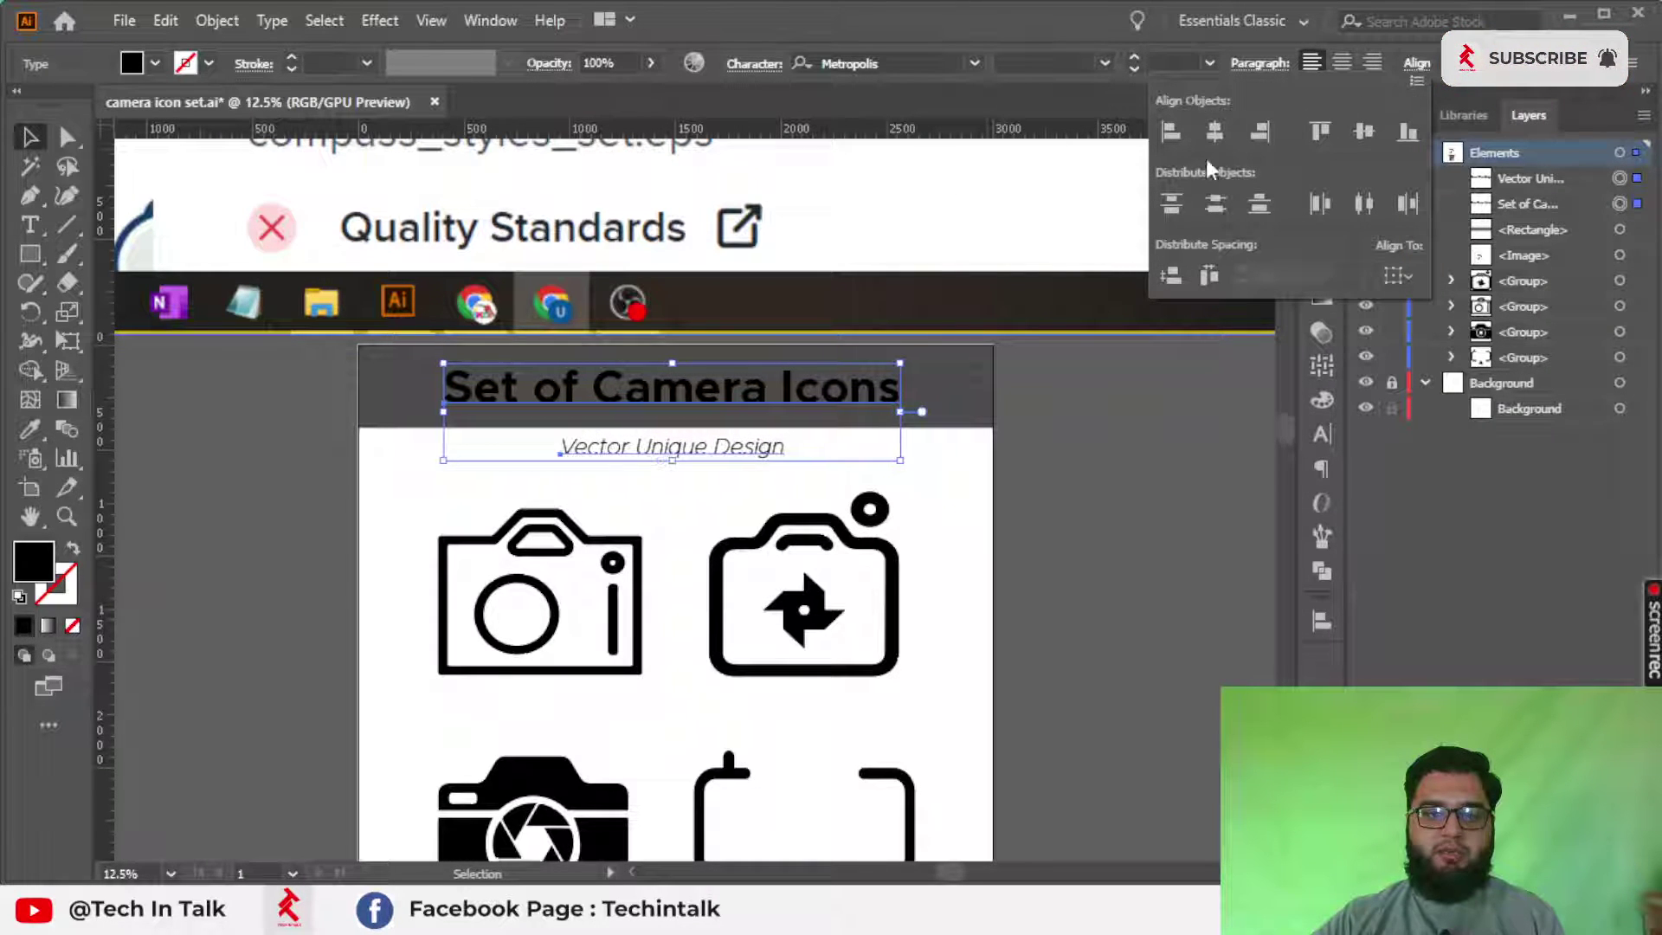
{"action": "left_click", "coordinate": [971, 396], "text": "shift"}
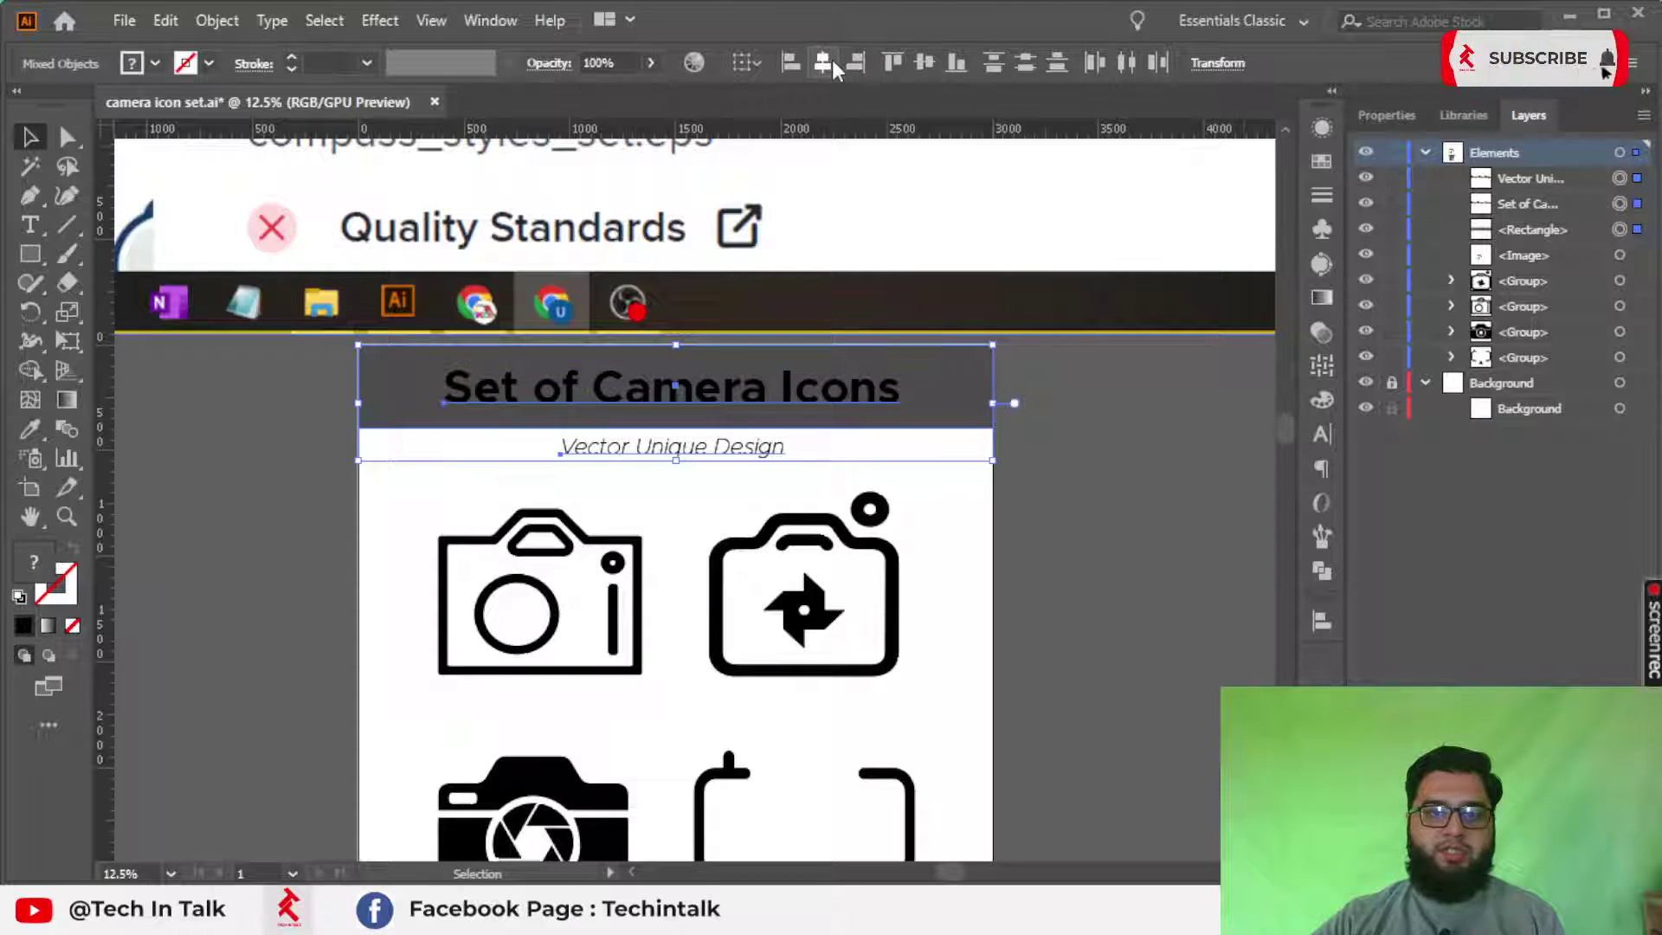
{"action": "left_click", "coordinate": [1088, 476]}
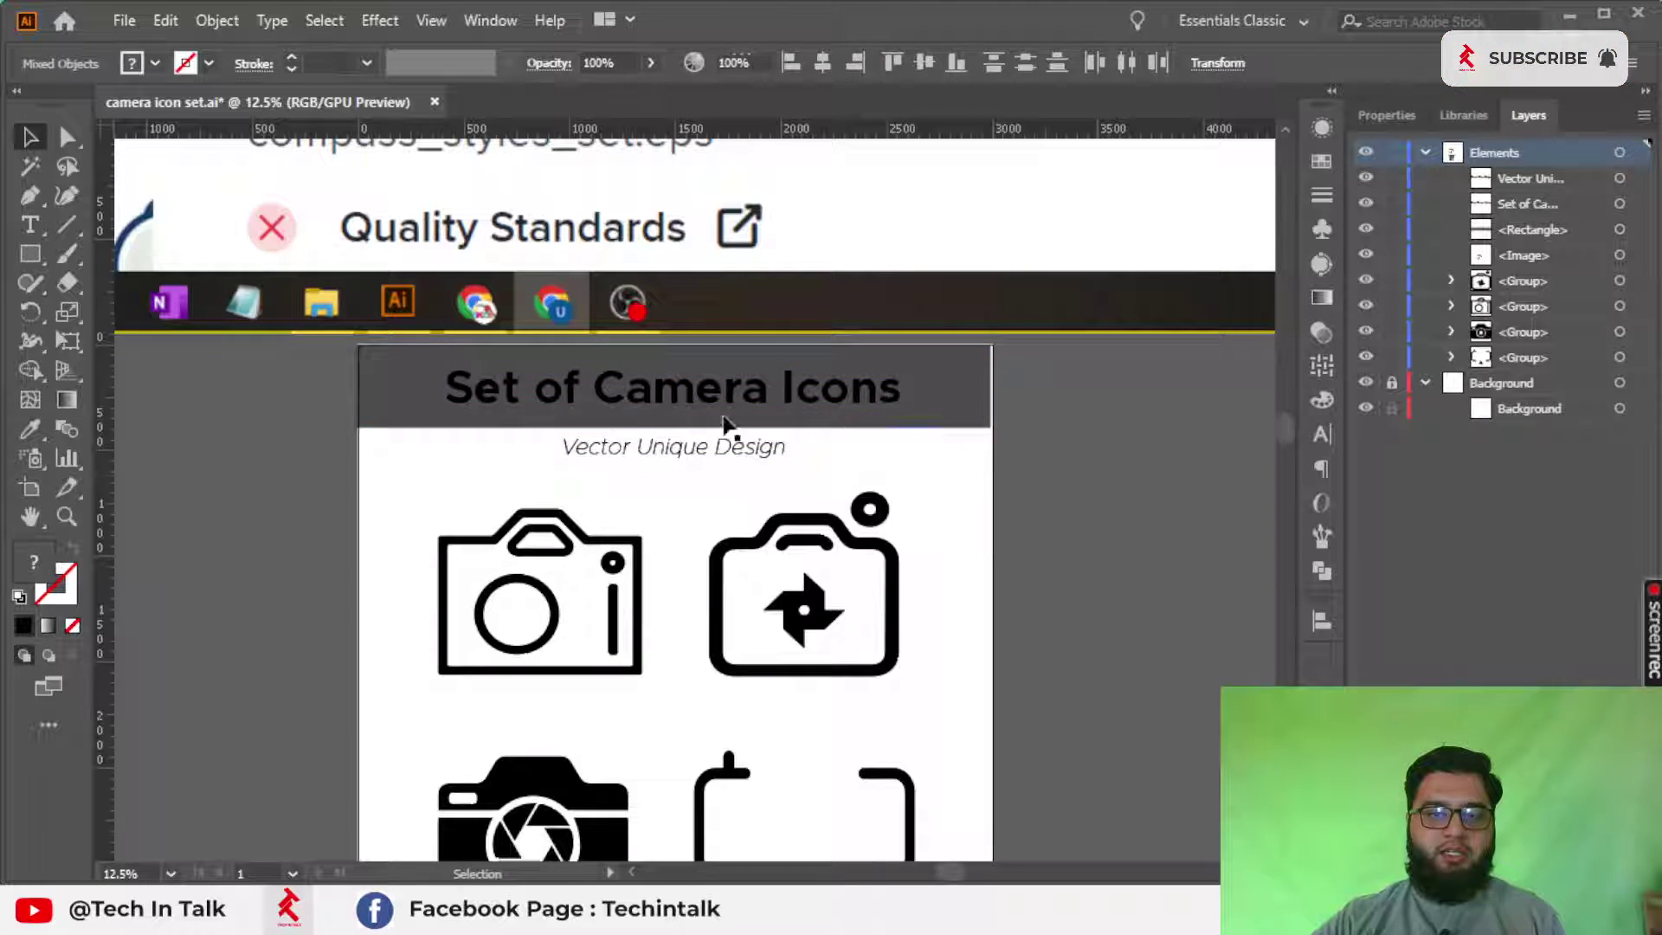
Step: Reselect the header, title and subtitle and zoom in to check the header's alignment
{"action": "left_click", "coordinate": [604, 451]}
{"action": "left_click", "coordinate": [506, 400]}
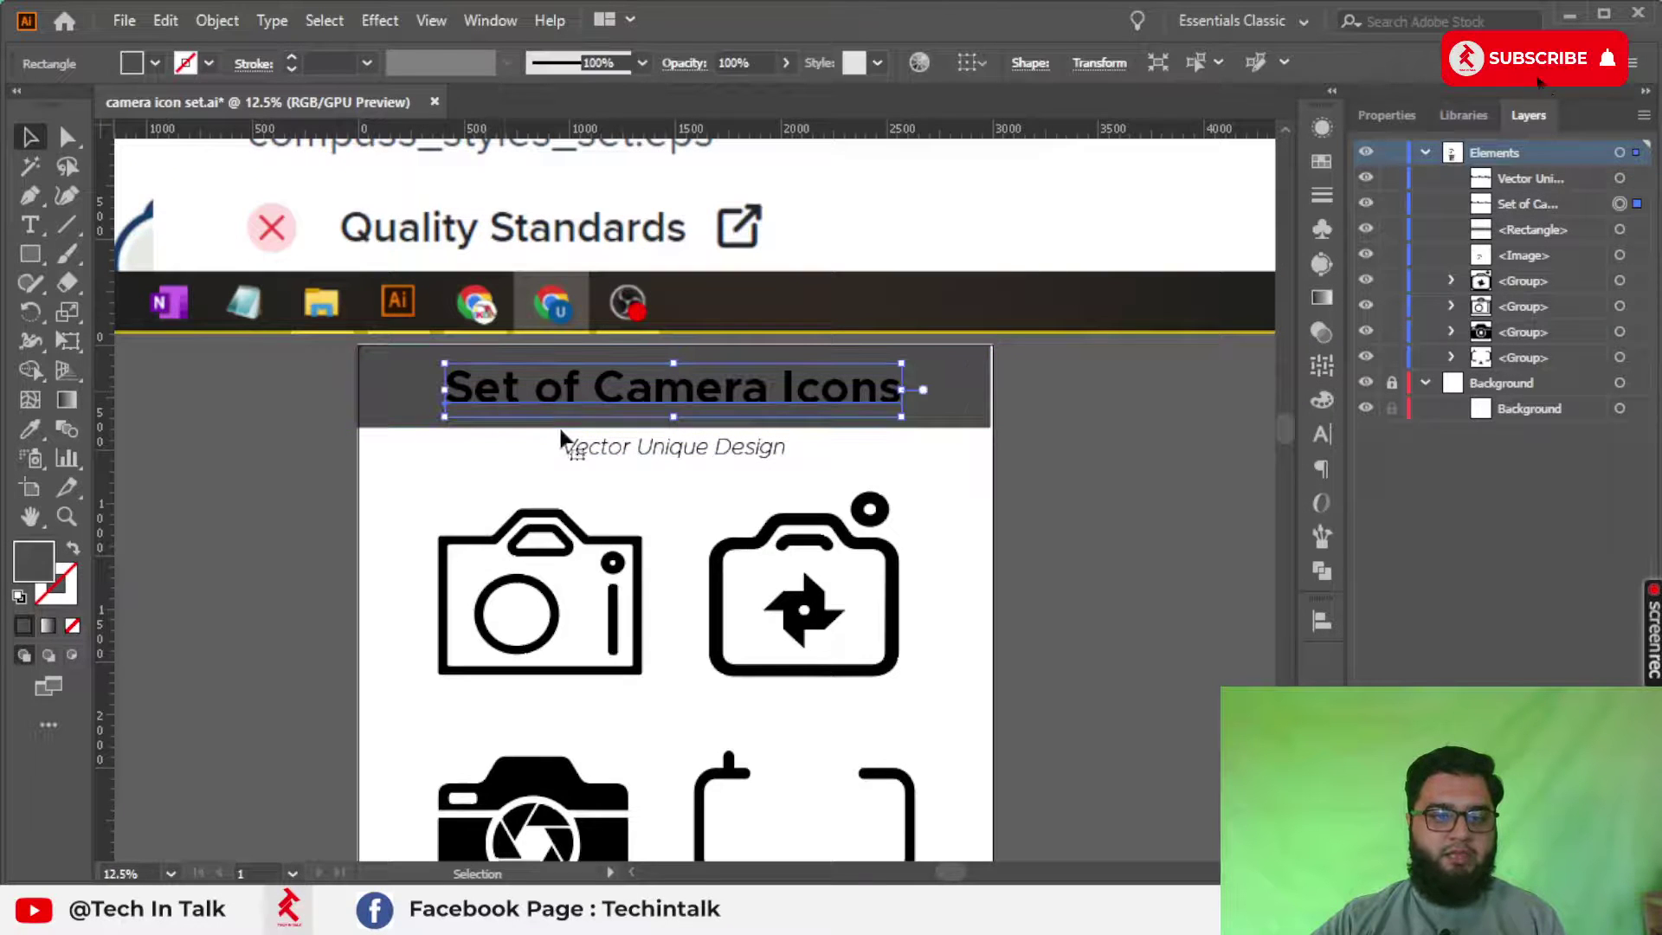
{"action": "left_click", "coordinate": [594, 451], "text": "shift"}
{"action": "left_click", "coordinate": [397, 401], "text": "shift"}
{"action": "scroll", "coordinate": [374, 396], "scroll_direction": "up", "scroll_amount": 4}
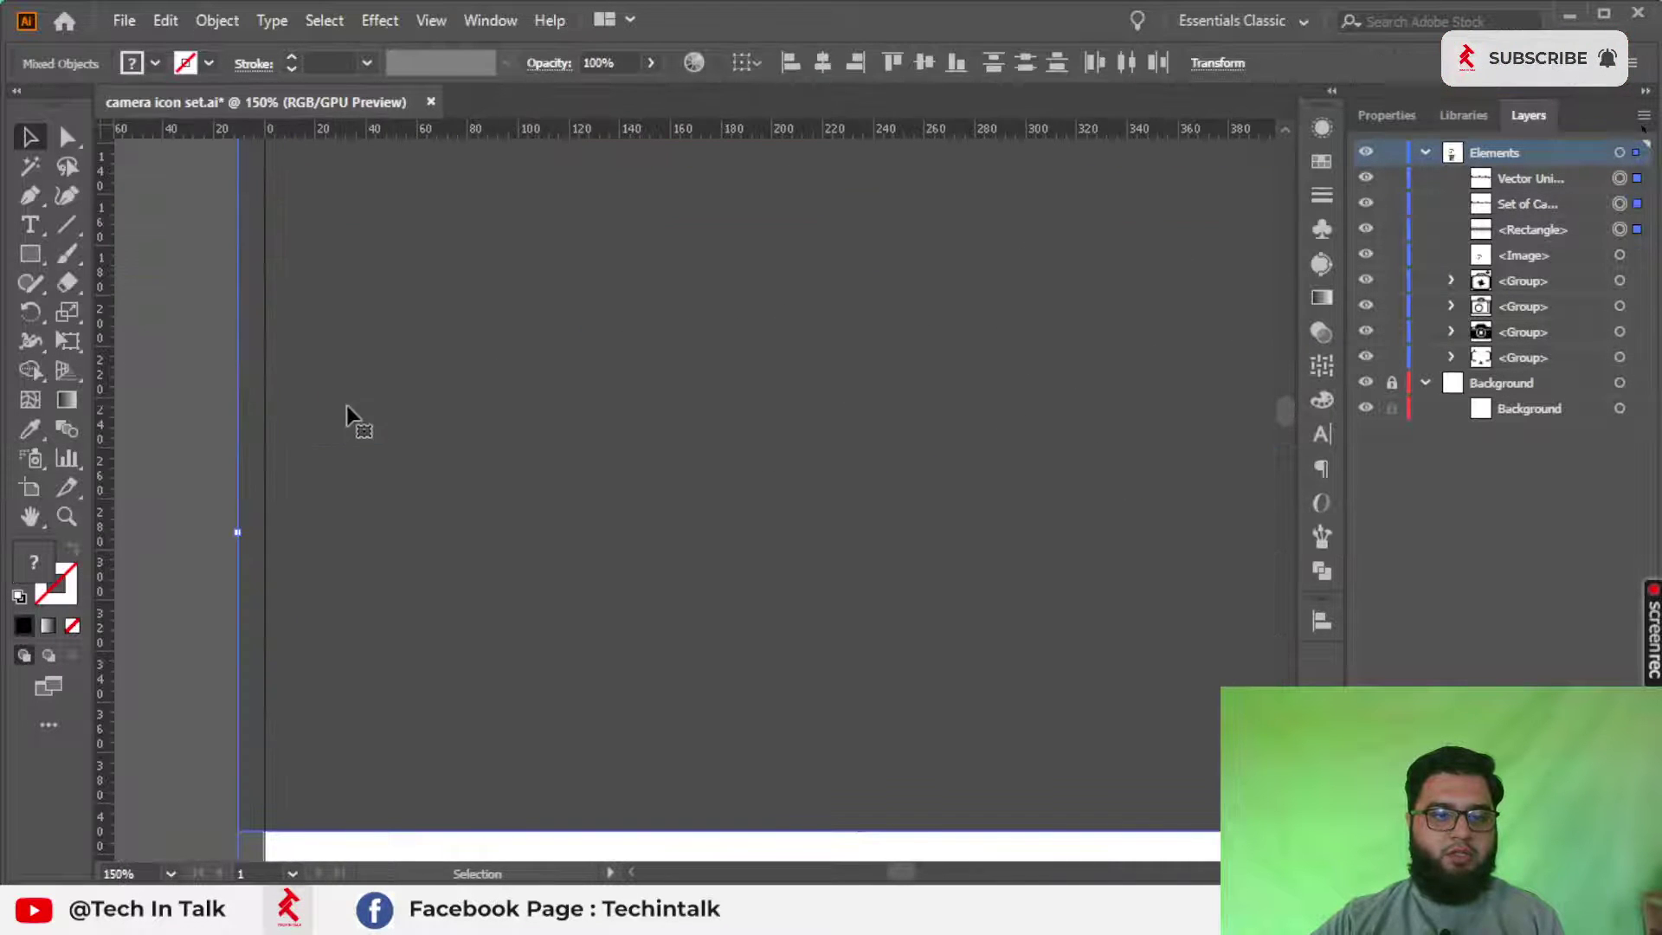
{"action": "scroll", "coordinate": [372, 404], "scroll_direction": "up", "scroll_amount": 1}
{"action": "left_click_drag", "start_coordinate": [372, 403], "coordinate": [379, 492]}
{"action": "scroll", "coordinate": [327, 424], "scroll_direction": "up", "scroll_amount": 2}
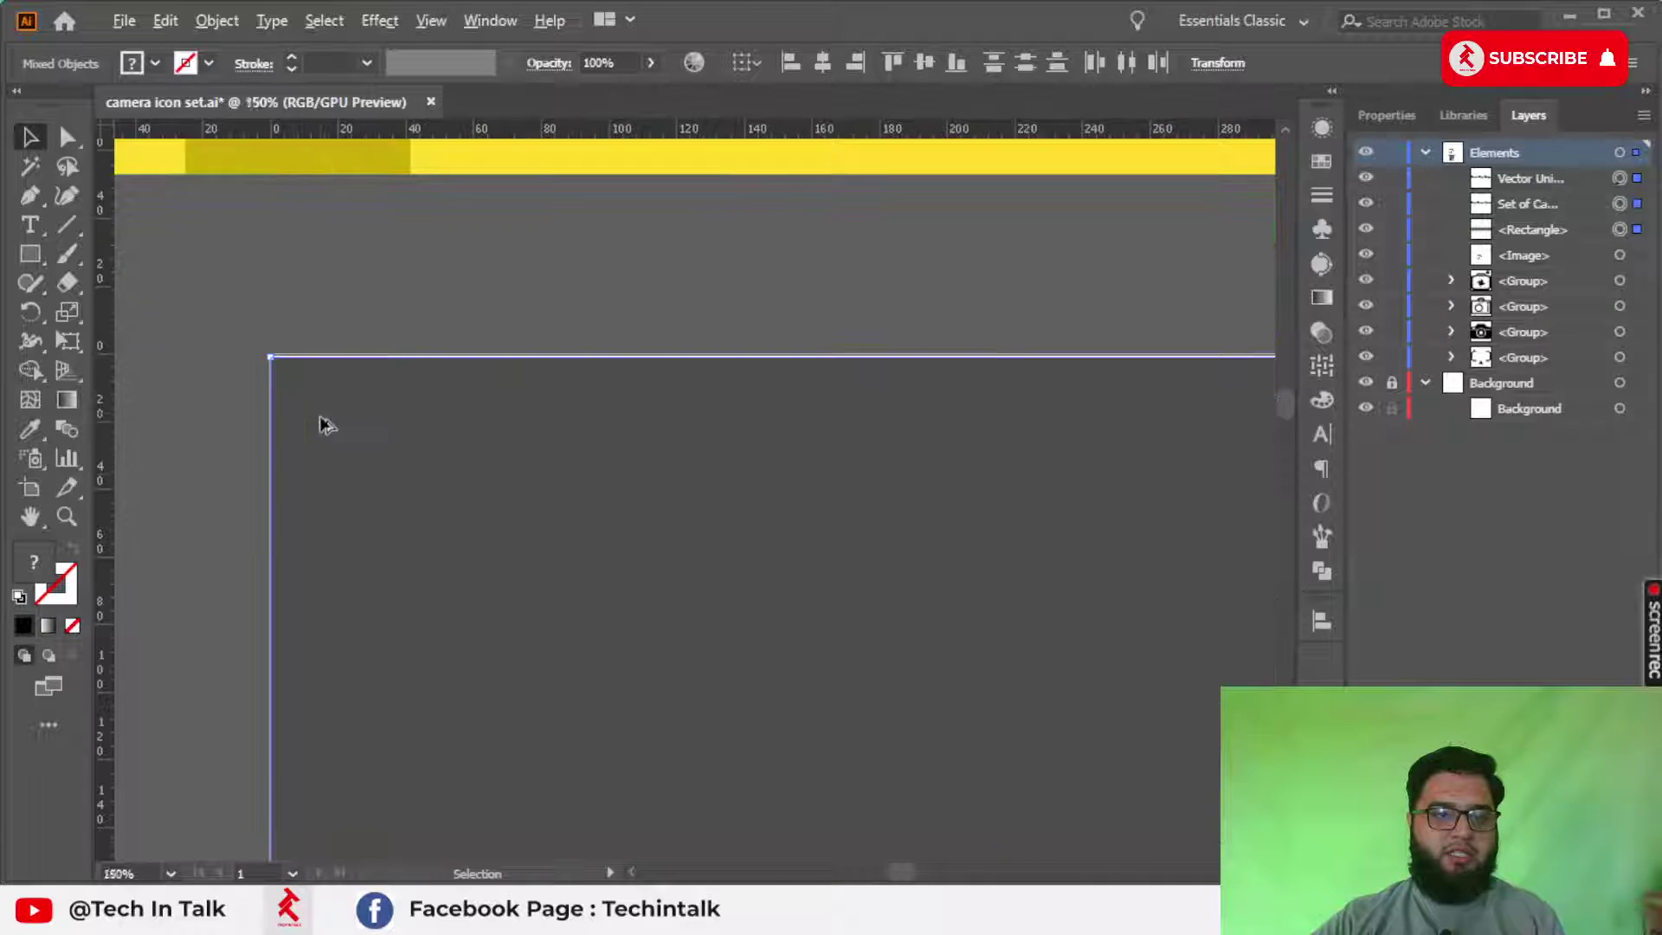
{"action": "scroll", "coordinate": [320, 420], "scroll_direction": "down", "scroll_amount": 3}
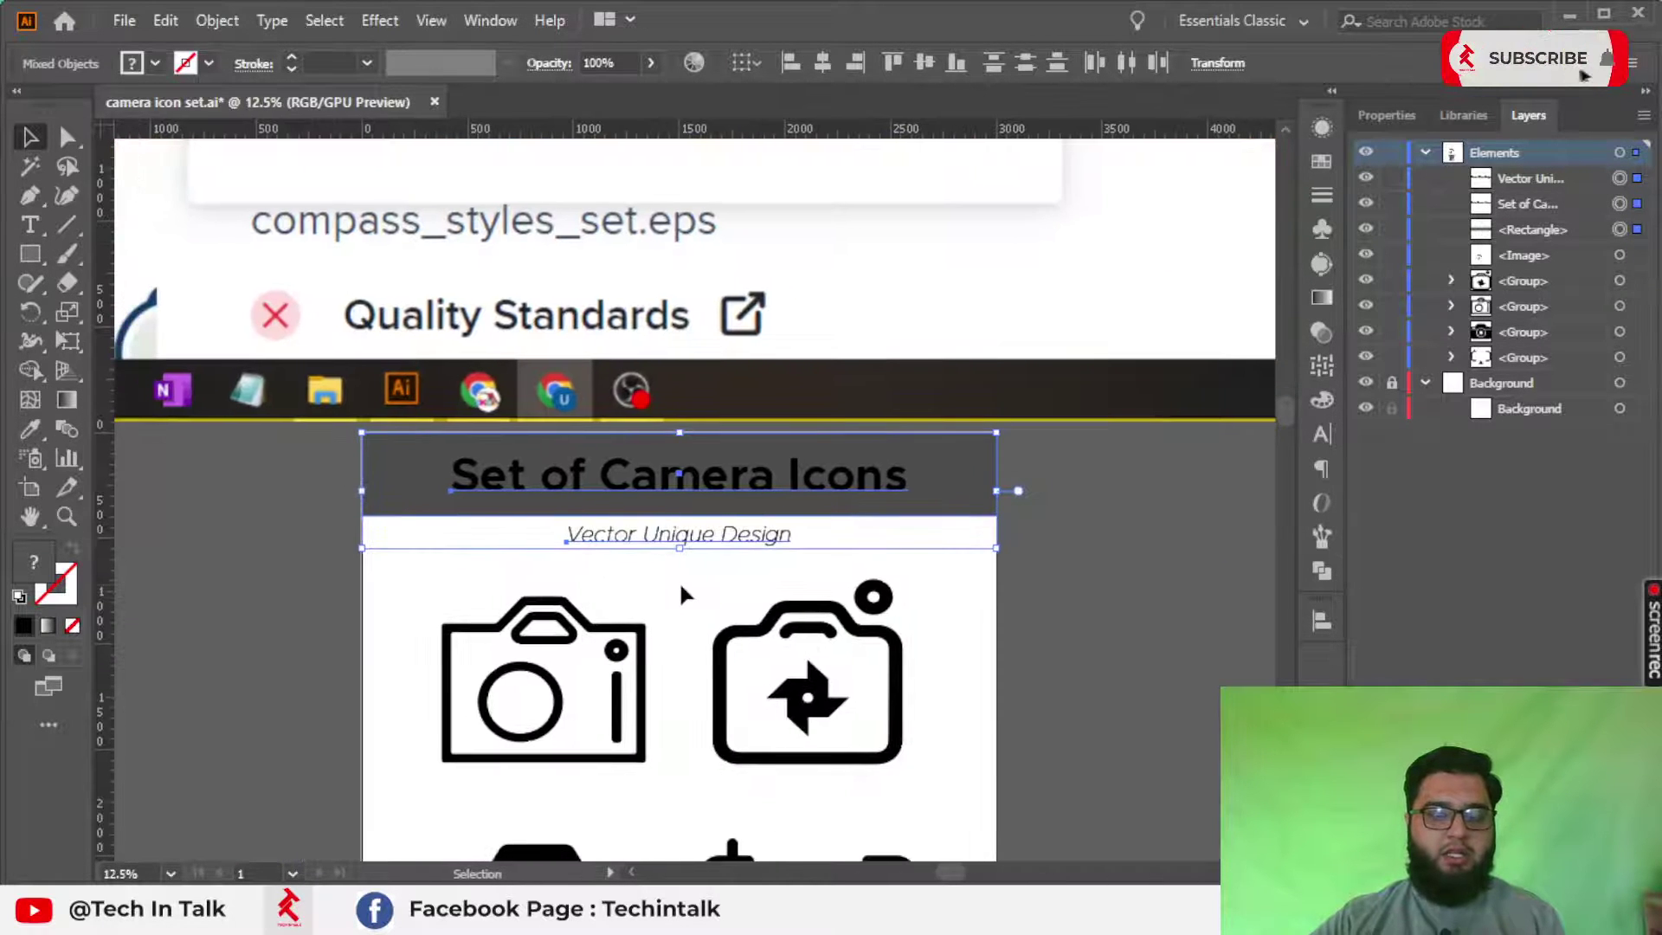
{"action": "scroll", "coordinate": [682, 594], "scroll_direction": "up", "scroll_amount": 1}
{"action": "left_click", "coordinate": [1223, 493]}
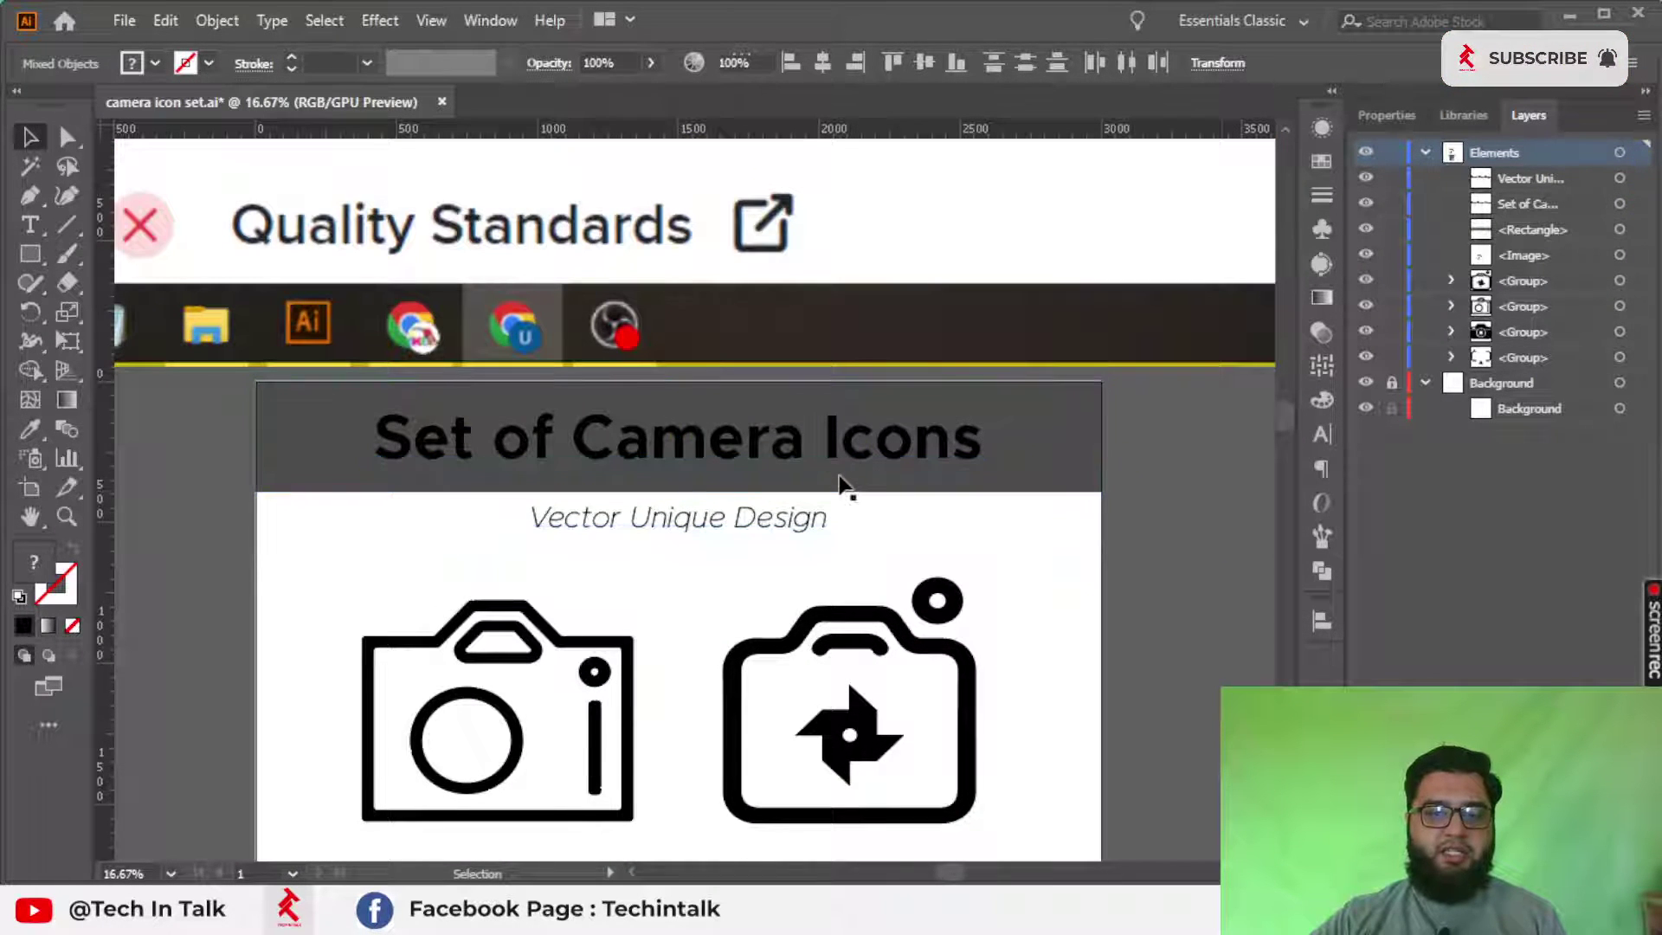
Step: Make the title text white using the fill swatches
{"action": "left_click", "coordinate": [154, 63]}
{"action": "left_click", "coordinate": [50, 104]}
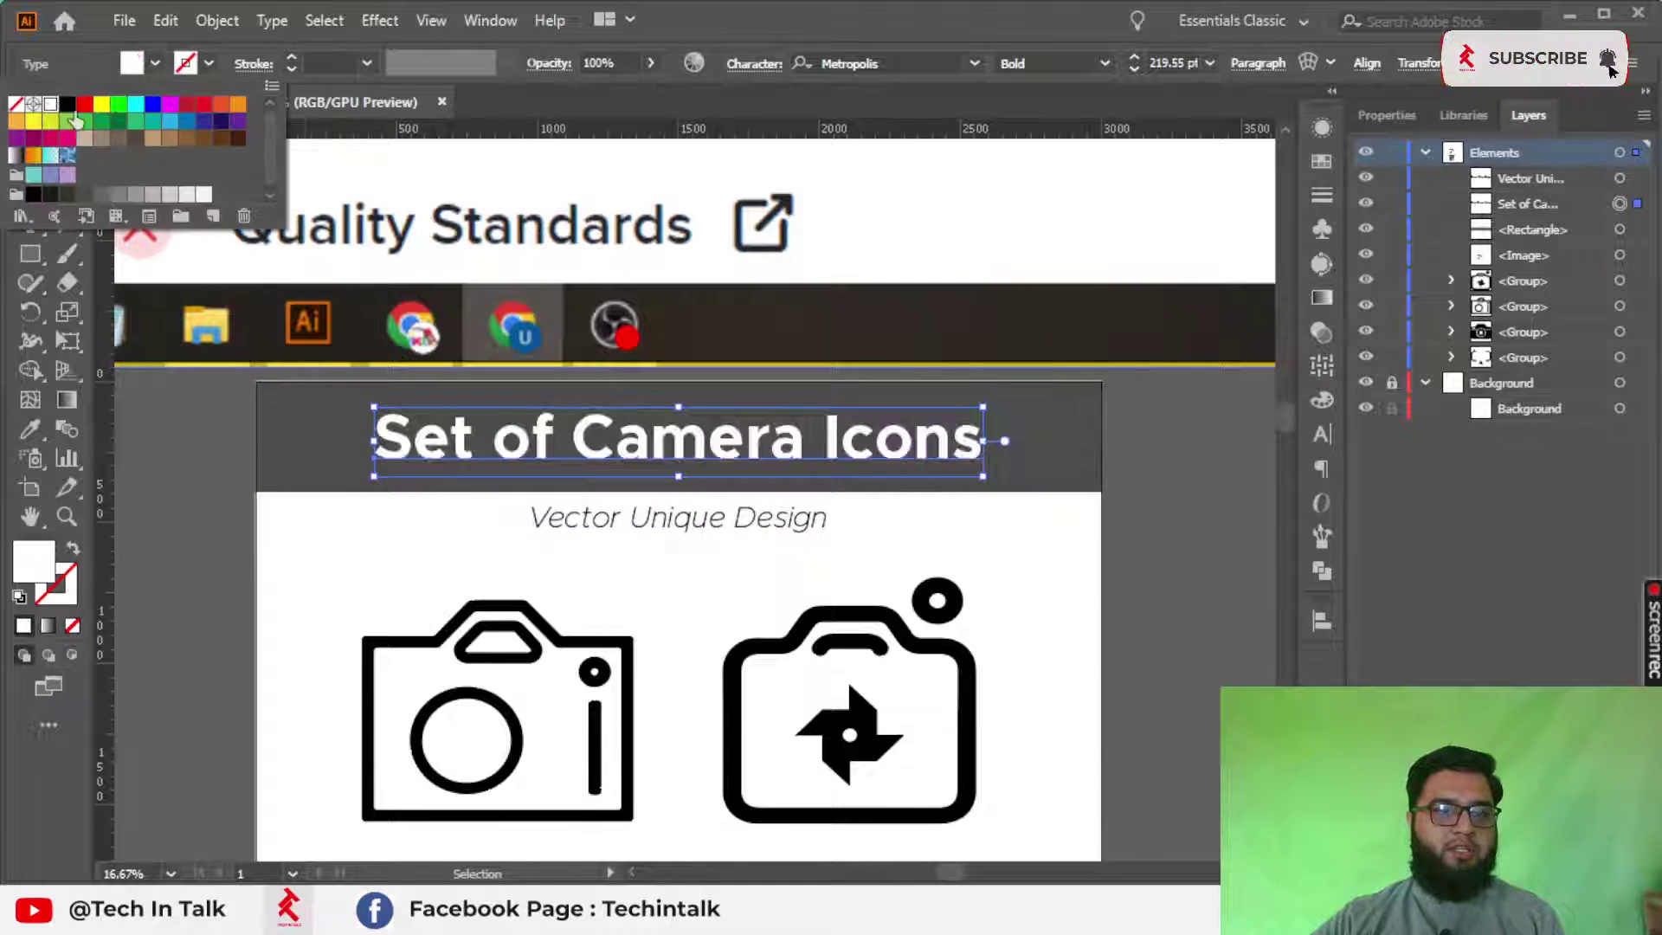
{"action": "left_click", "coordinate": [1184, 483]}
{"action": "left_click_drag", "start_coordinate": [1157, 482], "coordinate": [1077, 282]}
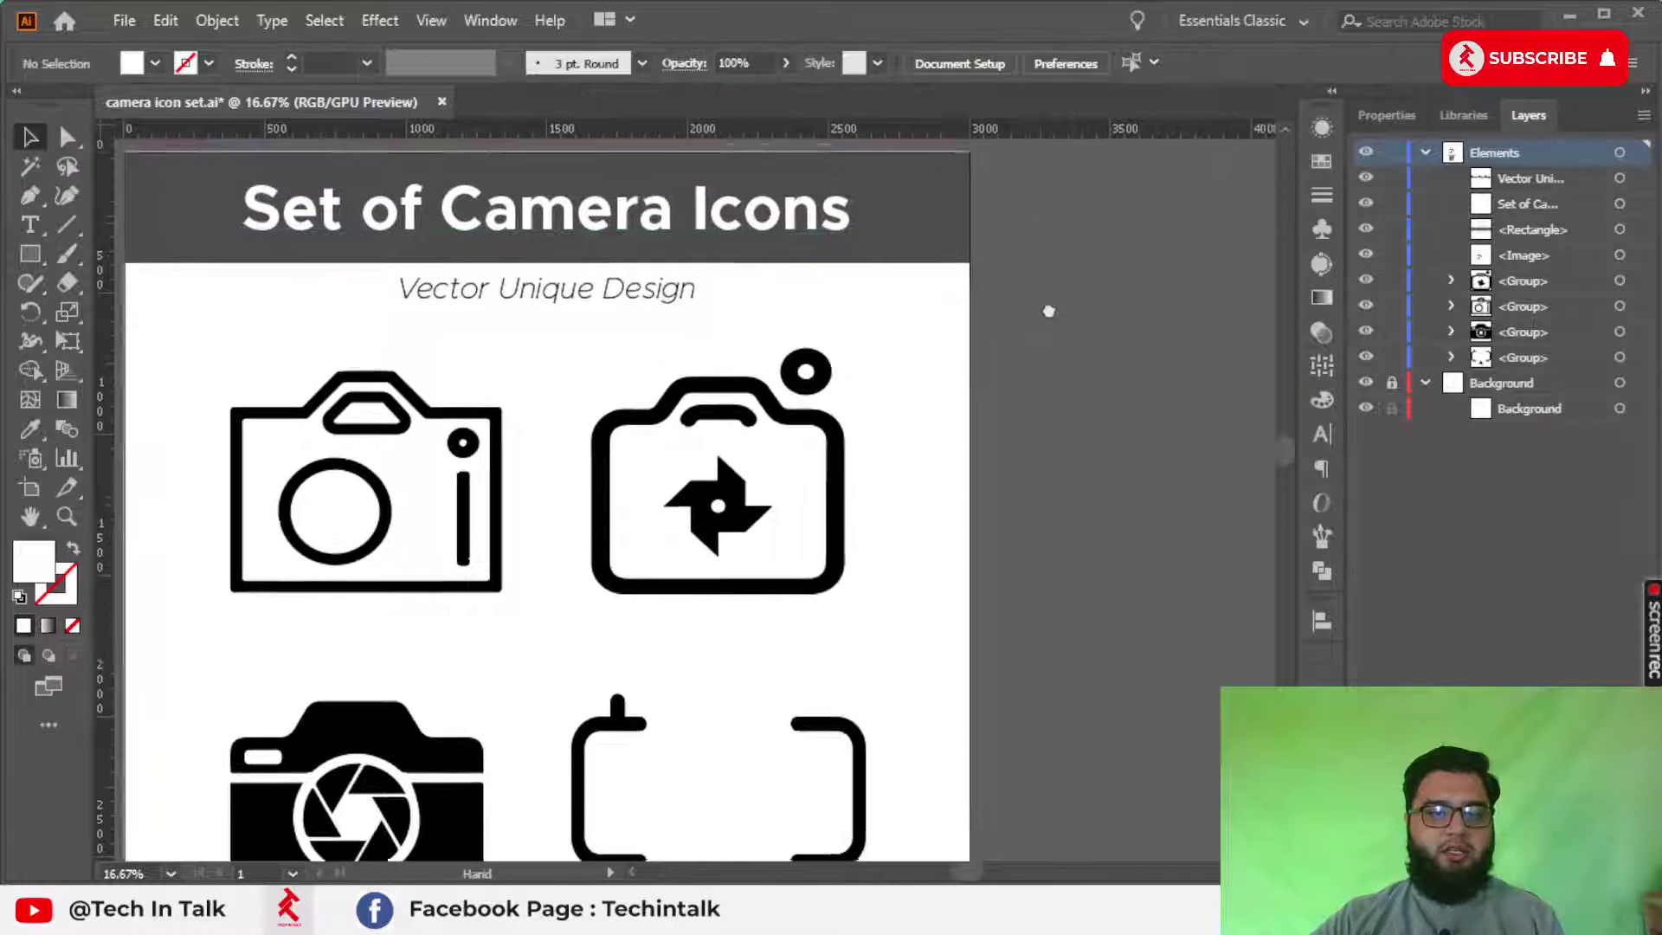
{"action": "scroll", "coordinate": [1048, 311], "scroll_direction": "down", "scroll_amount": 1}
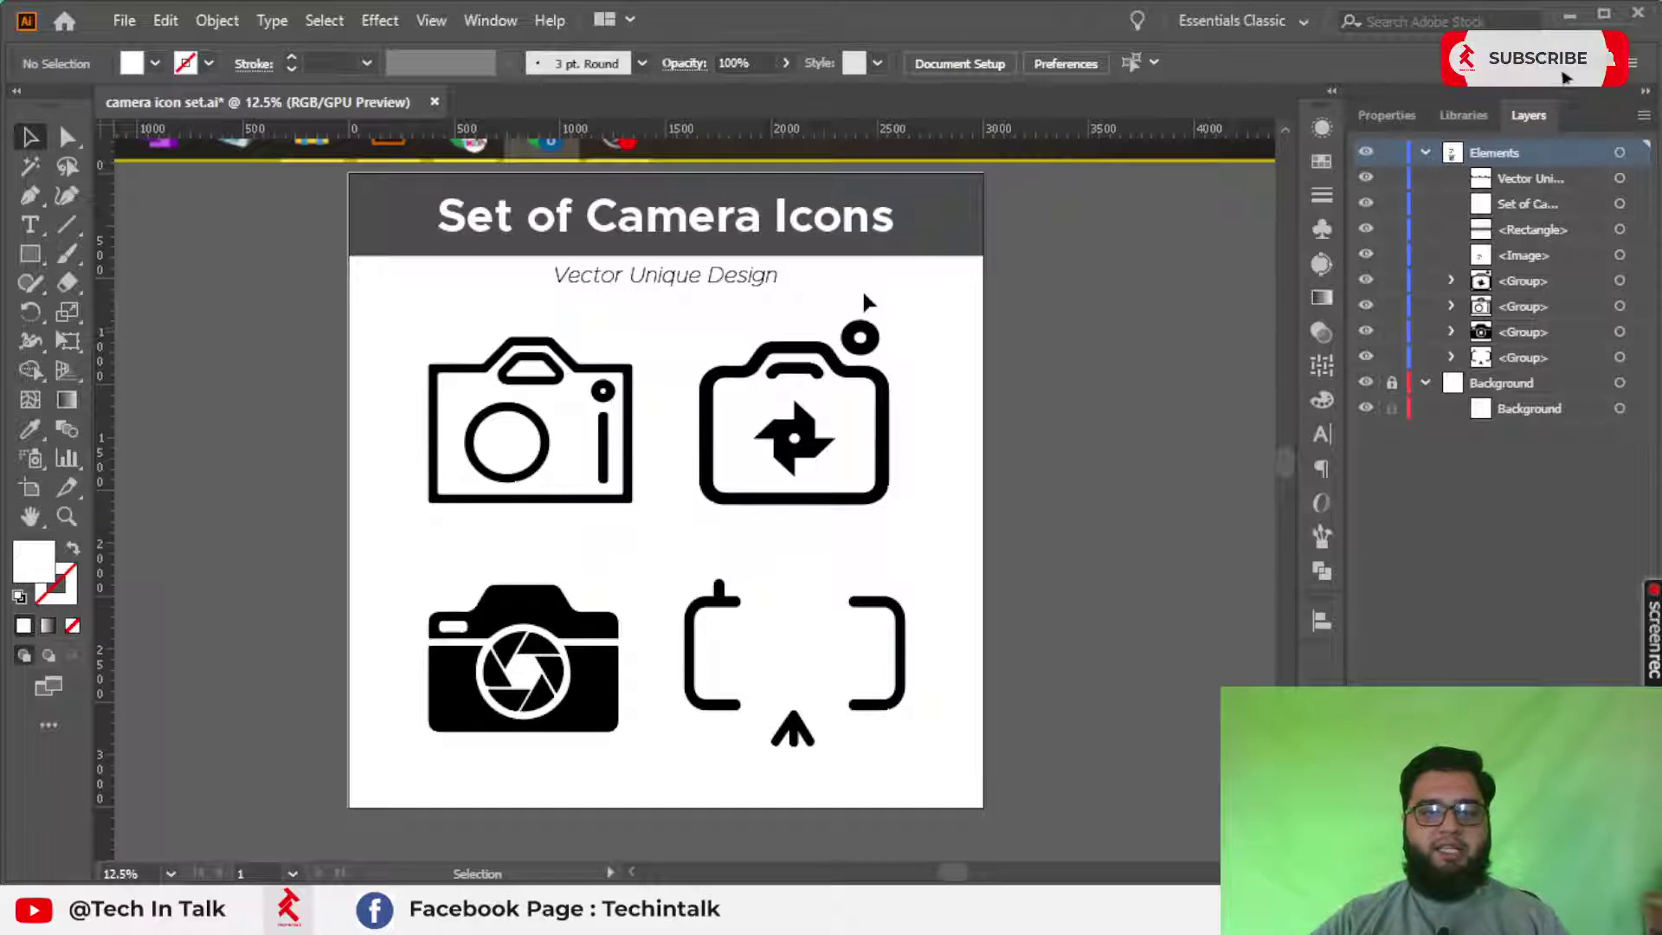
Step: Shrink the title to about 202 pt so it fits inside the banner
{"action": "left_click", "coordinate": [745, 275]}
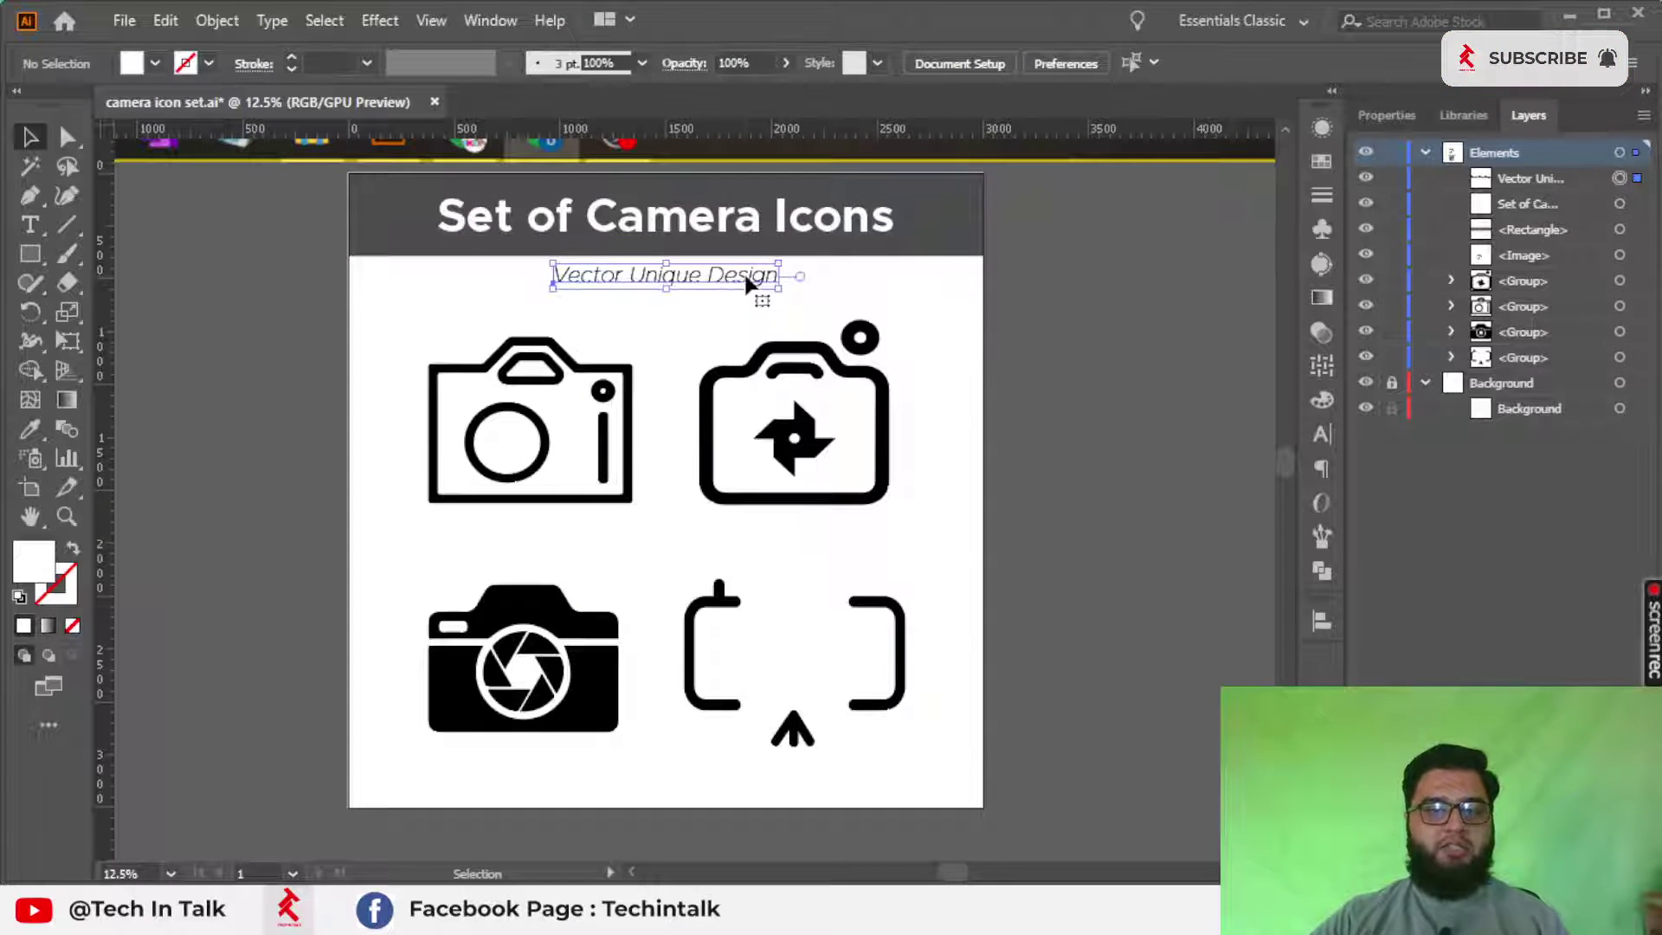
{"action": "left_click", "coordinate": [701, 234]}
{"action": "scroll", "coordinate": [701, 233], "scroll_direction": "up", "scroll_amount": 1}
{"action": "scroll", "coordinate": [701, 234], "scroll_direction": "up", "scroll_amount": 1}
{"action": "left_click_drag", "start_coordinate": [1089, 218], "coordinate": [1048, 220], "text": "alt+shift"}
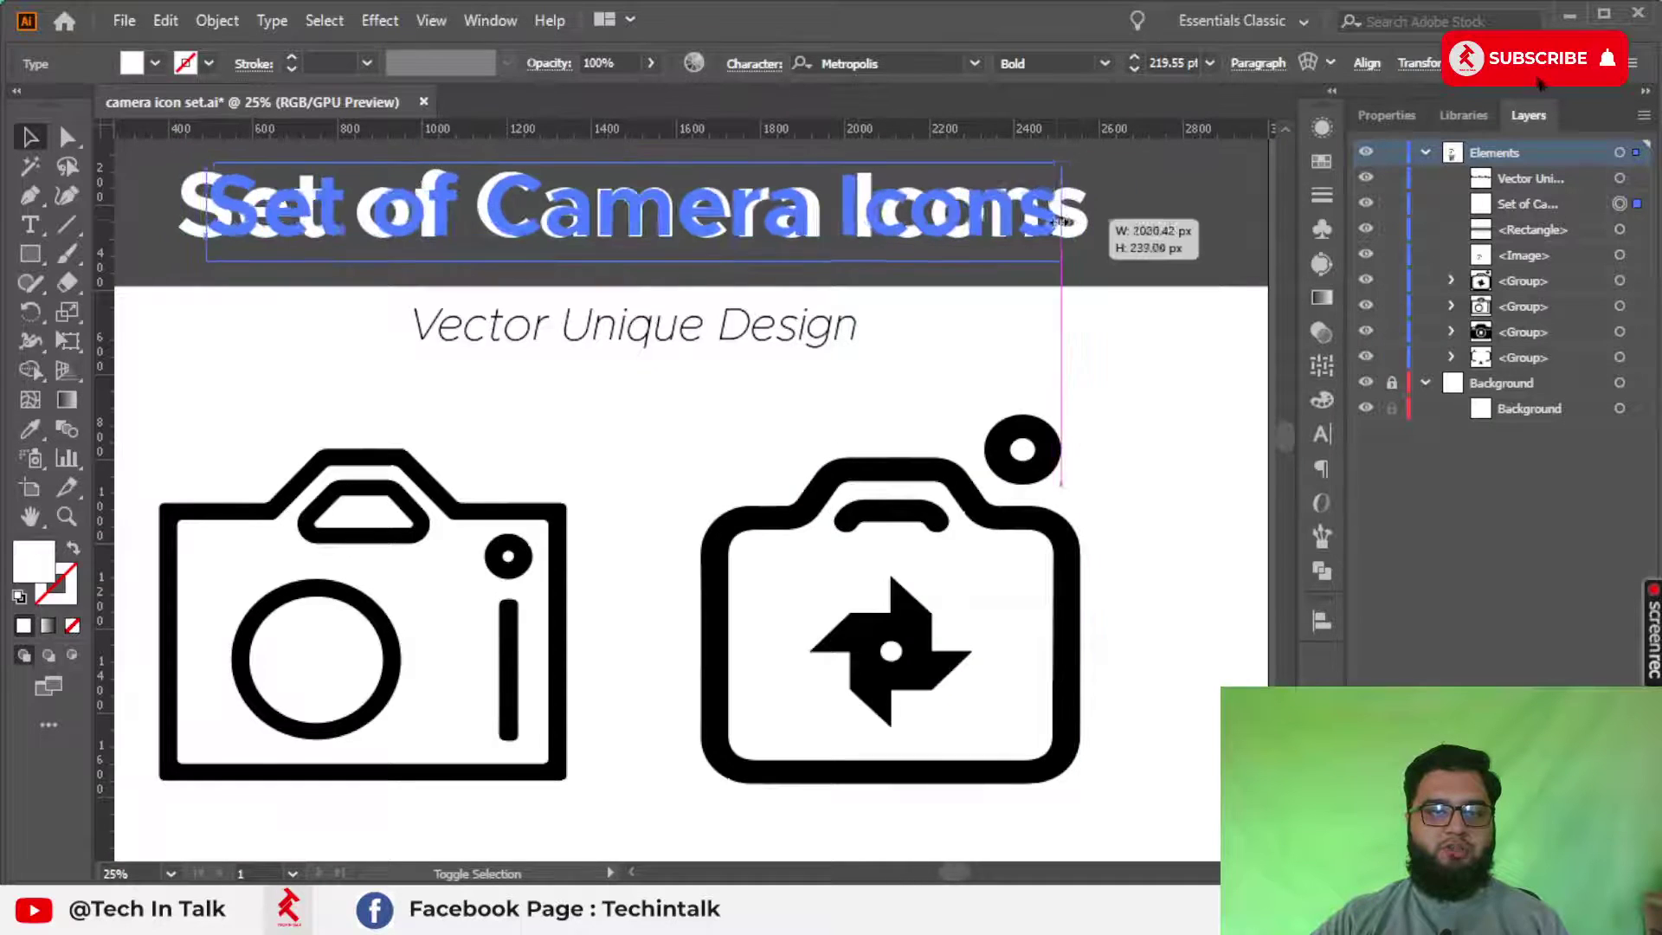
{"action": "scroll", "coordinate": [1049, 220], "scroll_direction": "down", "scroll_amount": 2, "text": "alt"}
{"action": "left_click", "coordinate": [1304, 298]}
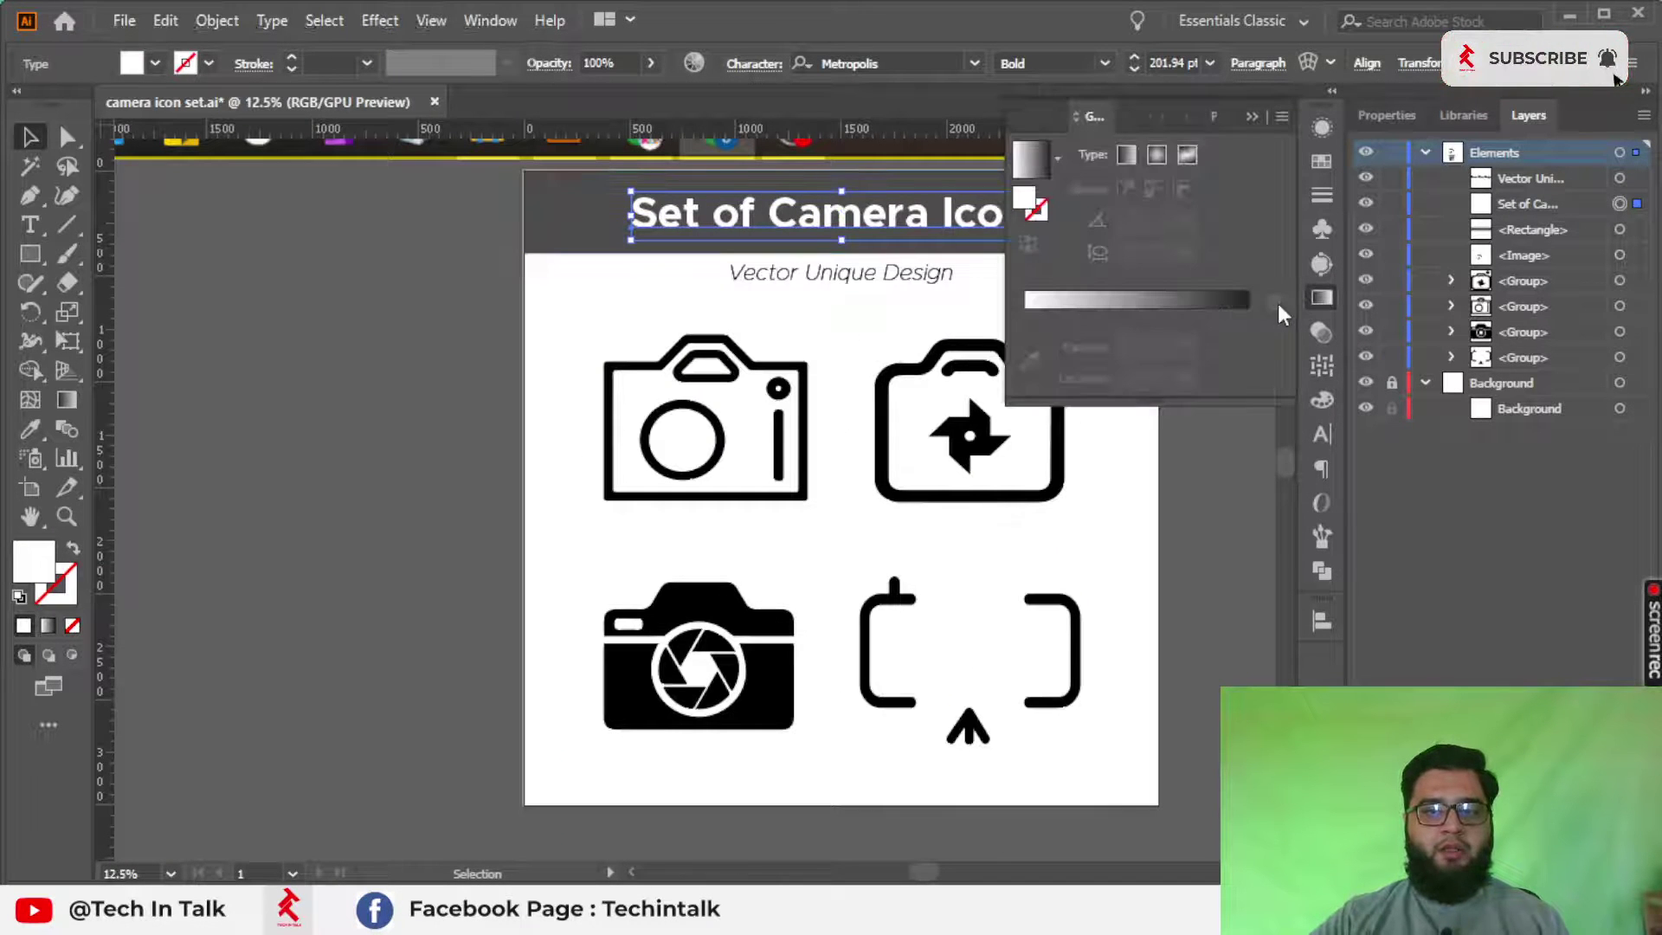
{"action": "left_click", "coordinate": [1223, 479]}
{"action": "left_click_drag", "start_coordinate": [1223, 479], "coordinate": [1106, 457]}
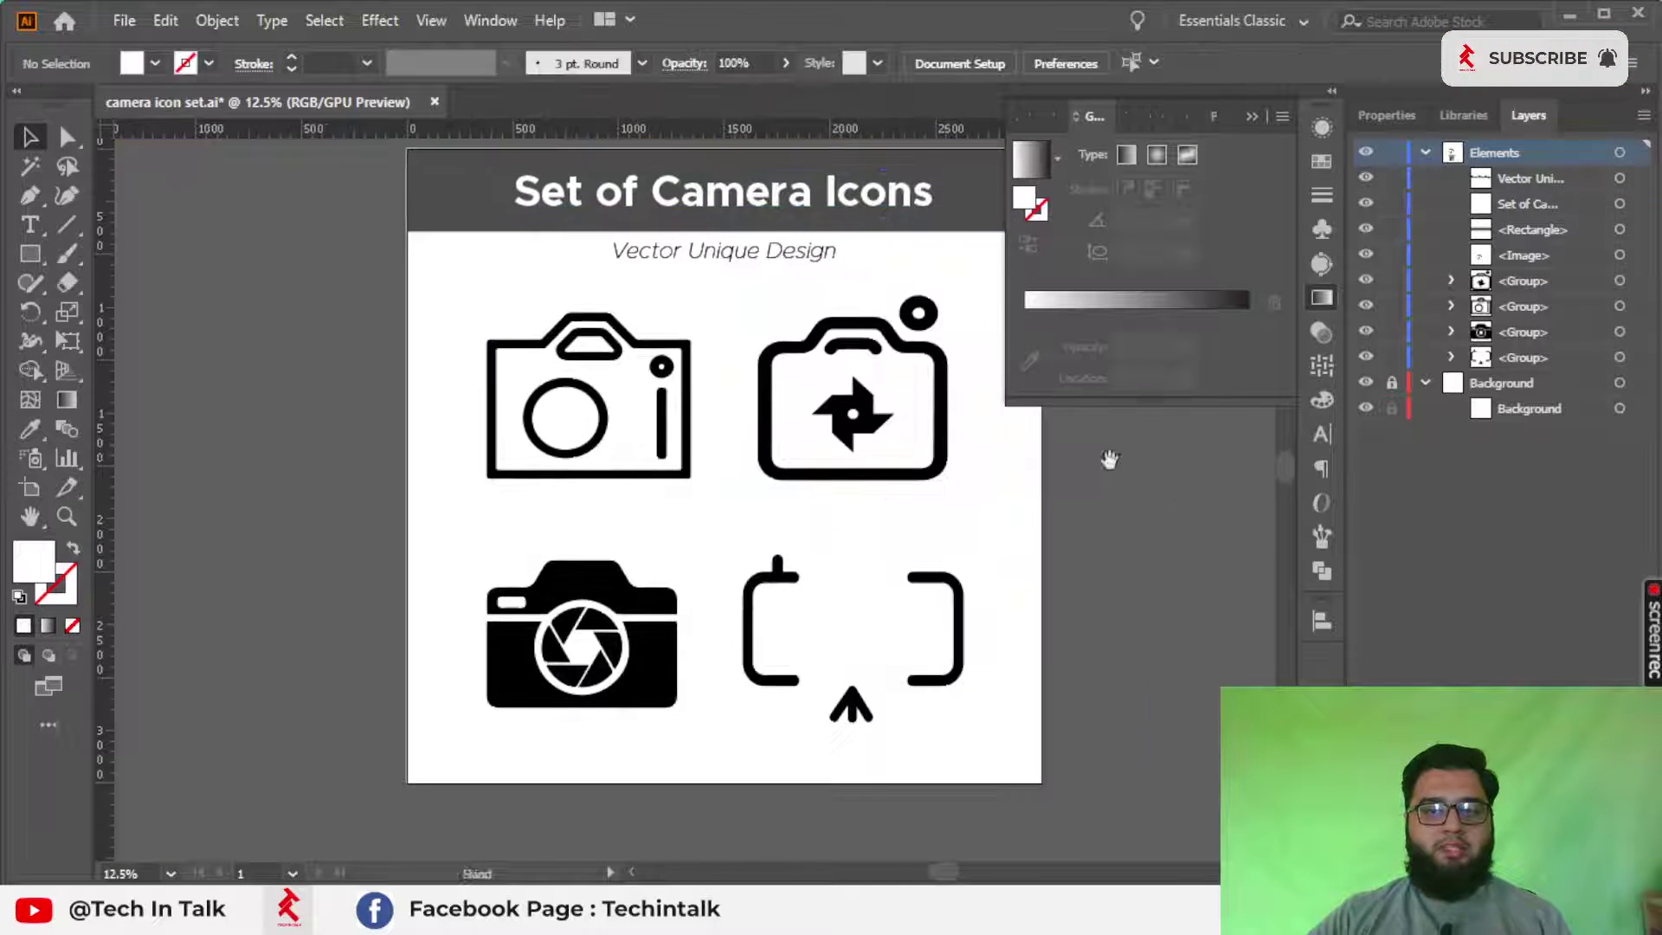
{"action": "left_click", "coordinate": [1255, 120]}
Step: Select the pinwheel and bracket cameras, undoing an accidental widening of the pinwheel
{"action": "left_click", "coordinate": [948, 383]}
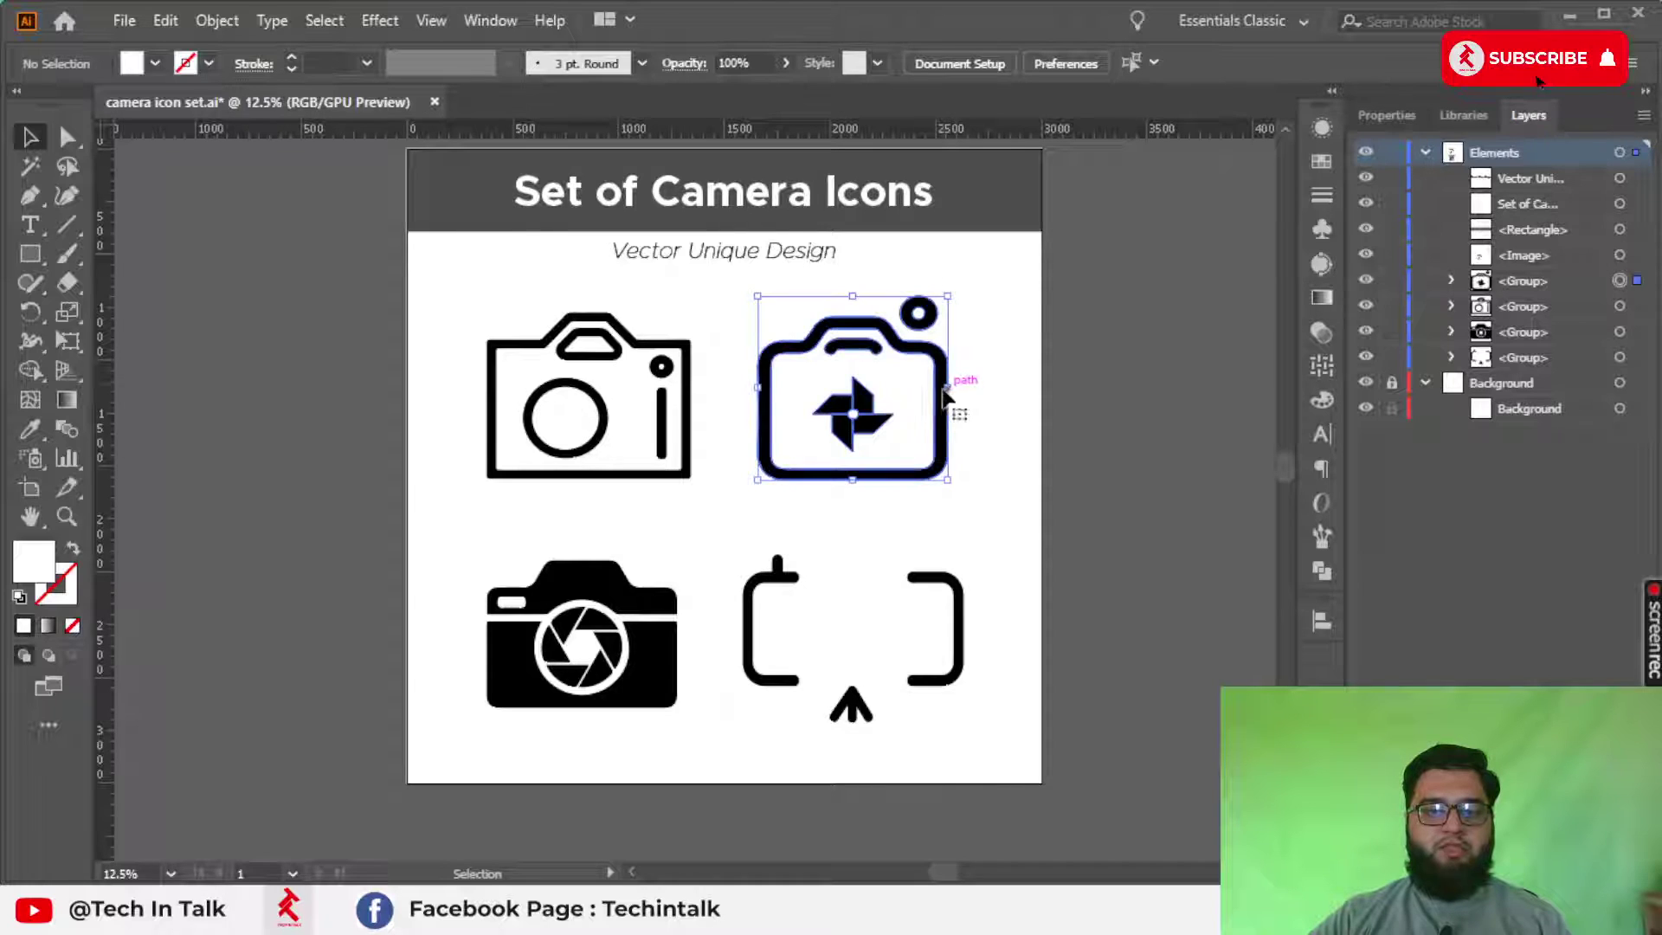
{"action": "scroll", "coordinate": [967, 617], "scroll_direction": "up", "scroll_amount": 1, "text": "alt"}
{"action": "left_click", "coordinate": [966, 617]}
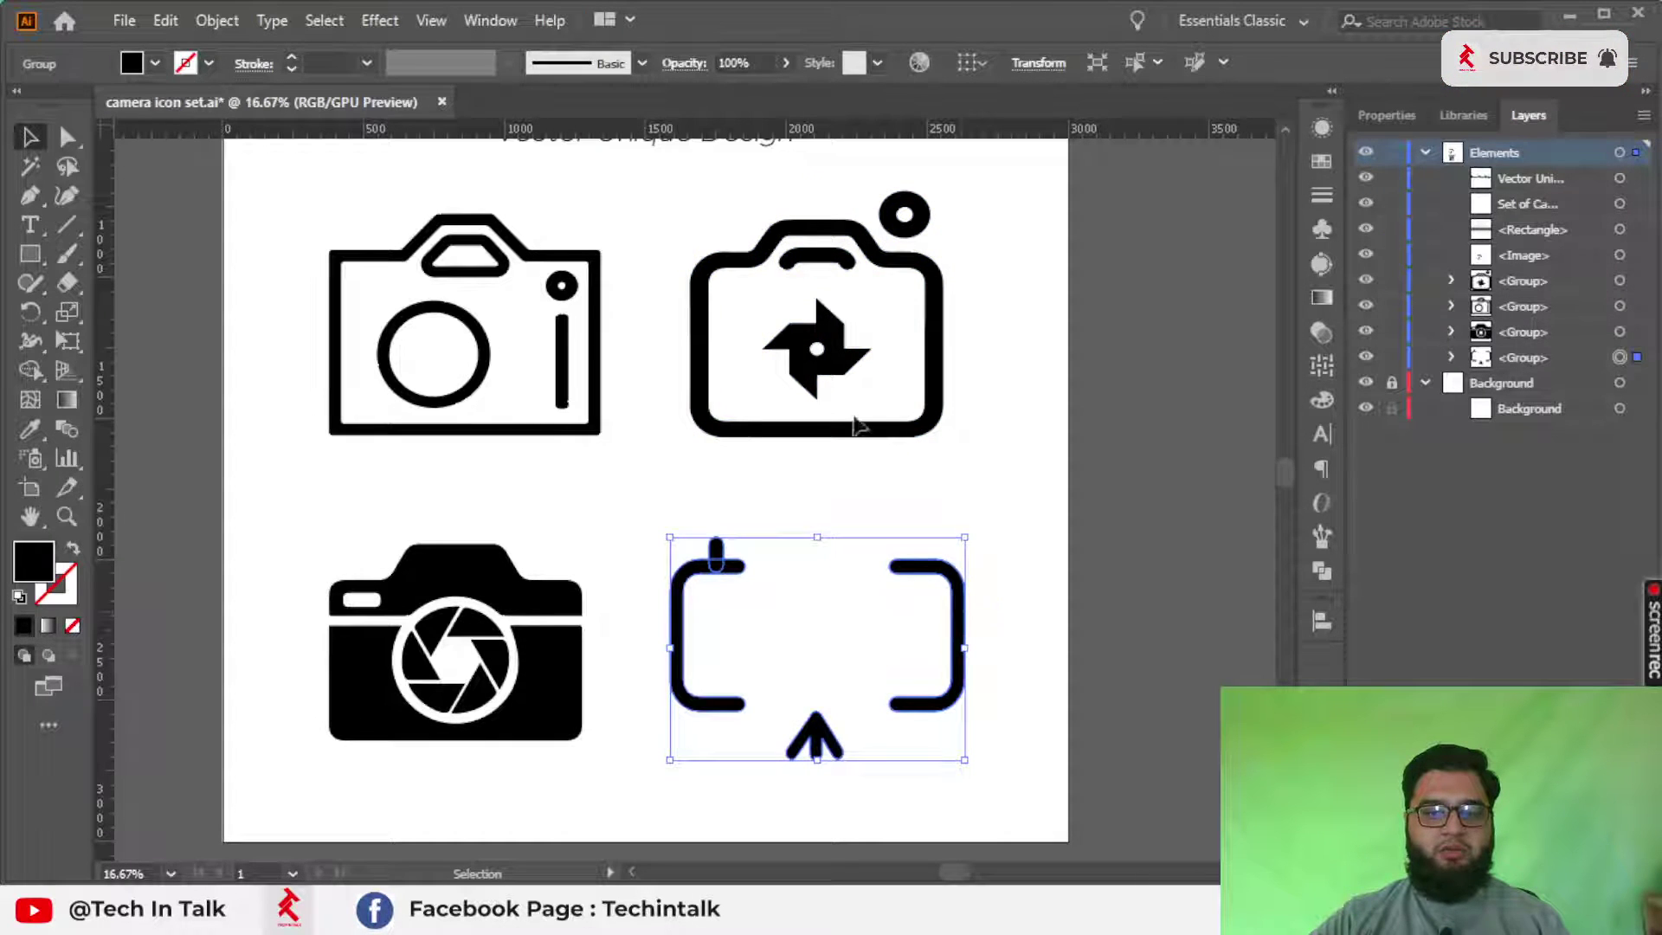
{"action": "left_click", "coordinate": [942, 343]}
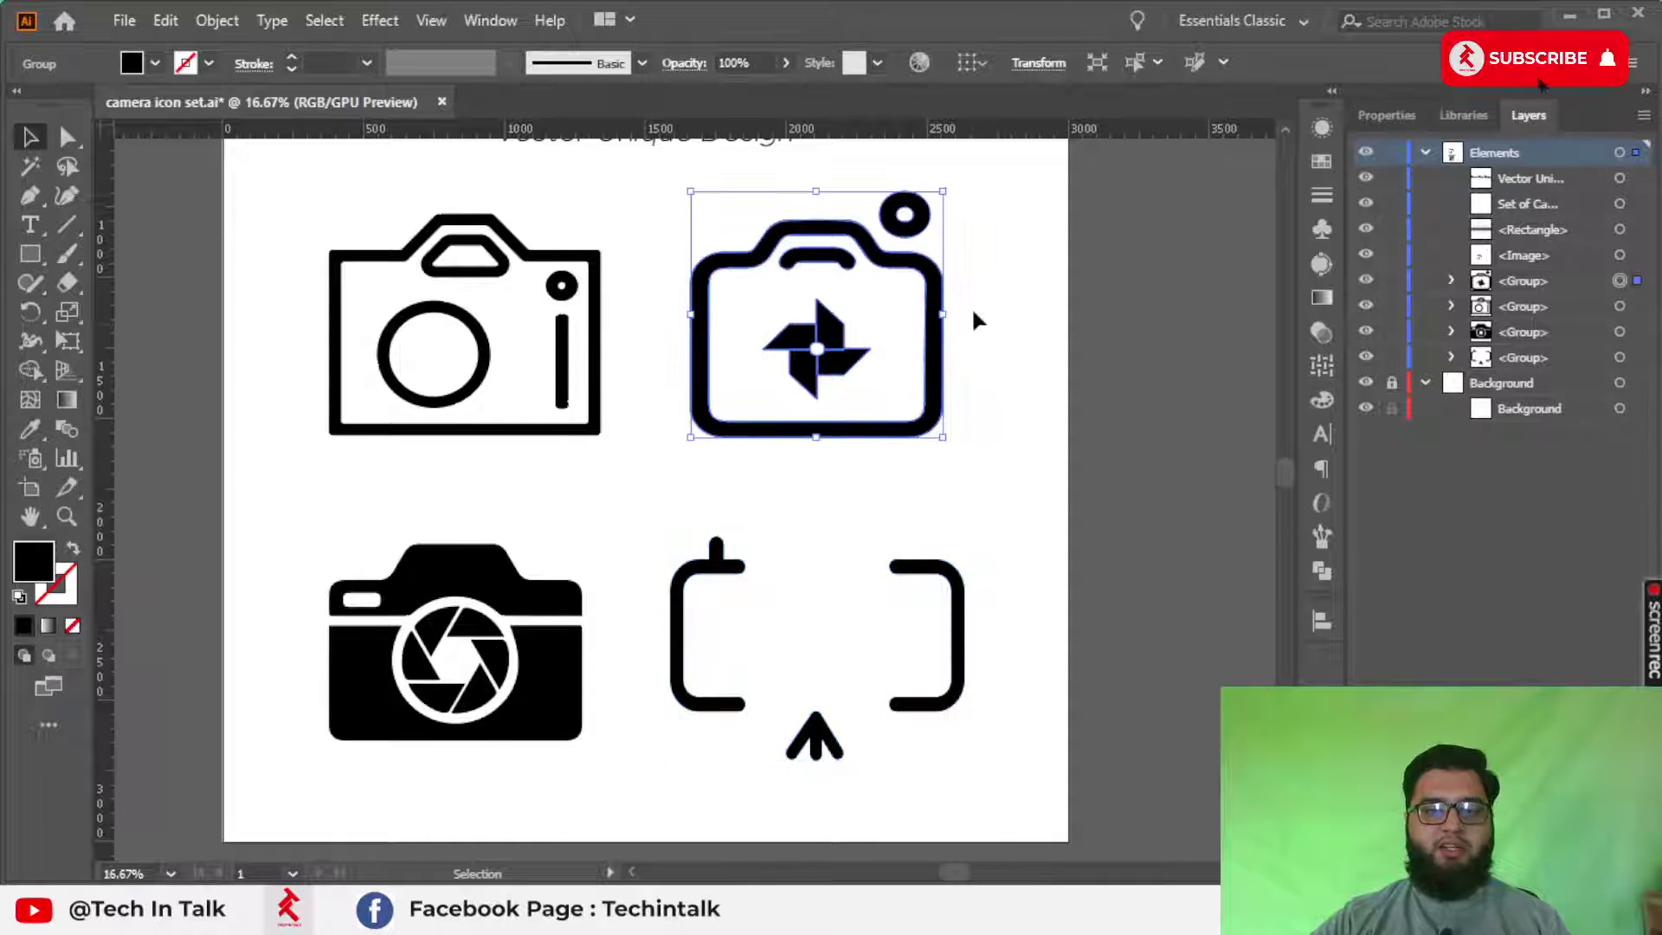
{"action": "left_click_drag", "start_coordinate": [943, 314], "coordinate": [963, 316]}
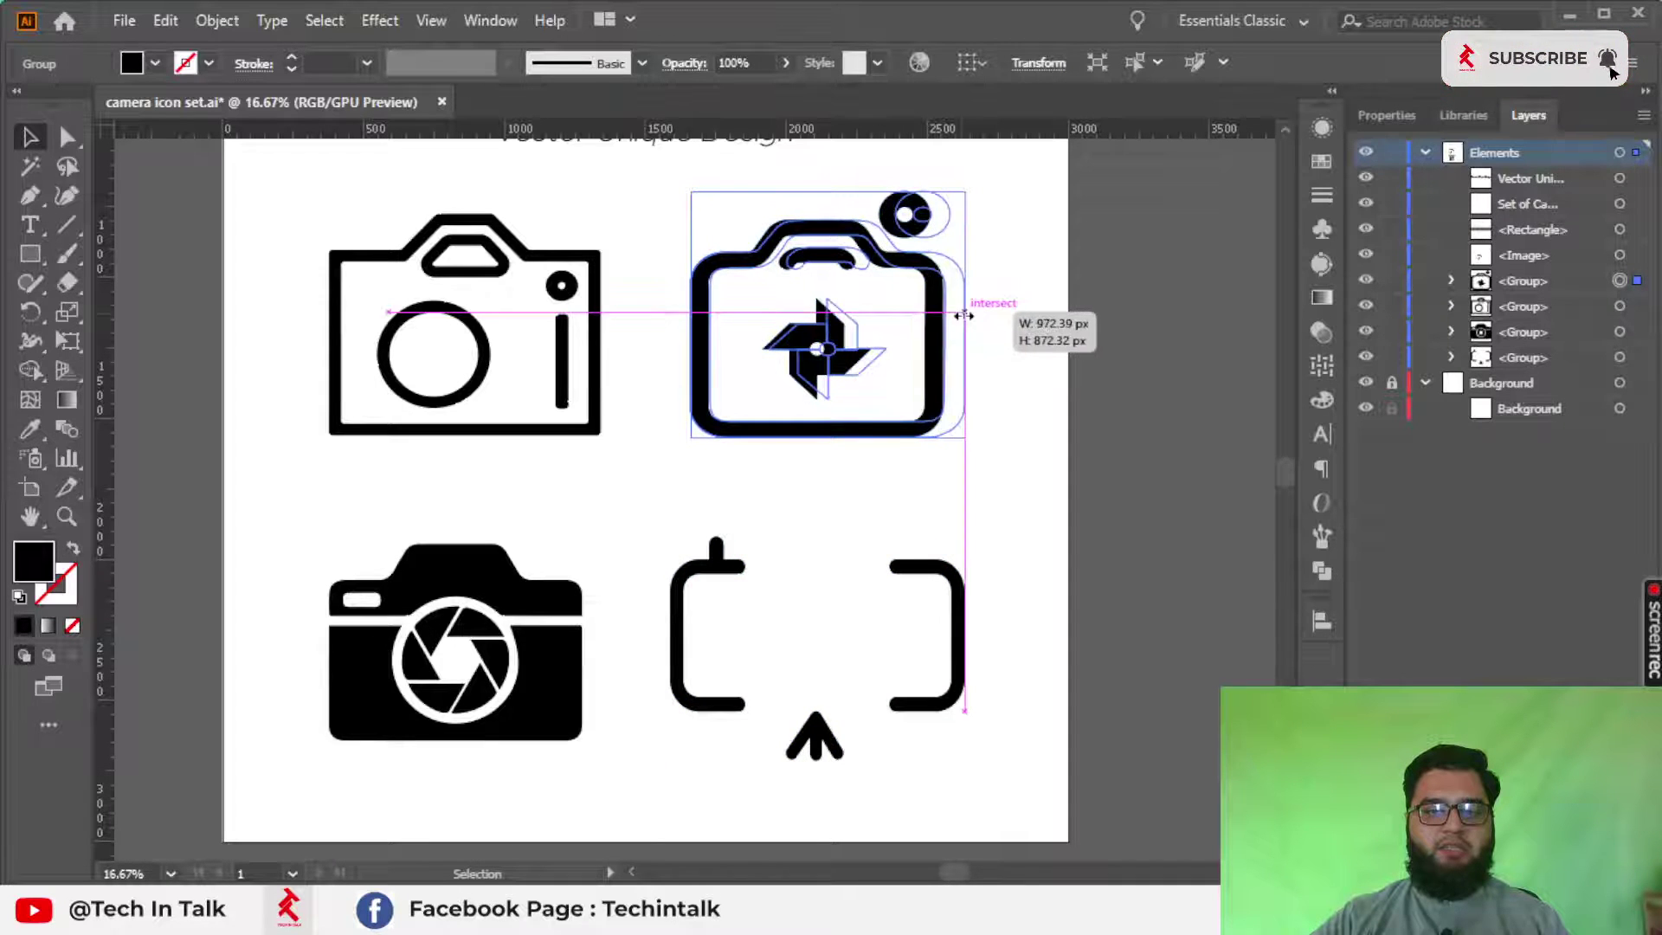
{"action": "key", "text": "ctrl+z"}
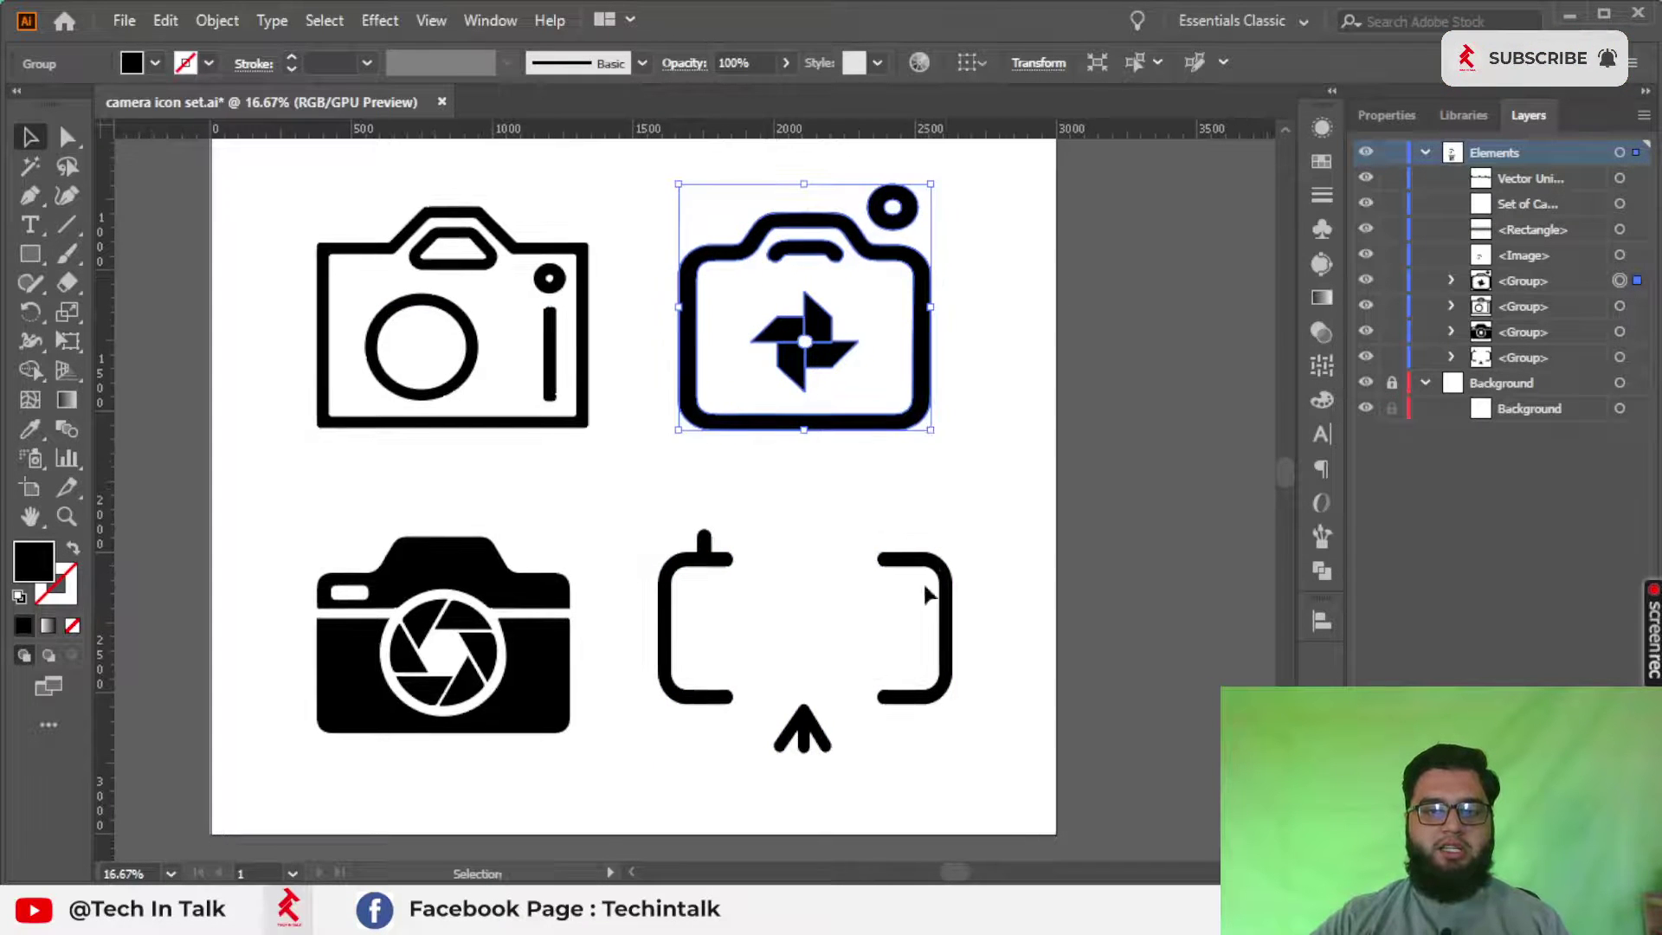
{"action": "left_click", "coordinate": [952, 645]}
{"action": "scroll", "coordinate": [952, 649], "scroll_direction": "up", "scroll_amount": 1}
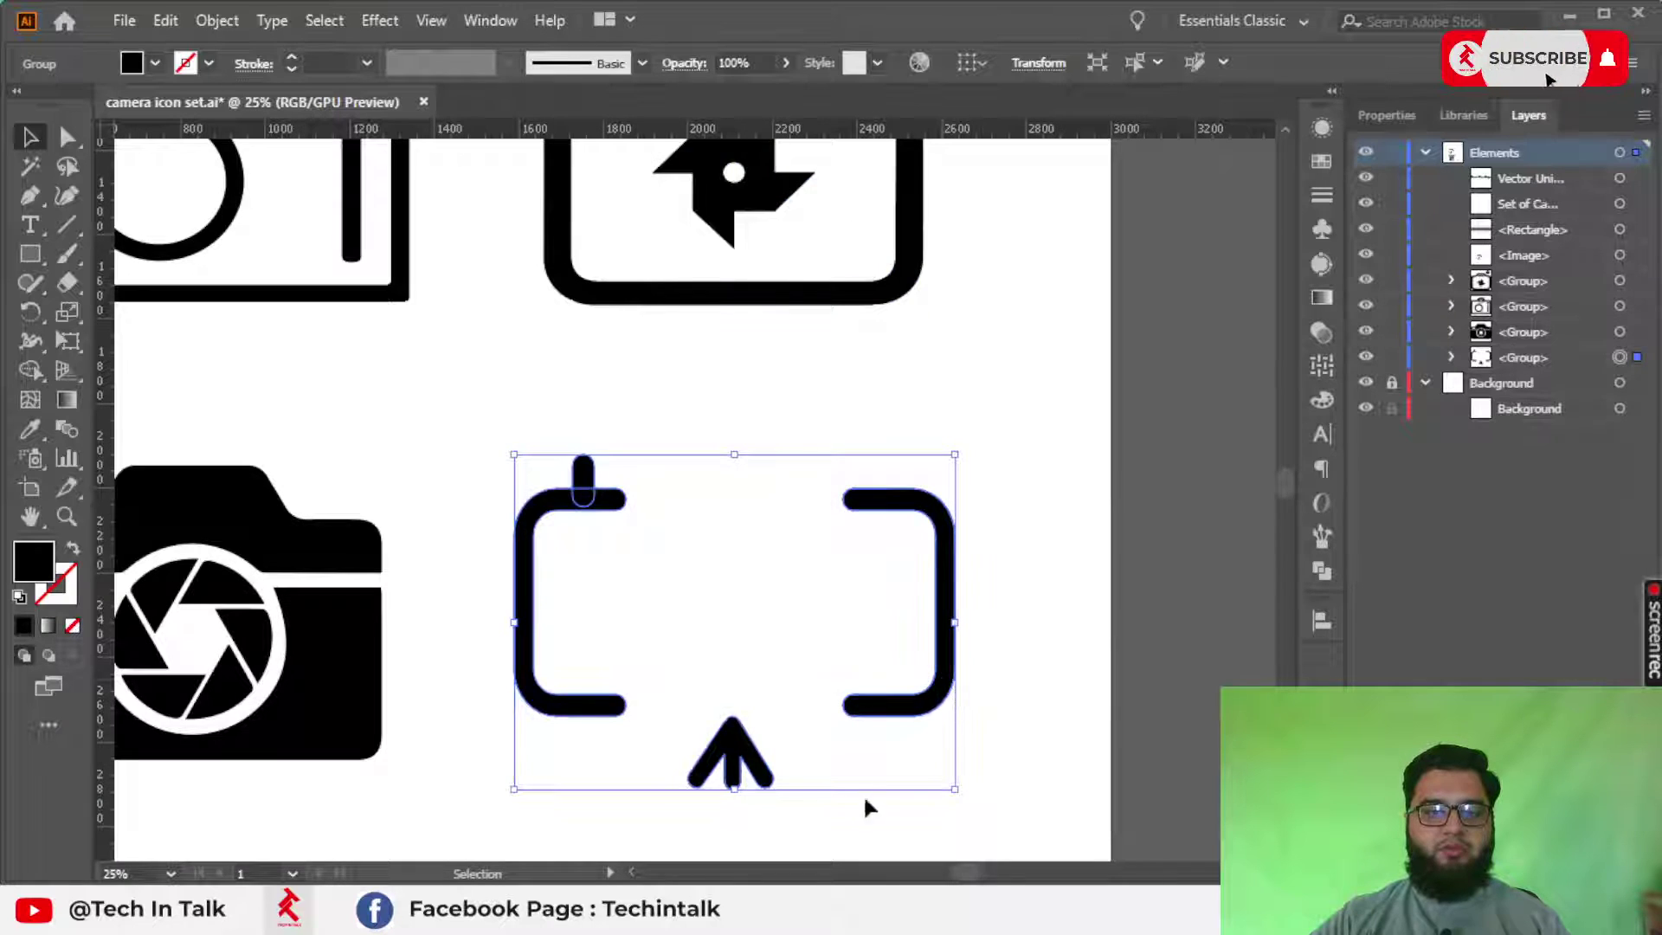
{"action": "scroll", "coordinate": [846, 430], "scroll_direction": "down", "scroll_amount": 2}
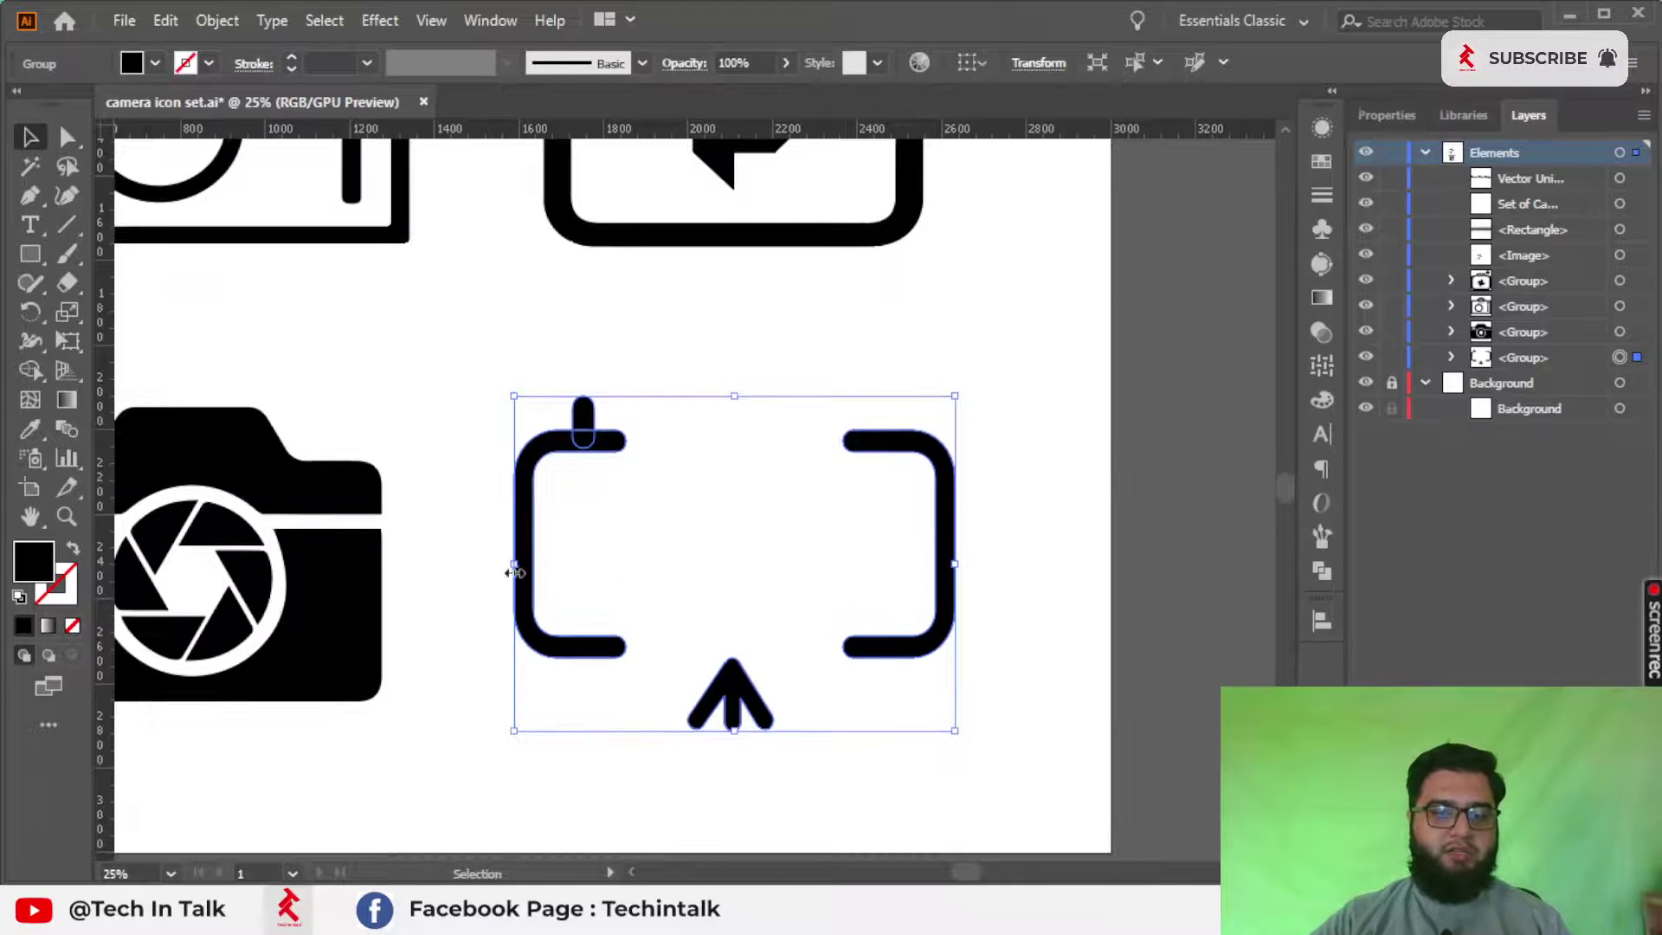
Step: Stretch the pinwheel camera's left edge outward and bring the whole icon grid into view
{"action": "left_click_drag", "start_coordinate": [515, 567], "coordinate": [526, 569]}
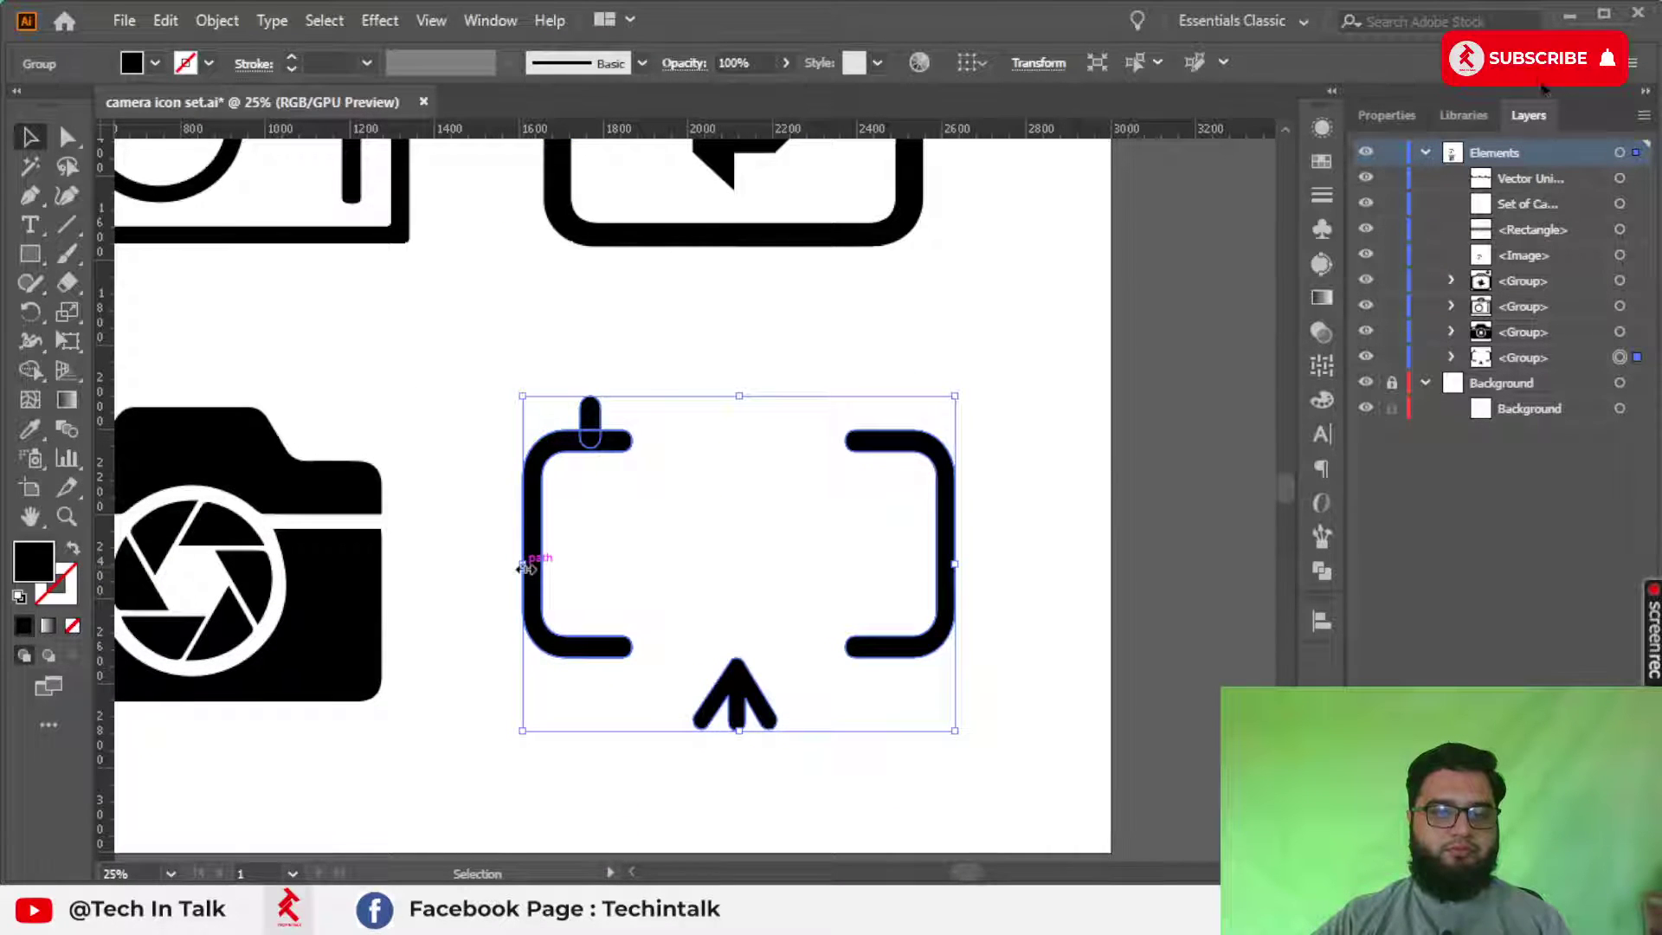
{"action": "scroll", "coordinate": [532, 520], "scroll_direction": "up", "scroll_amount": 3}
{"action": "left_click", "coordinate": [543, 399]}
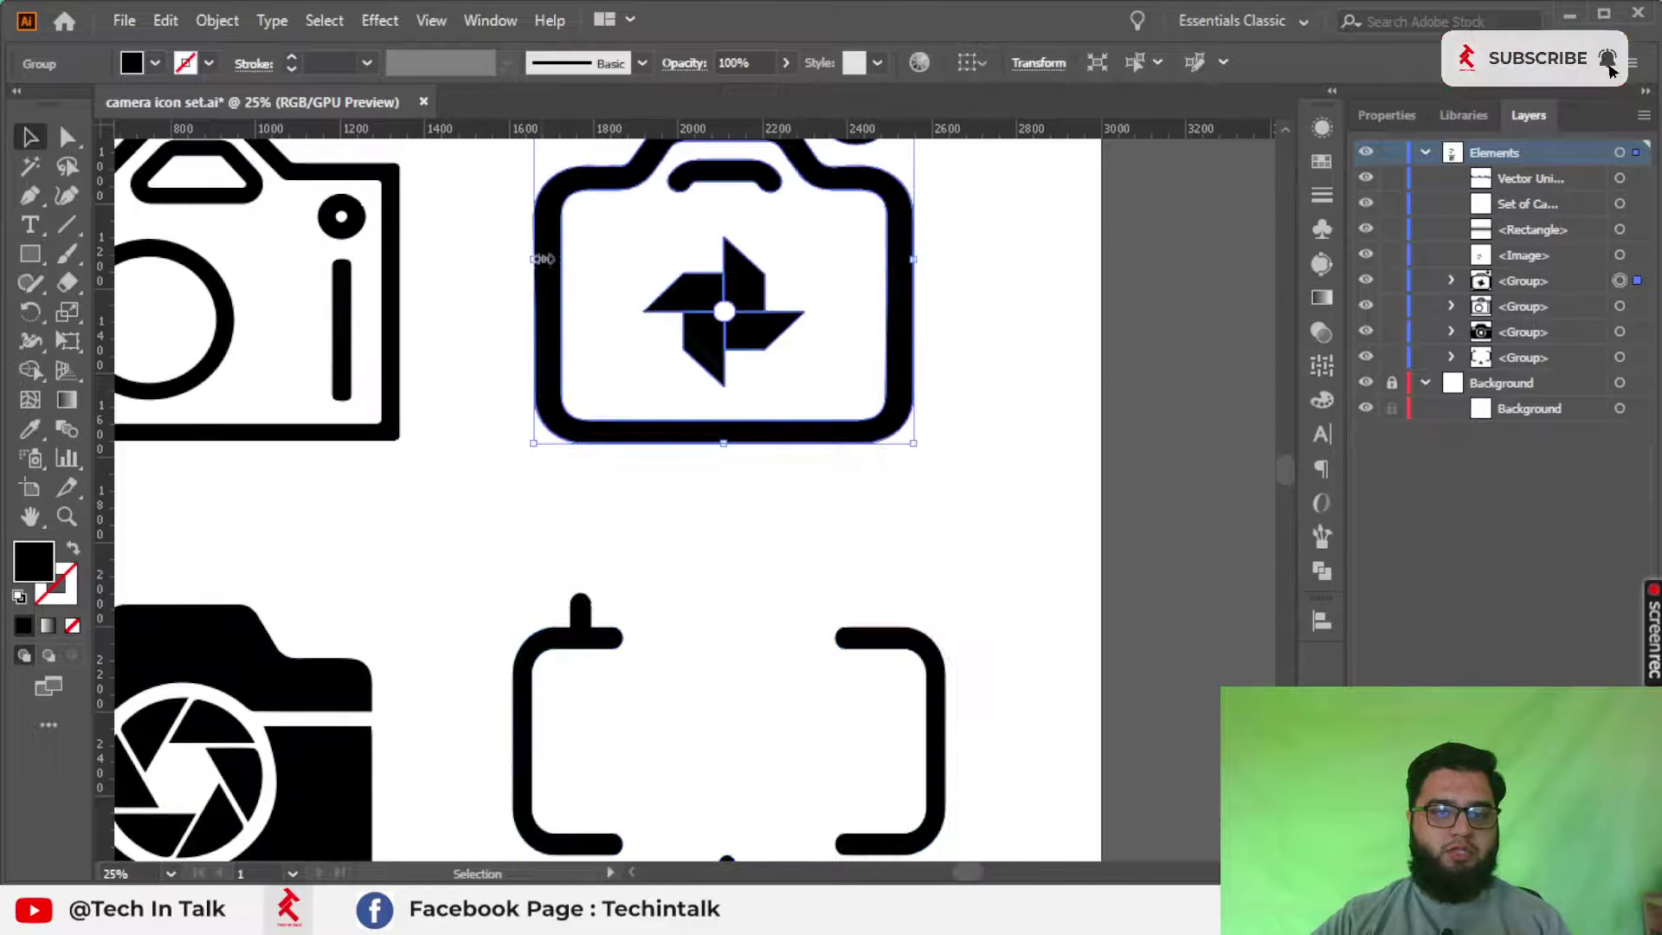
{"action": "left_click_drag", "start_coordinate": [542, 258], "coordinate": [514, 260]}
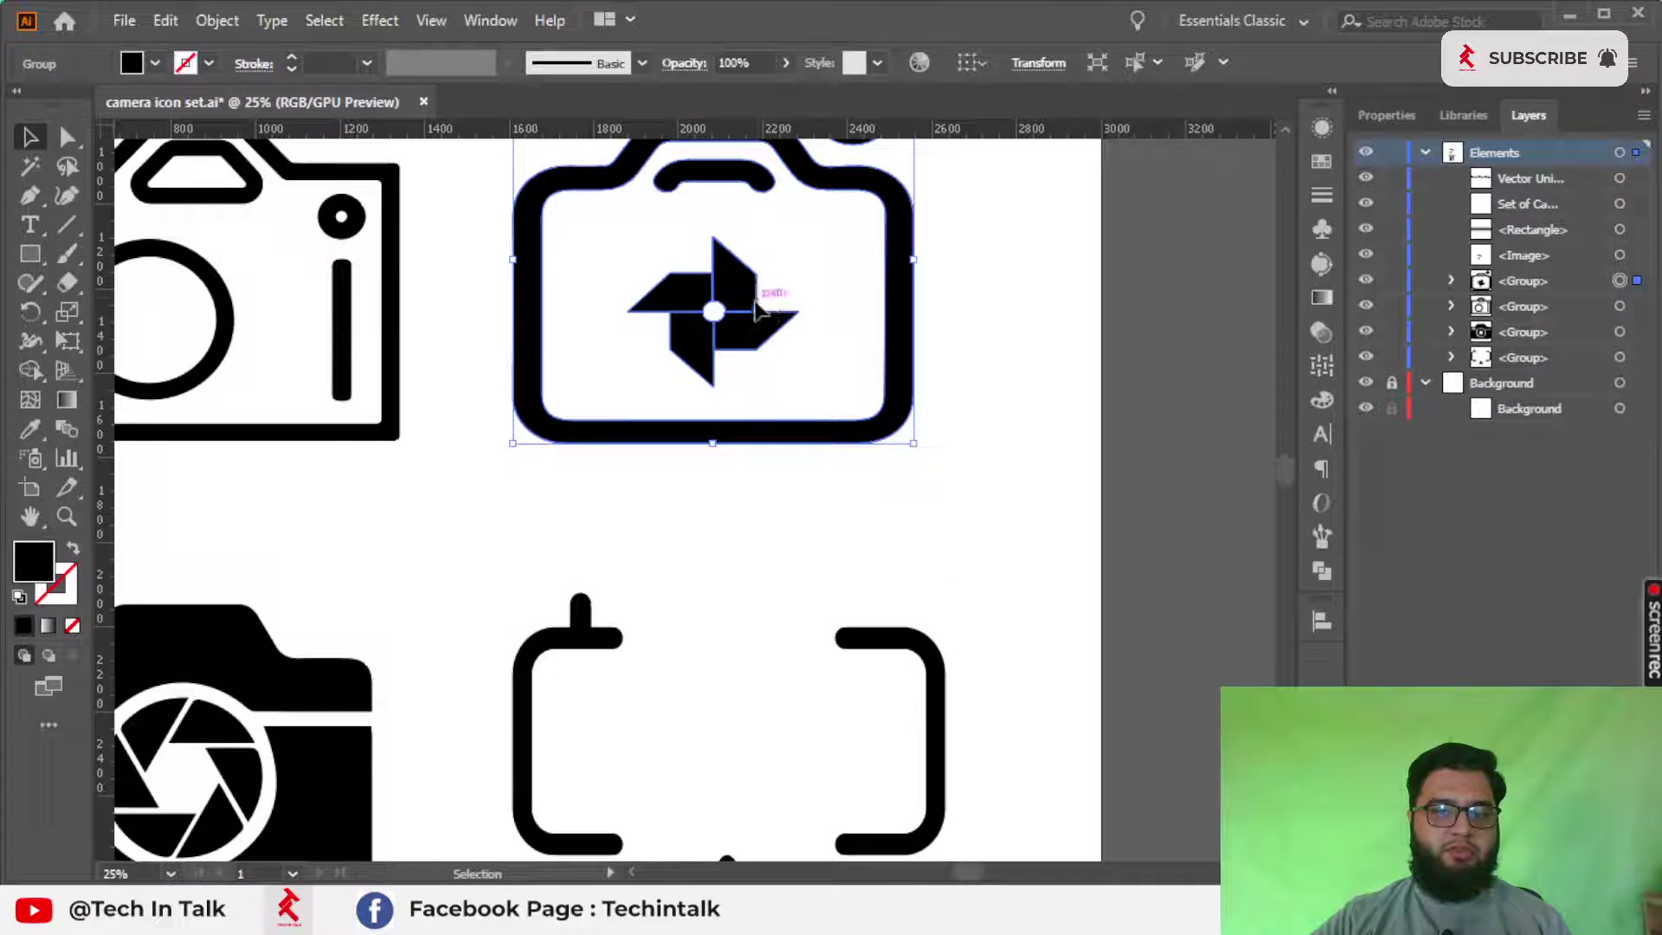
{"action": "key", "text": "ctrl+minus"}
{"action": "left_click_drag", "start_coordinate": [749, 289], "coordinate": [868, 374]}
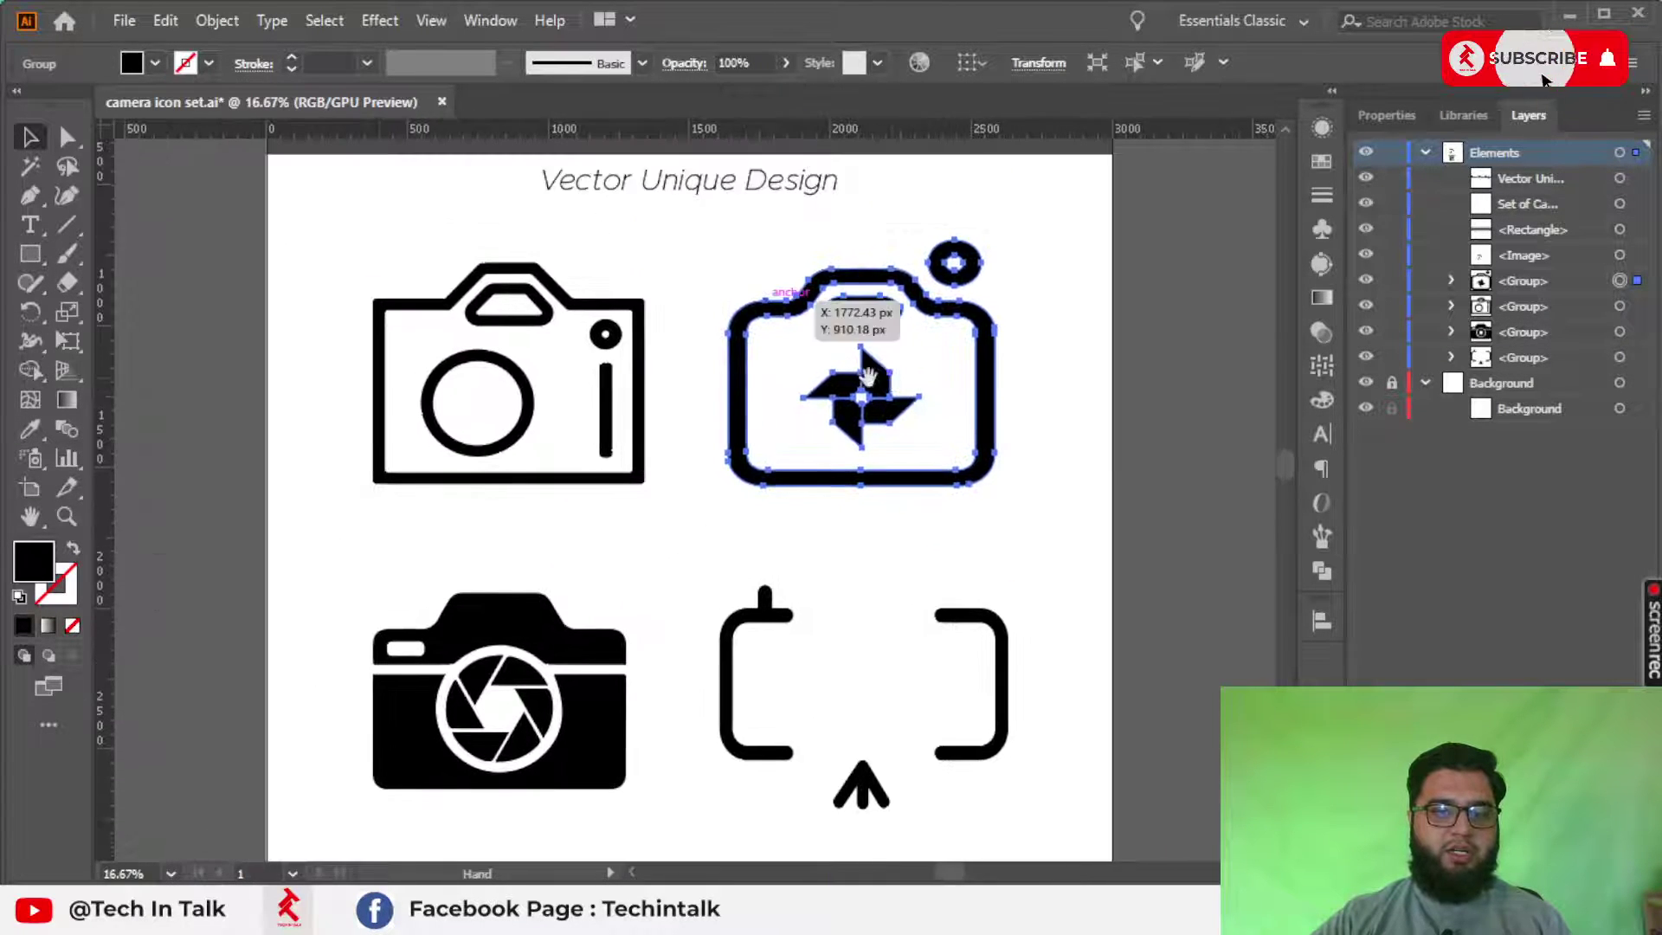
Step: Move the outline and pinwheel cameras down about 40 px, then nudge them up slightly
{"action": "left_click", "coordinate": [640, 406]}
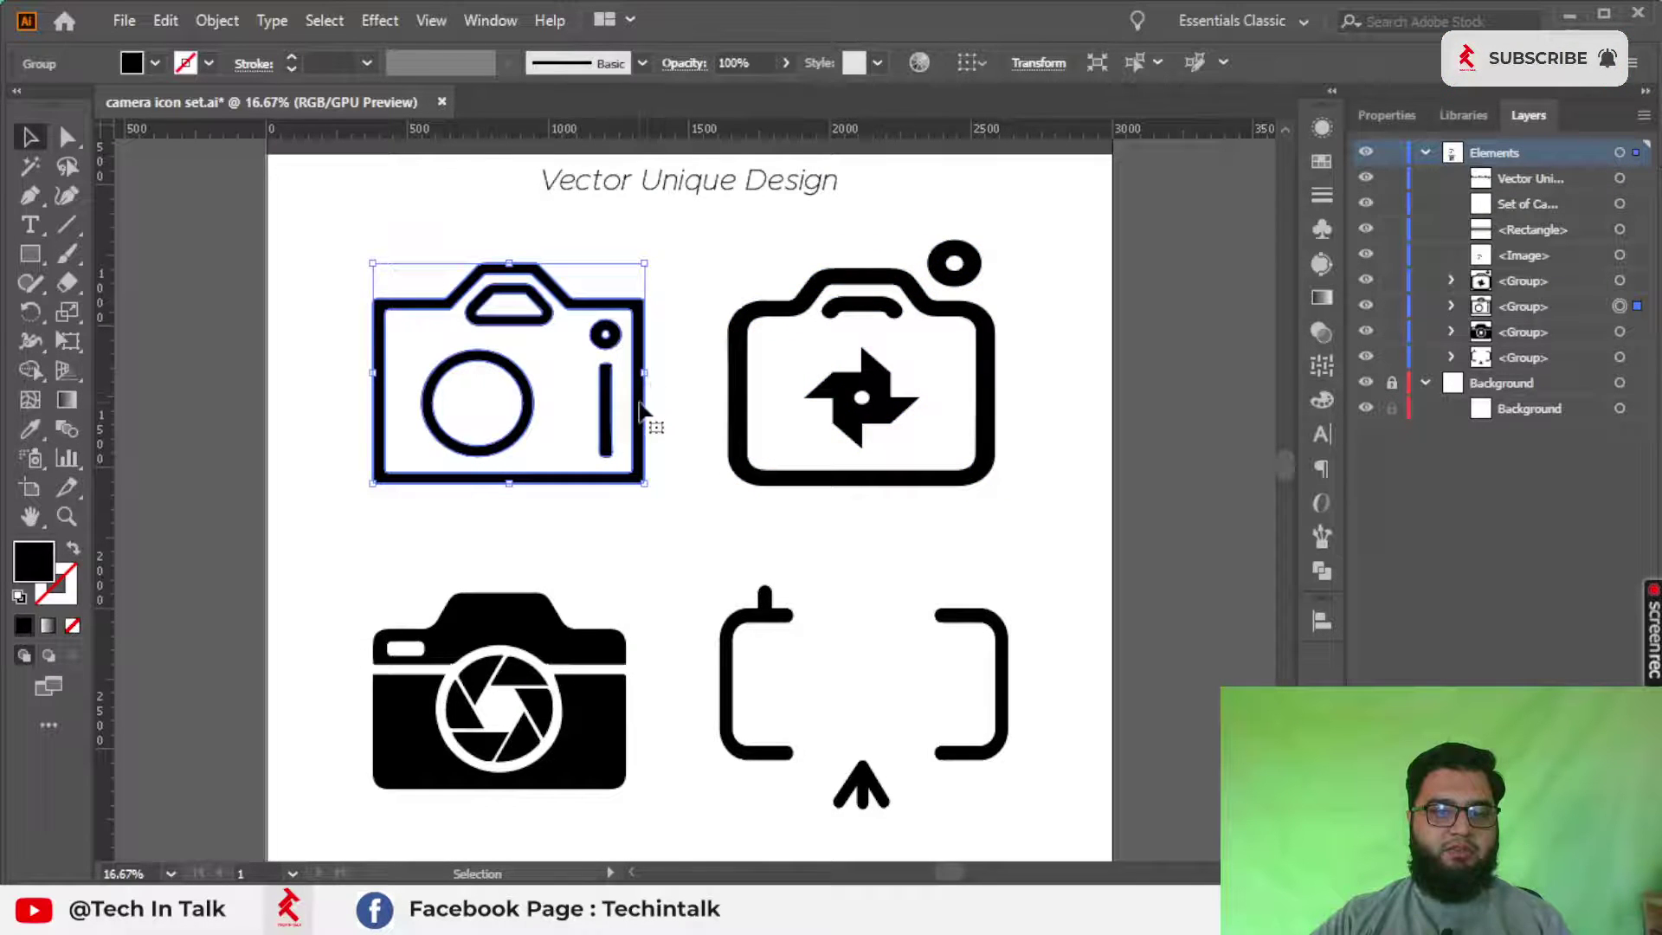
{"action": "left_click", "coordinate": [736, 437], "text": "shift"}
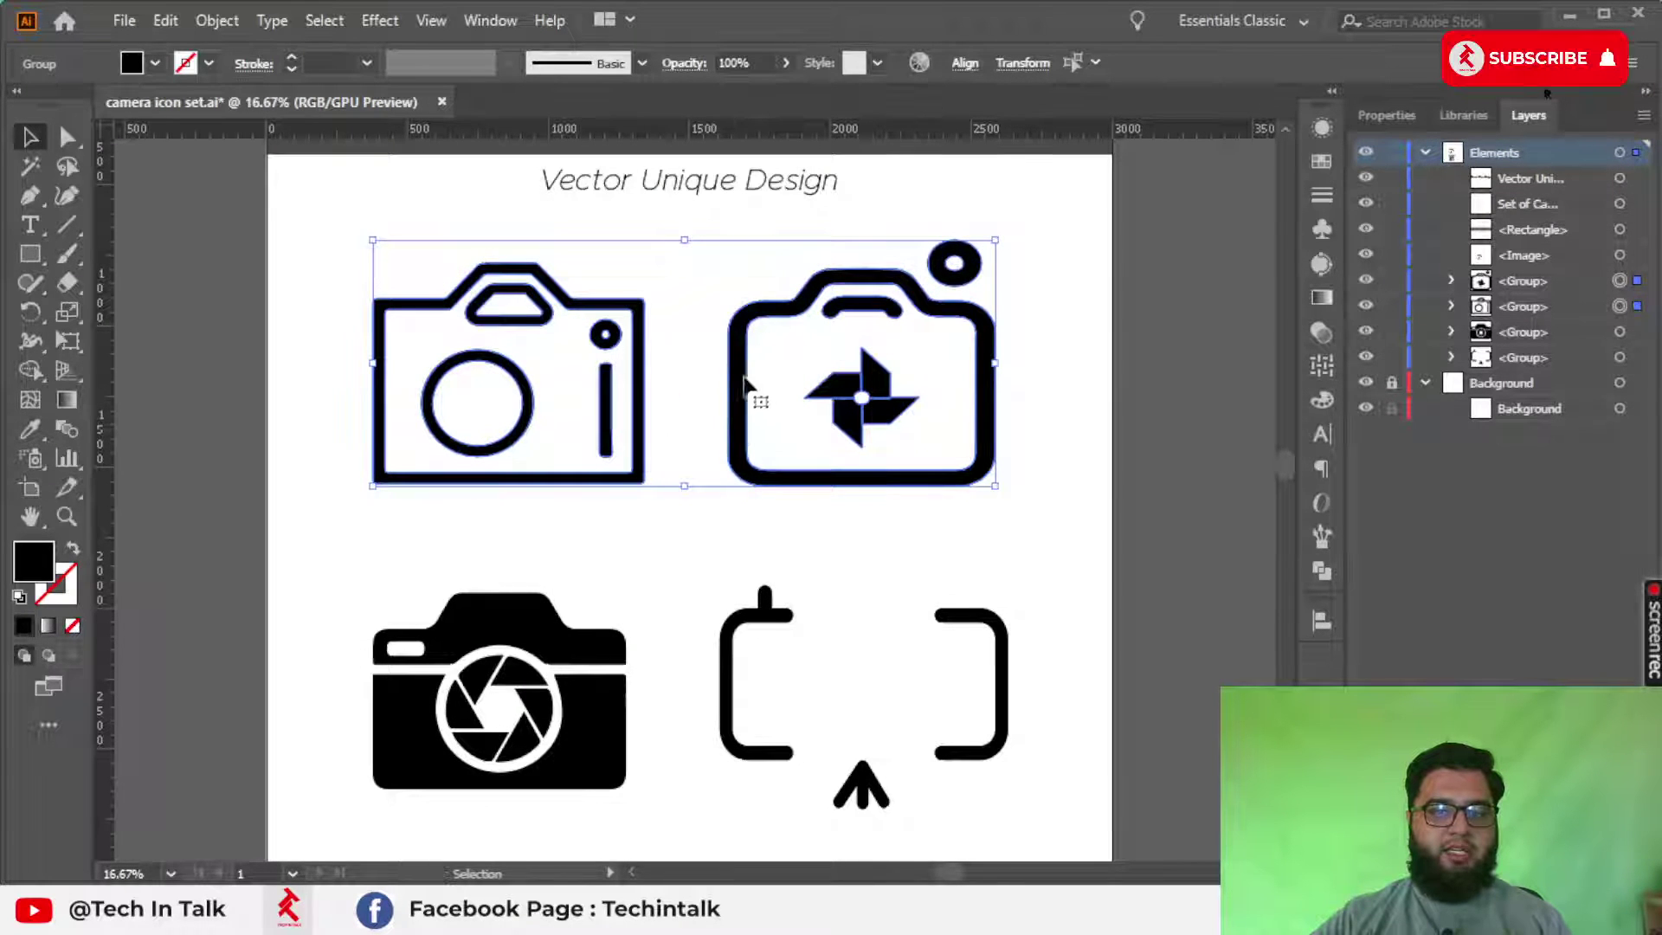
{"action": "left_click_drag", "start_coordinate": [744, 381], "coordinate": [737, 417]}
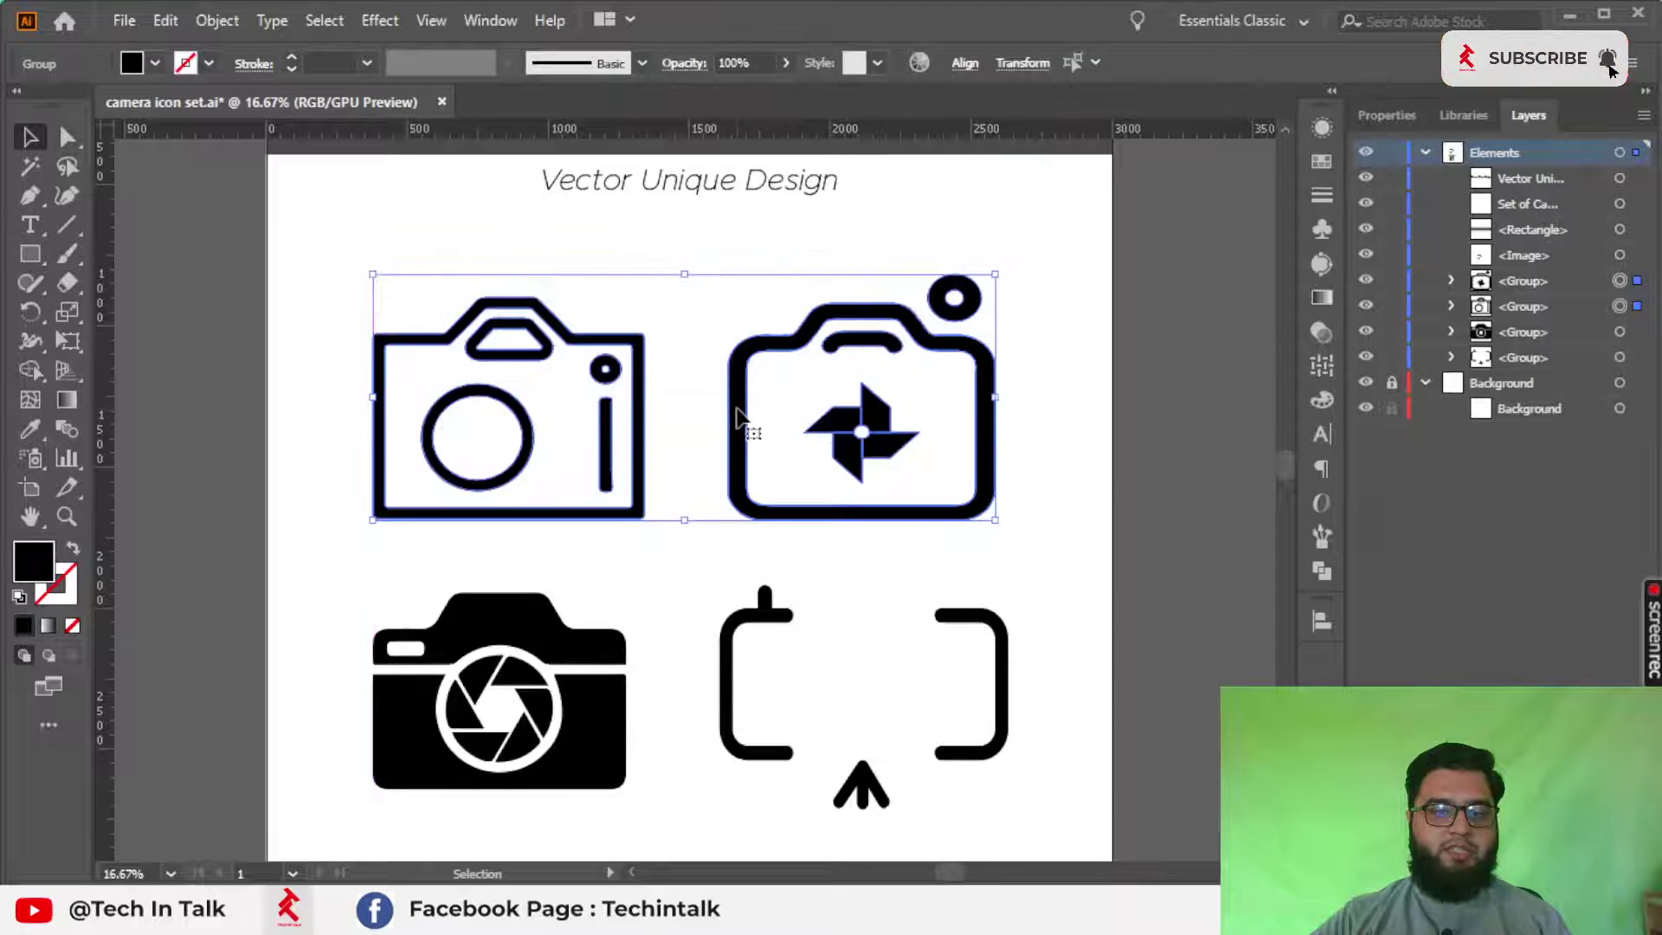
{"action": "scroll", "coordinate": [736, 416], "scroll_direction": "down", "scroll_amount": 2}
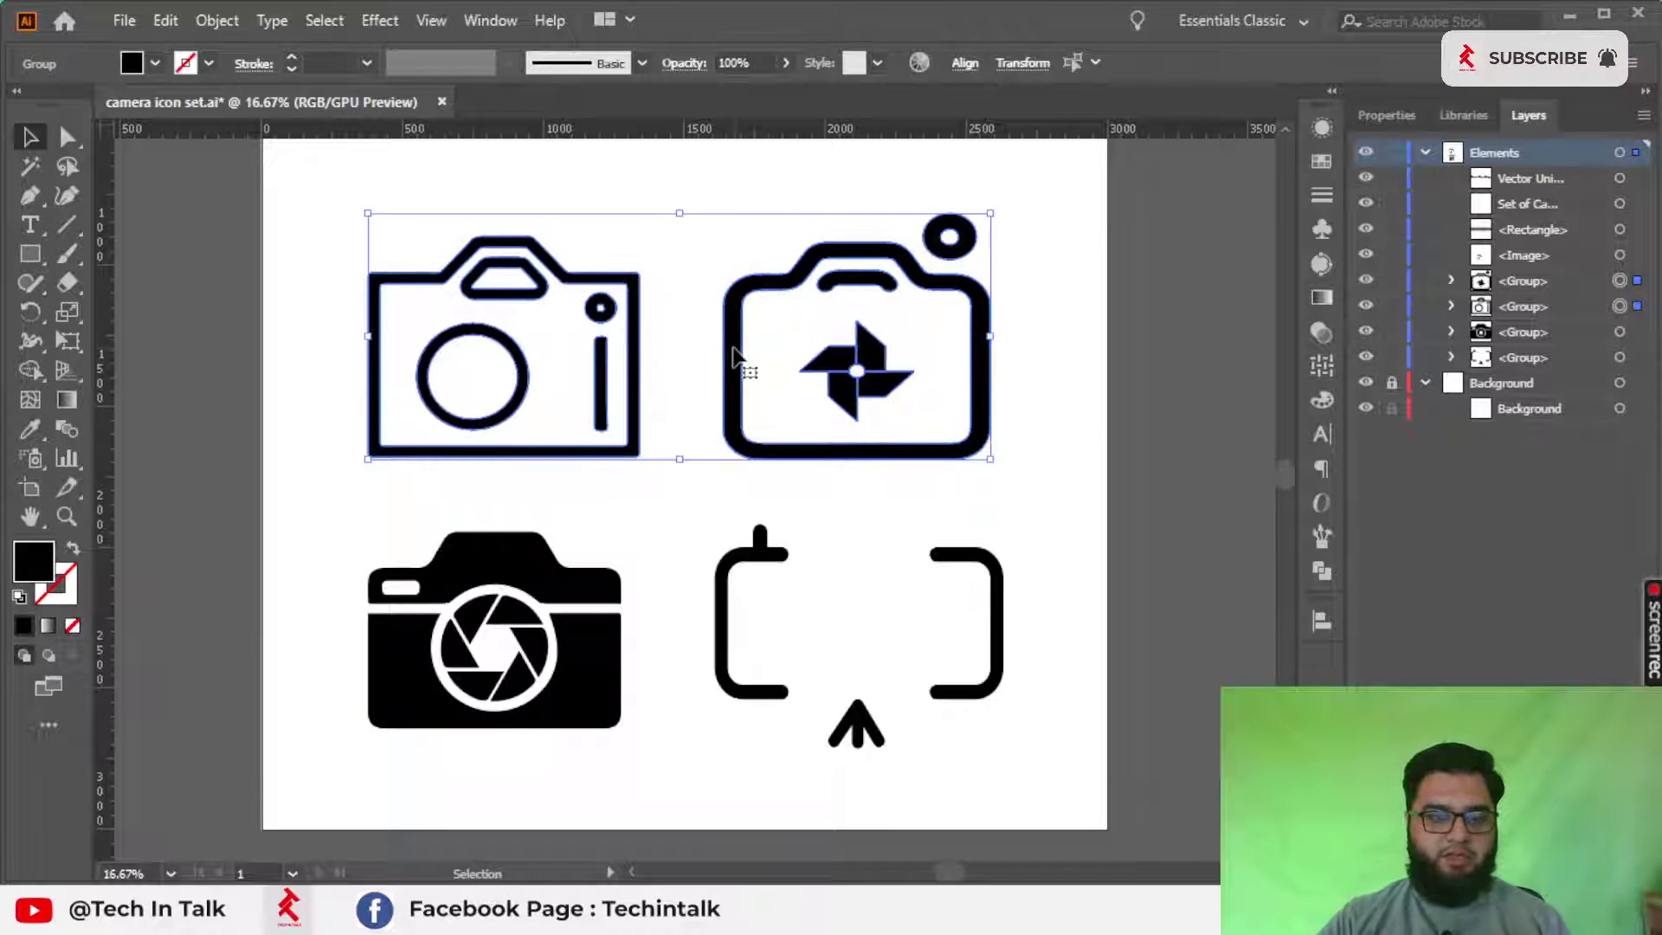
{"action": "key", "text": "Up"}
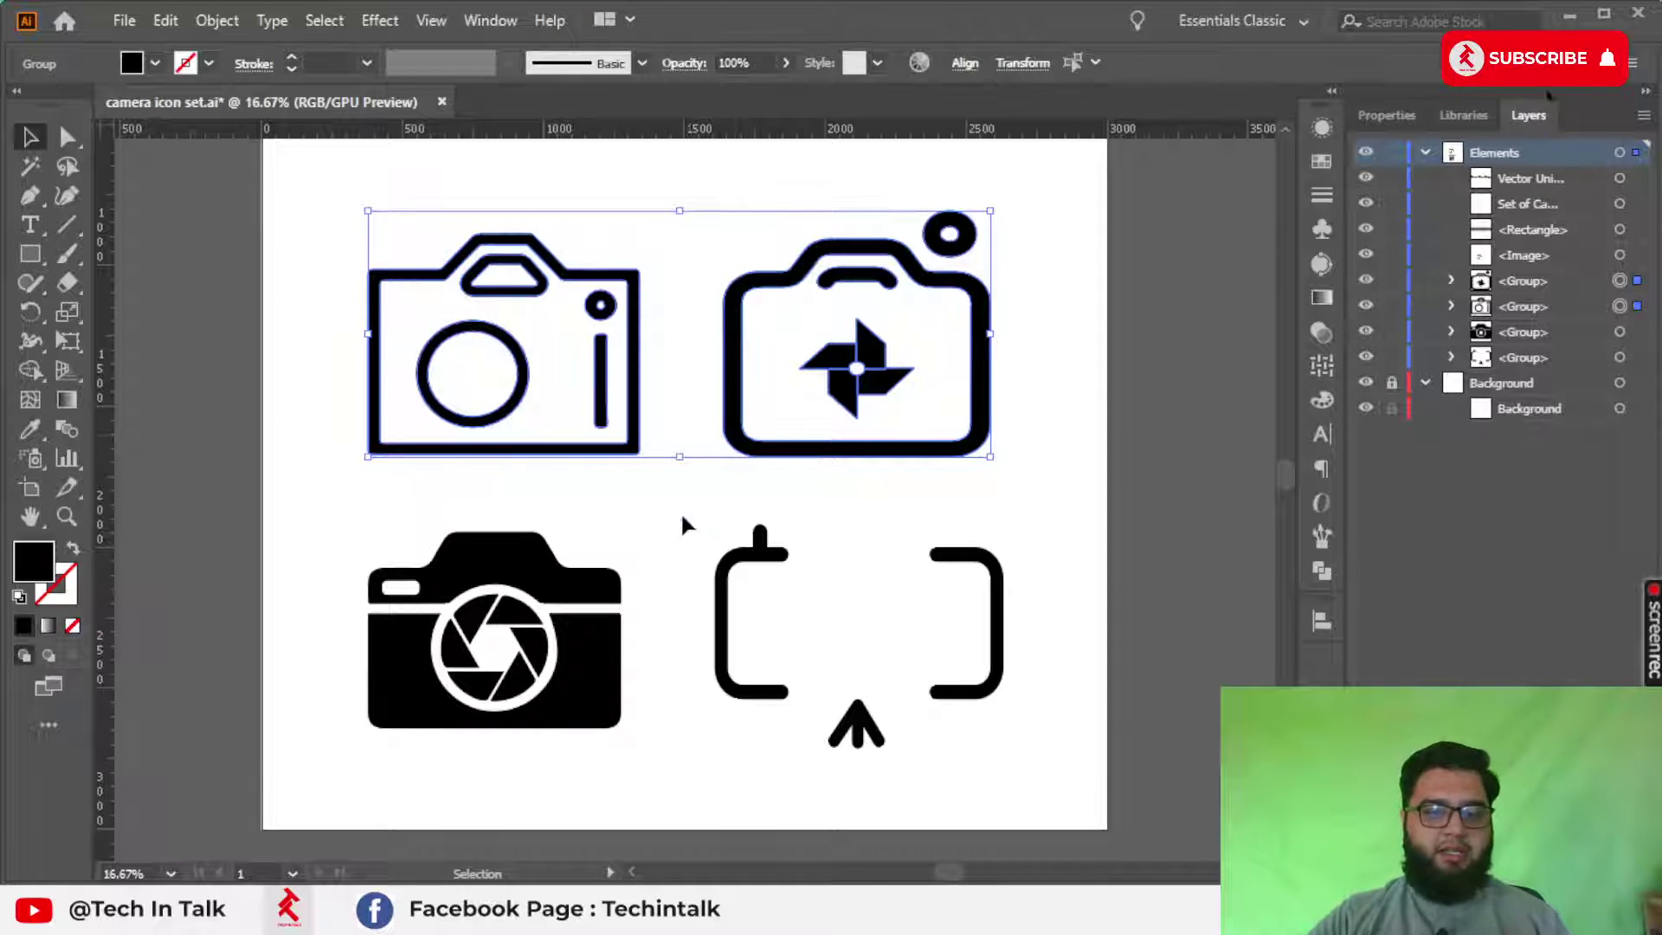
{"action": "left_click", "coordinate": [590, 664]}
Step: Vertically centre-align the filled and bracket cameras, then nudge the bracket camera down
{"action": "left_click_drag", "start_coordinate": [587, 658], "coordinate": [592, 658]}
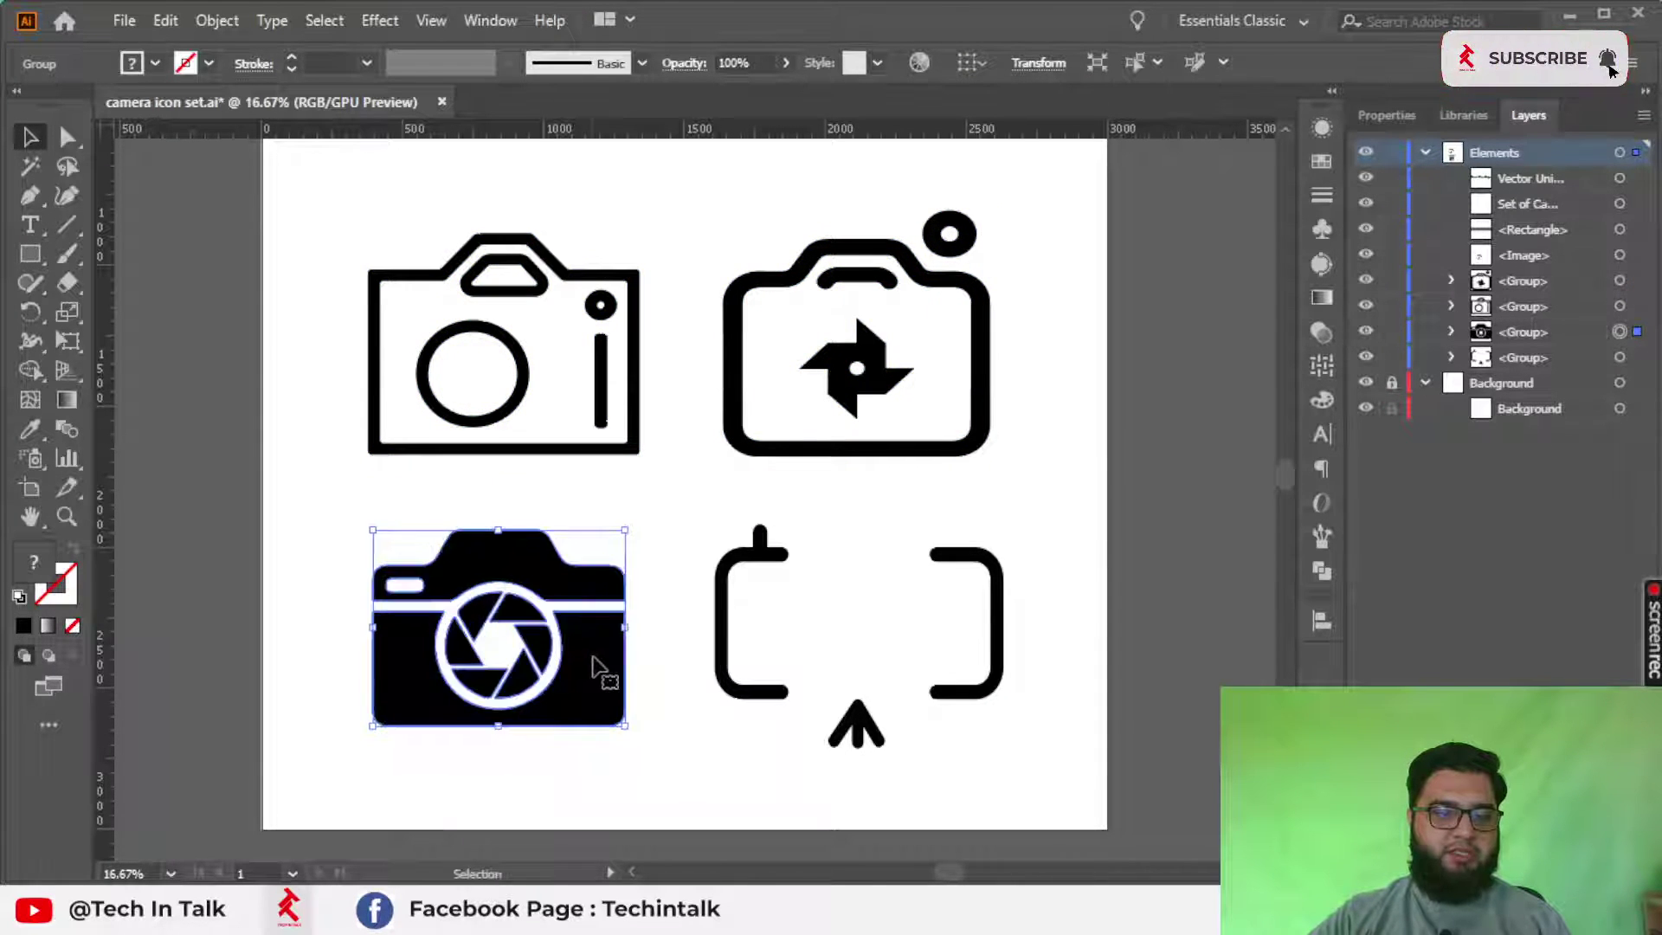
{"action": "left_click", "coordinate": [731, 657], "text": "shift"}
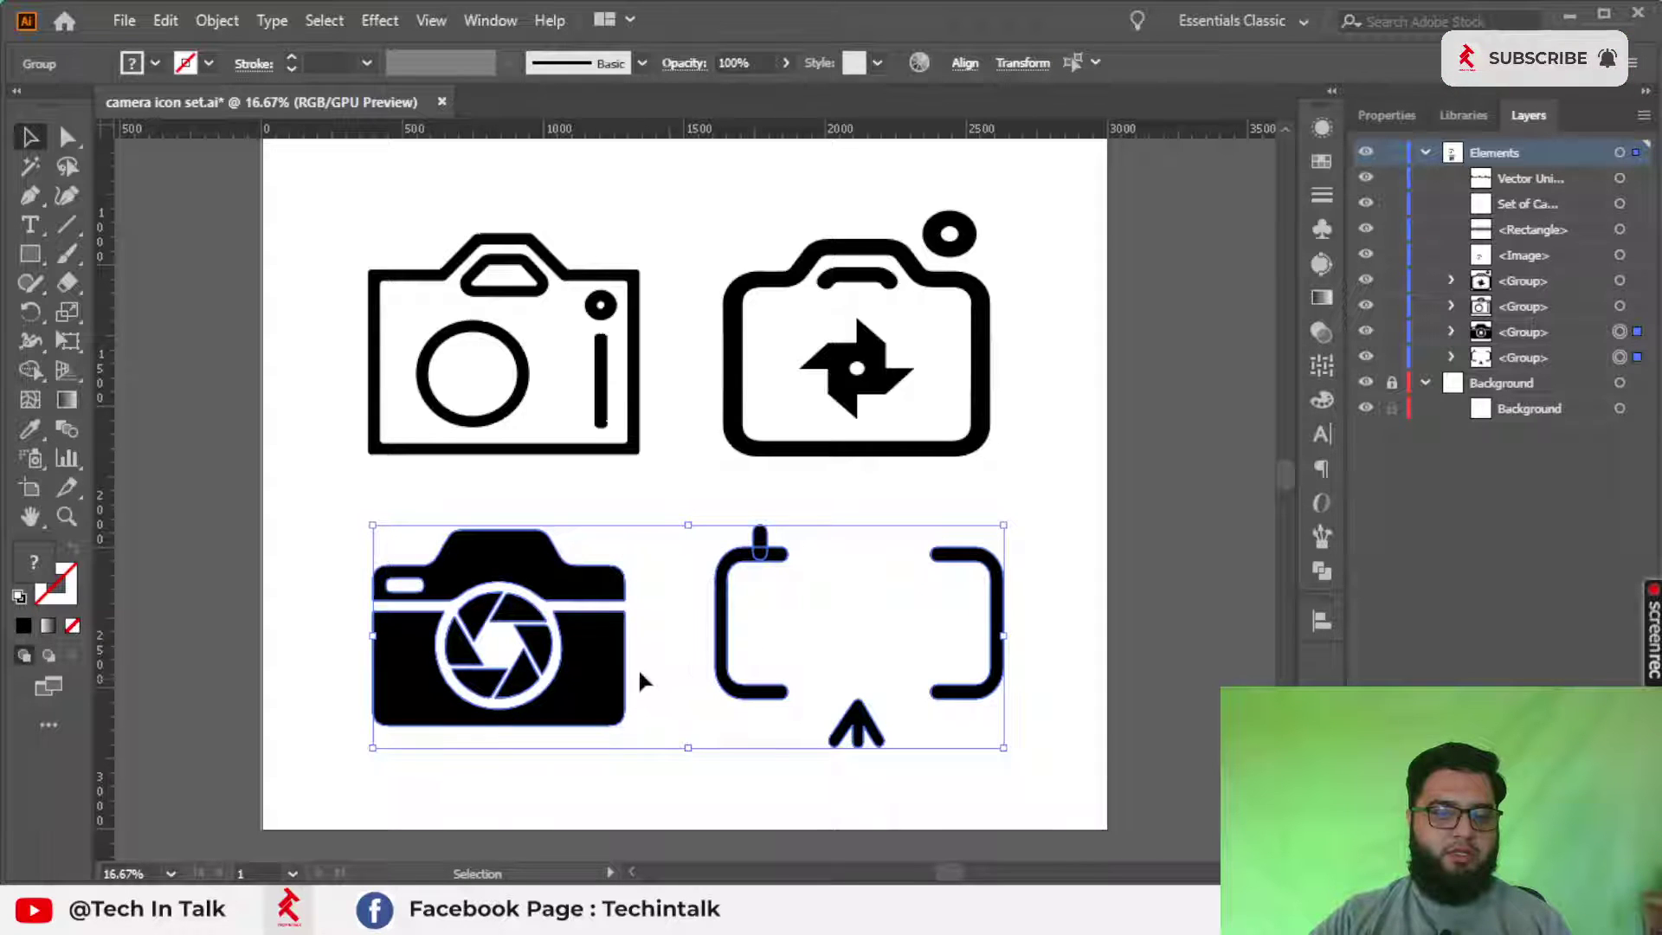
{"action": "left_click", "coordinate": [963, 63]}
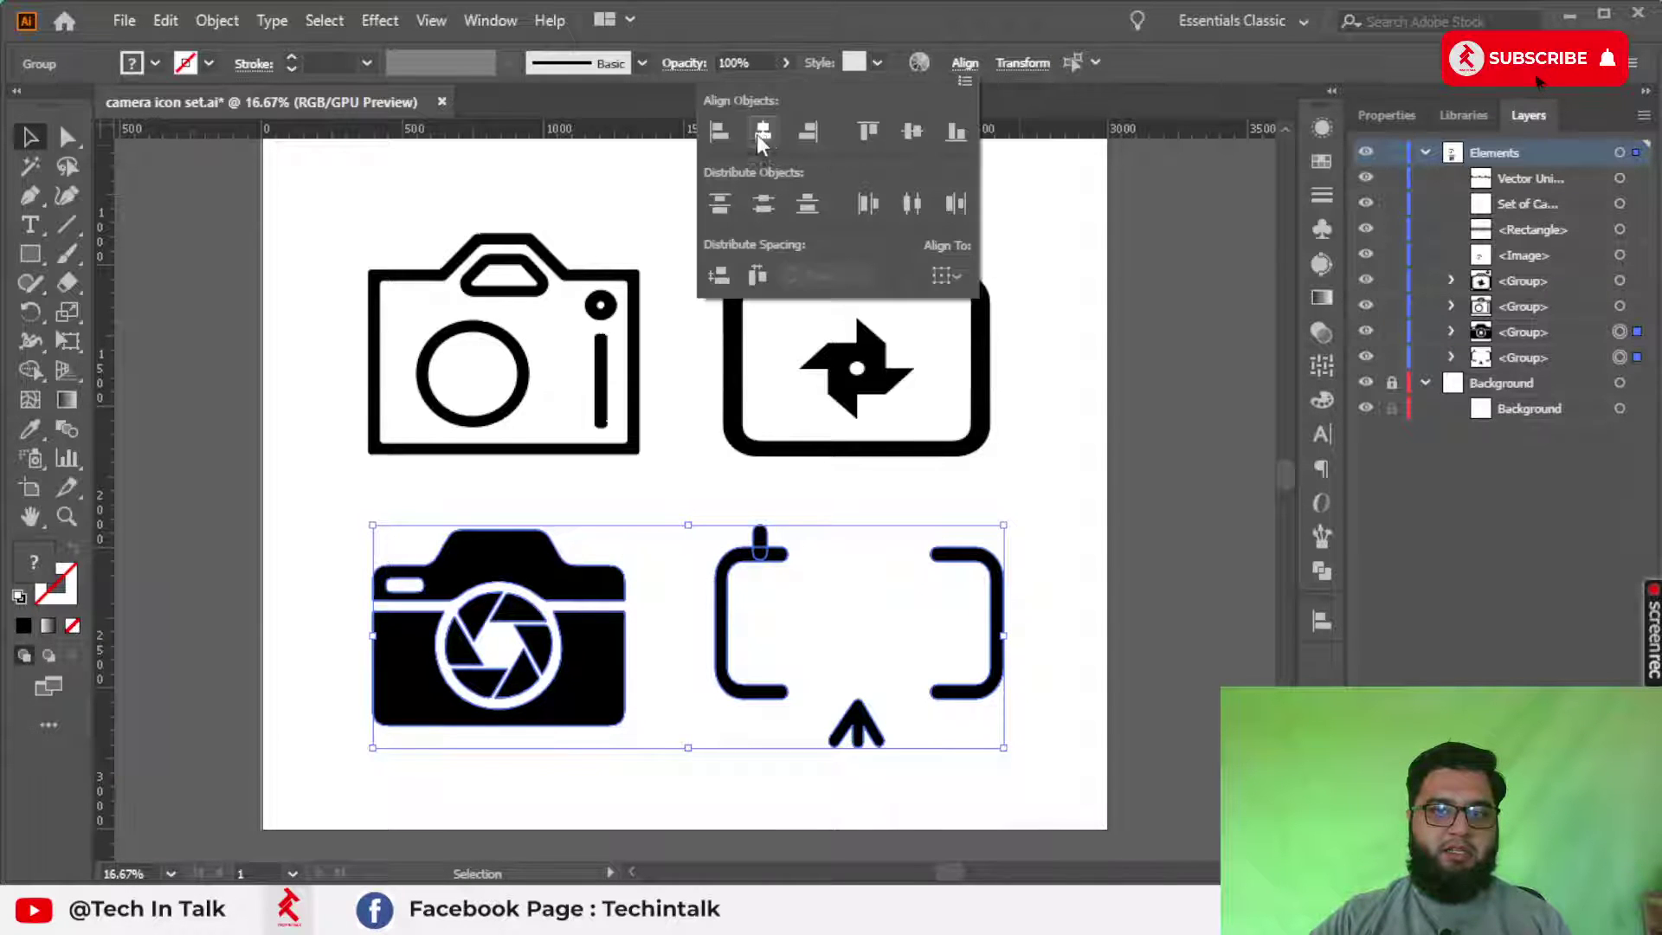
{"action": "left_click", "coordinate": [911, 131]}
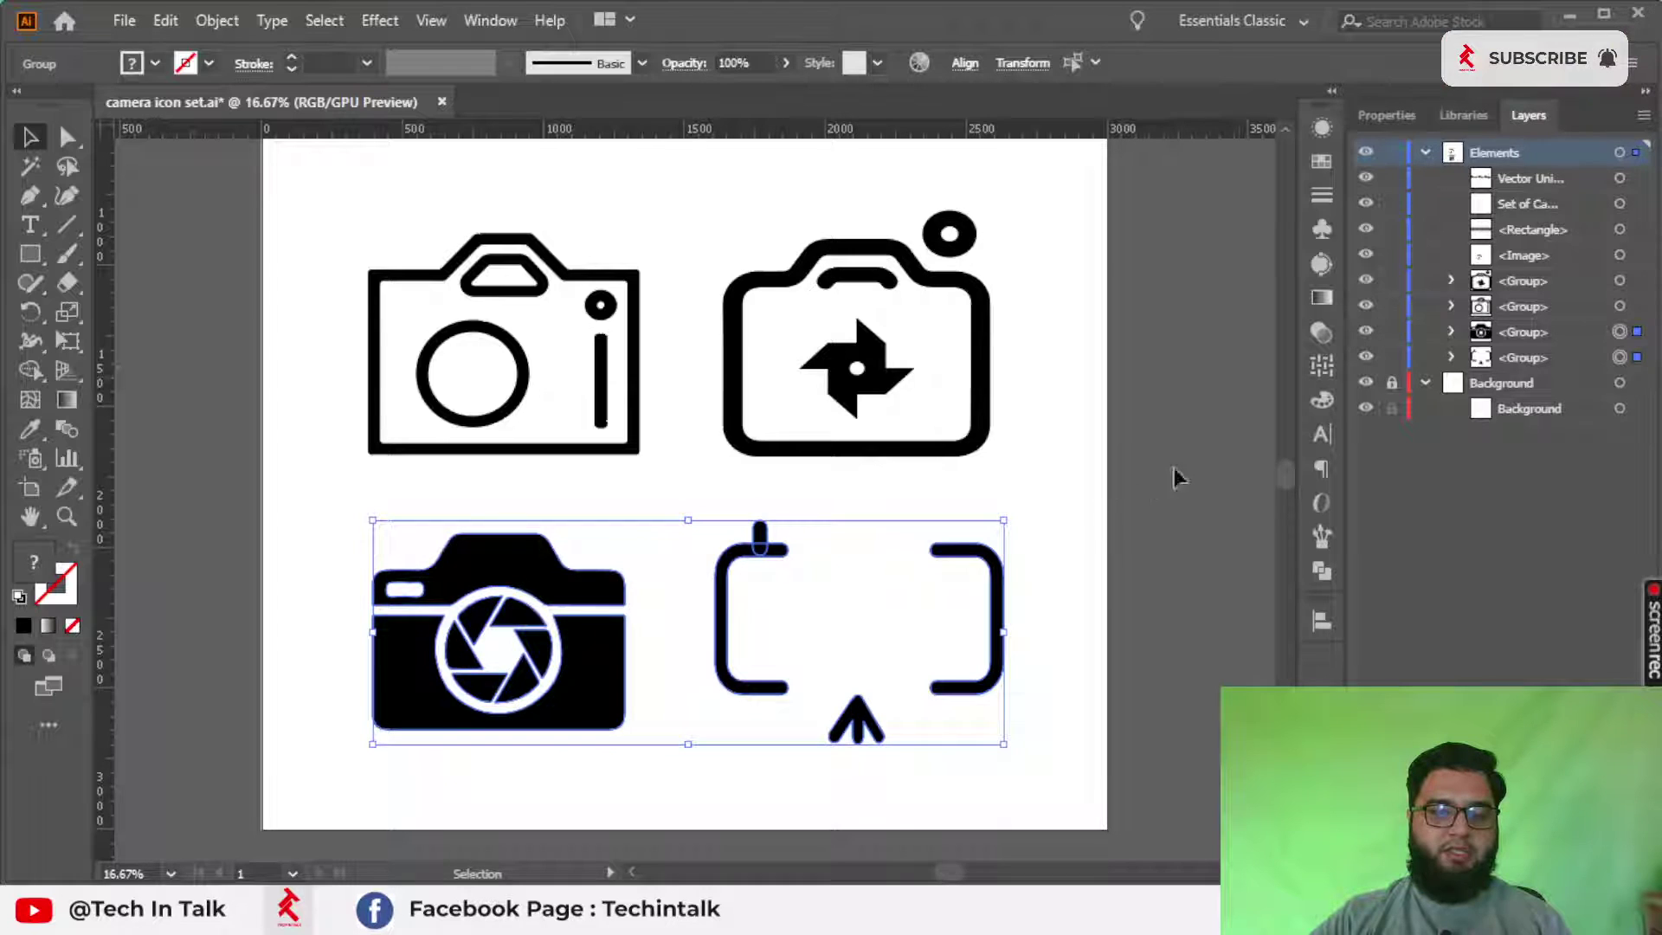
{"action": "left_click", "coordinate": [744, 667]}
{"action": "left_click", "coordinate": [723, 679]}
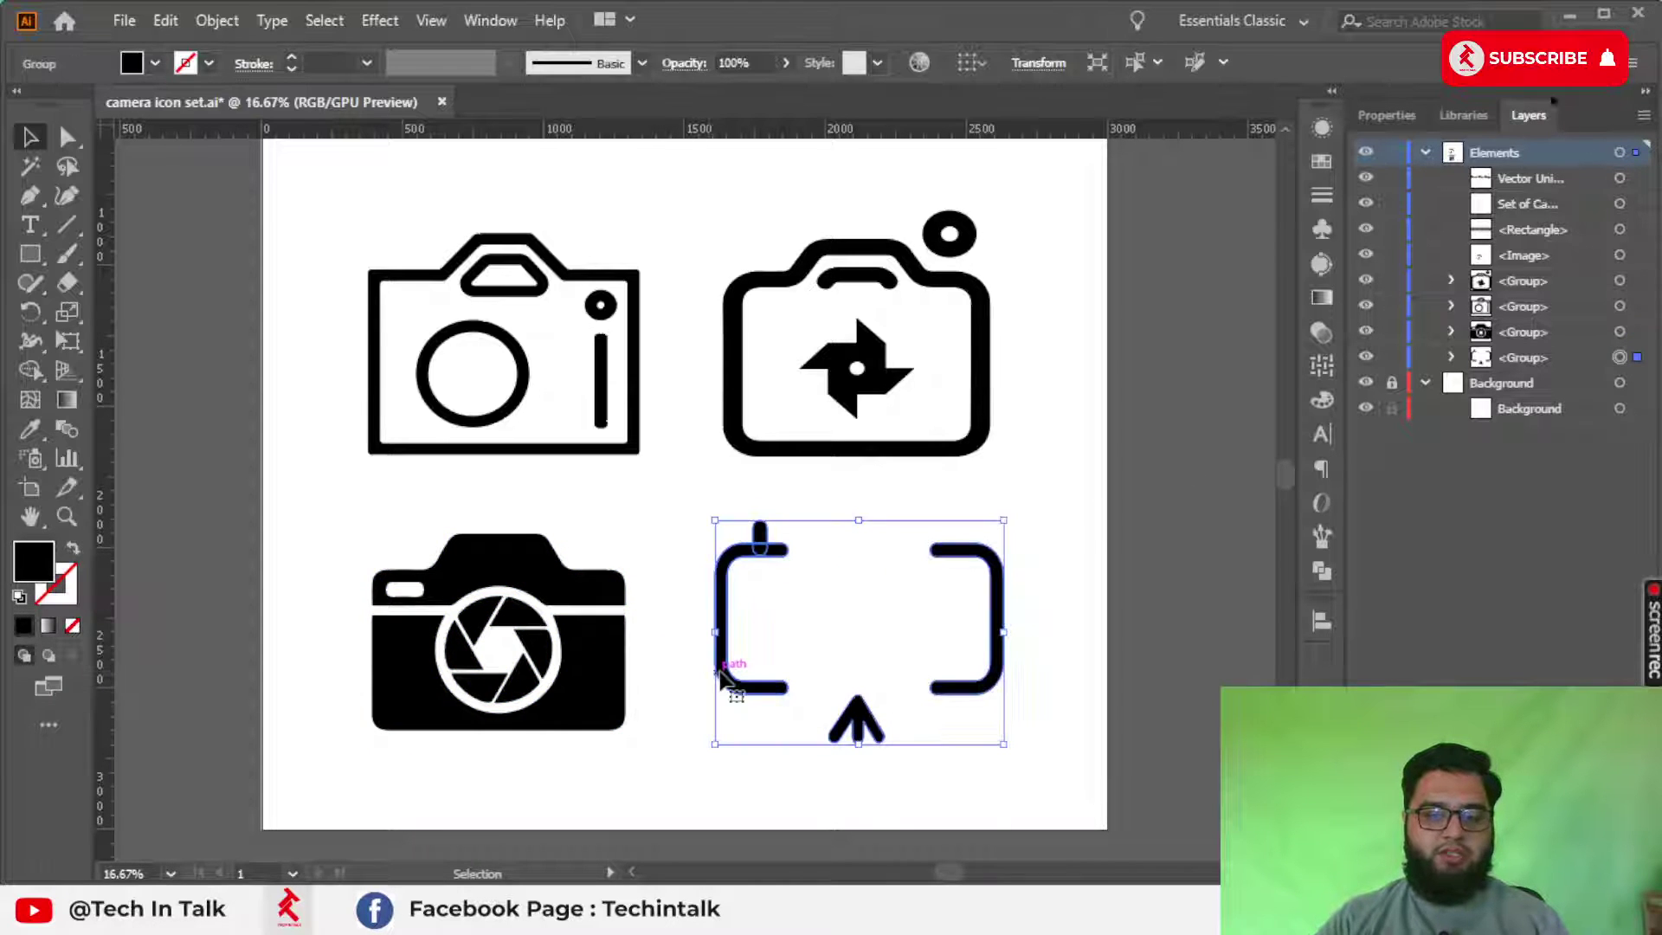
{"action": "key", "text": "Down"}
{"action": "key", "text": "Down"}
{"action": "key", "text": "Down"}
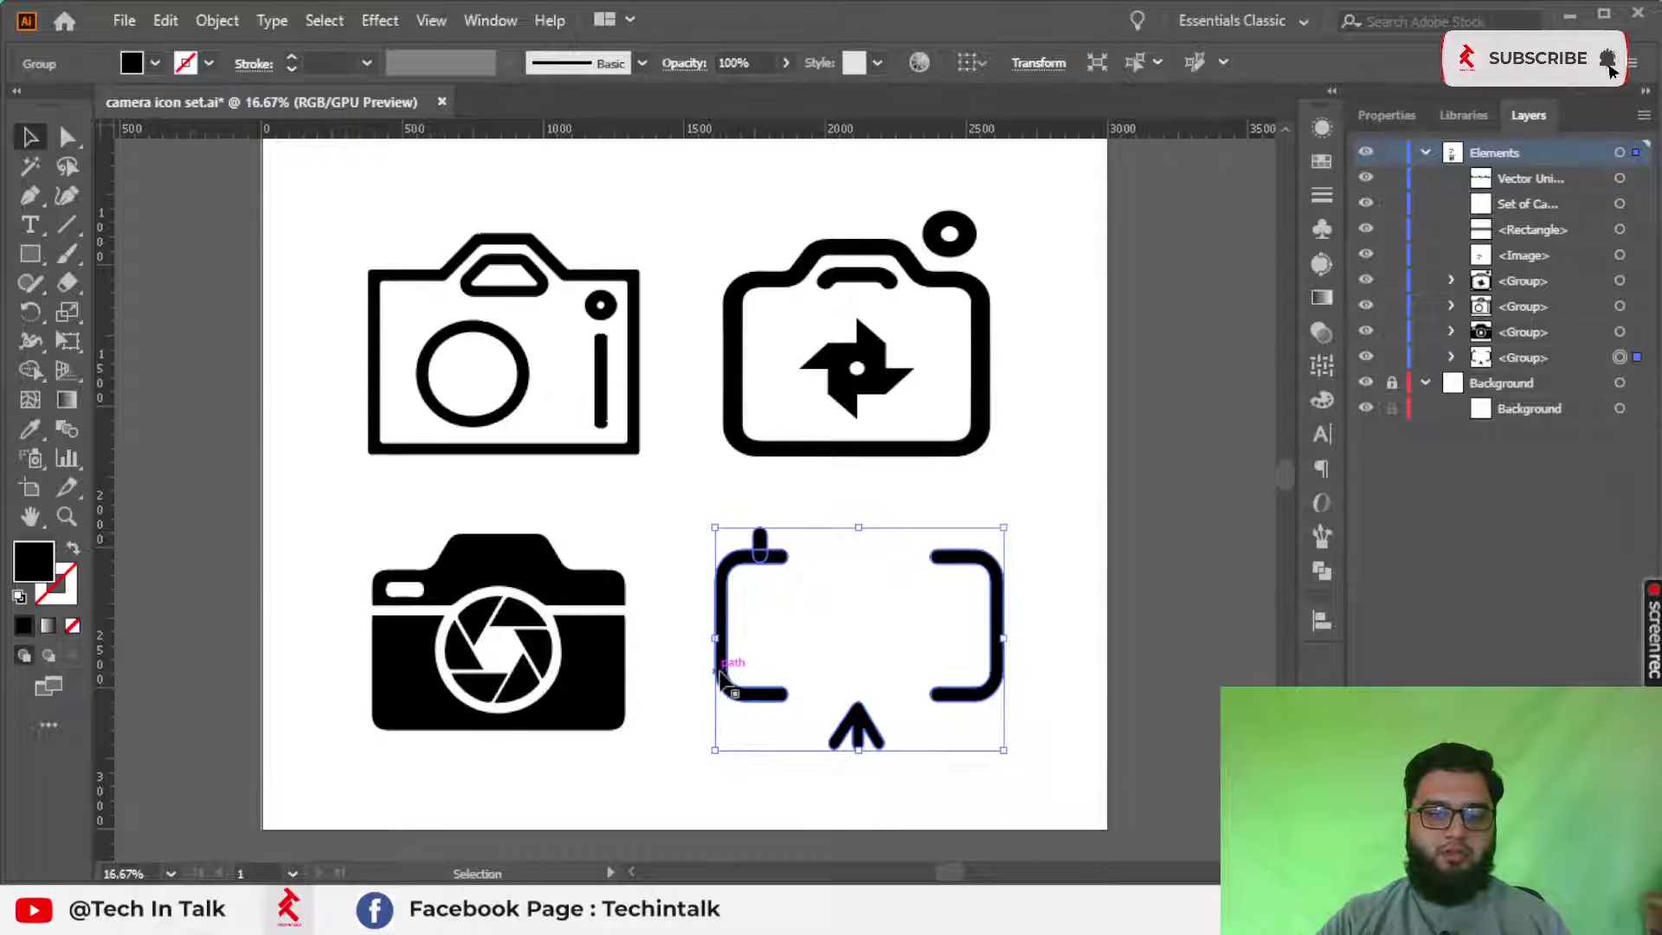
{"action": "left_click", "coordinate": [553, 667]}
{"action": "left_click", "coordinate": [1211, 478]}
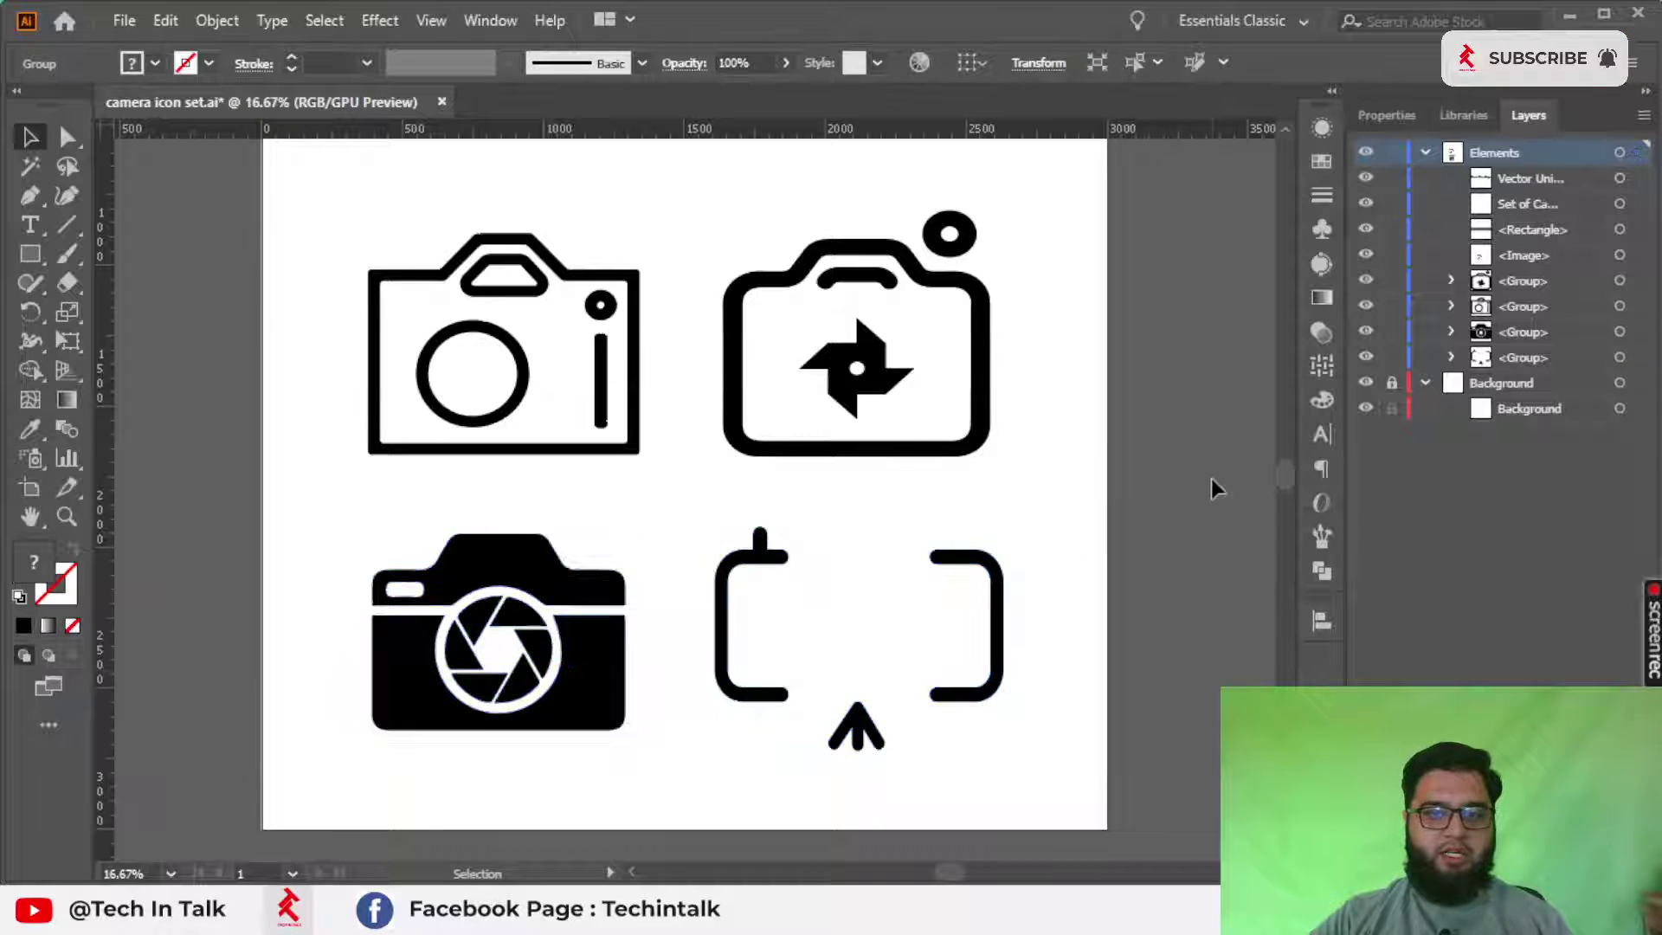
{"action": "scroll", "coordinate": [1212, 497], "scroll_direction": "down", "scroll_amount": 1}
Step: Delete the pasted reference screenshot from the canvas
{"action": "left_click_drag", "start_coordinate": [1205, 502], "coordinate": [1056, 537]}
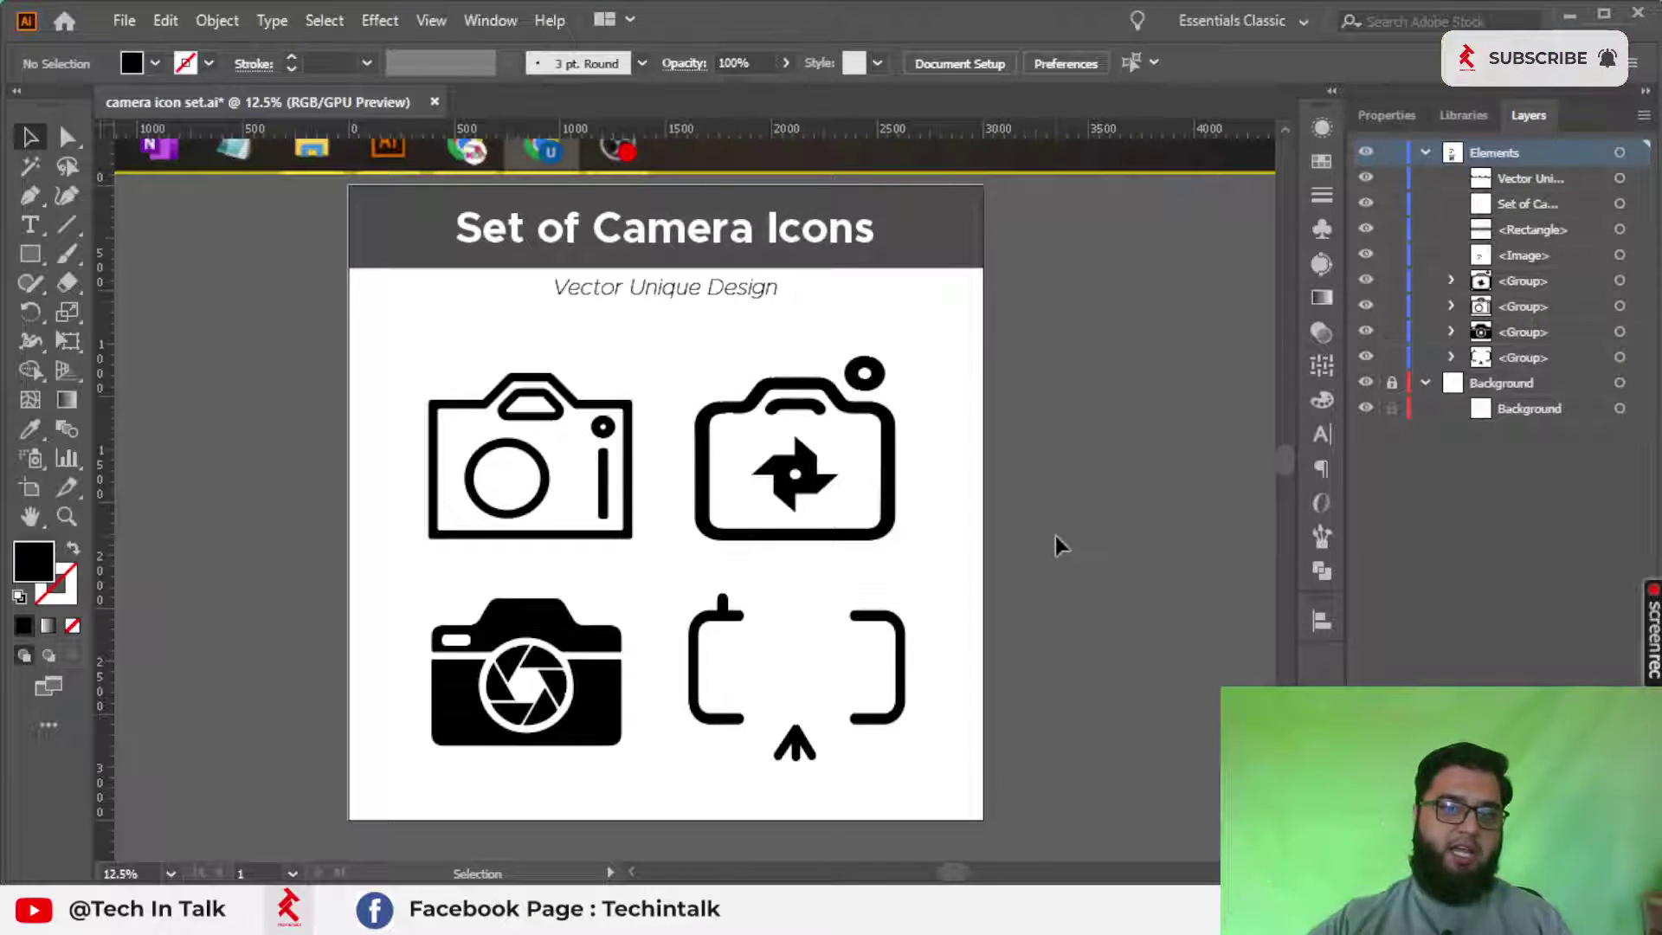
{"action": "scroll", "coordinate": [1055, 546], "scroll_direction": "down", "scroll_amount": 2}
{"action": "scroll", "coordinate": [1053, 593], "scroll_direction": "down", "scroll_amount": 2}
{"action": "left_click", "coordinate": [739, 407]}
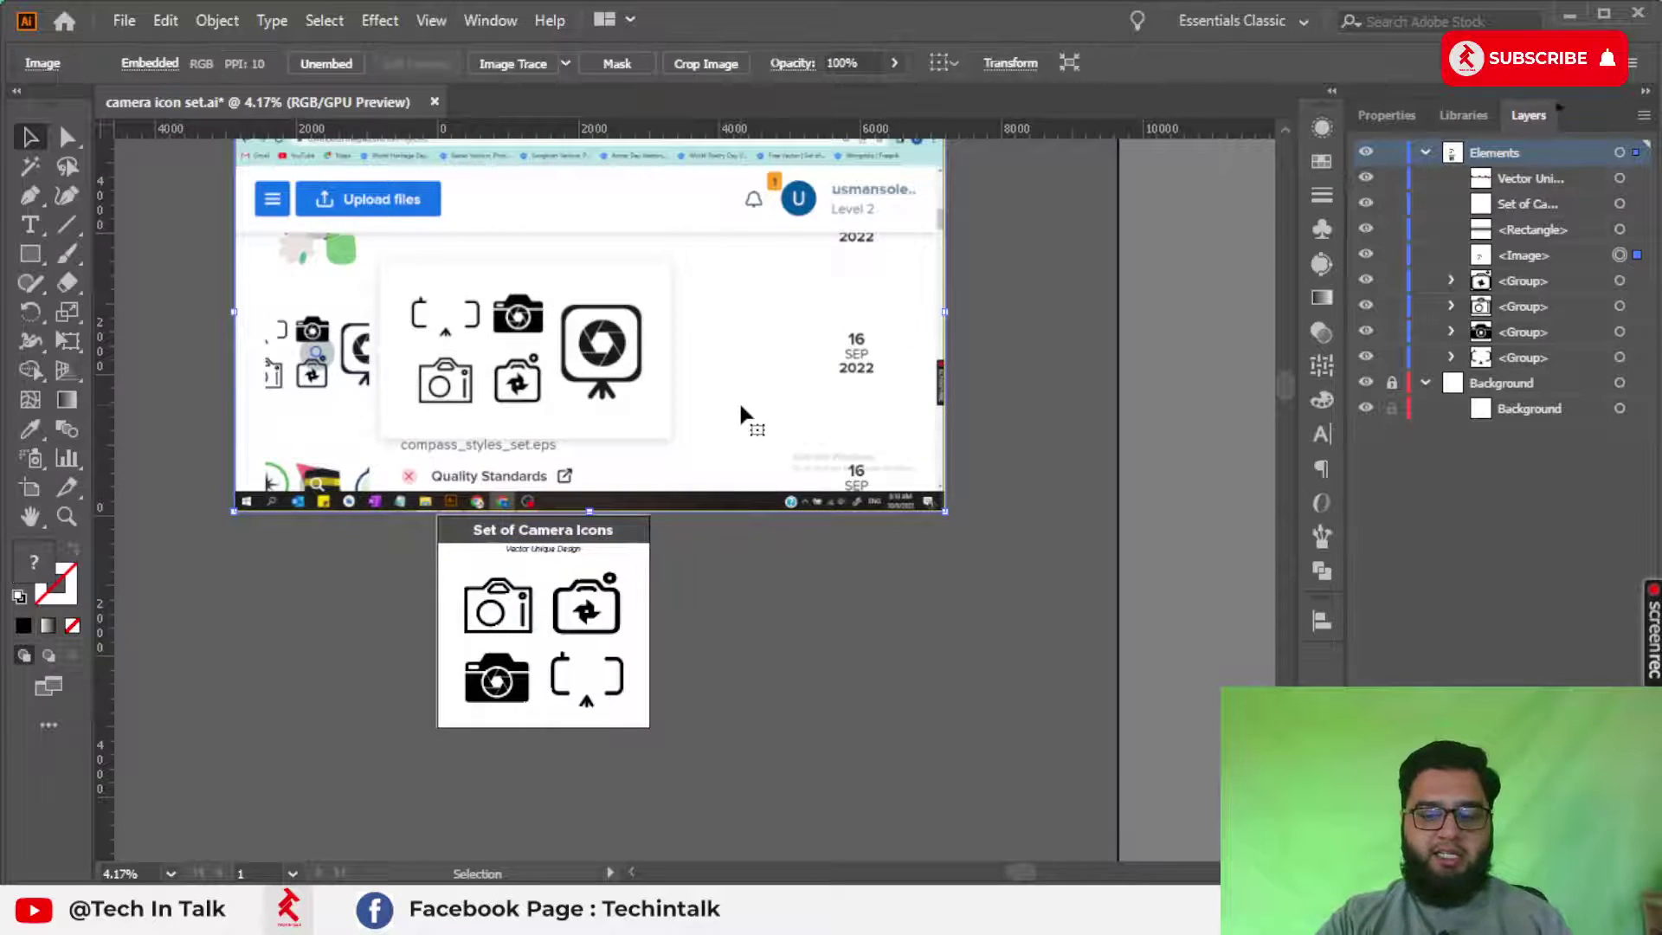
{"action": "key", "text": "Delete"}
Step: Zoom out to show the whole artboard and unlock the Background layer
{"action": "scroll", "coordinate": [588, 554], "scroll_direction": "up", "scroll_amount": 1}
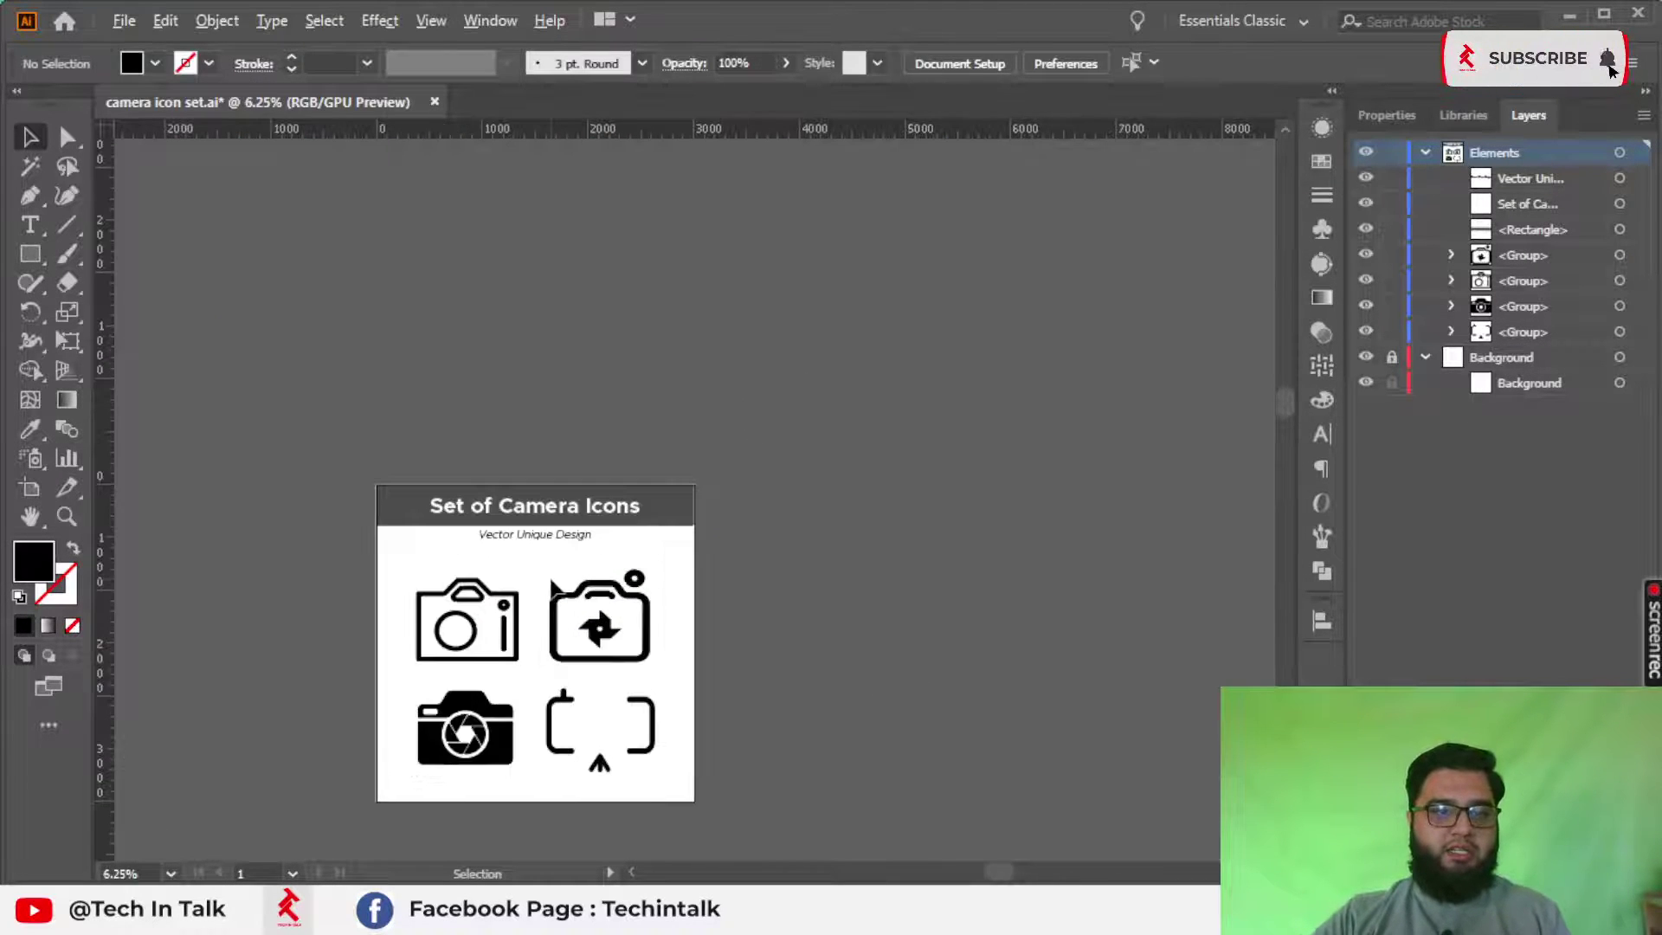
{"action": "scroll", "coordinate": [588, 554], "scroll_direction": "up", "scroll_amount": 2}
{"action": "left_click_drag", "start_coordinate": [591, 549], "coordinate": [800, 373]}
{"action": "scroll", "coordinate": [799, 372], "scroll_direction": "down", "scroll_amount": 1}
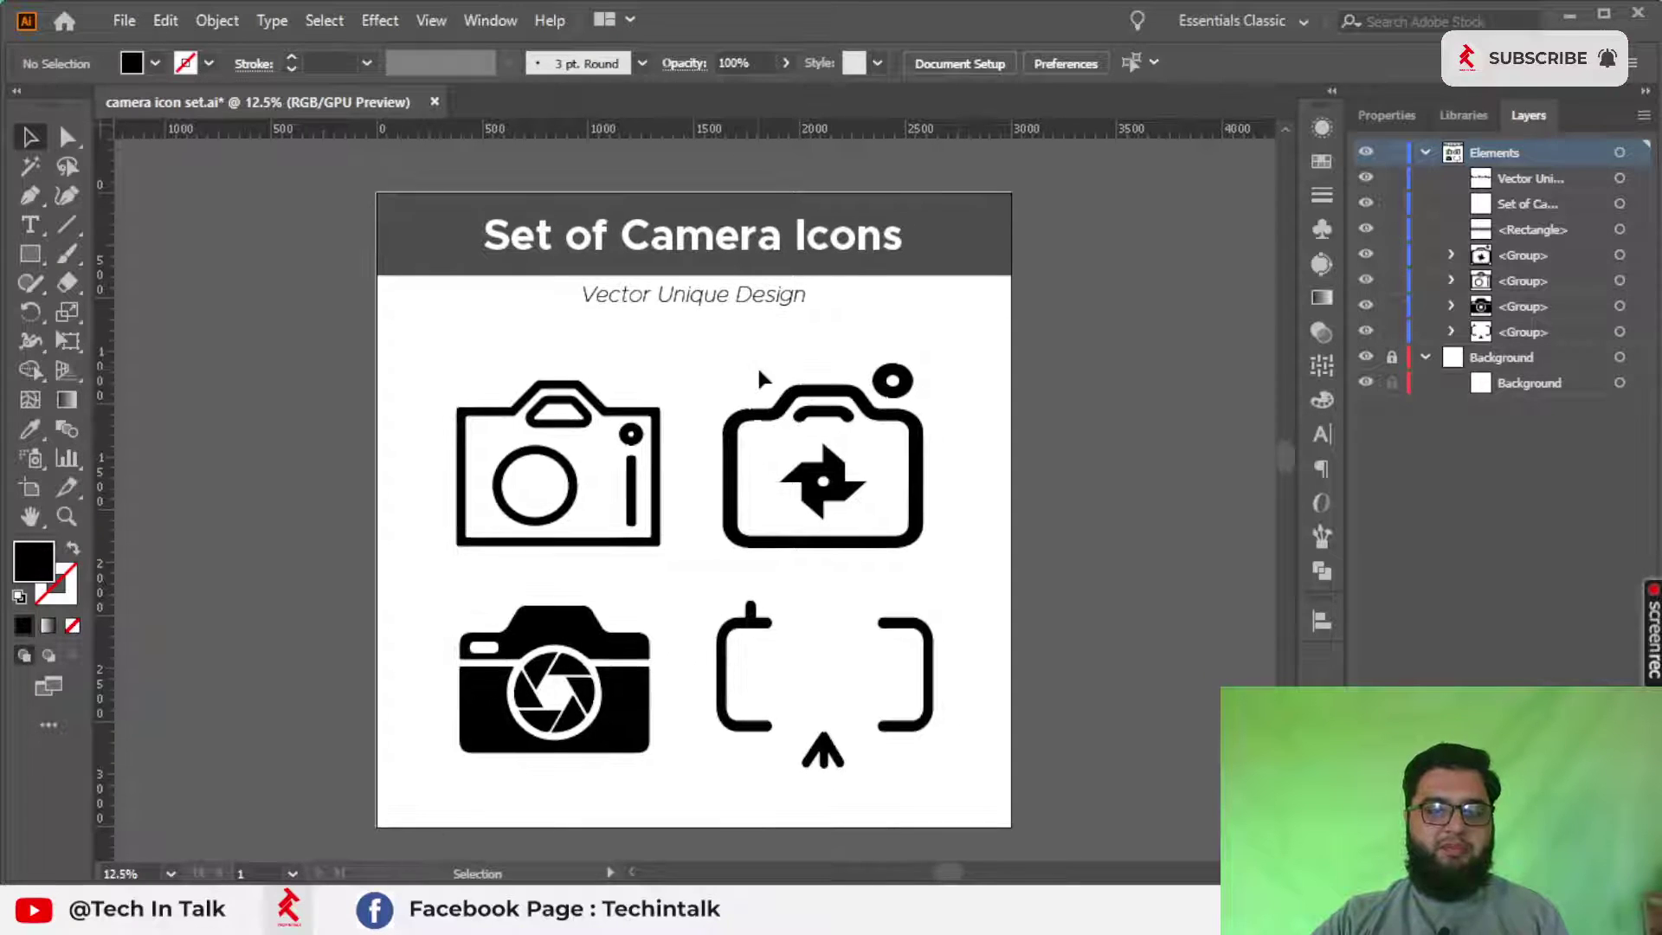
{"action": "left_click", "coordinate": [1393, 359]}
Step: Expand the title and subtitle text into outlines with Object > Expand, keeping Object and Fill
{"action": "left_click", "coordinate": [833, 227]}
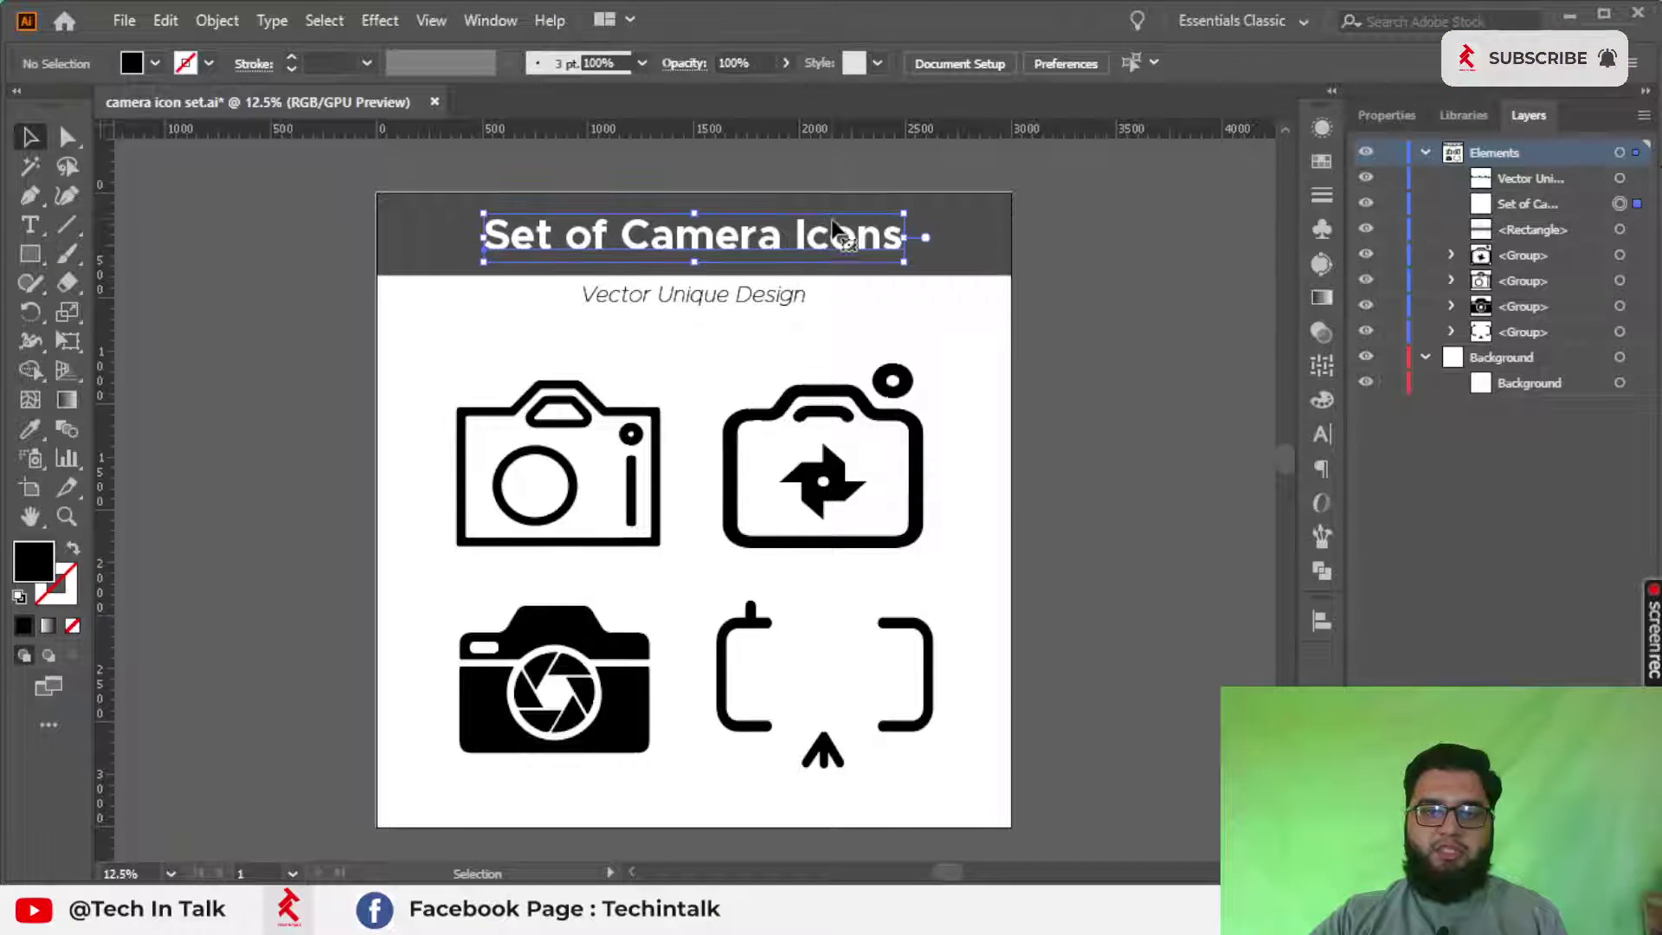
{"action": "left_click", "coordinate": [778, 294], "text": "shift"}
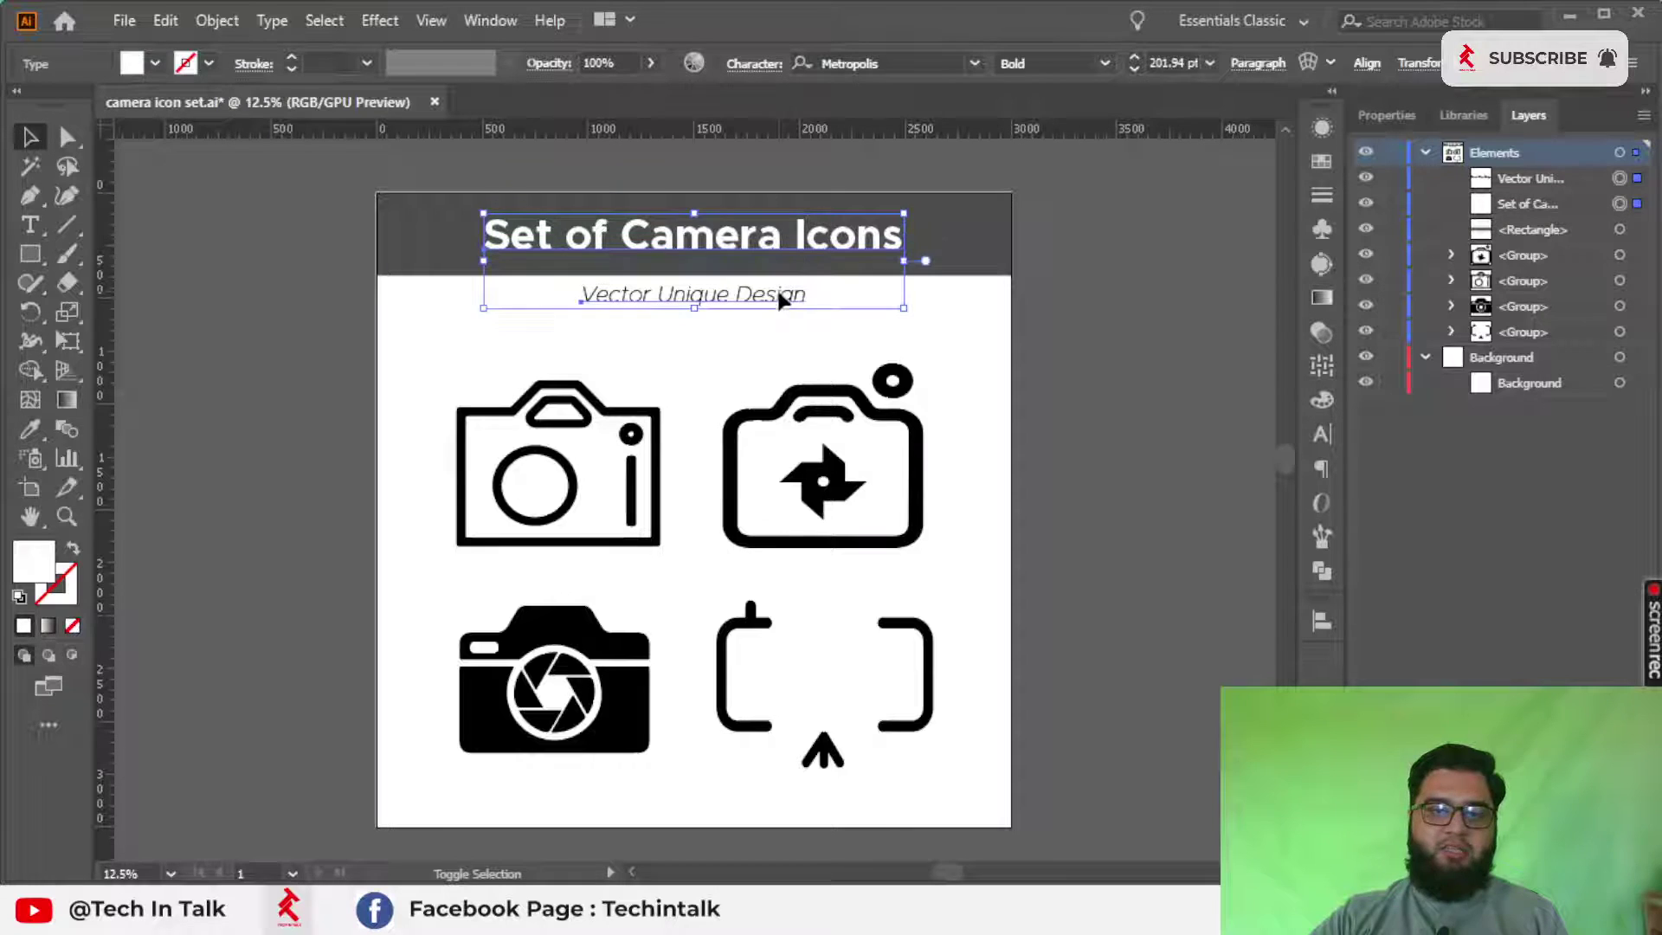
{"action": "left_click", "coordinate": [217, 20]}
{"action": "left_click", "coordinate": [268, 289]}
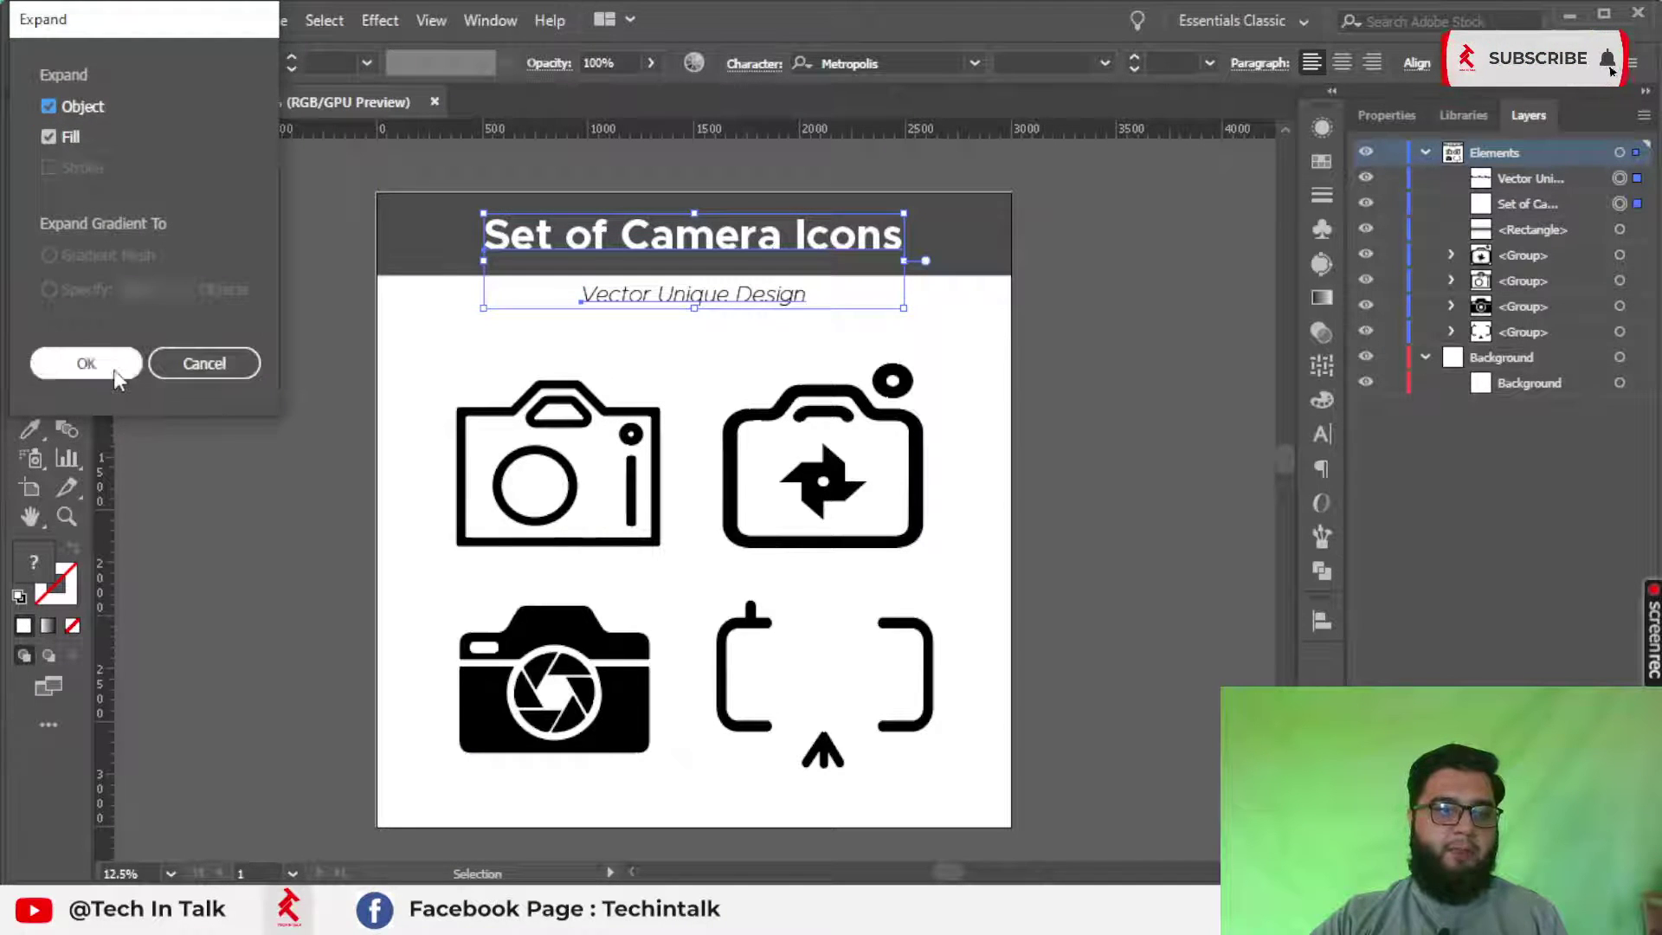
{"action": "left_click", "coordinate": [86, 364]}
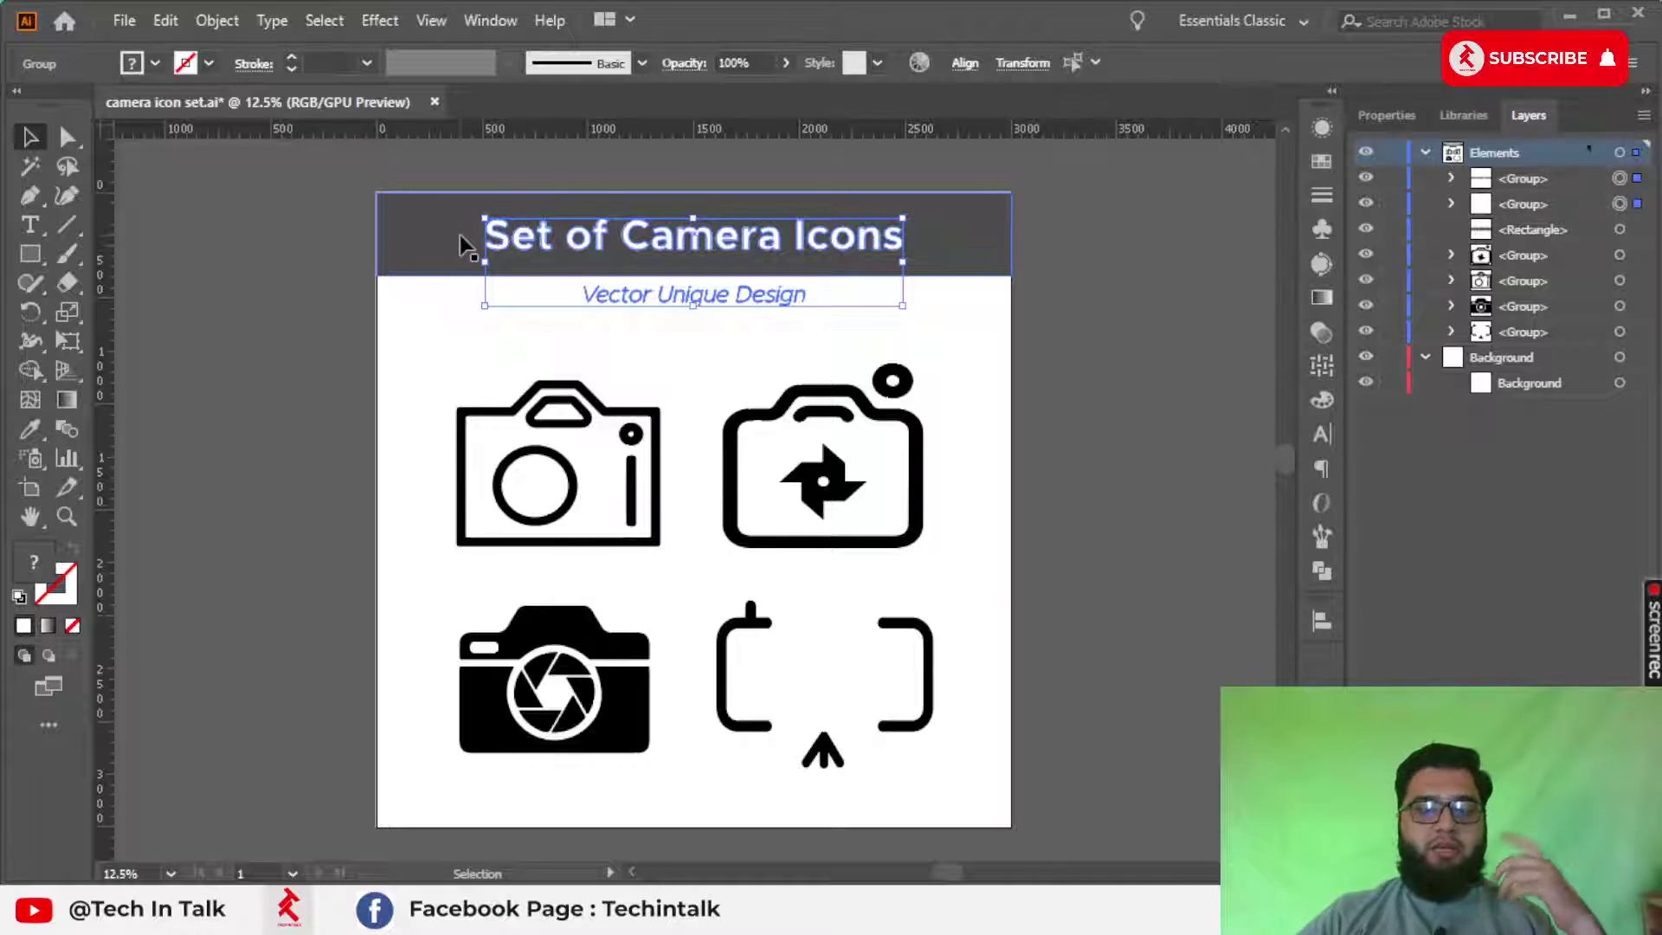
Step: Group the outlined title and subtitle together
{"action": "right_click", "coordinate": [596, 244]}
{"action": "left_click", "coordinate": [651, 427]}
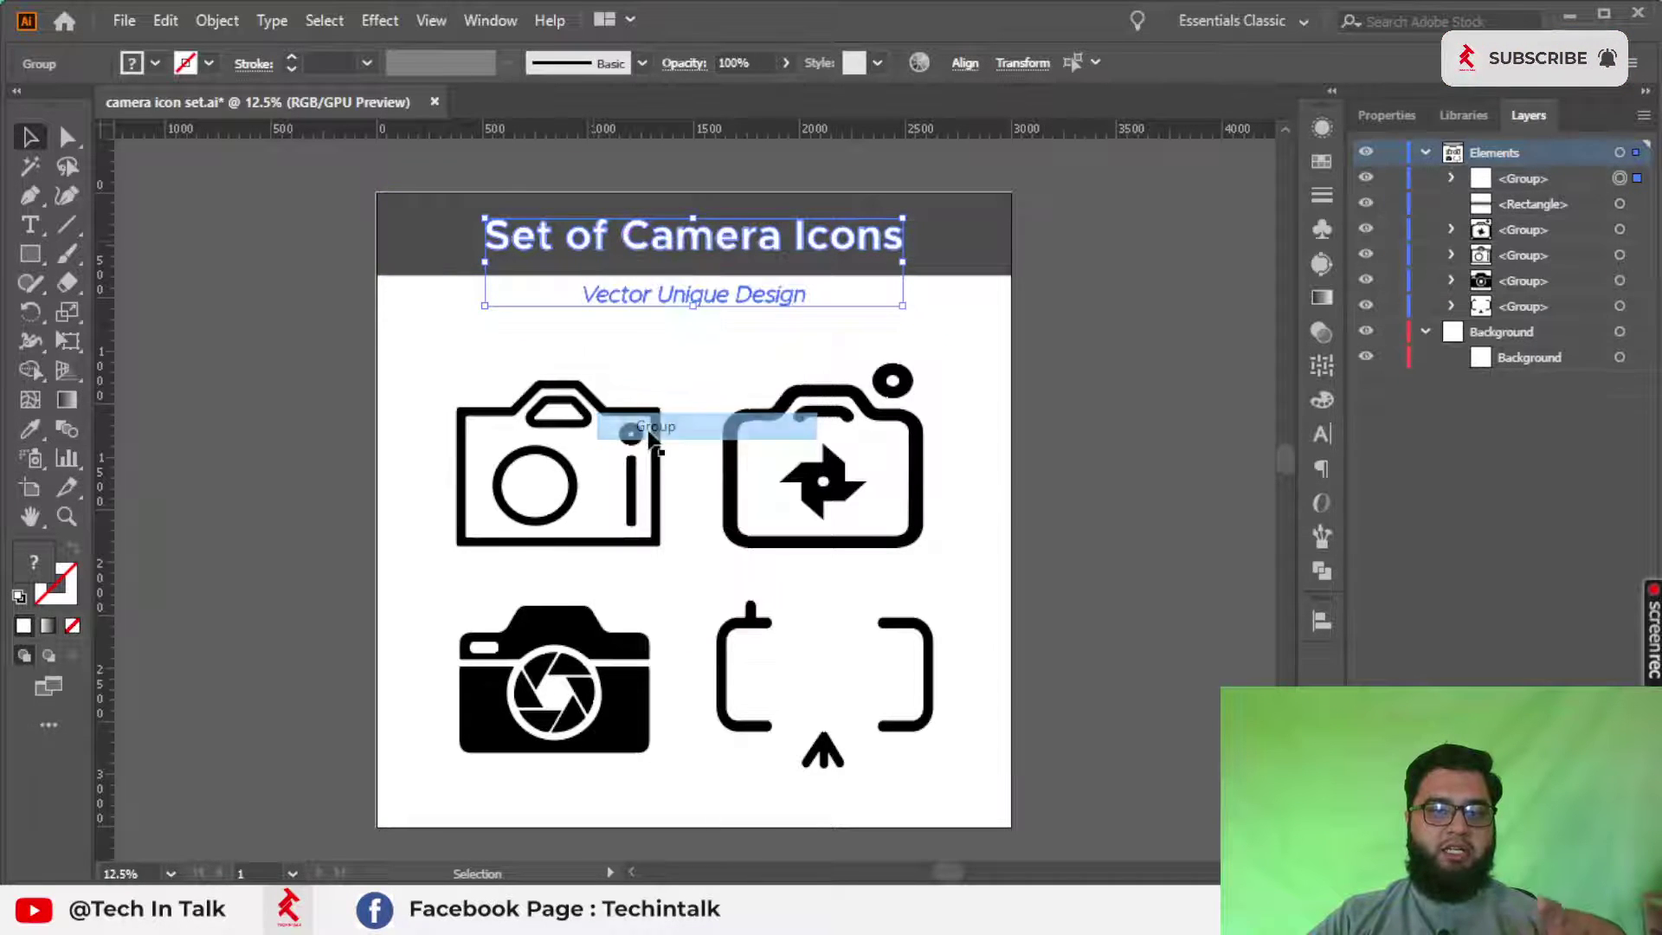
{"action": "left_click", "coordinate": [976, 232]}
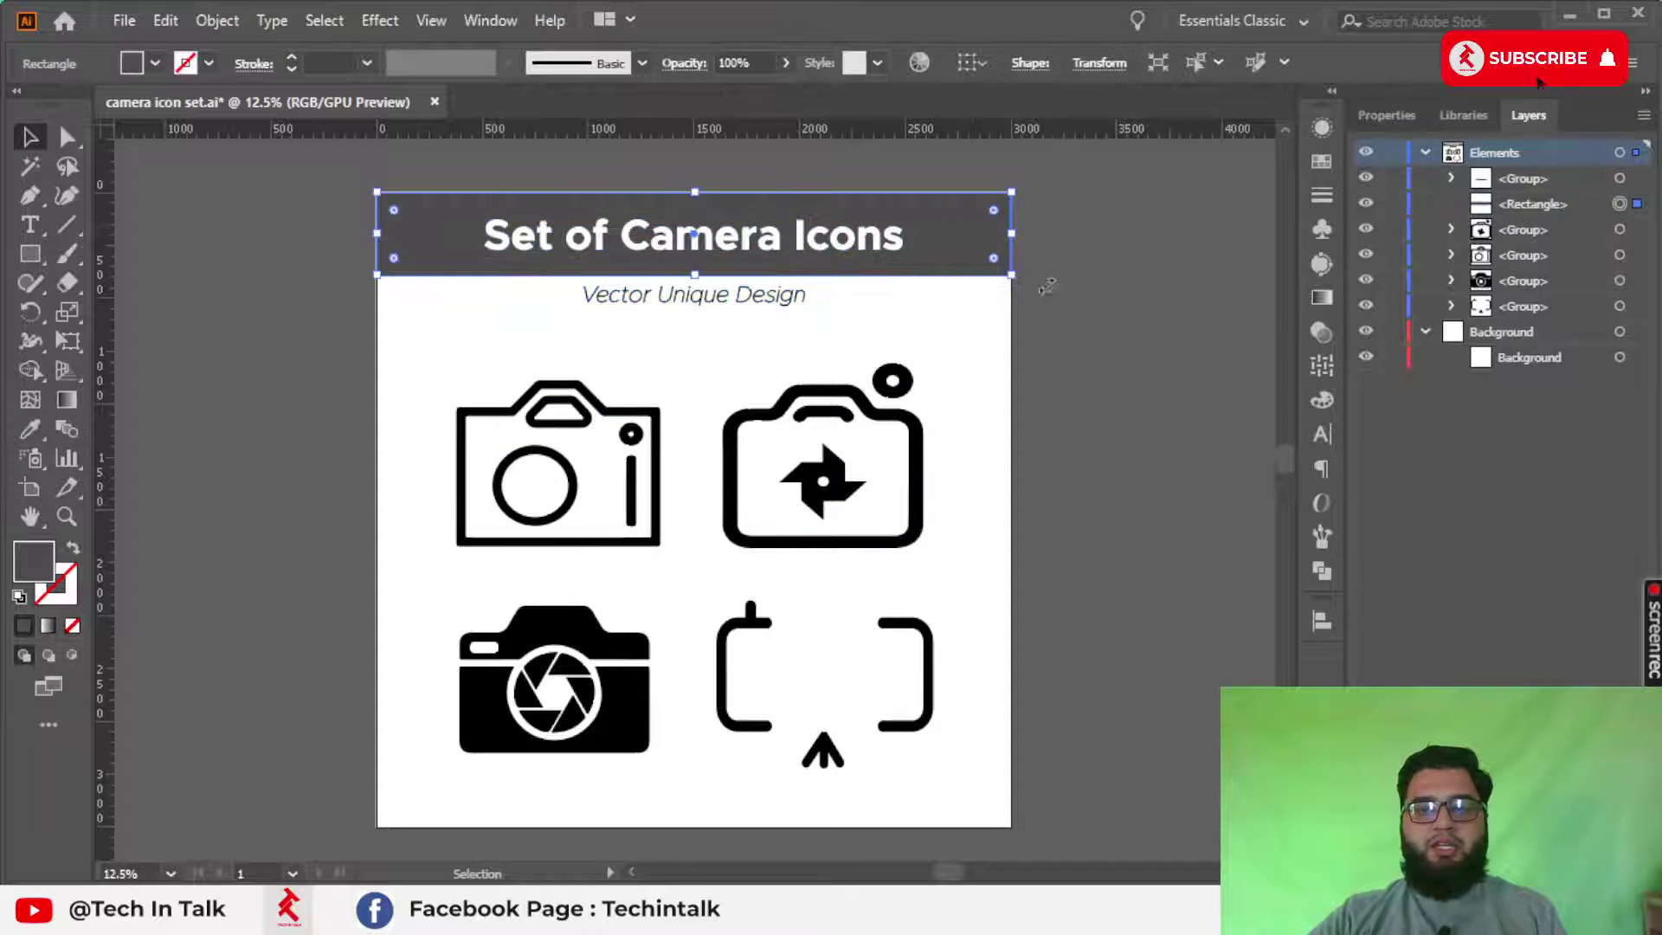
{"action": "left_click", "coordinate": [351, 177]}
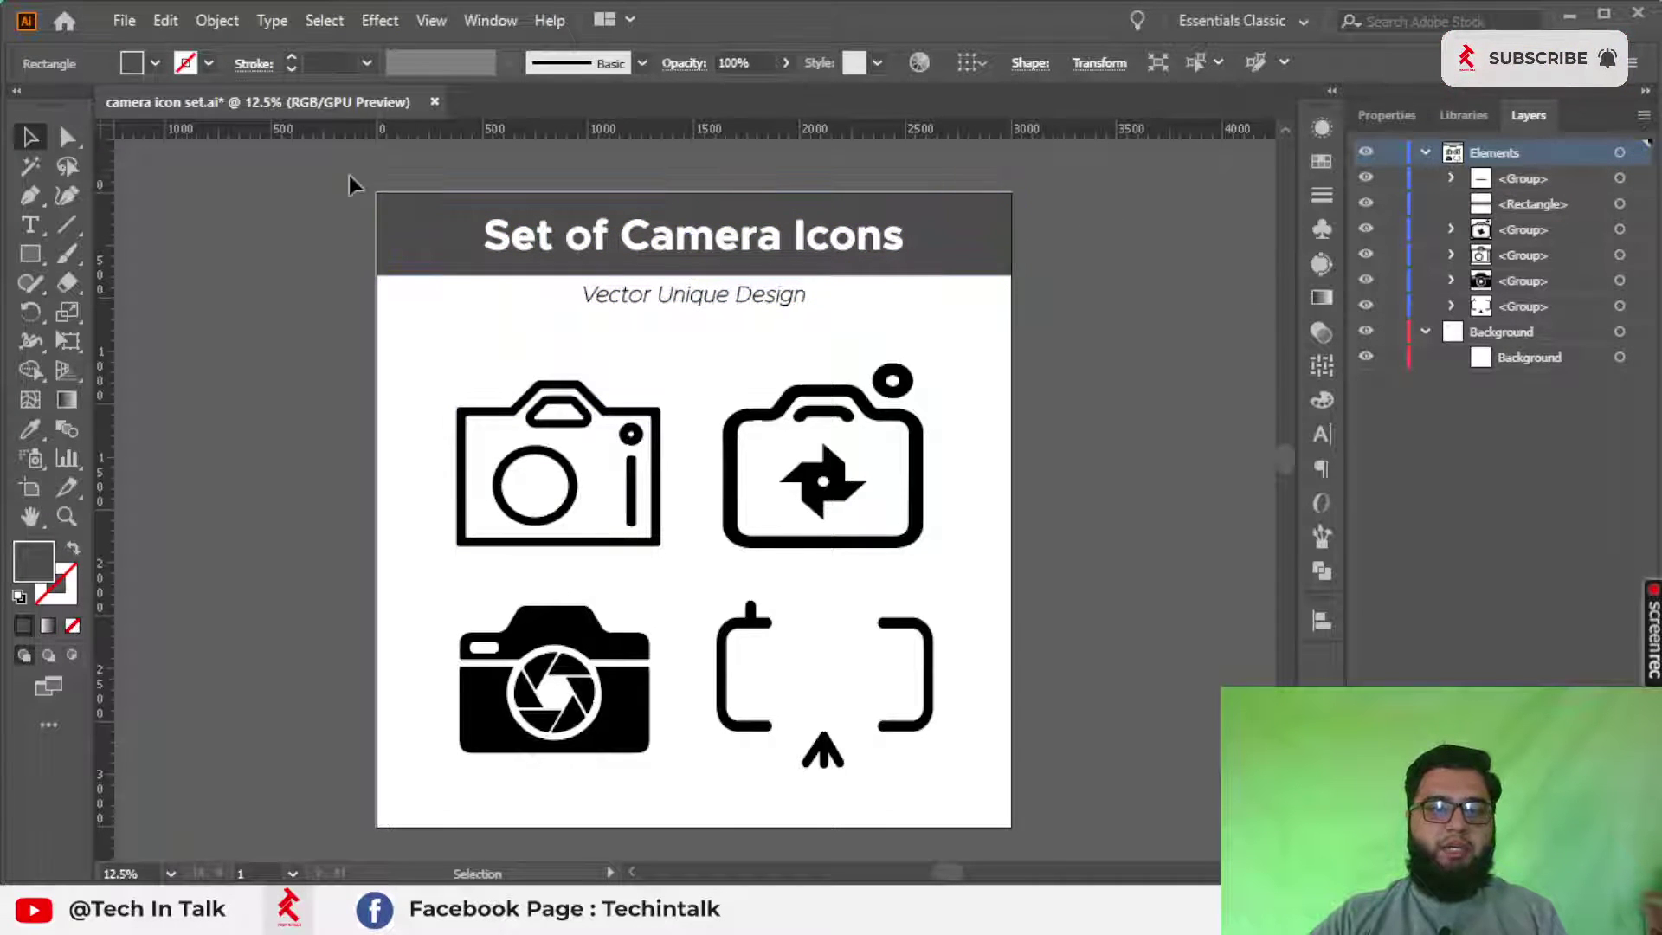
{"action": "left_click", "coordinate": [753, 306]}
{"action": "left_click", "coordinate": [1118, 309]}
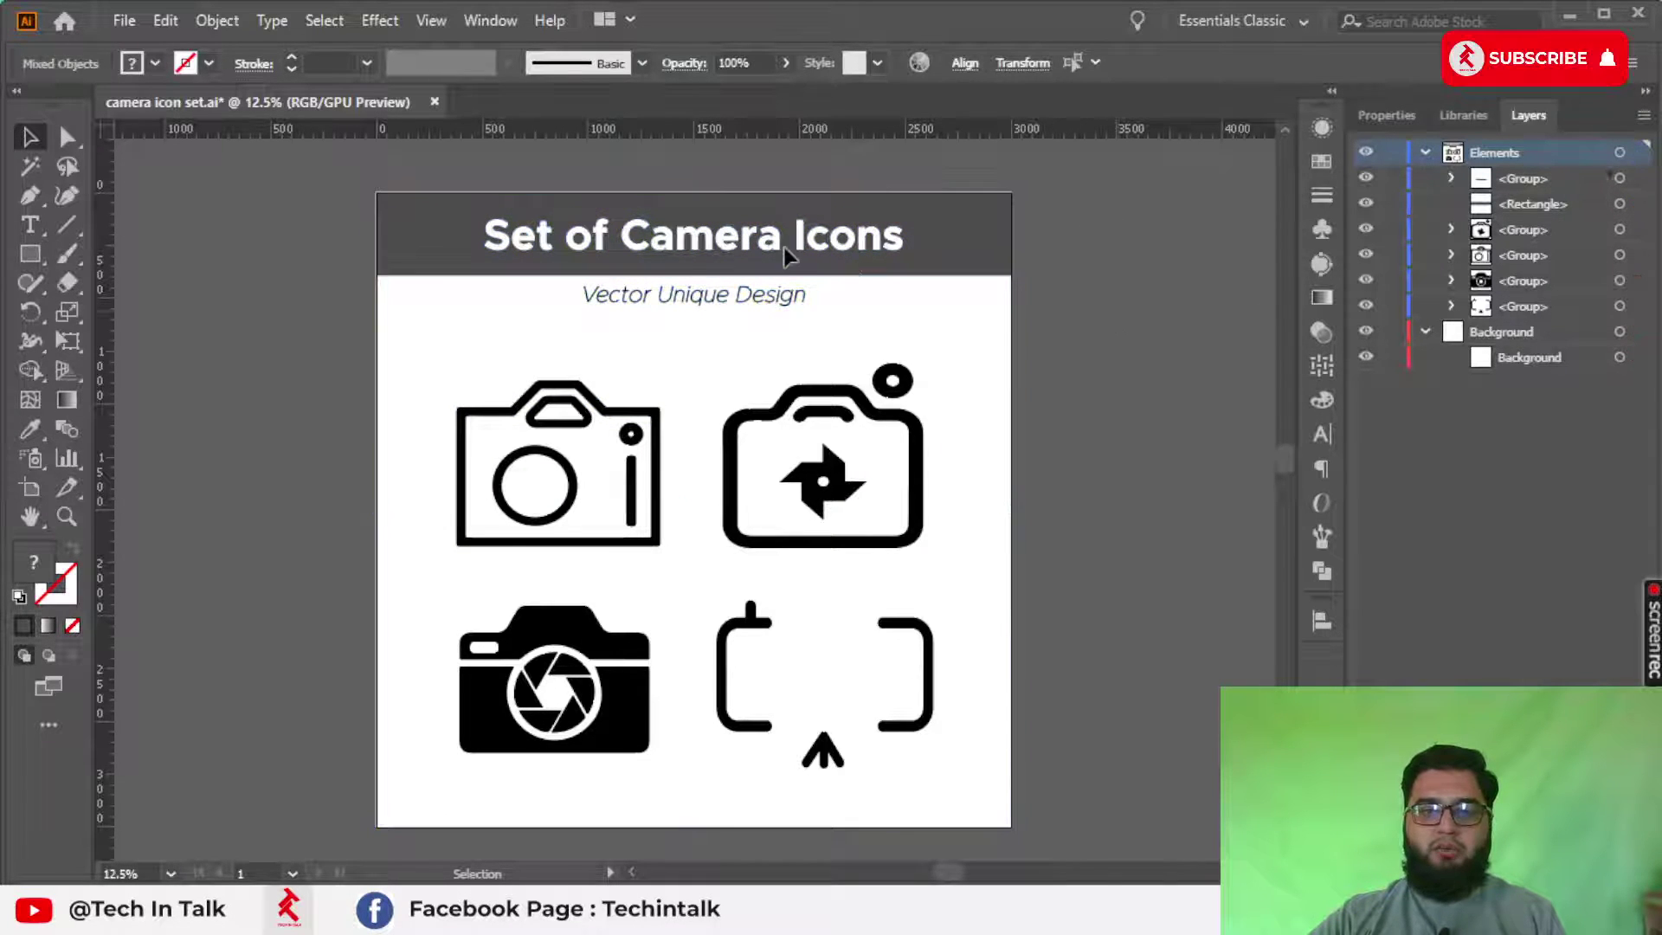
Step: Group the dark header rectangle with the title text using Ctrl+G and select the combined group
{"action": "left_click", "coordinate": [783, 259]}
{"action": "scroll", "coordinate": [810, 241], "scroll_direction": "up", "scroll_amount": 1}
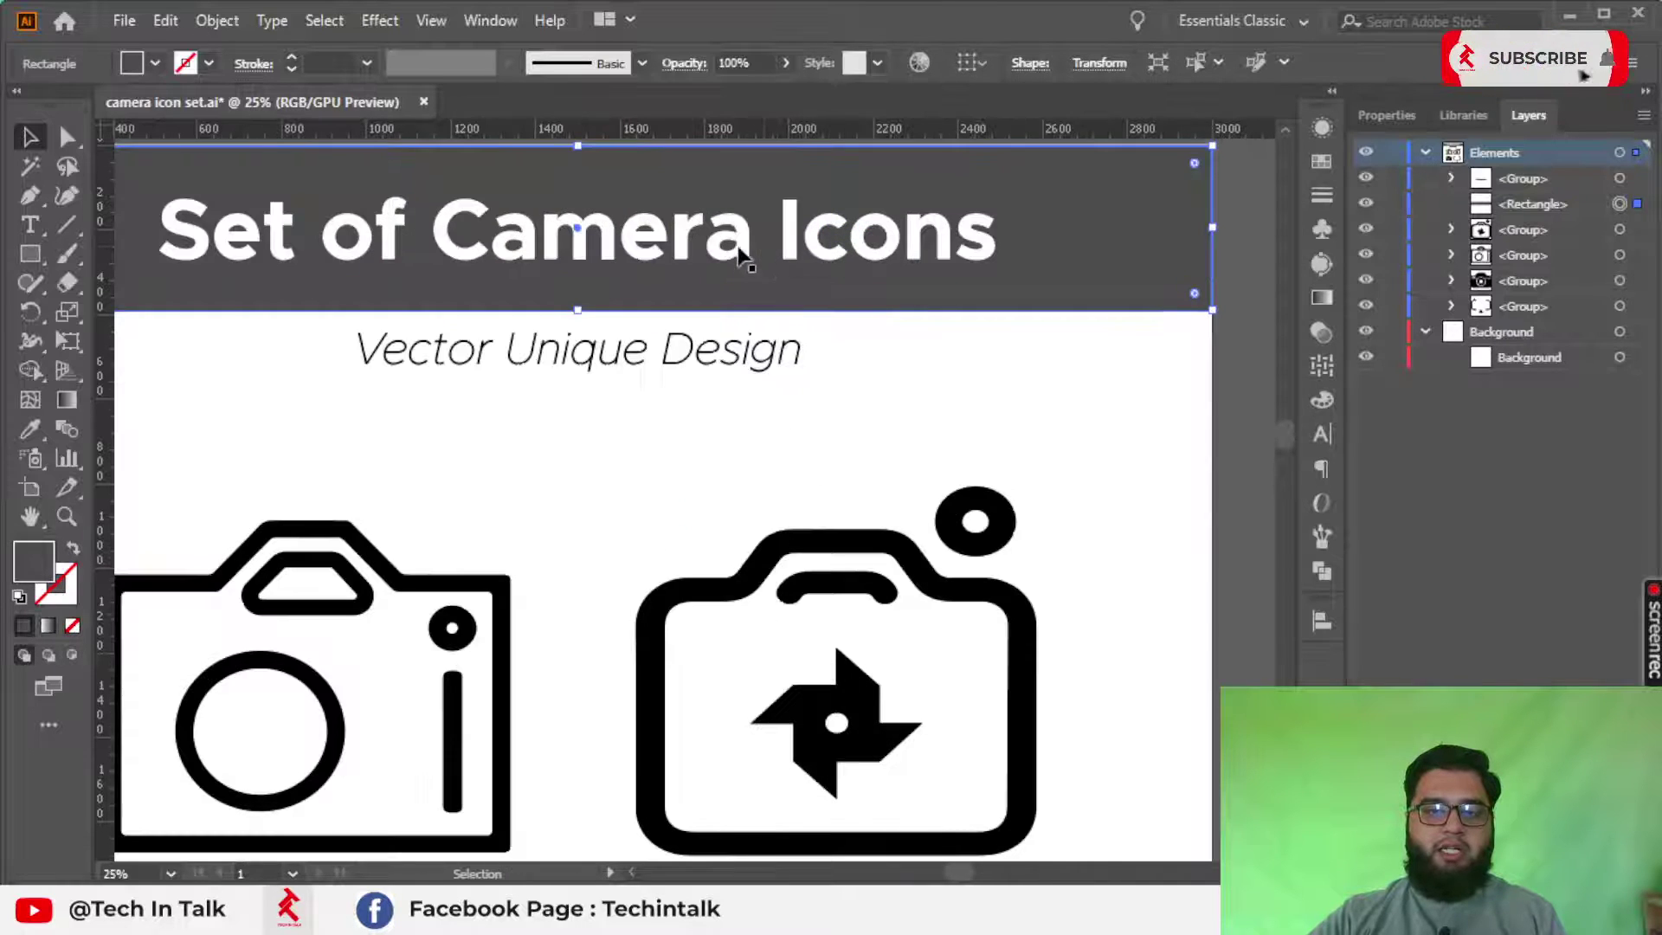
{"action": "left_click", "coordinate": [729, 246], "text": "shift"}
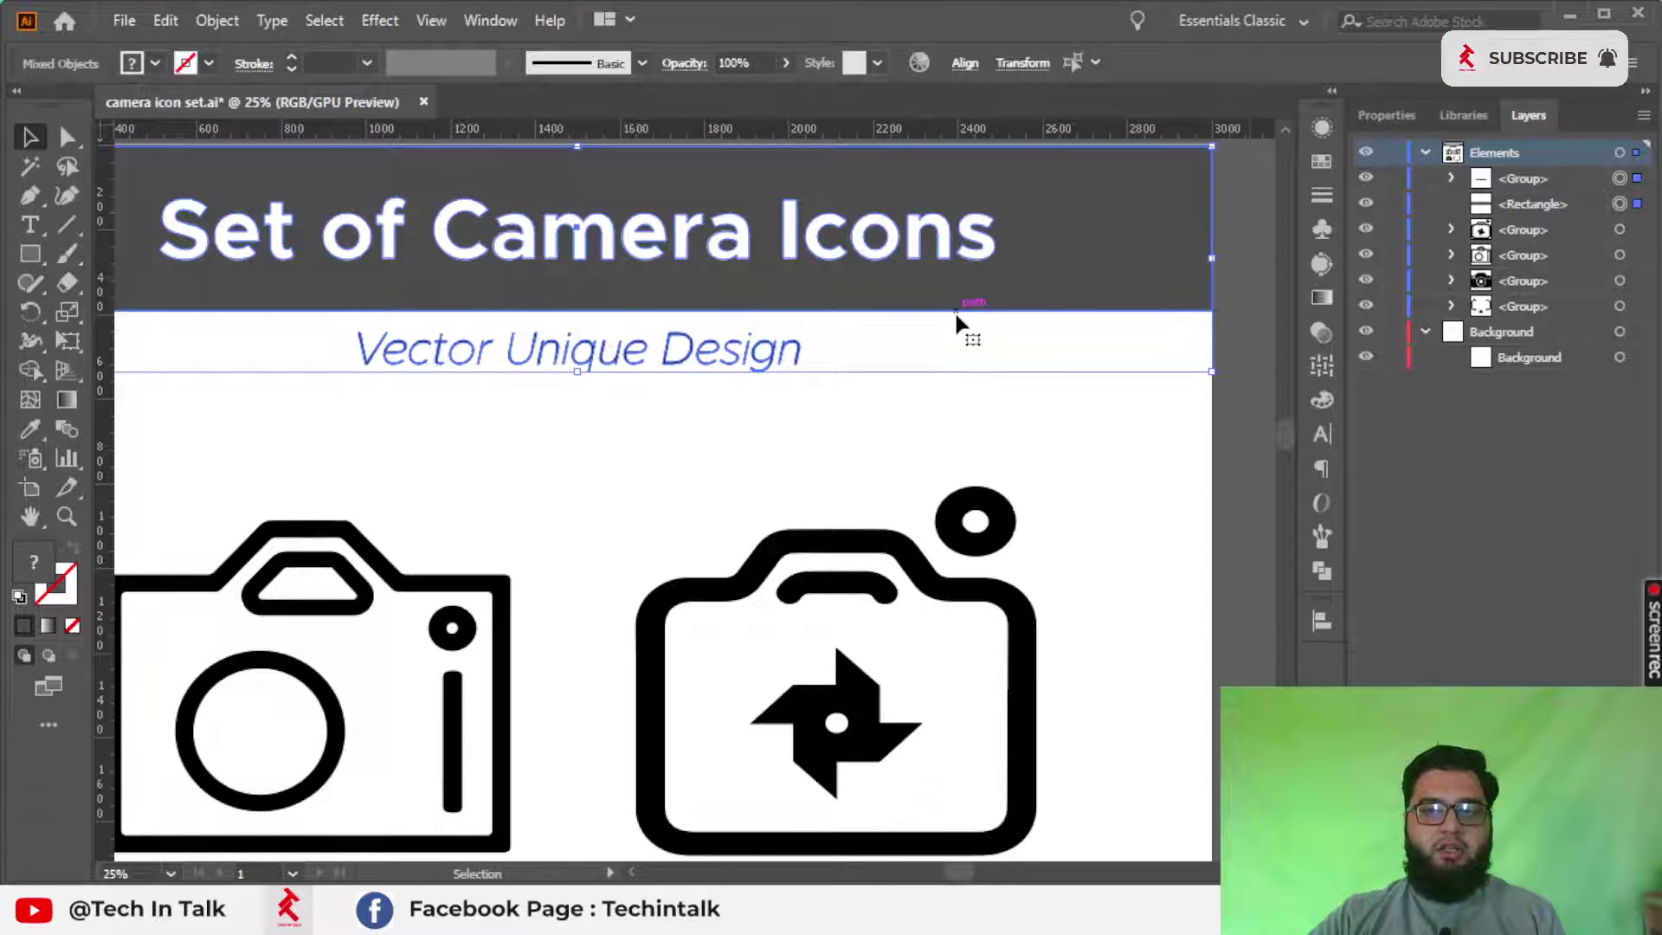
{"action": "key", "text": "ctrl+shift+o"}
{"action": "key", "text": "ctrl+g"}
{"action": "scroll", "coordinate": [1125, 312], "scroll_direction": "down", "scroll_amount": 1}
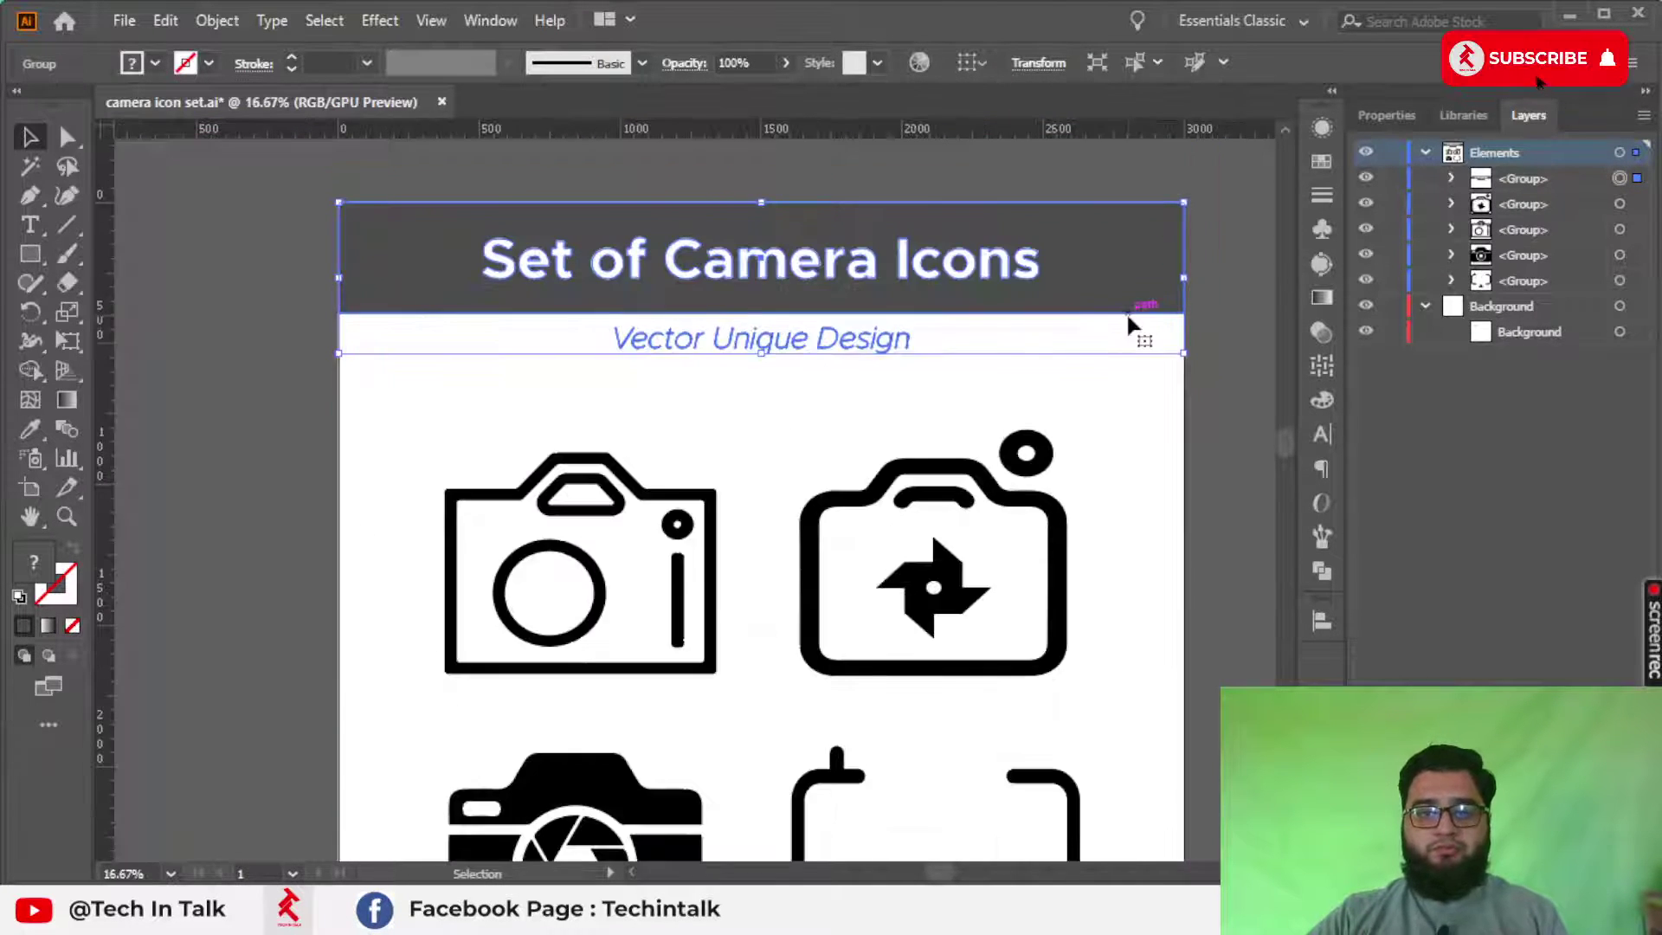
{"action": "left_click_drag", "start_coordinate": [1125, 311], "coordinate": [1004, 277]}
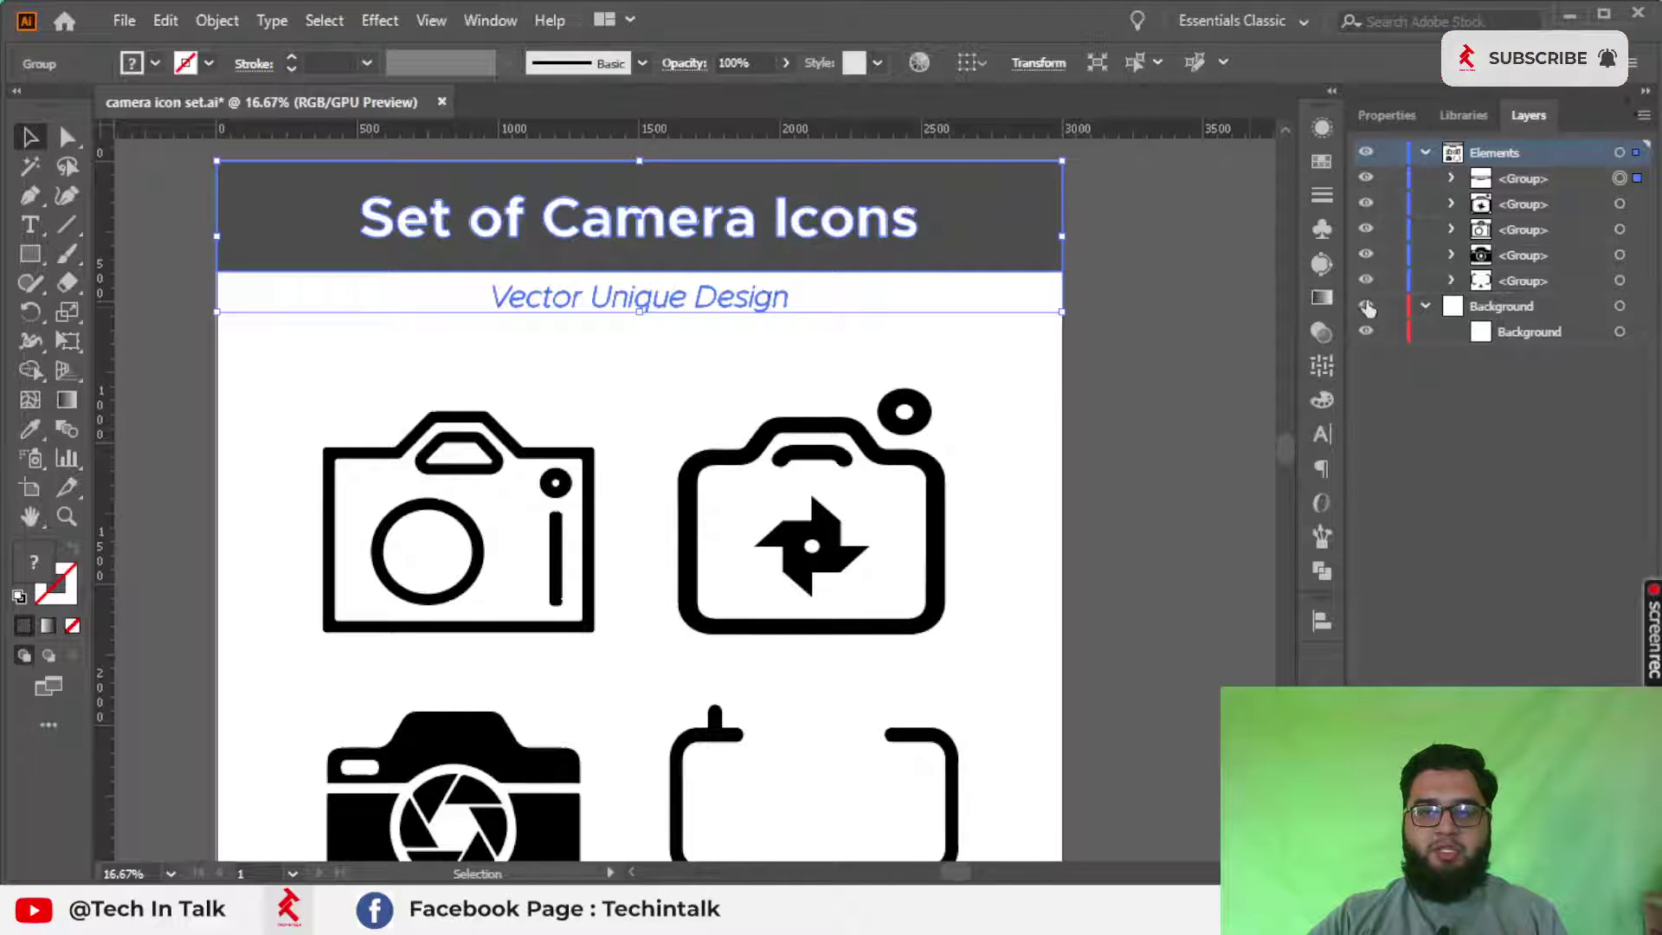
{"action": "left_click", "coordinate": [1525, 179]}
{"action": "scroll", "coordinate": [848, 268], "scroll_direction": "down", "scroll_amount": 1}
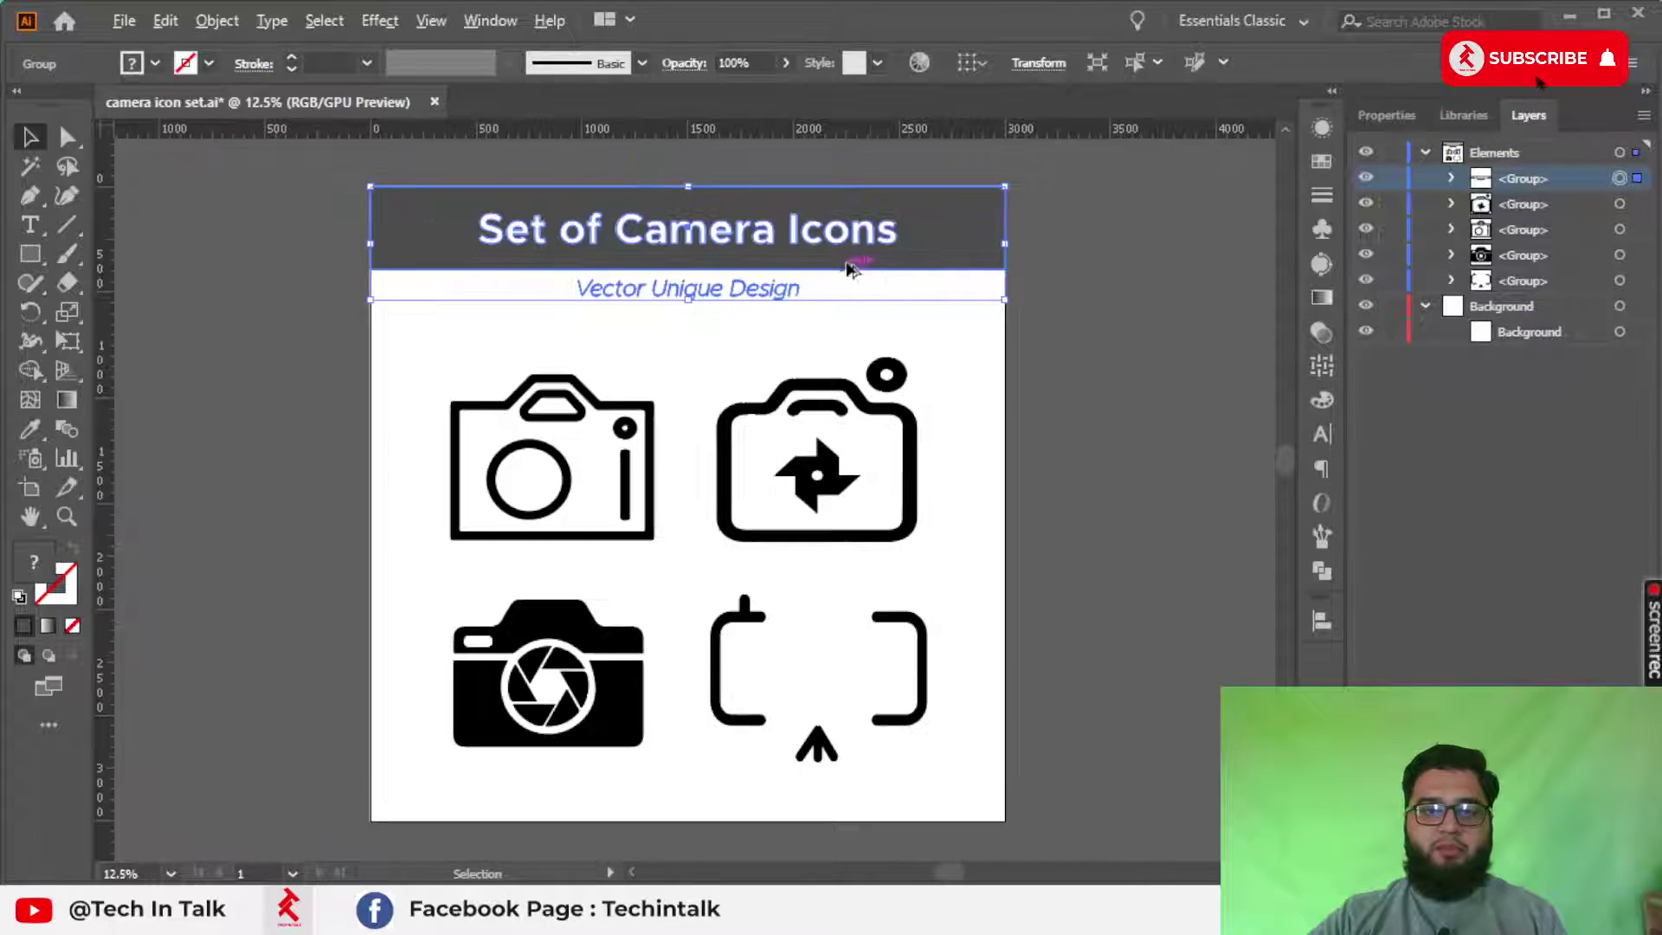
Step: Rename the header group to 'title' and the first camera icon group to 'logo 1'
{"action": "double_click", "coordinate": [1504, 179]}
{"action": "type", "text": "title"}
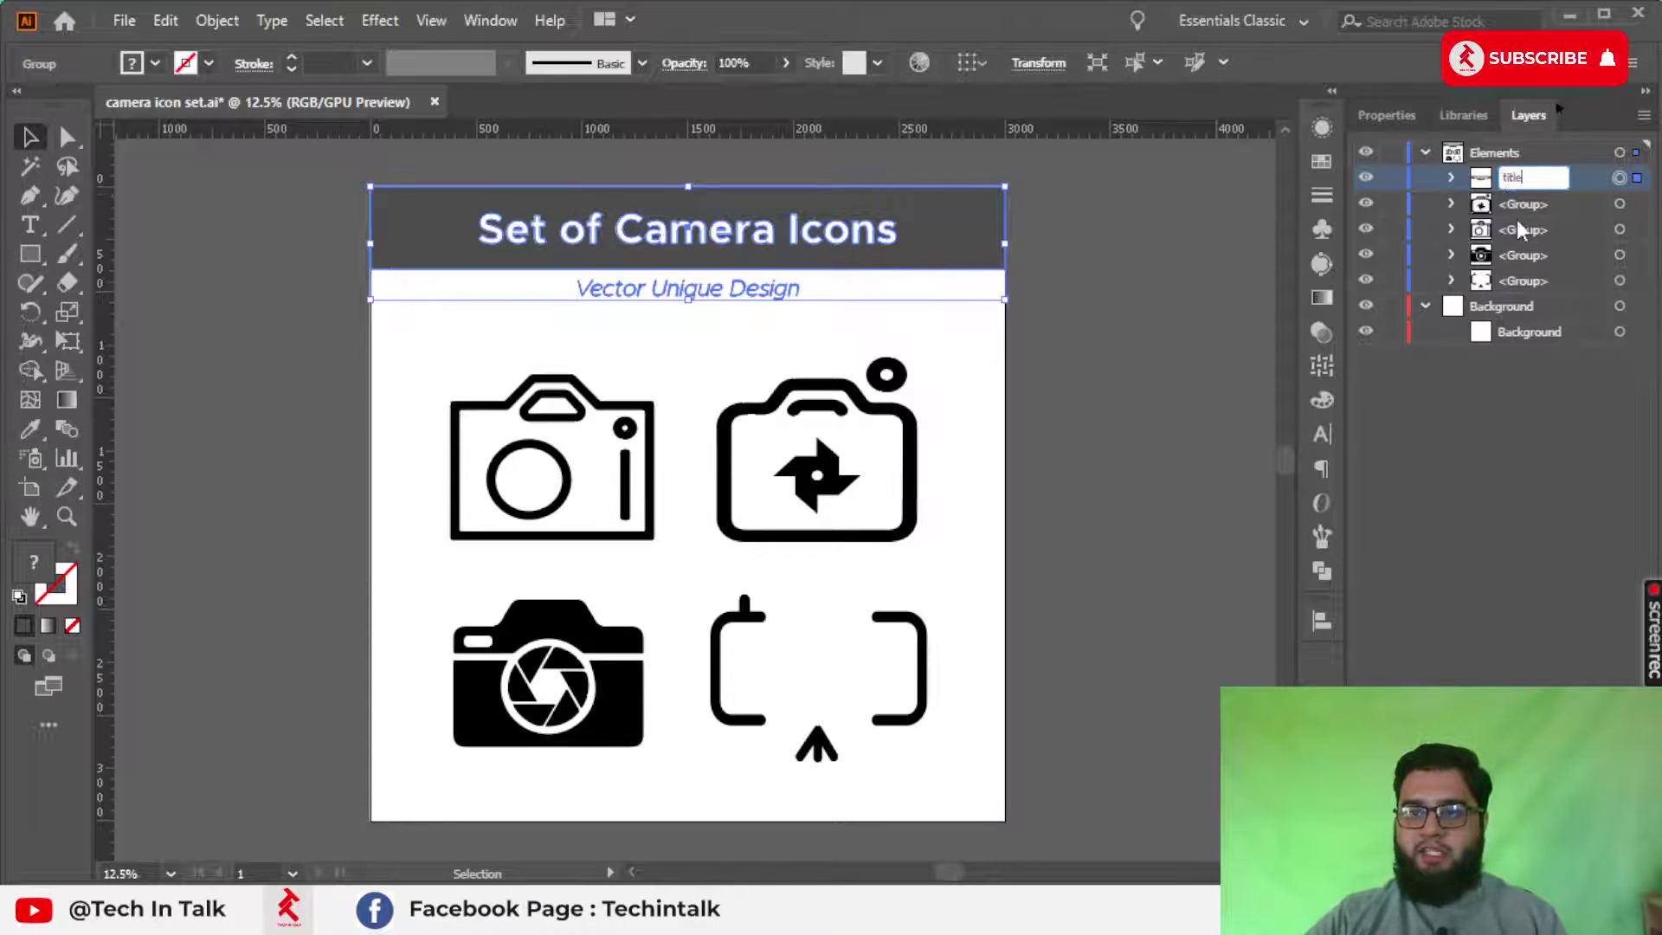
{"action": "key", "text": "Return"}
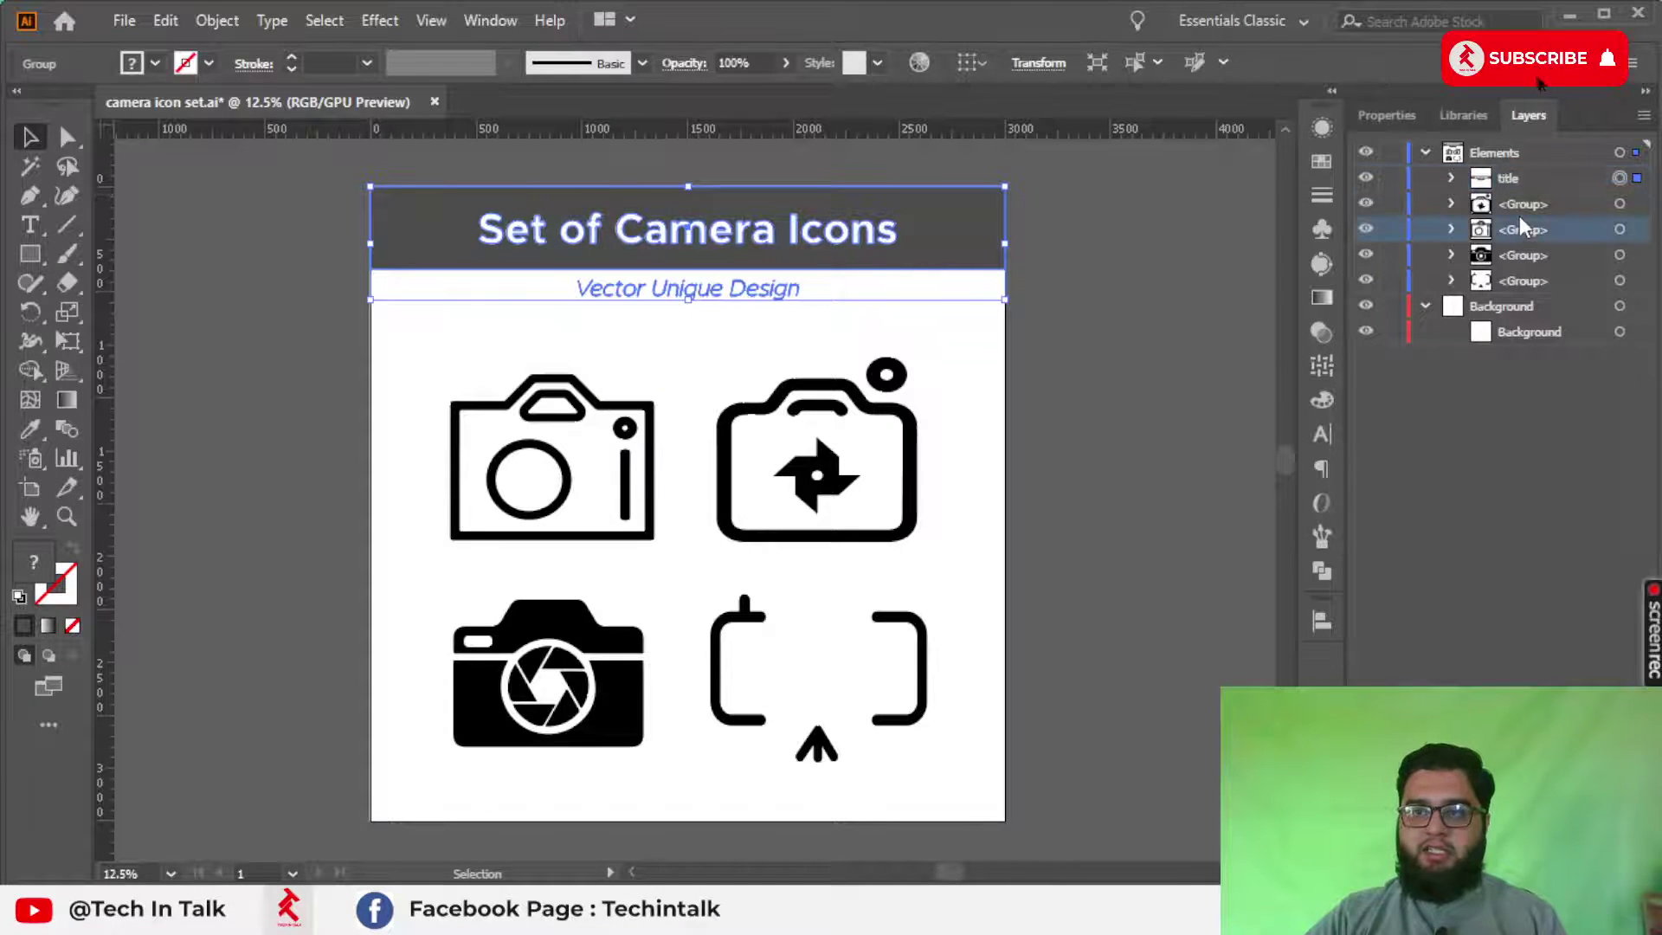
{"action": "double_click", "coordinate": [1519, 203]}
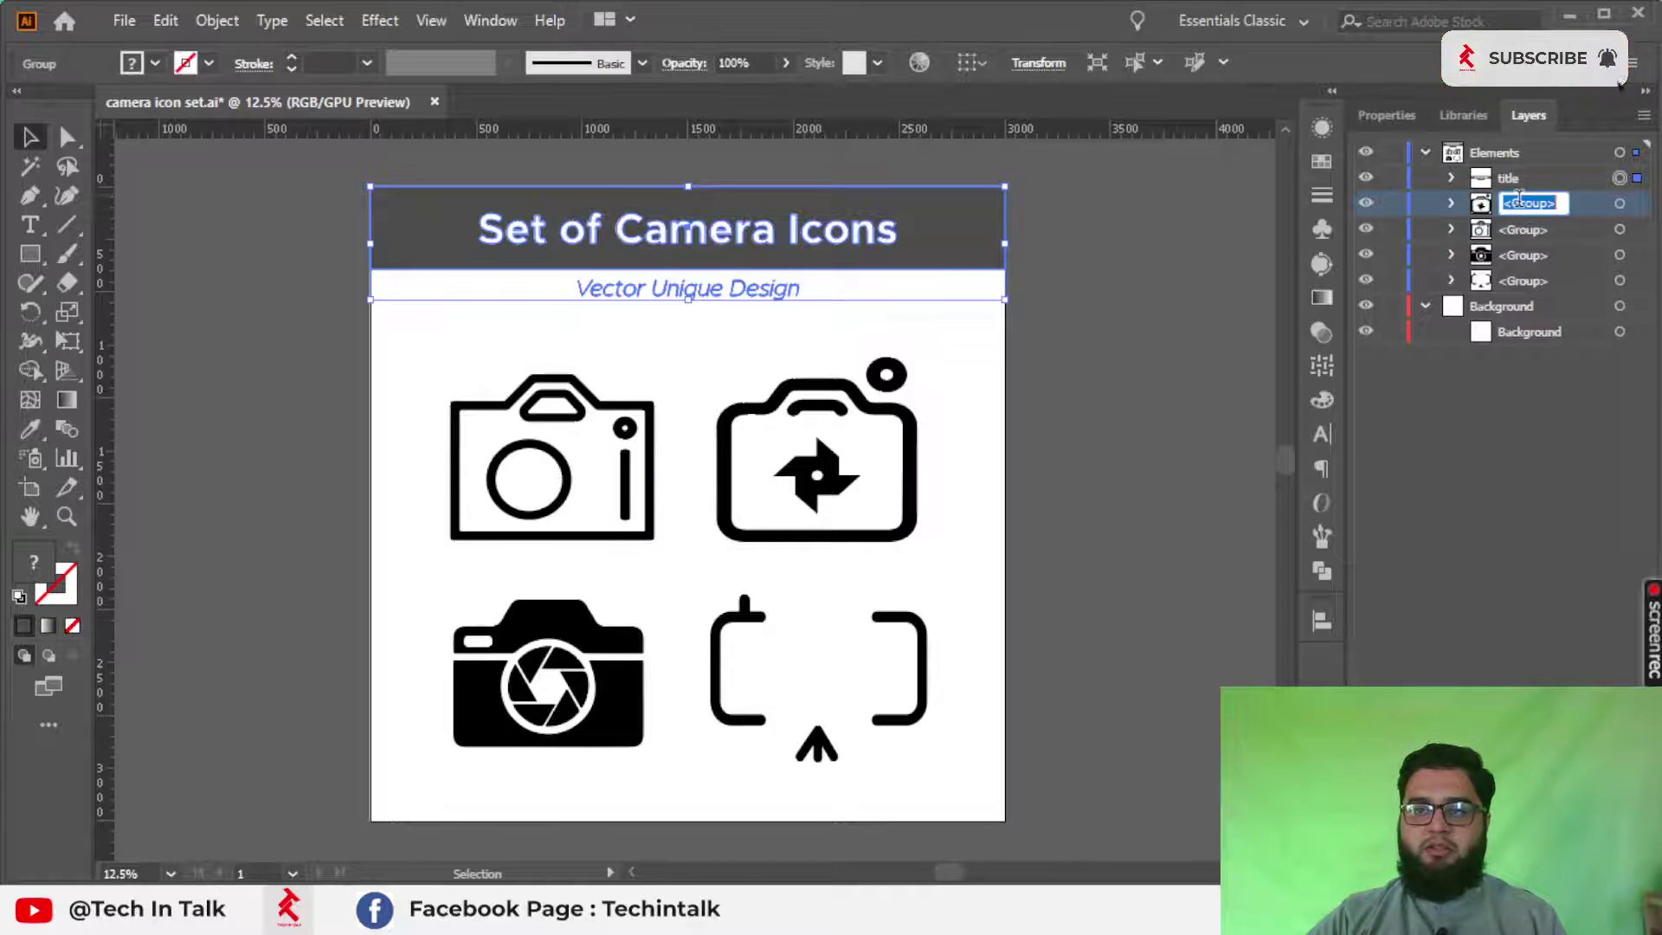
{"action": "double_click", "coordinate": [1499, 206]}
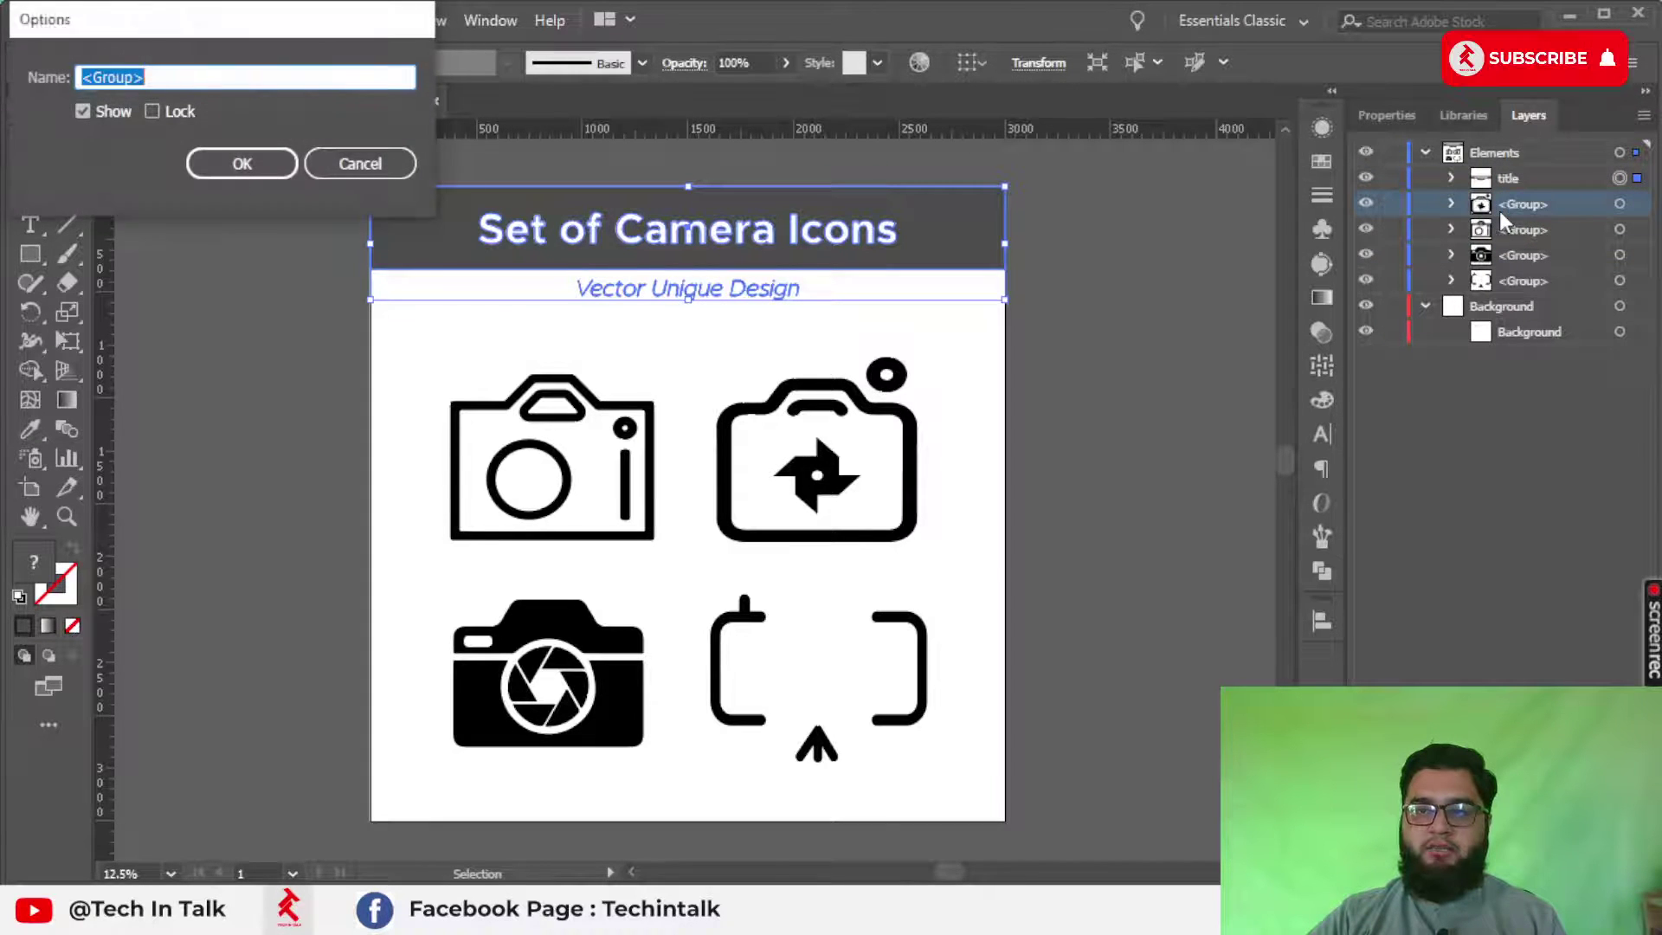
{"action": "left_click_drag", "start_coordinate": [333, 29], "coordinate": [682, 242]}
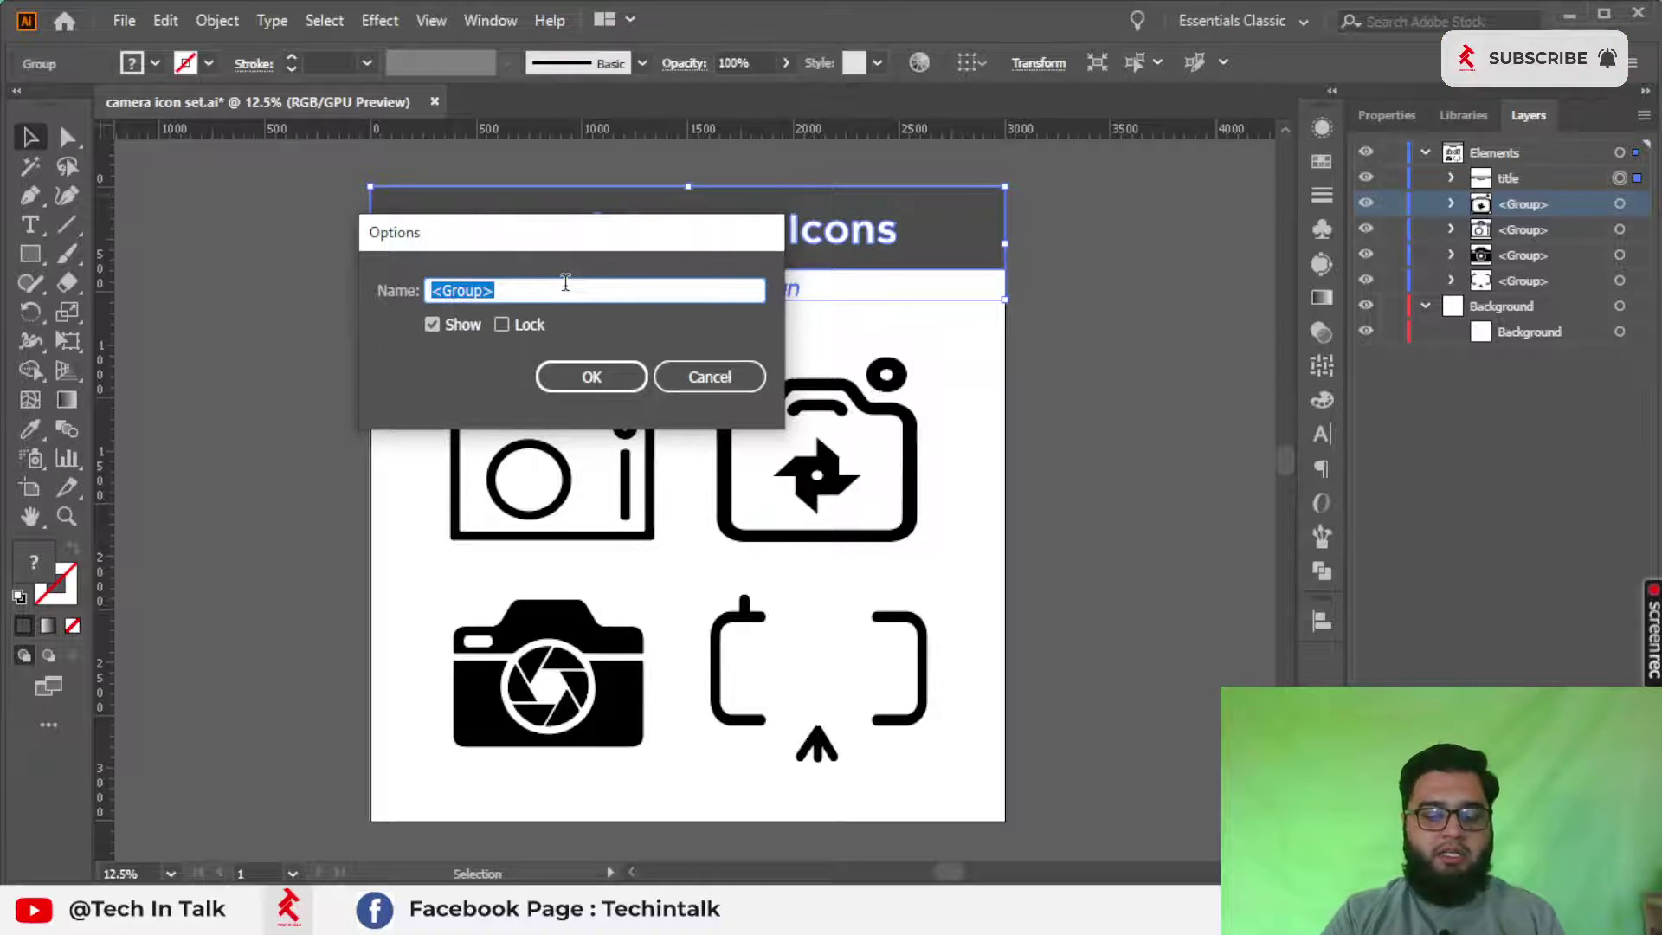
{"action": "key", "text": "BackSpace"}
{"action": "type", "text": "logo "}
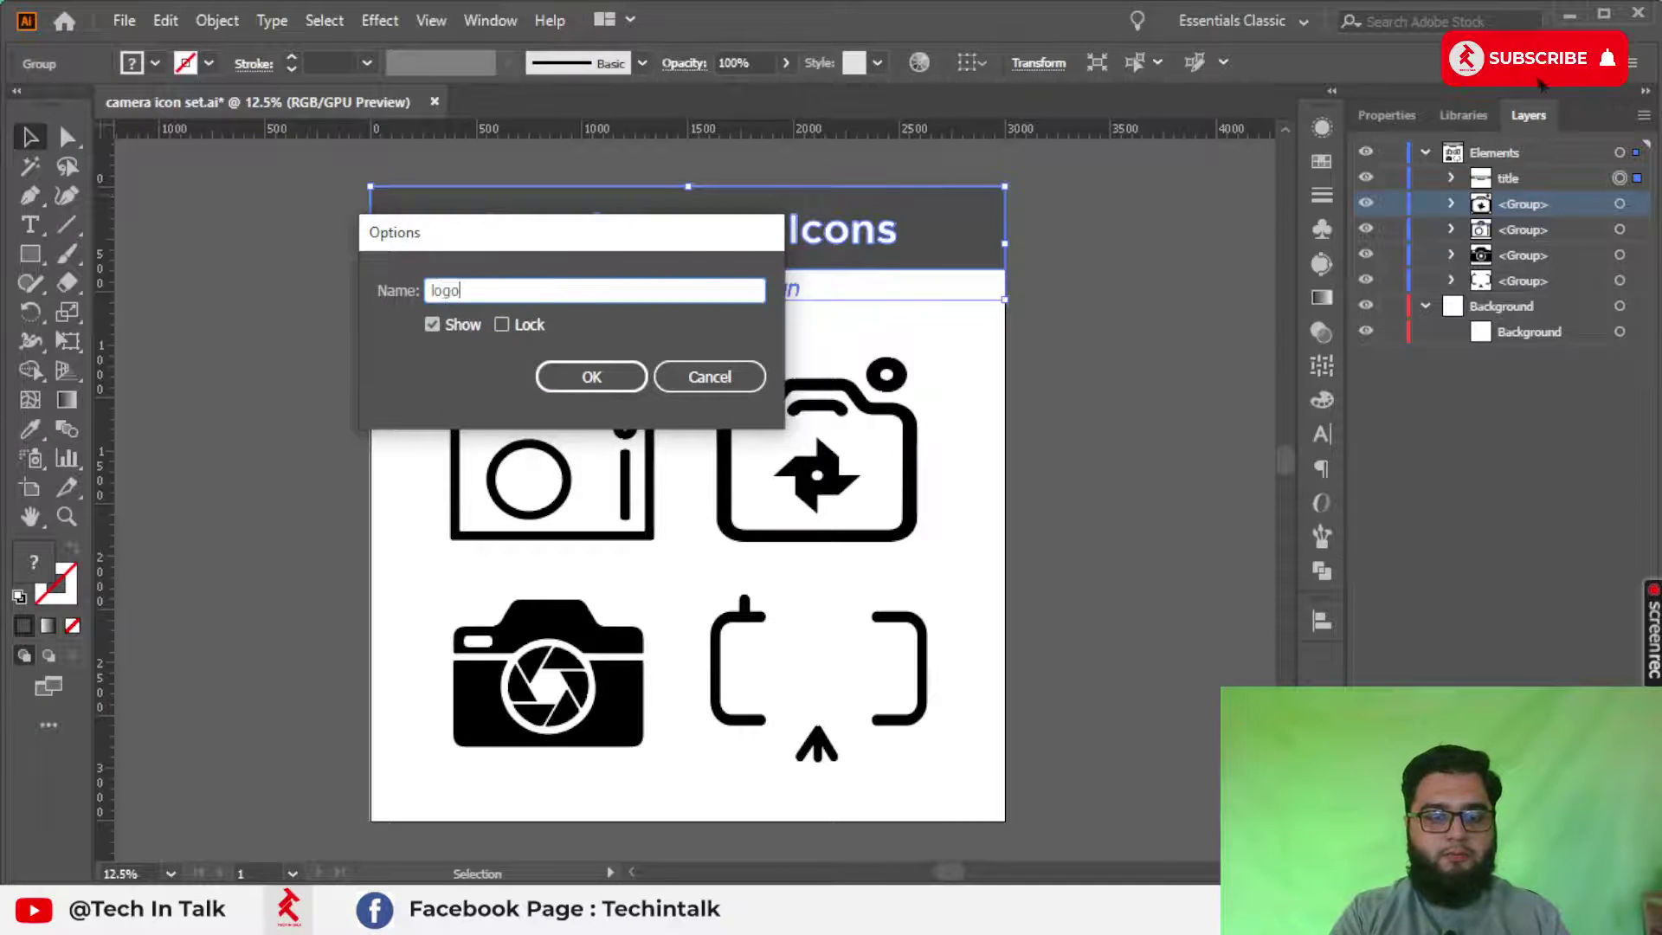
{"action": "type", "text": "1"}
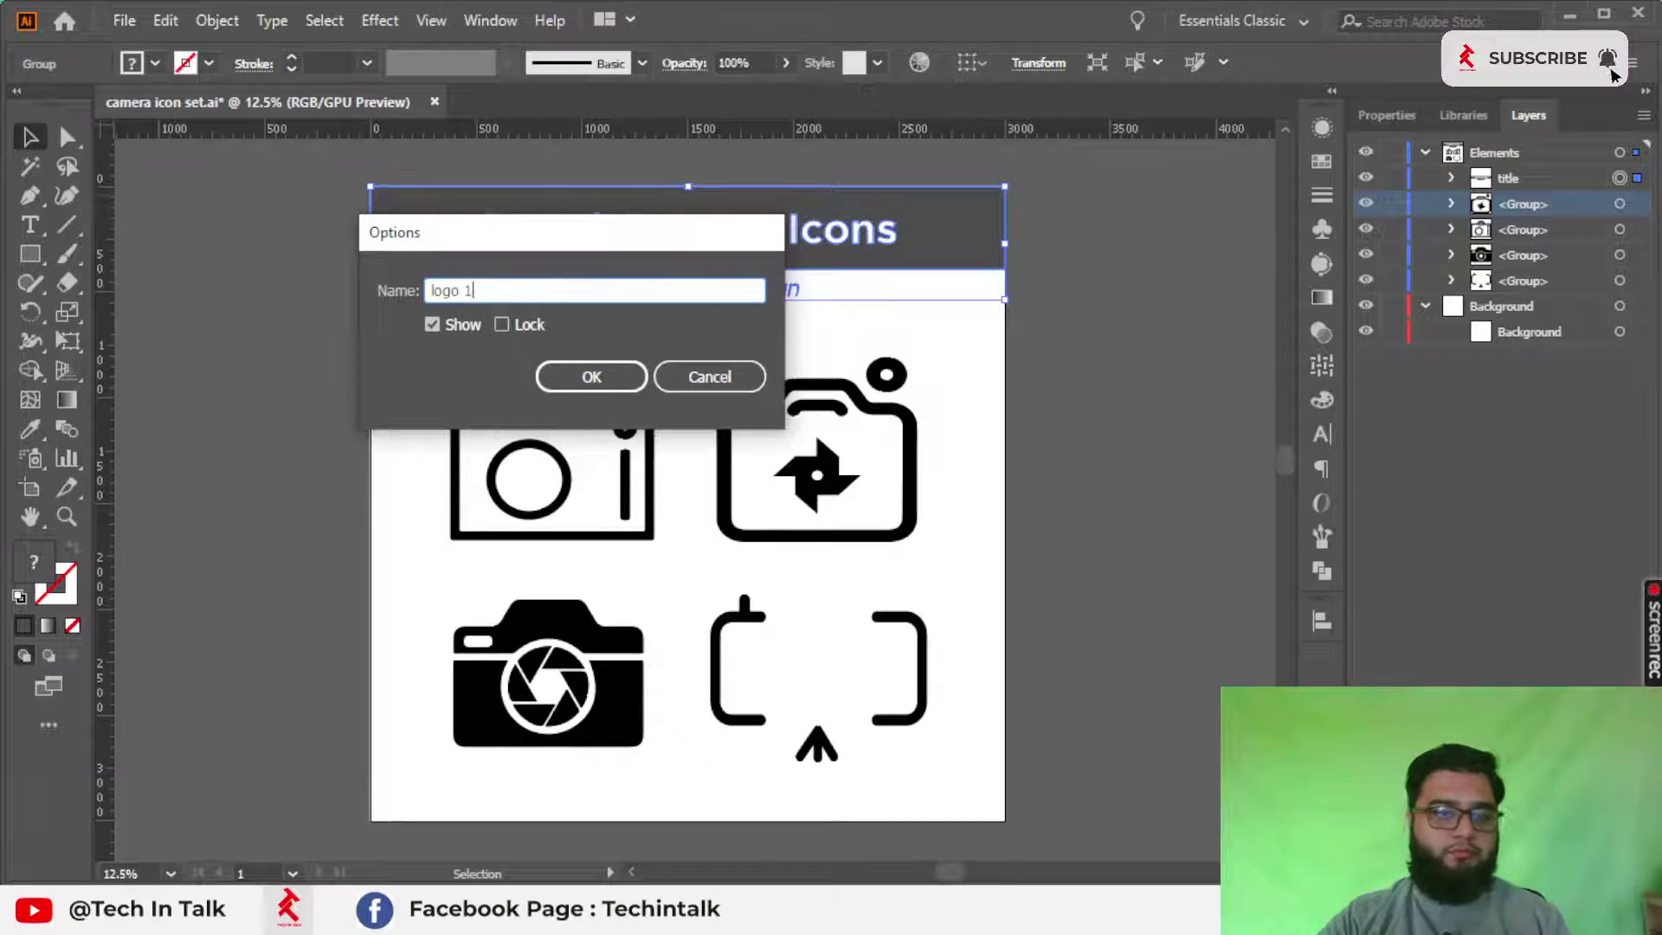
{"action": "left_click", "coordinate": [590, 381]}
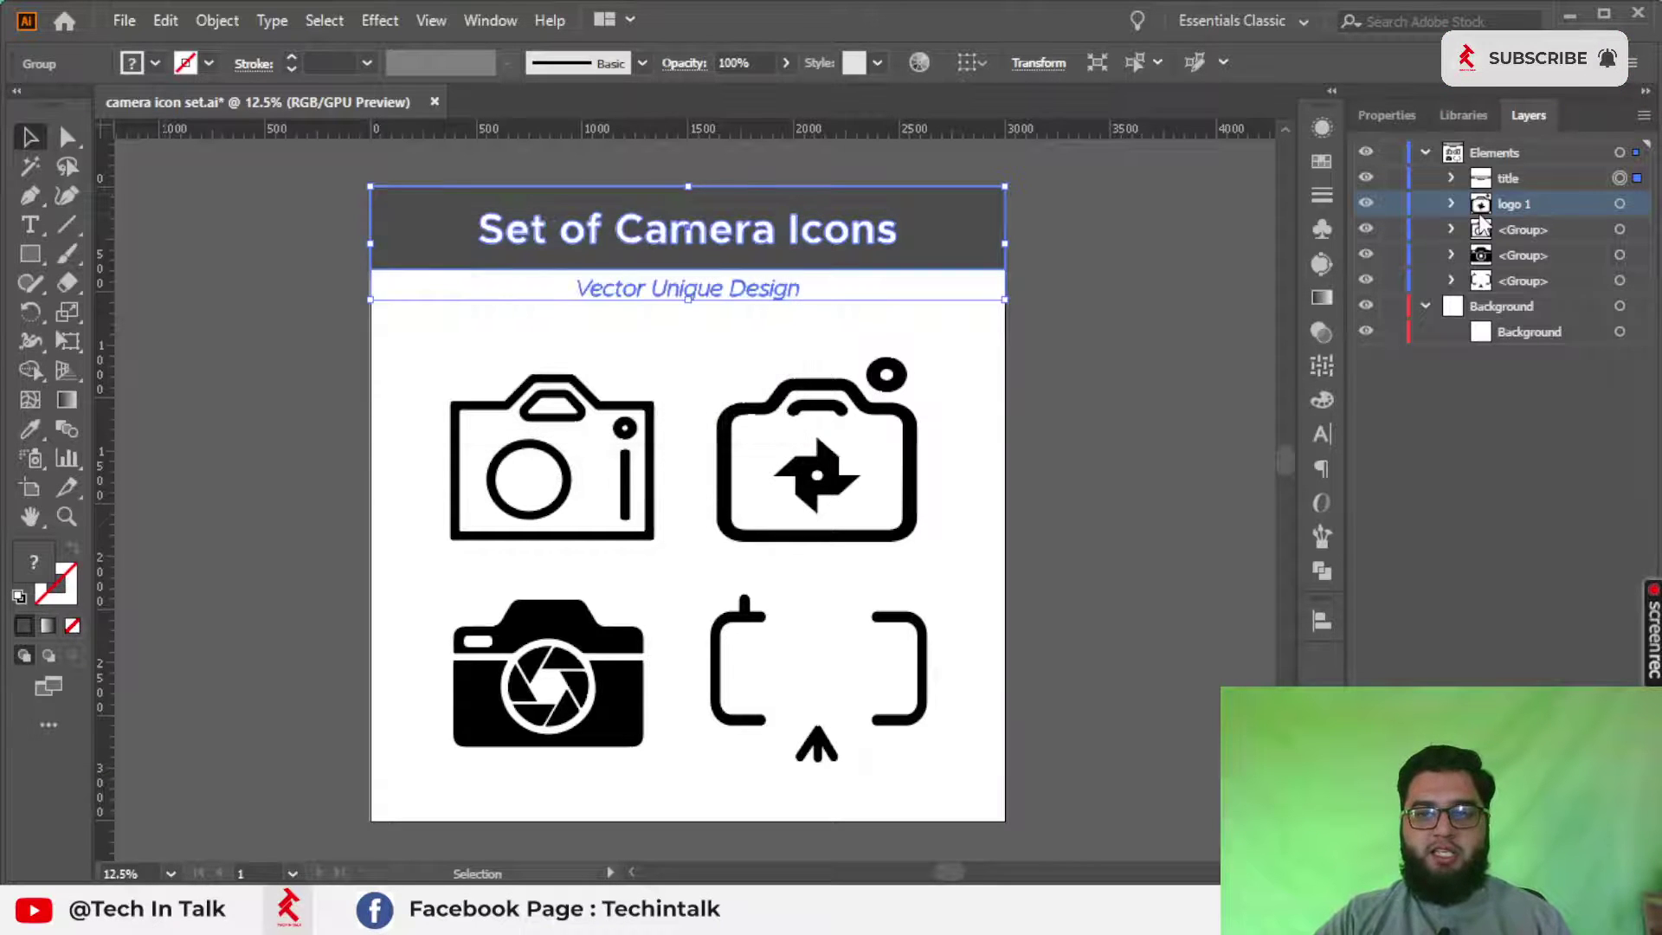
Step: Rename the second camera icon group to 'logo 2'
{"action": "double_click", "coordinate": [1528, 228]}
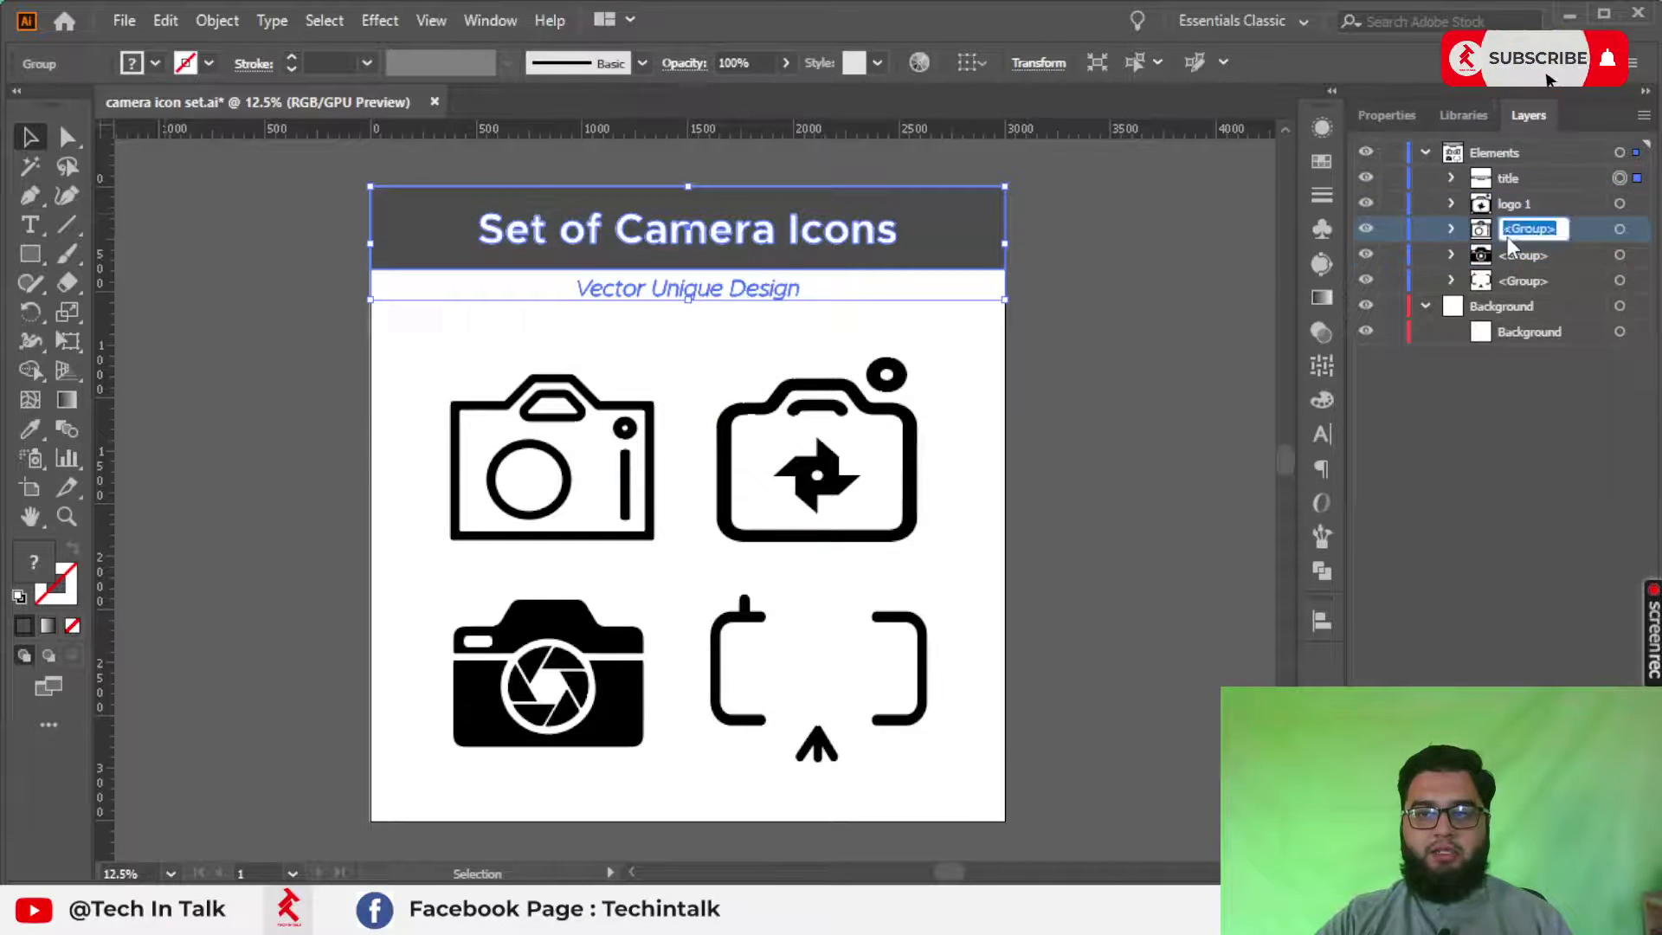
{"action": "double_click", "coordinate": [1507, 237]}
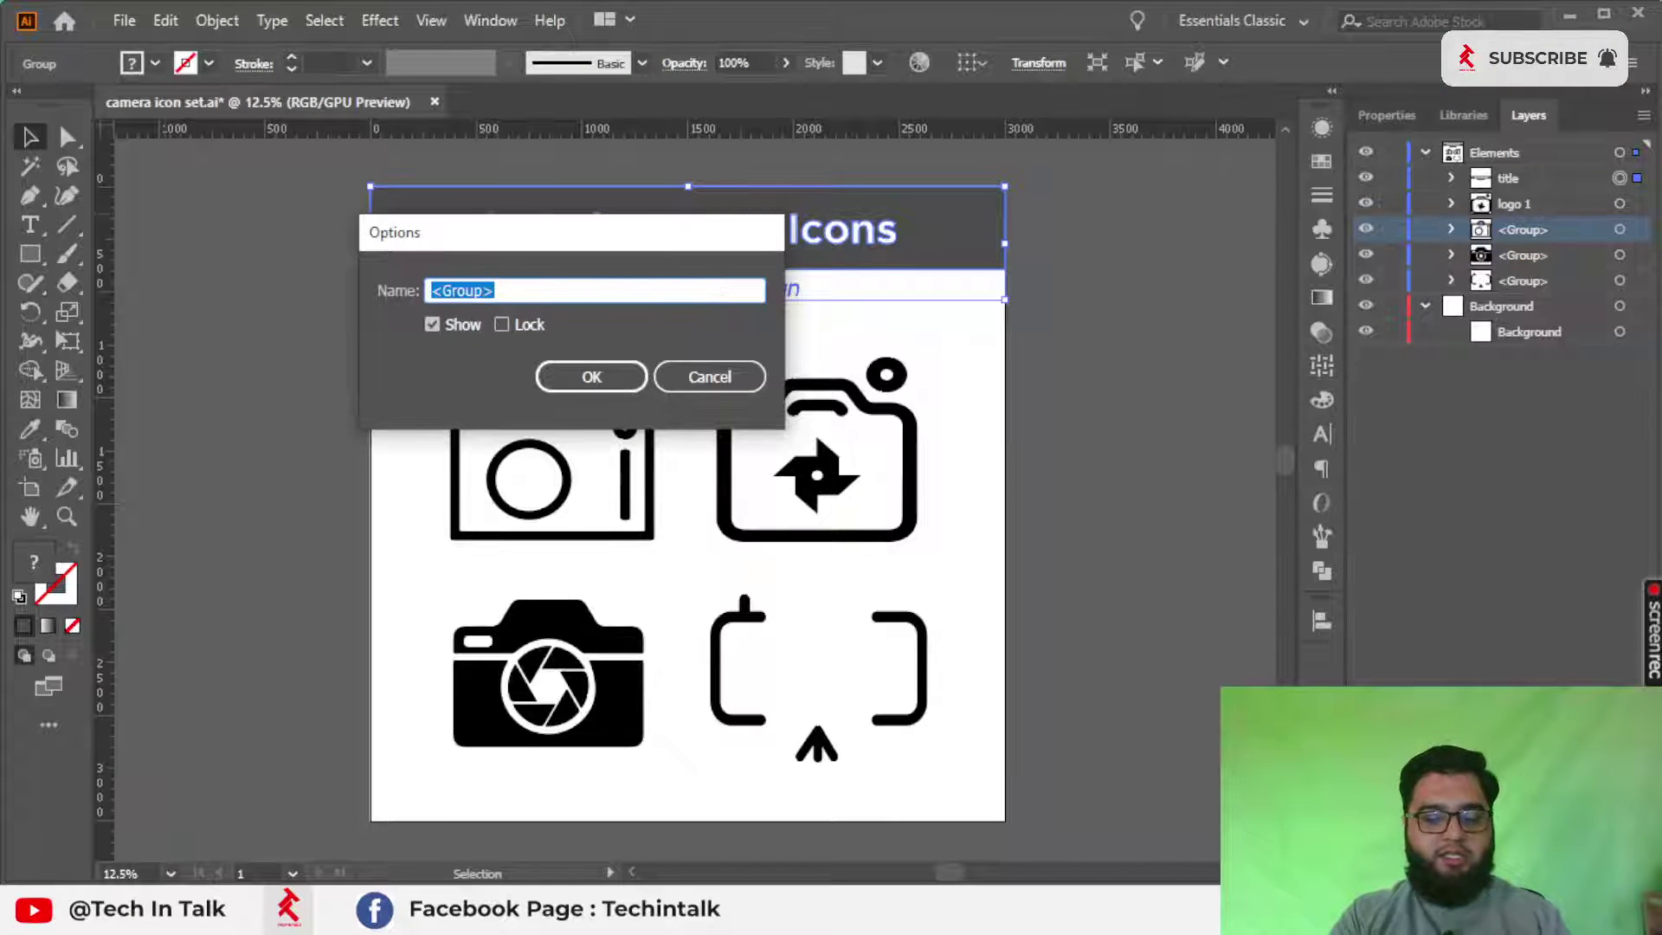
{"action": "key", "text": "BackSpace"}
{"action": "type", "text": "logo"}
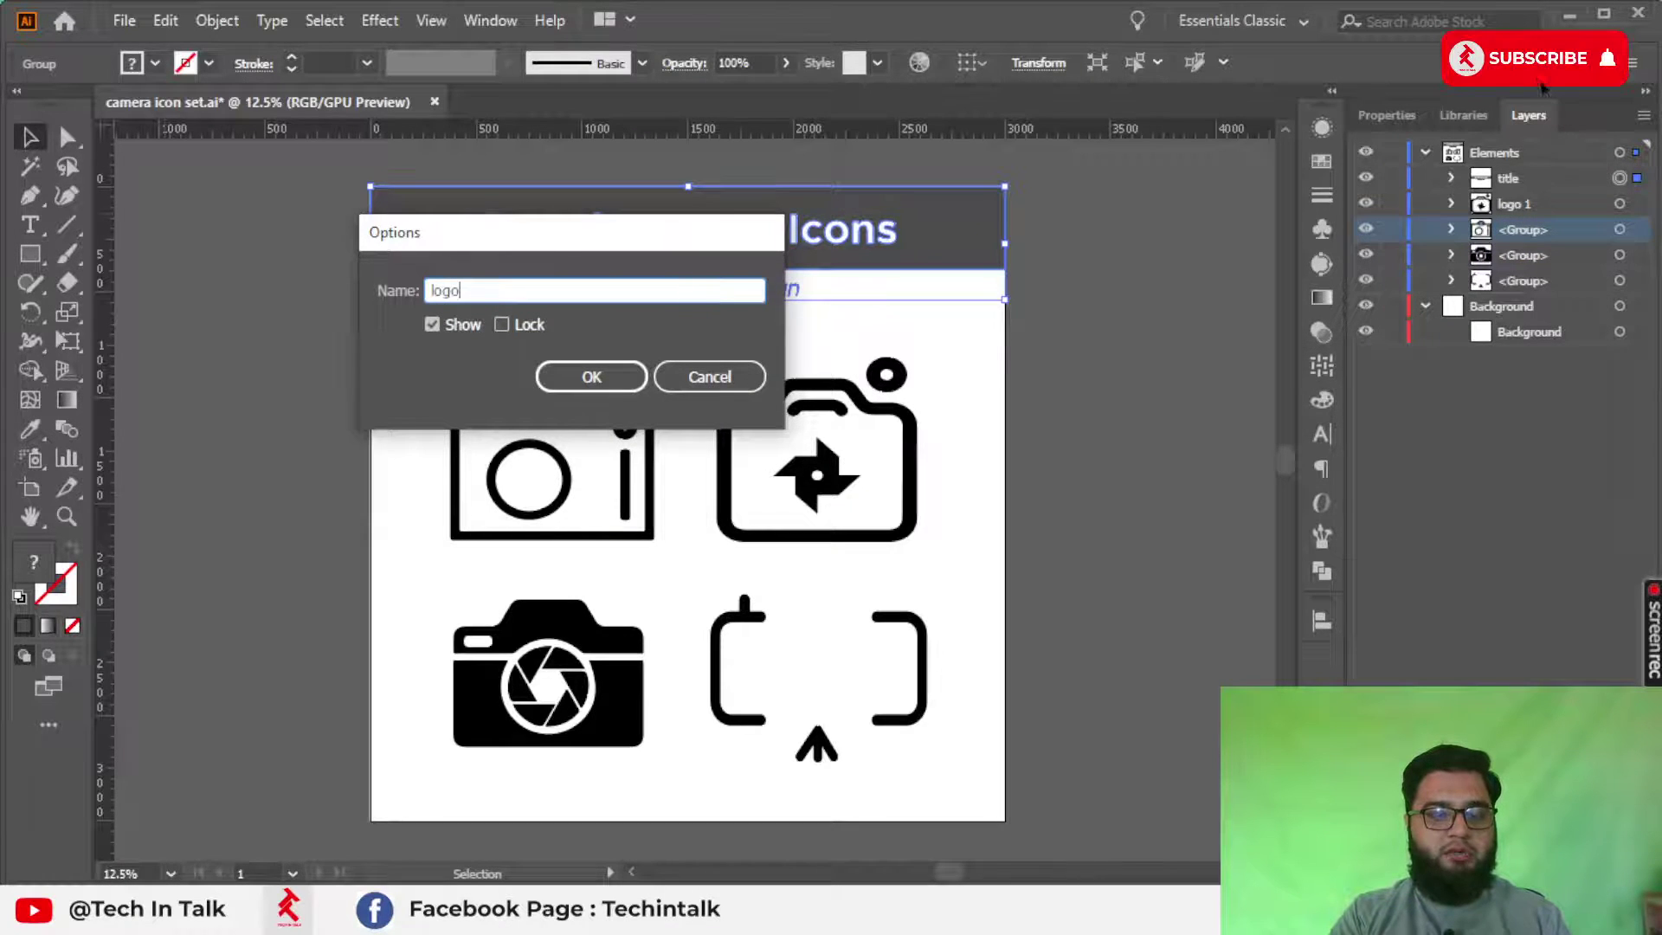
{"action": "type", "text": " 2"}
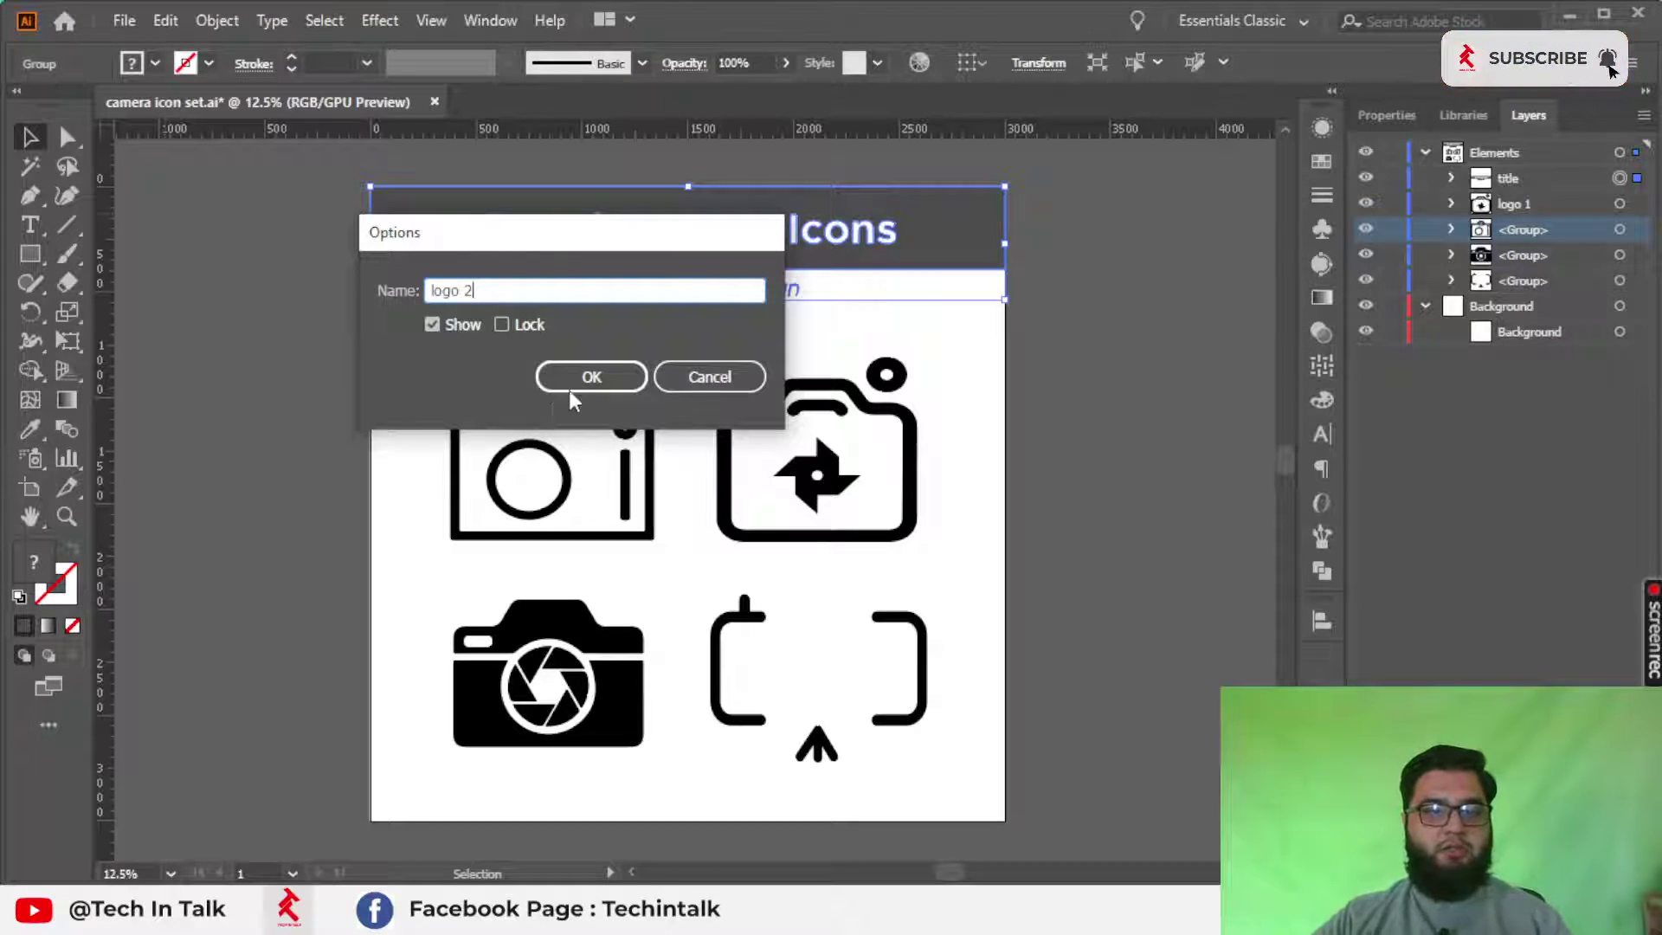
{"action": "left_click", "coordinate": [570, 390]}
Step: Rename the third and fourth camera icon groups to 'logo 3' and 'logo 4'
{"action": "left_click", "coordinate": [1506, 257]}
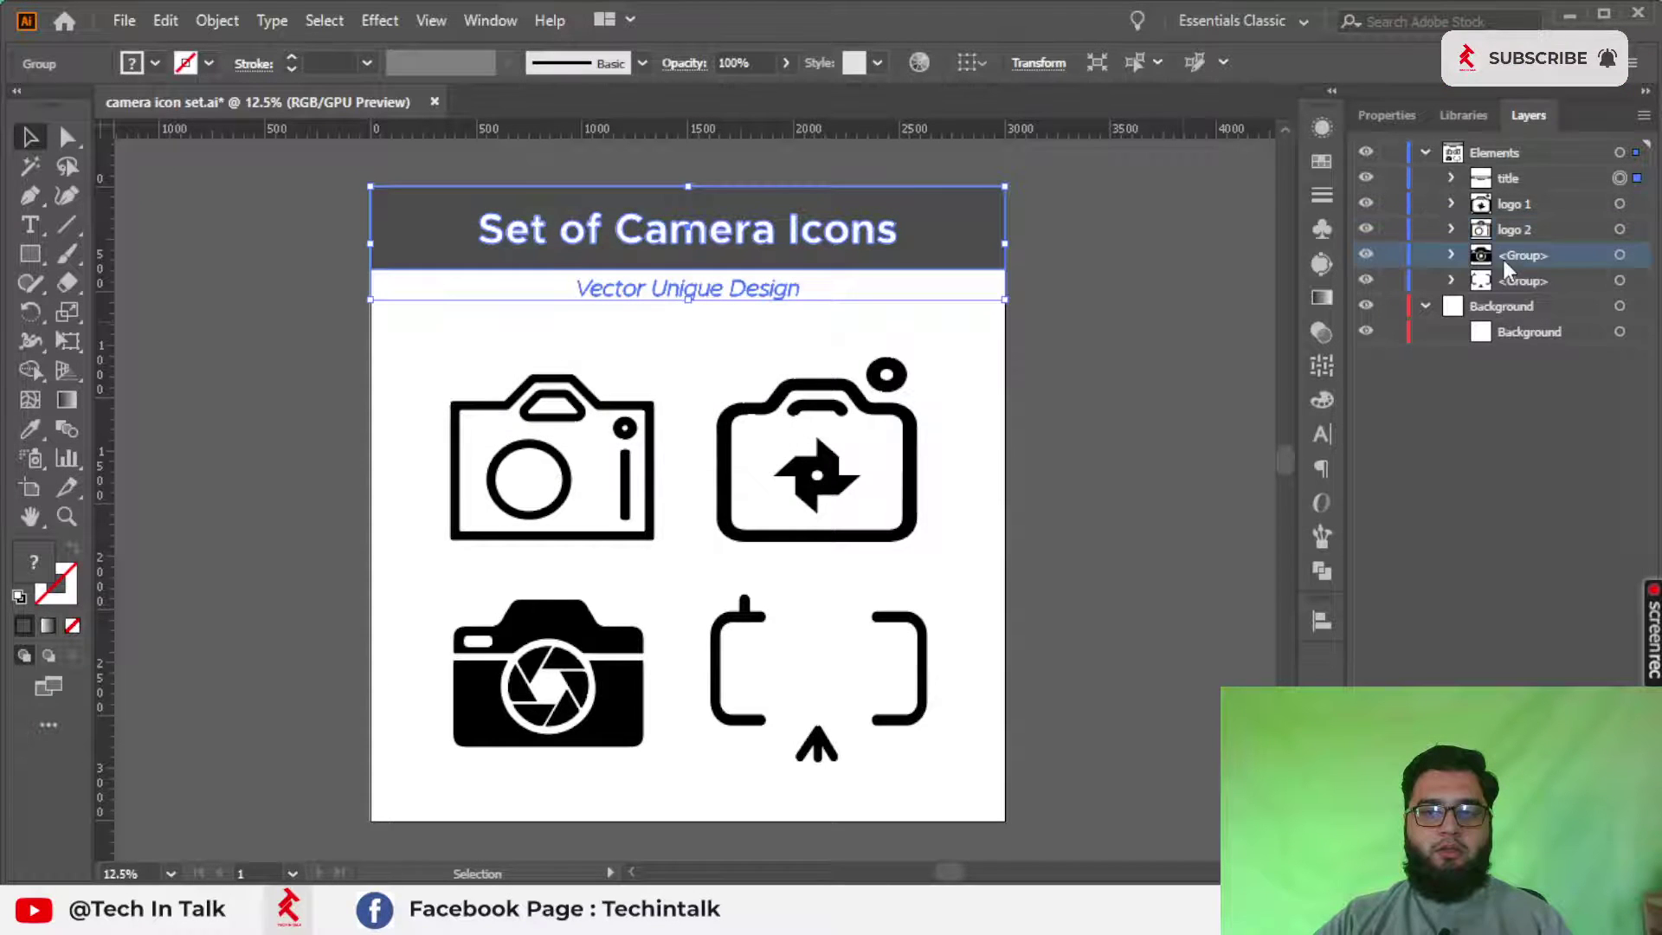
{"action": "double_click", "coordinate": [1493, 258]}
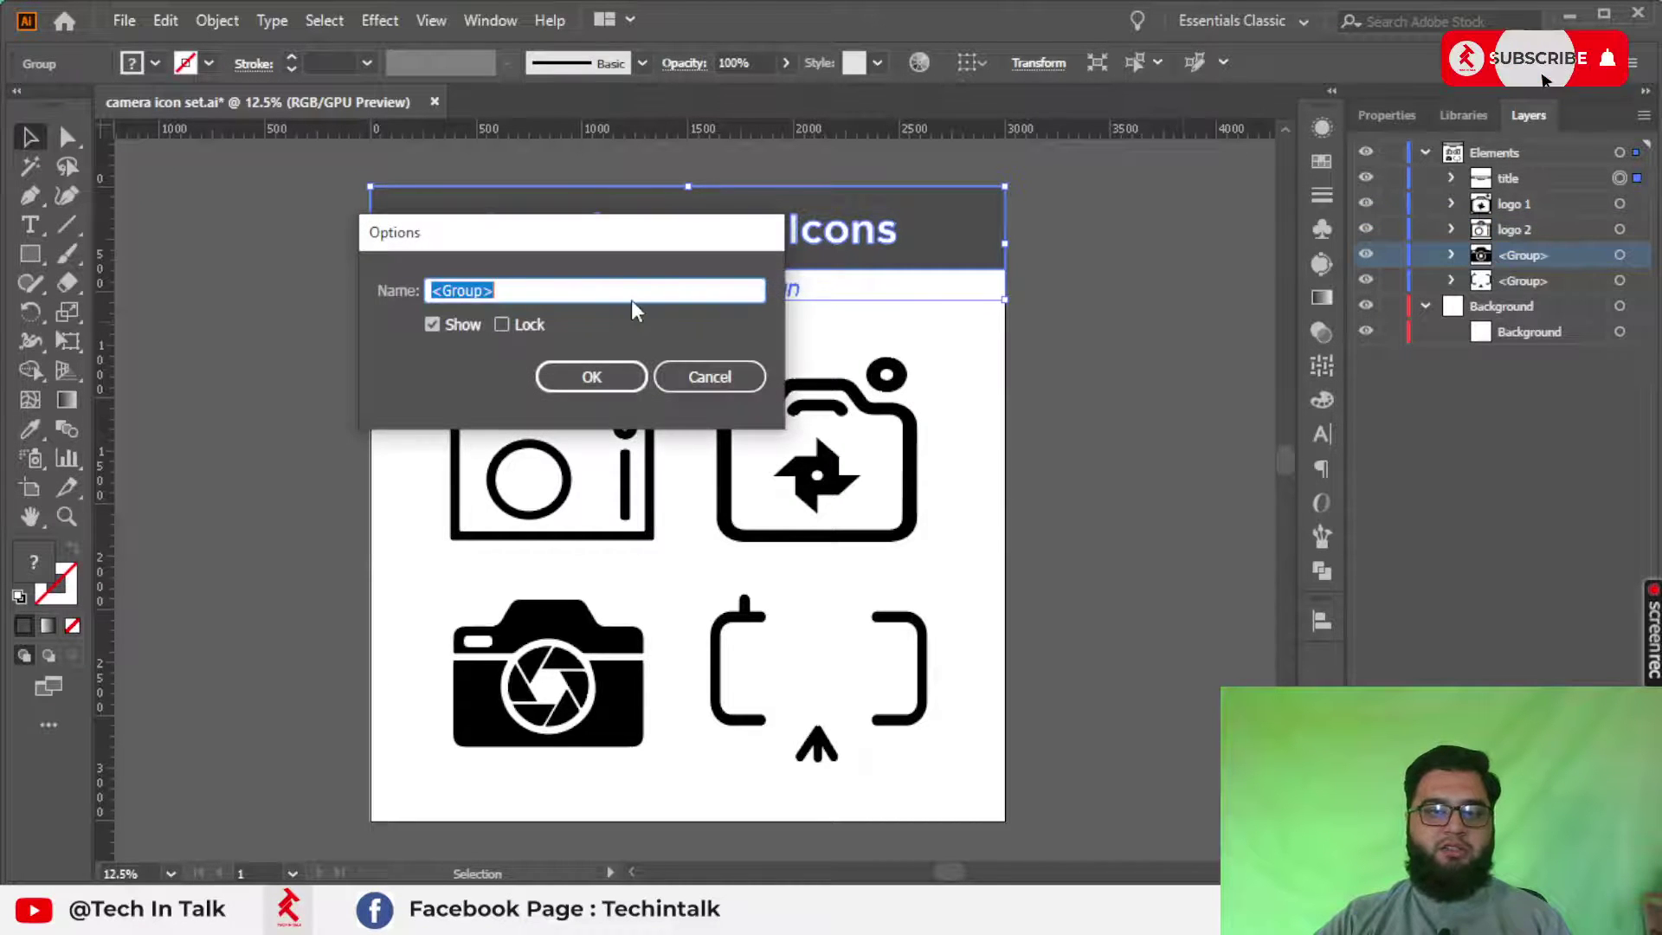
{"action": "type", "text": "lof"}
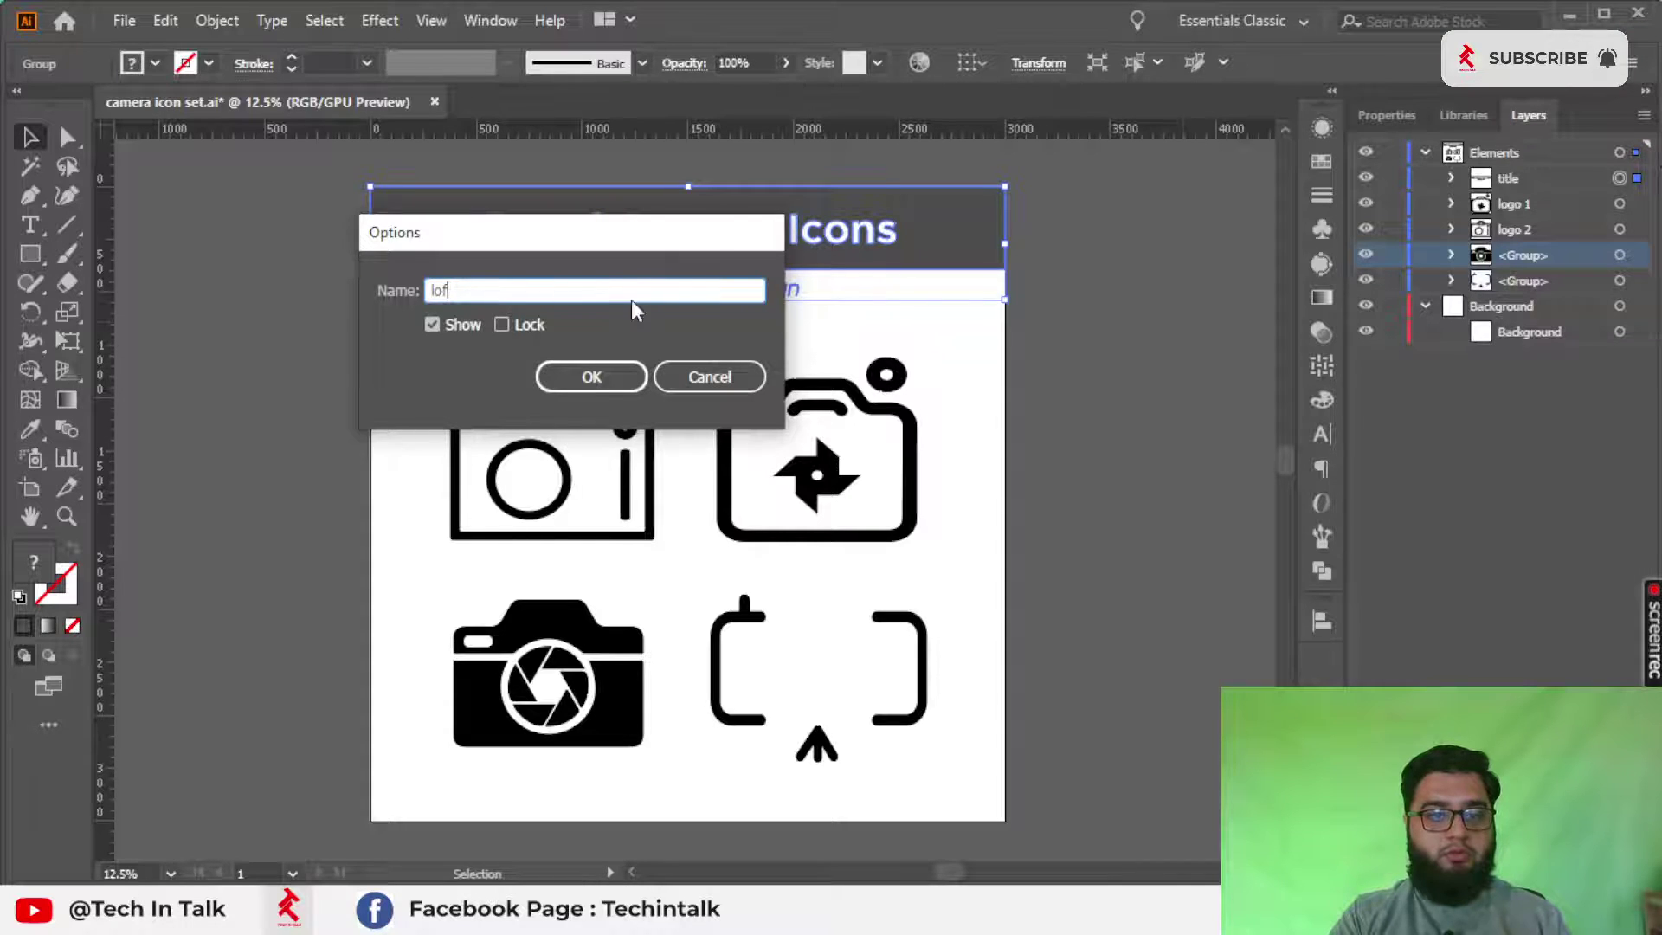
{"action": "key", "text": "BackSpace"}
{"action": "type", "text": "go 3"}
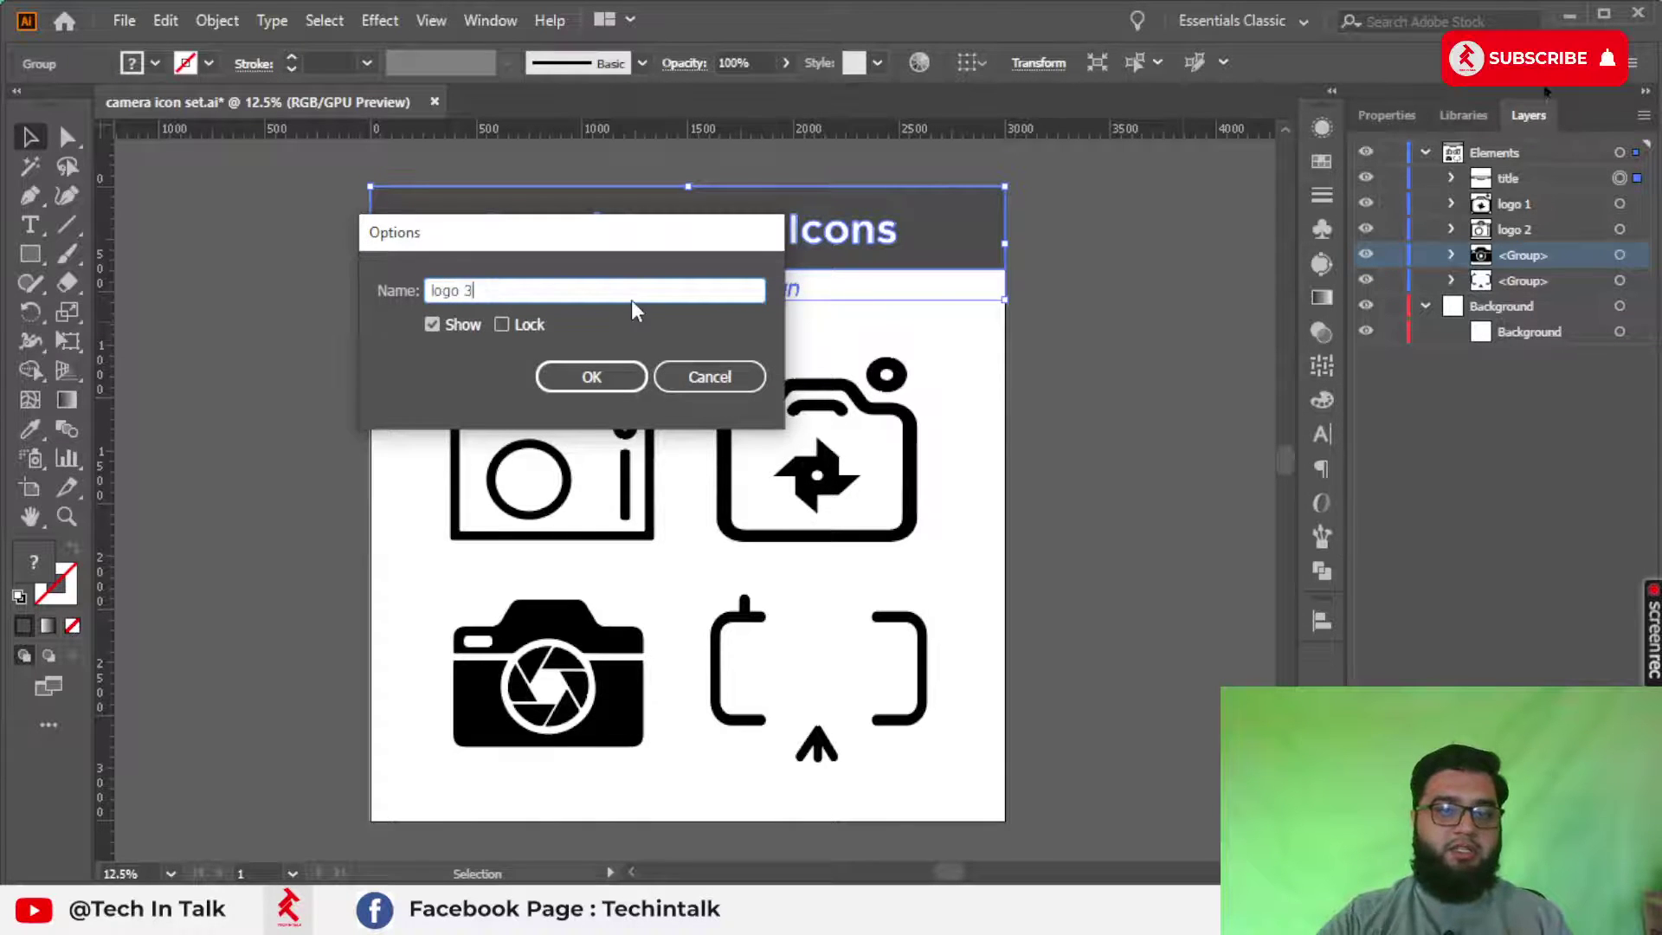
{"action": "left_click", "coordinate": [616, 377]}
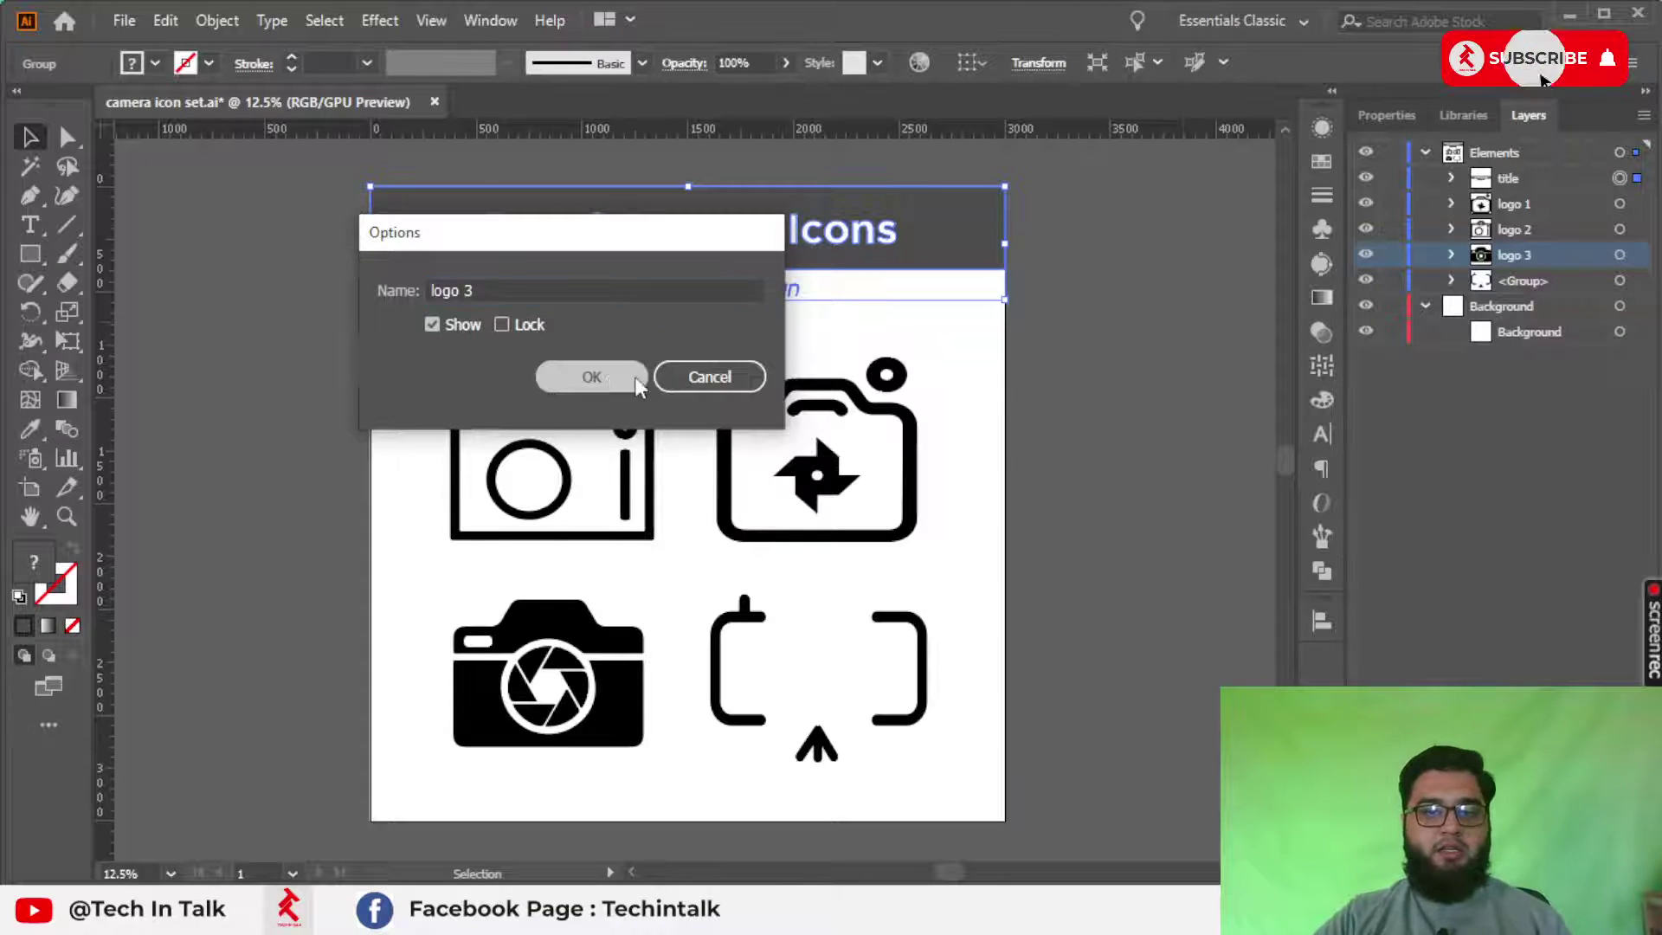
{"action": "left_click", "coordinate": [1481, 277]}
{"action": "double_click", "coordinate": [1481, 279]}
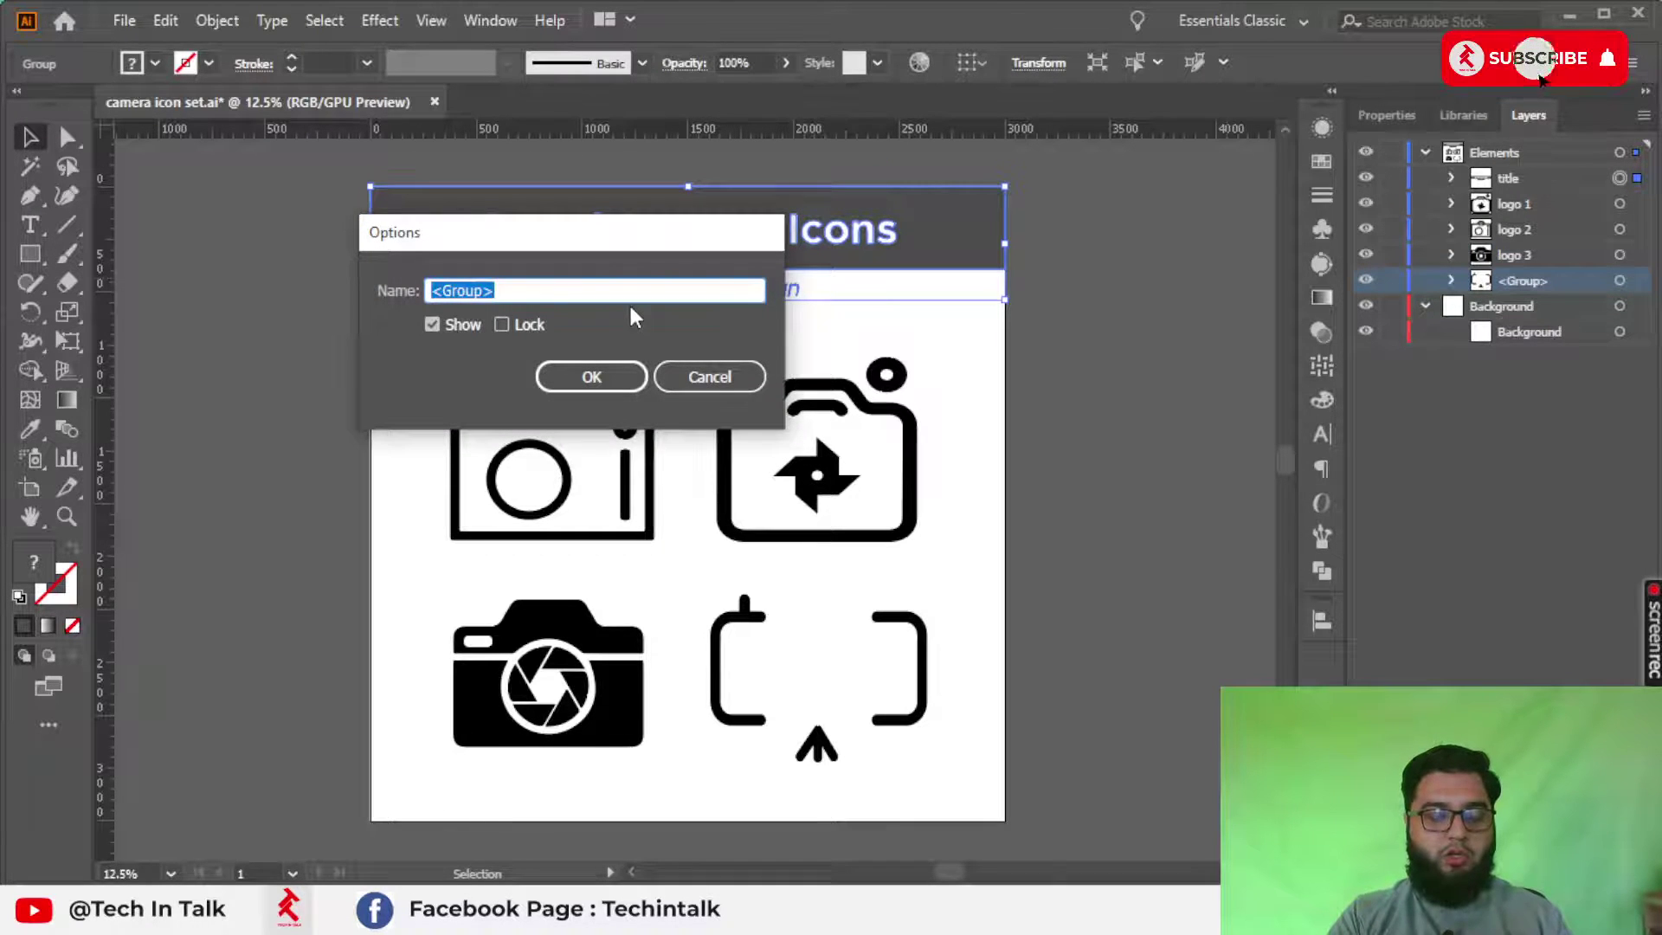
{"action": "type", "text": "logo "}
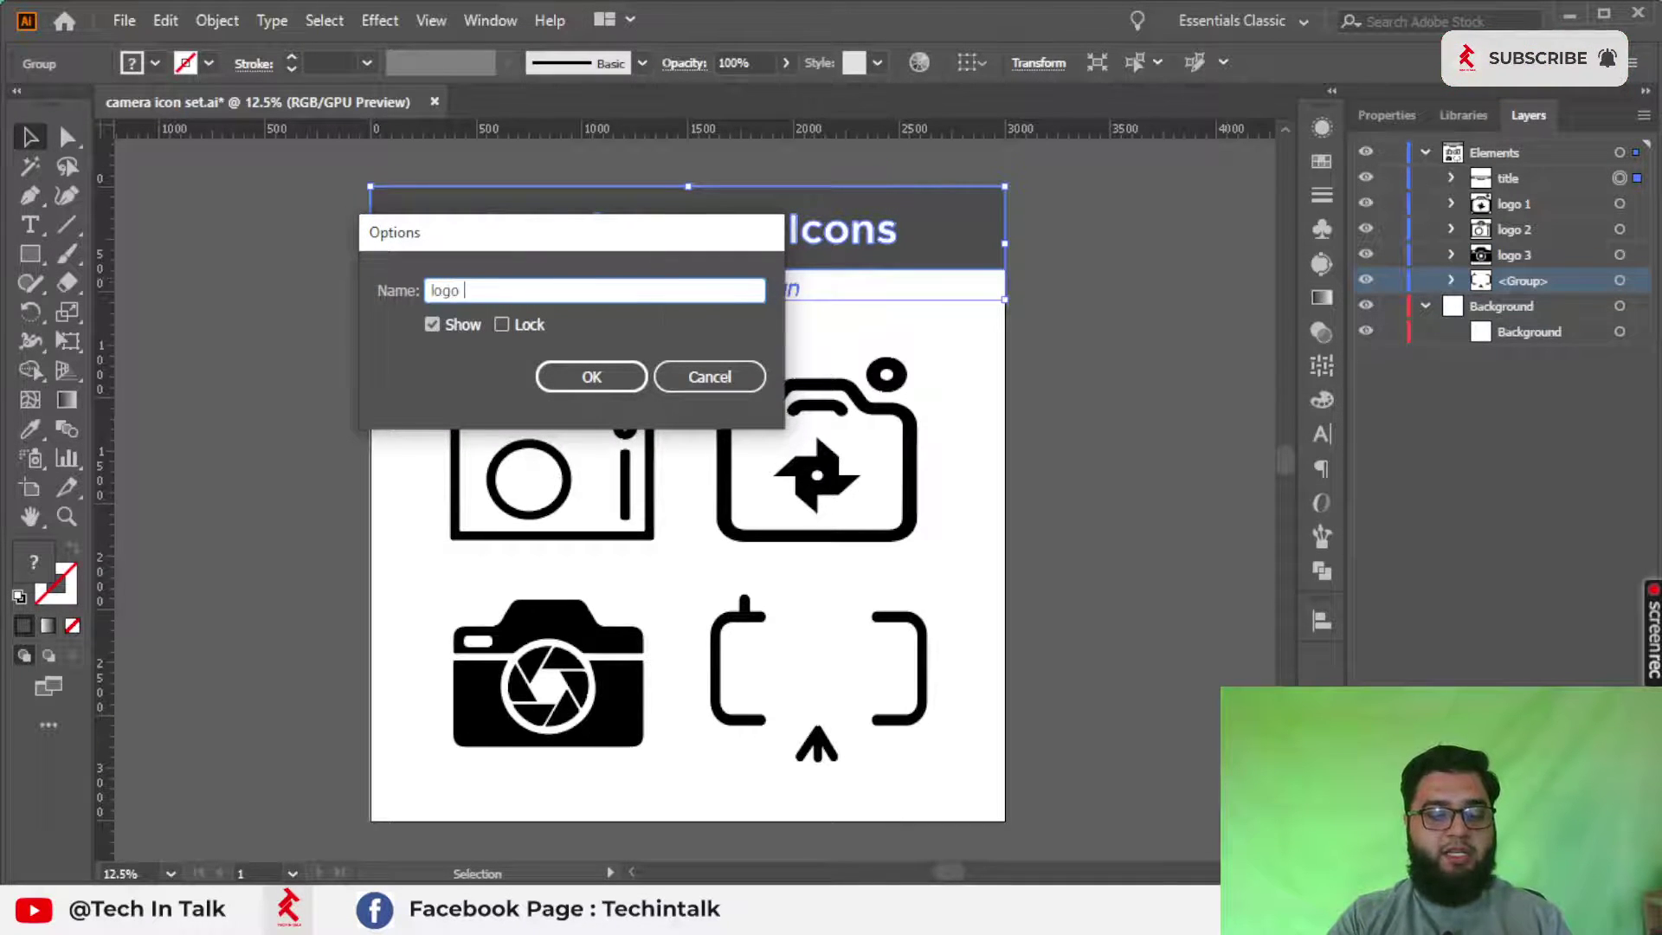
{"action": "type", "text": "4"}
{"action": "left_click", "coordinate": [613, 374]}
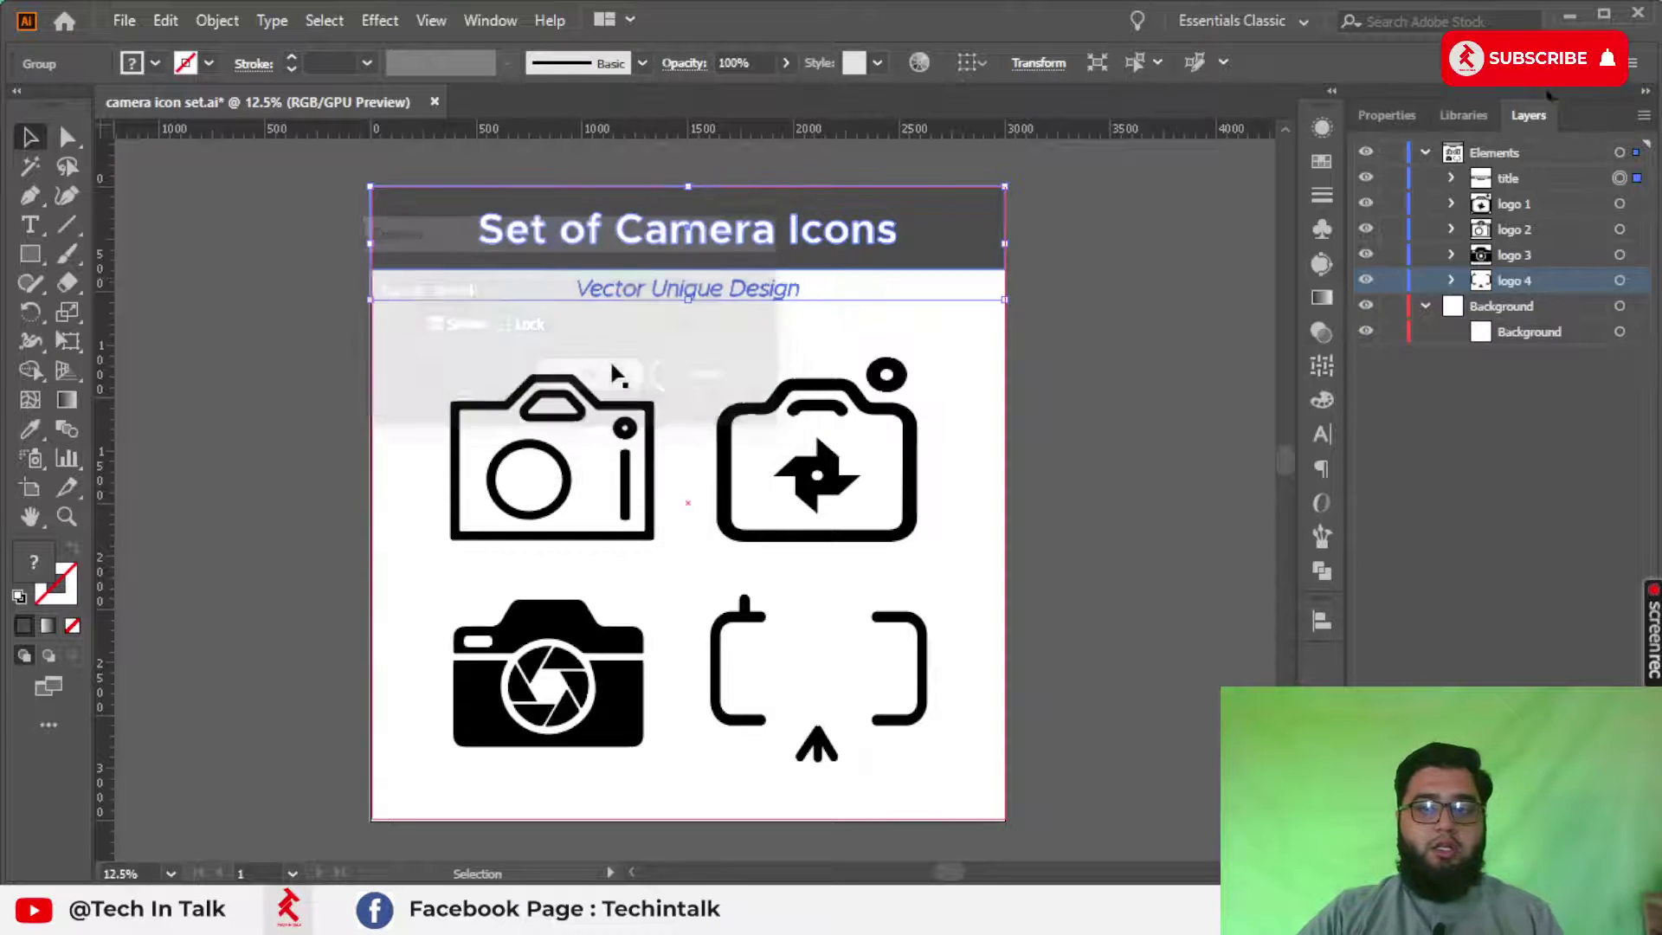
Step: Check the renamed layers, then select the Elements artwork and the white background rectangle
{"action": "left_click", "coordinate": [1500, 180]}
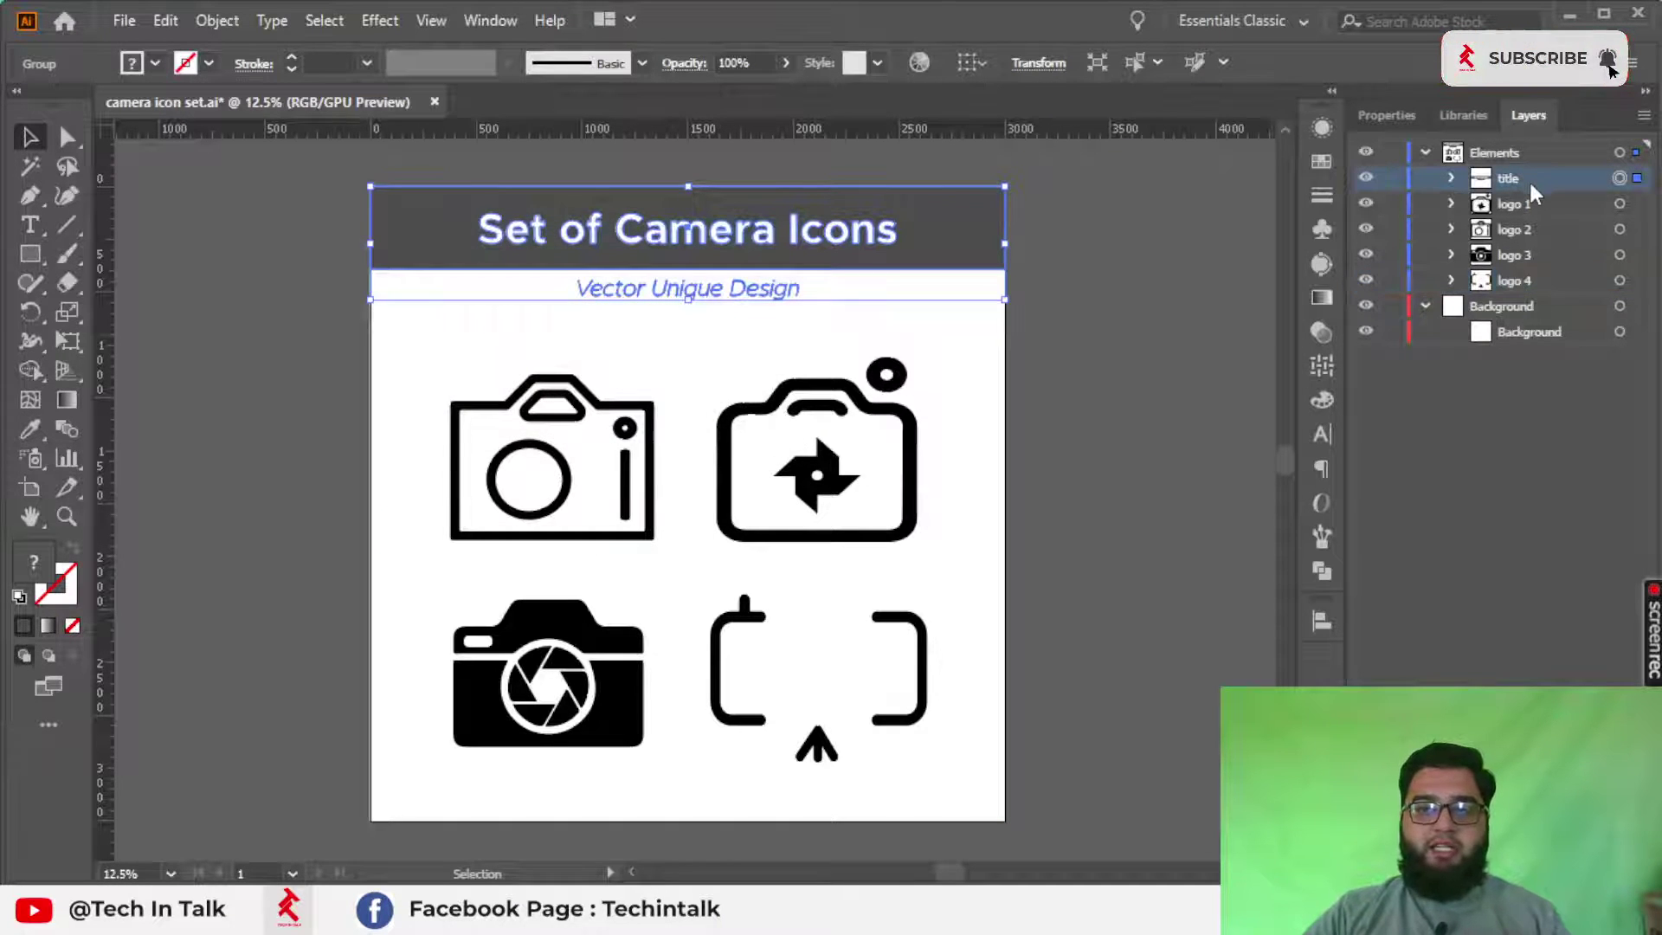
{"action": "left_click", "coordinate": [1529, 199]}
{"action": "left_click", "coordinate": [1529, 229]}
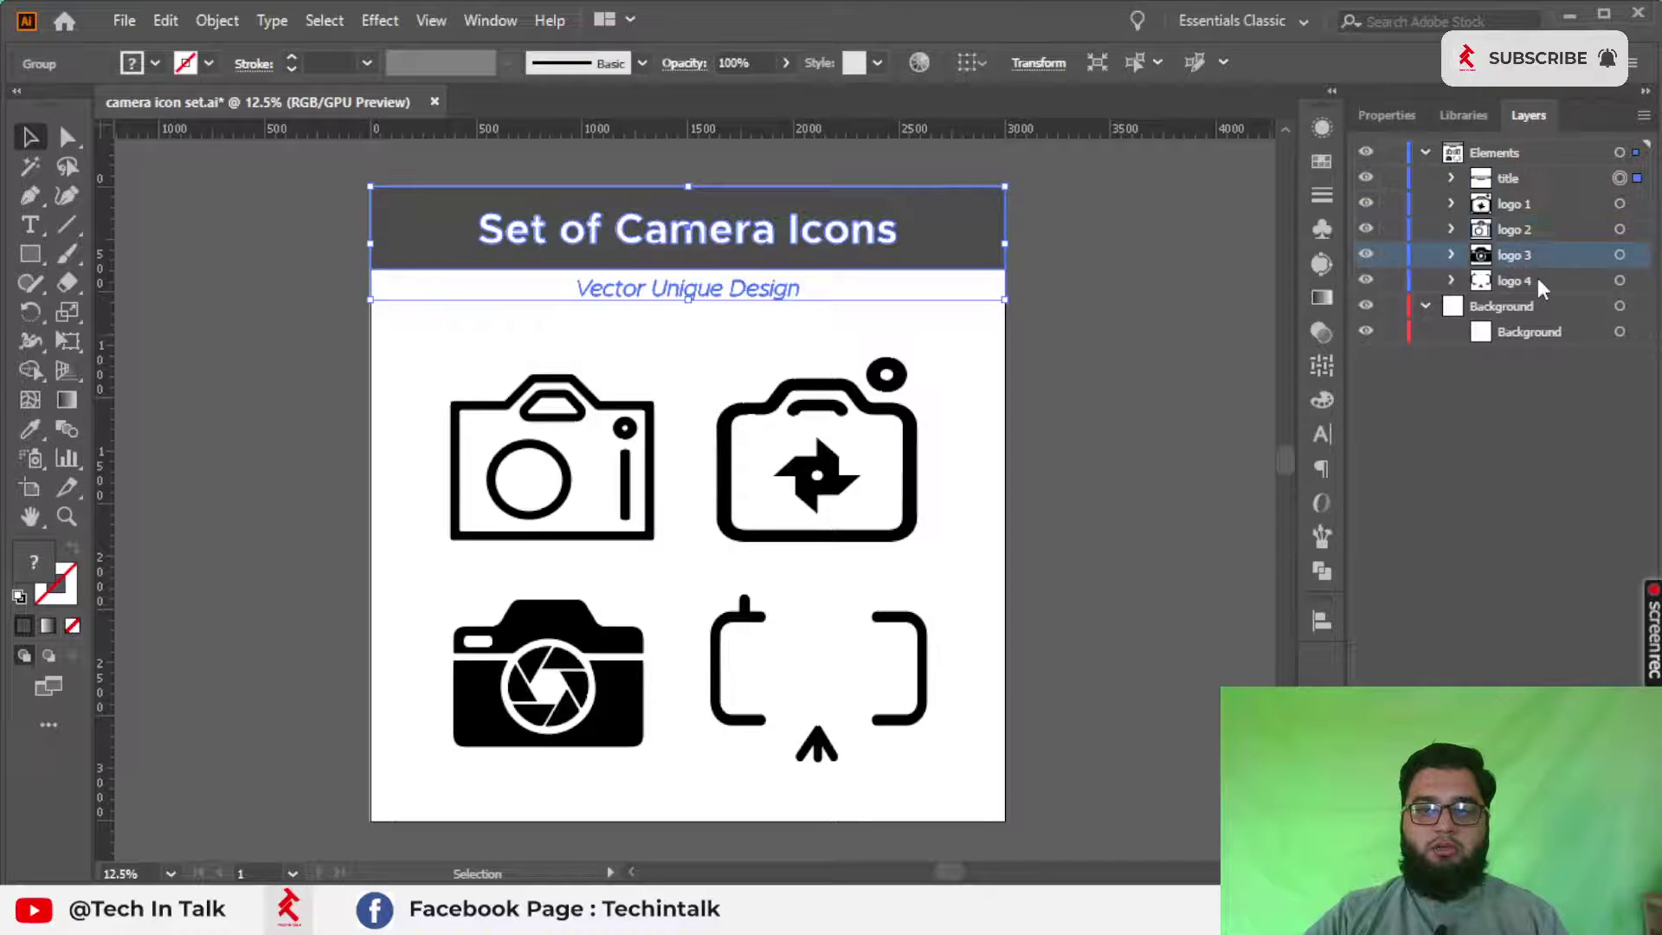
{"action": "left_click", "coordinate": [1537, 278]}
{"action": "left_click", "coordinate": [1539, 150]}
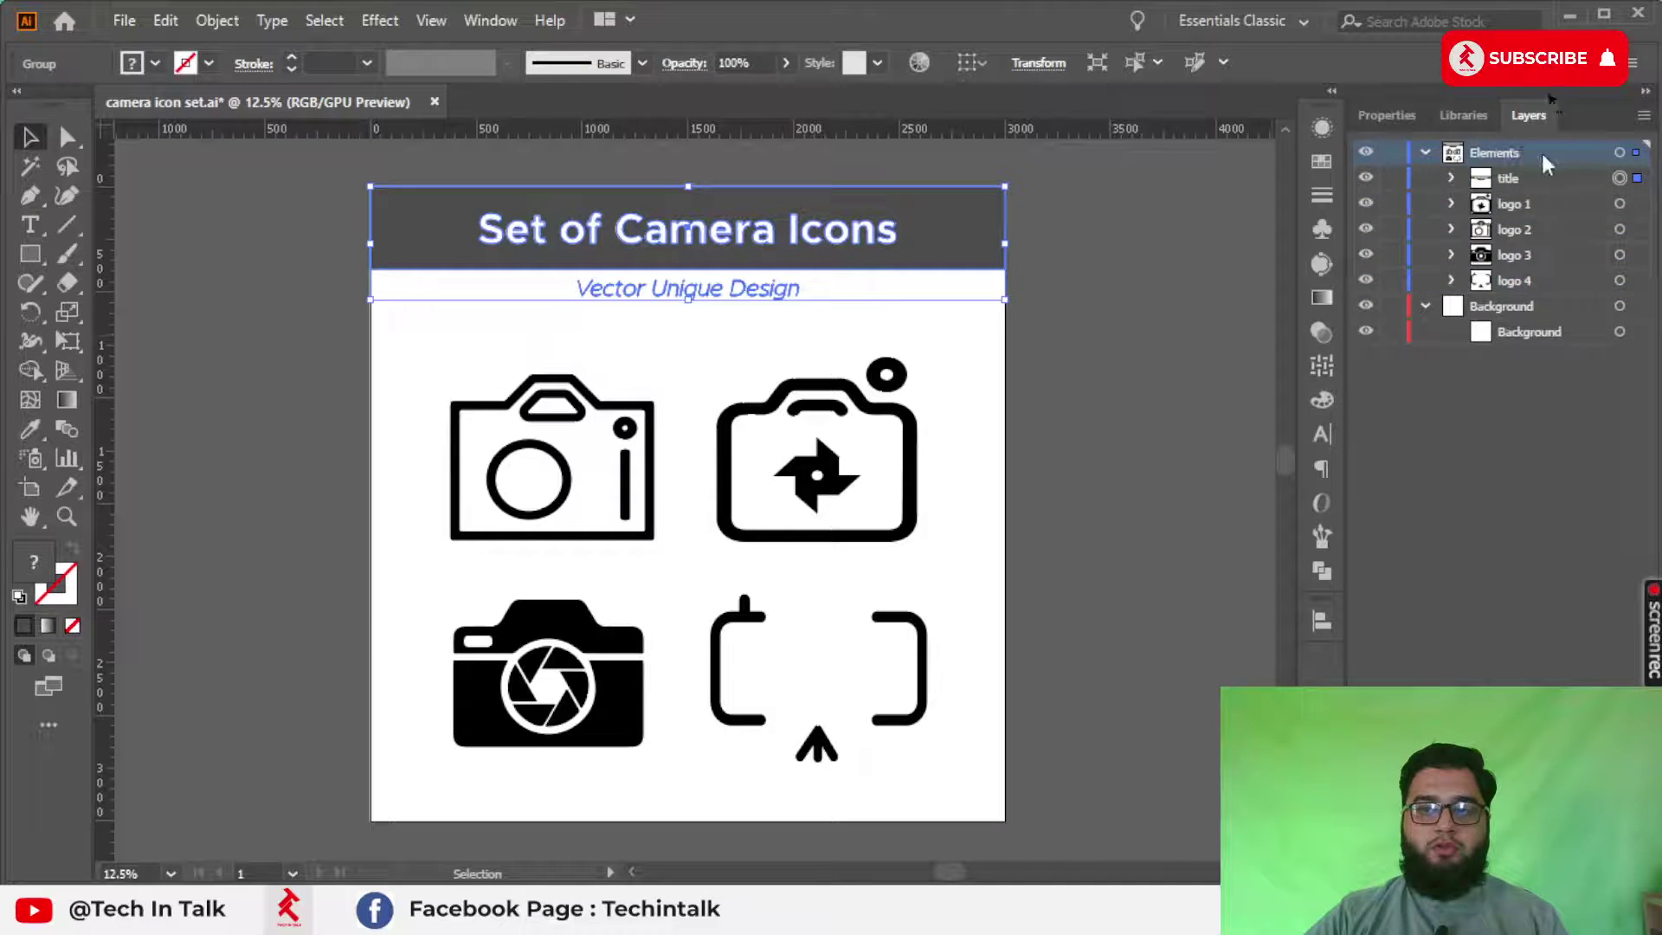
{"action": "left_click", "coordinate": [1634, 154]}
{"action": "left_click", "coordinate": [1521, 320]}
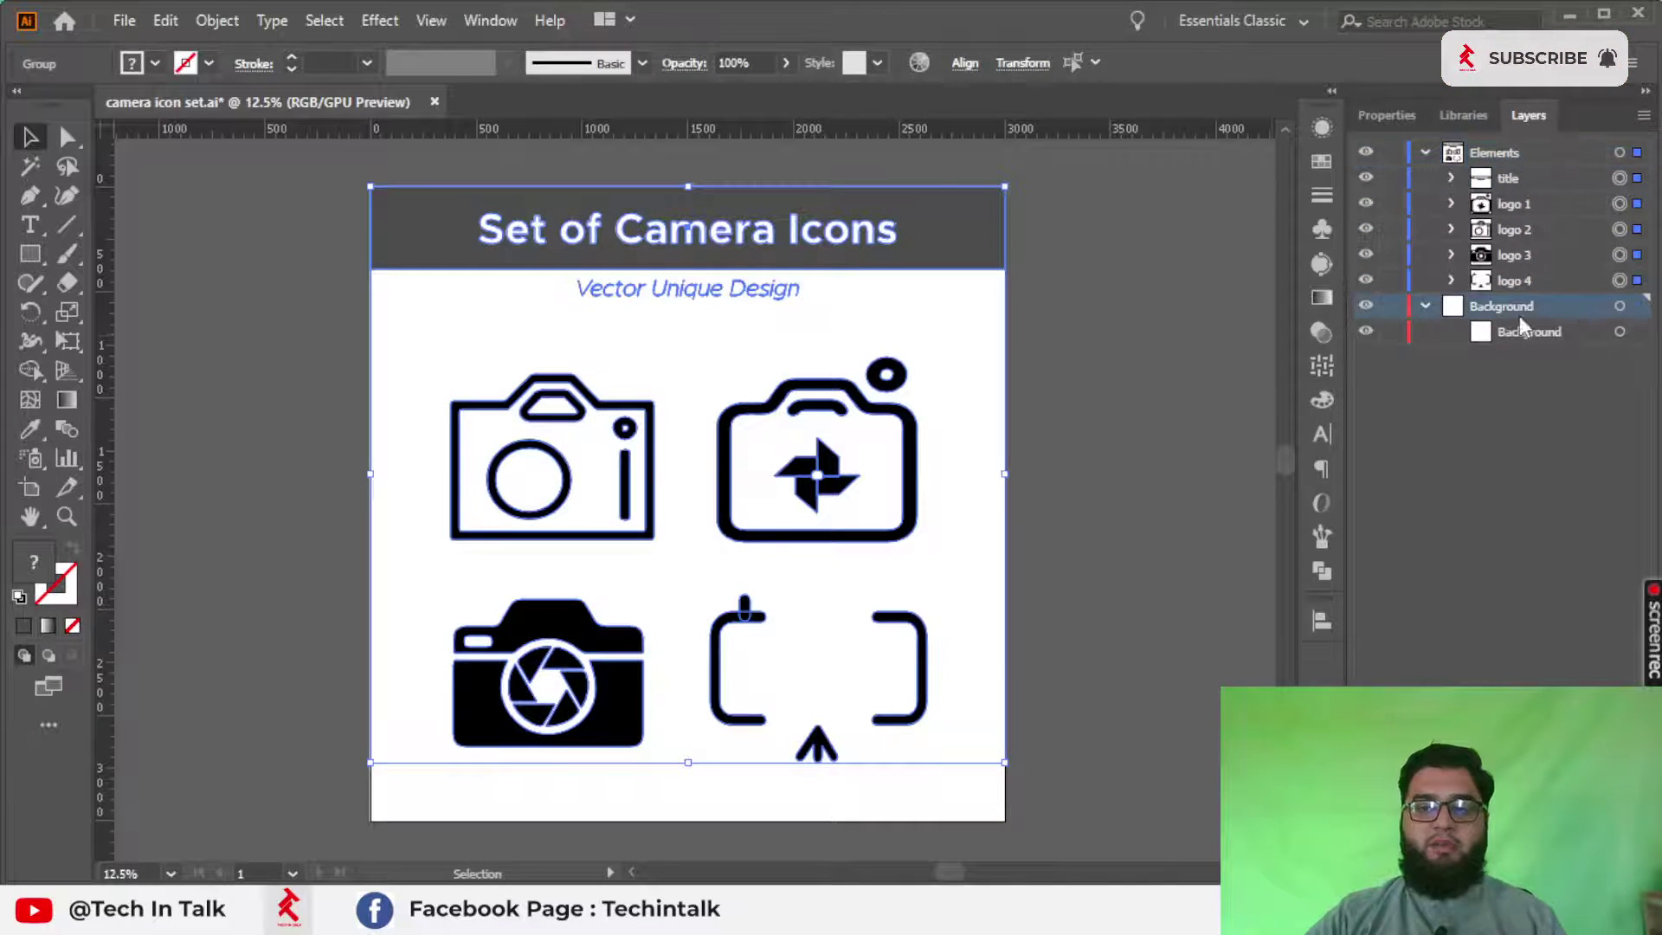
{"action": "left_click", "coordinate": [1617, 306]}
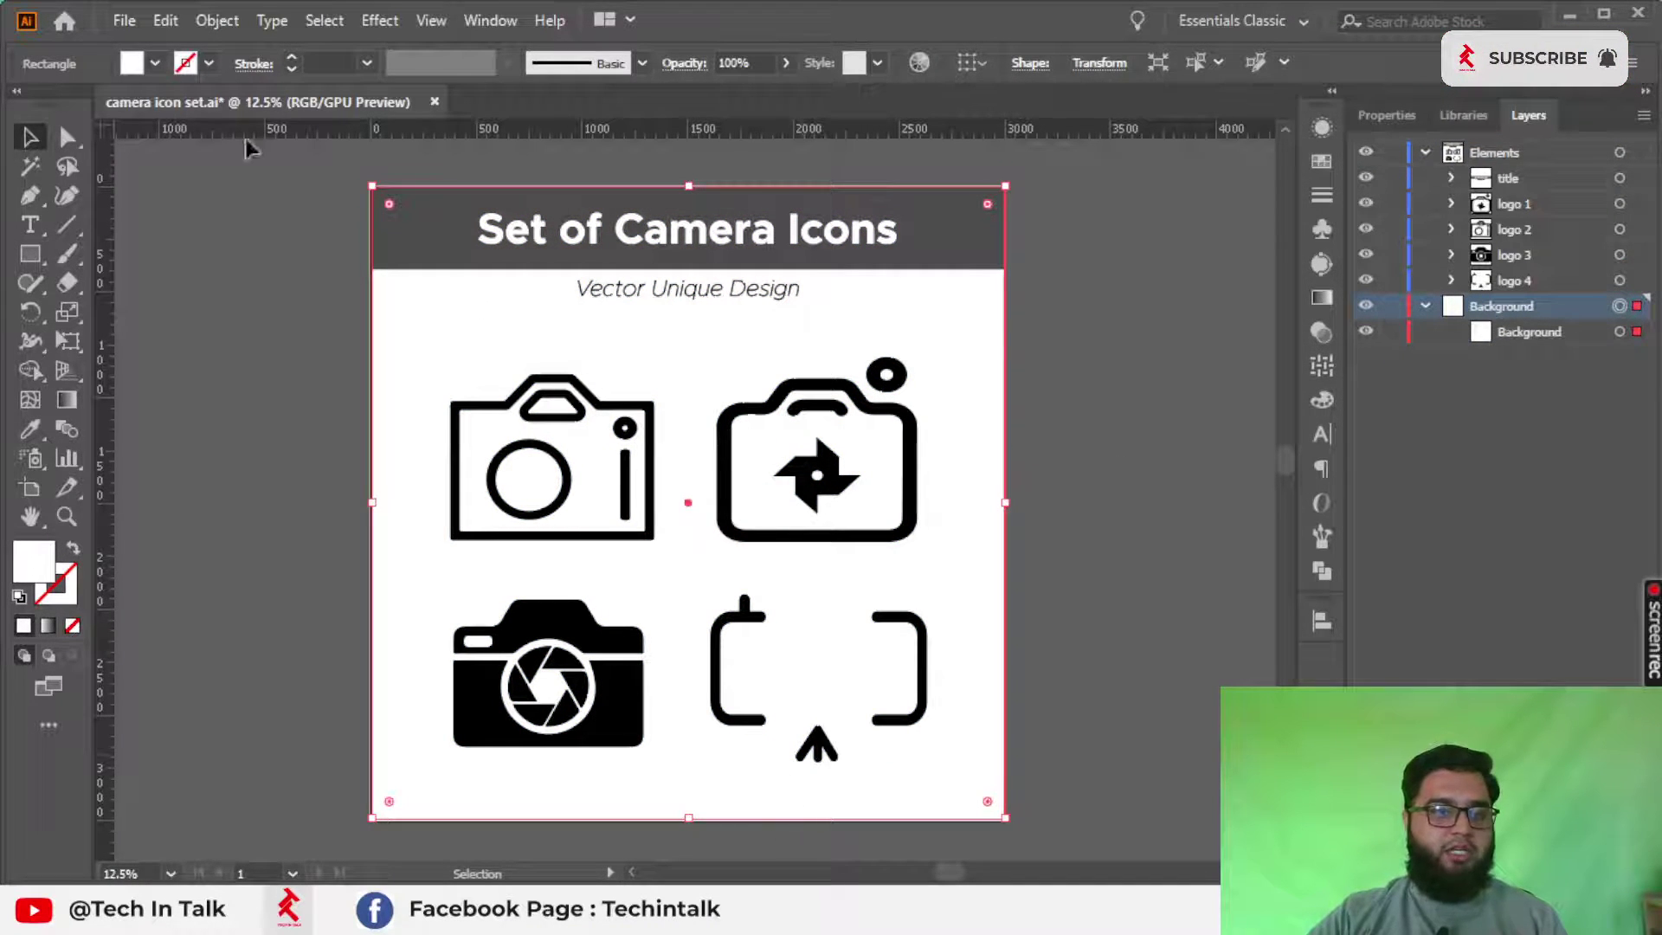
{"action": "left_click", "coordinate": [134, 27]}
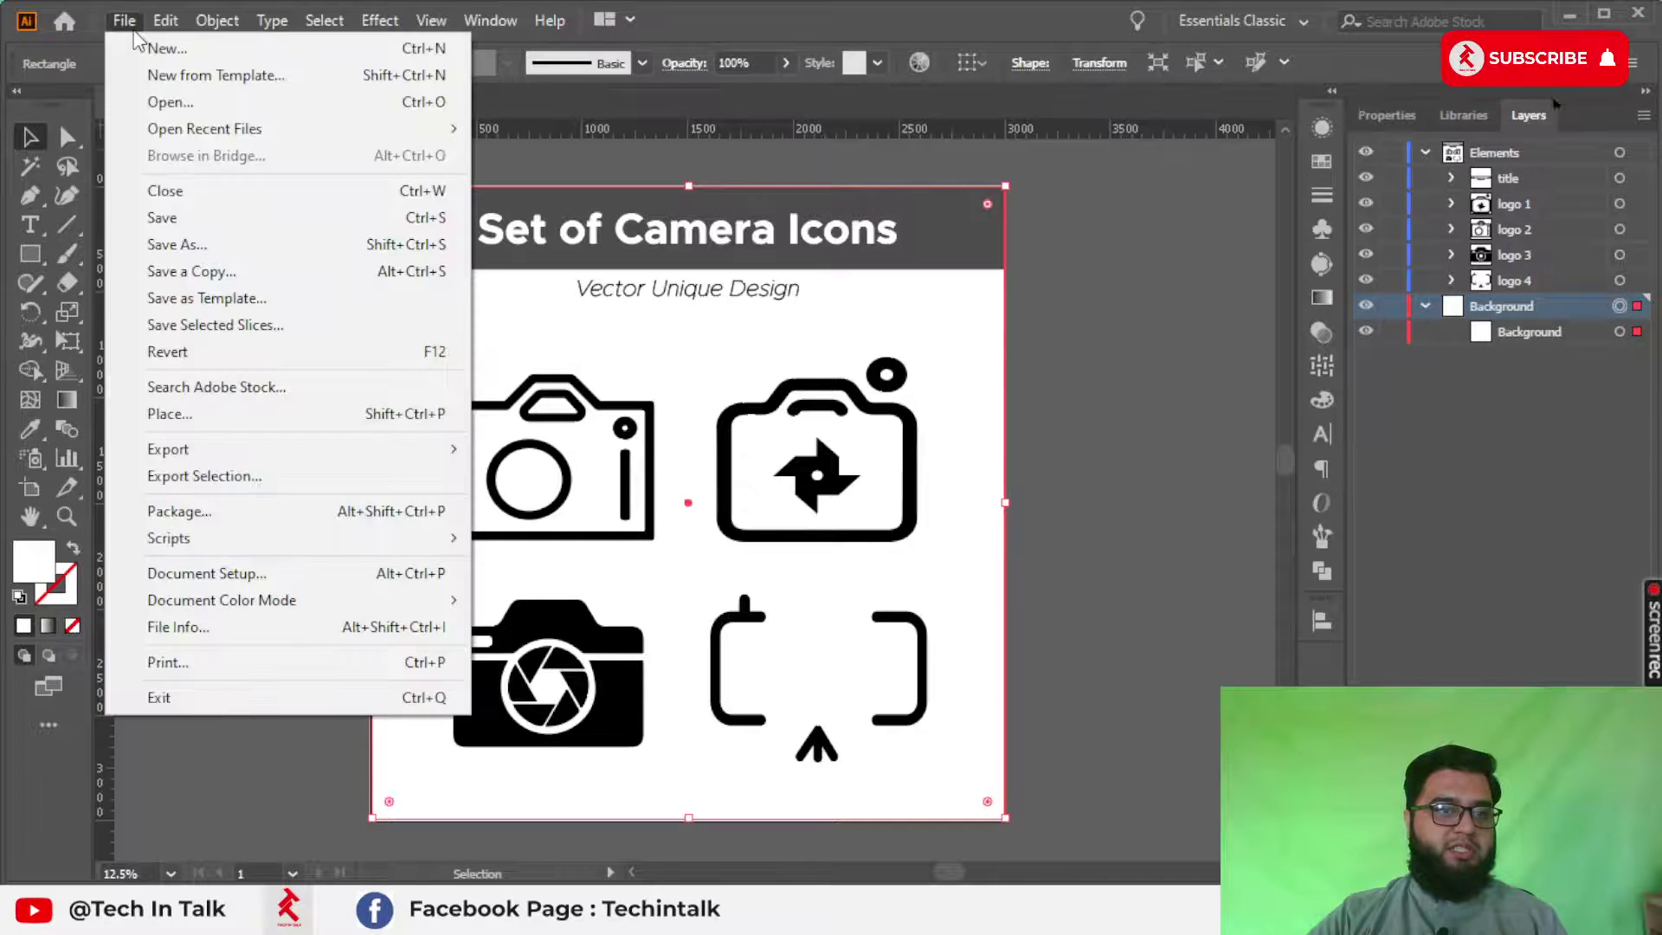
Step: Save the artwork to the Desktop as camera icon set.eps with Illustrator 10 EPS compatibility
{"action": "left_click", "coordinate": [191, 245]}
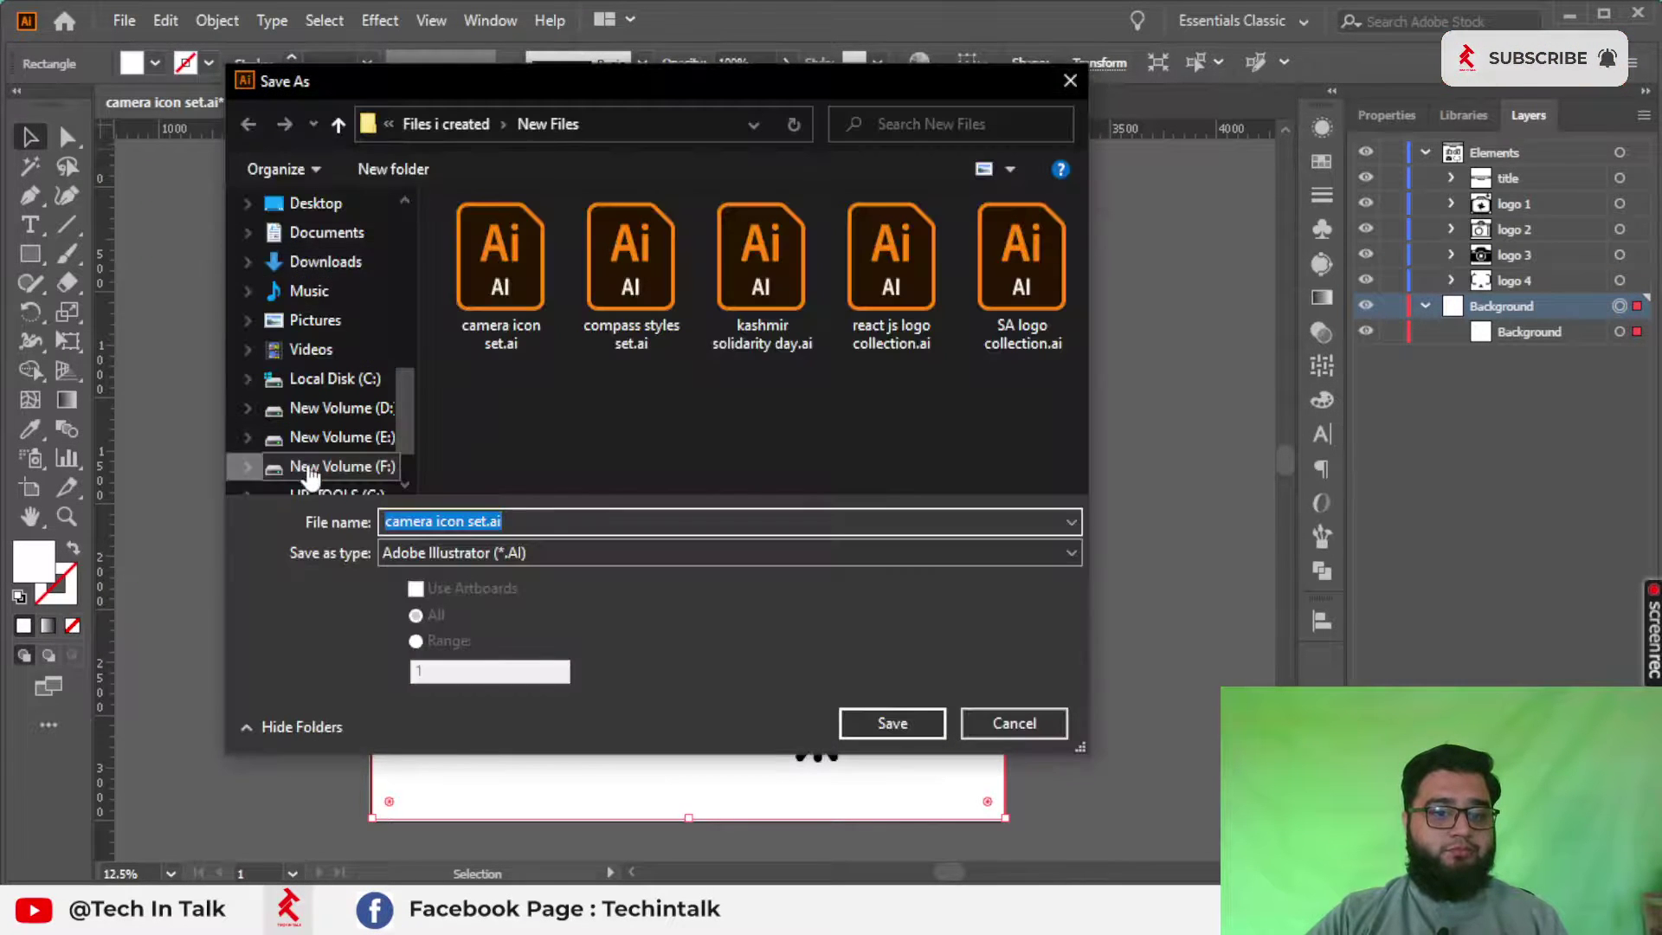
{"action": "left_click", "coordinate": [316, 206]}
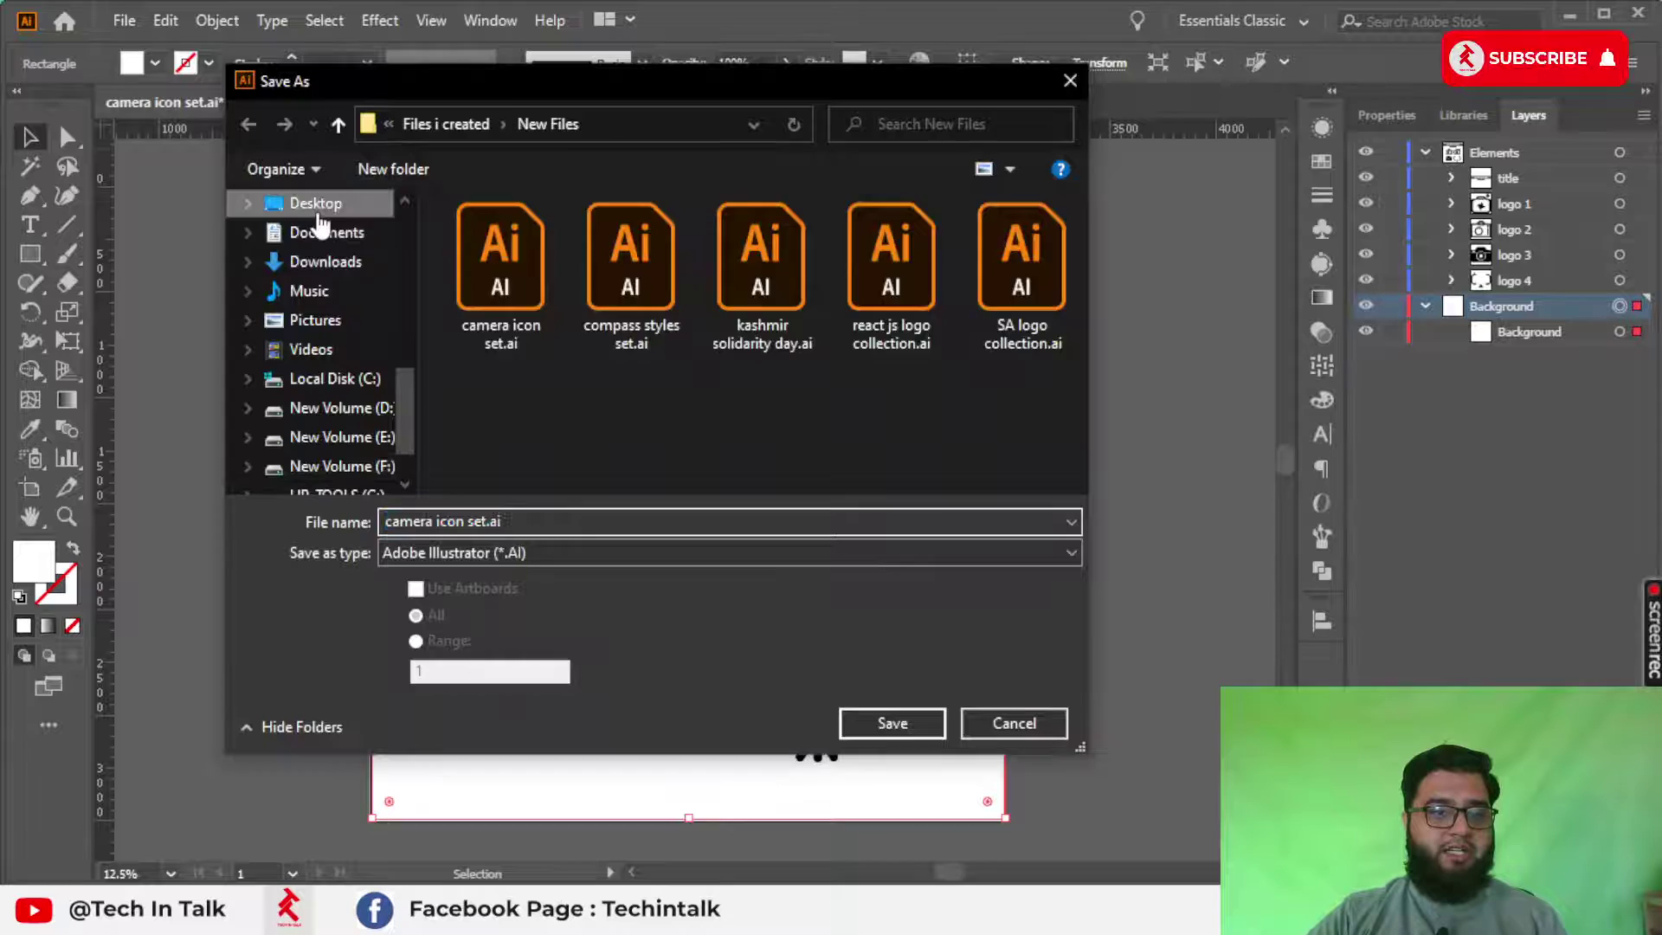
{"action": "left_click", "coordinate": [553, 552]}
{"action": "left_click", "coordinate": [483, 611]}
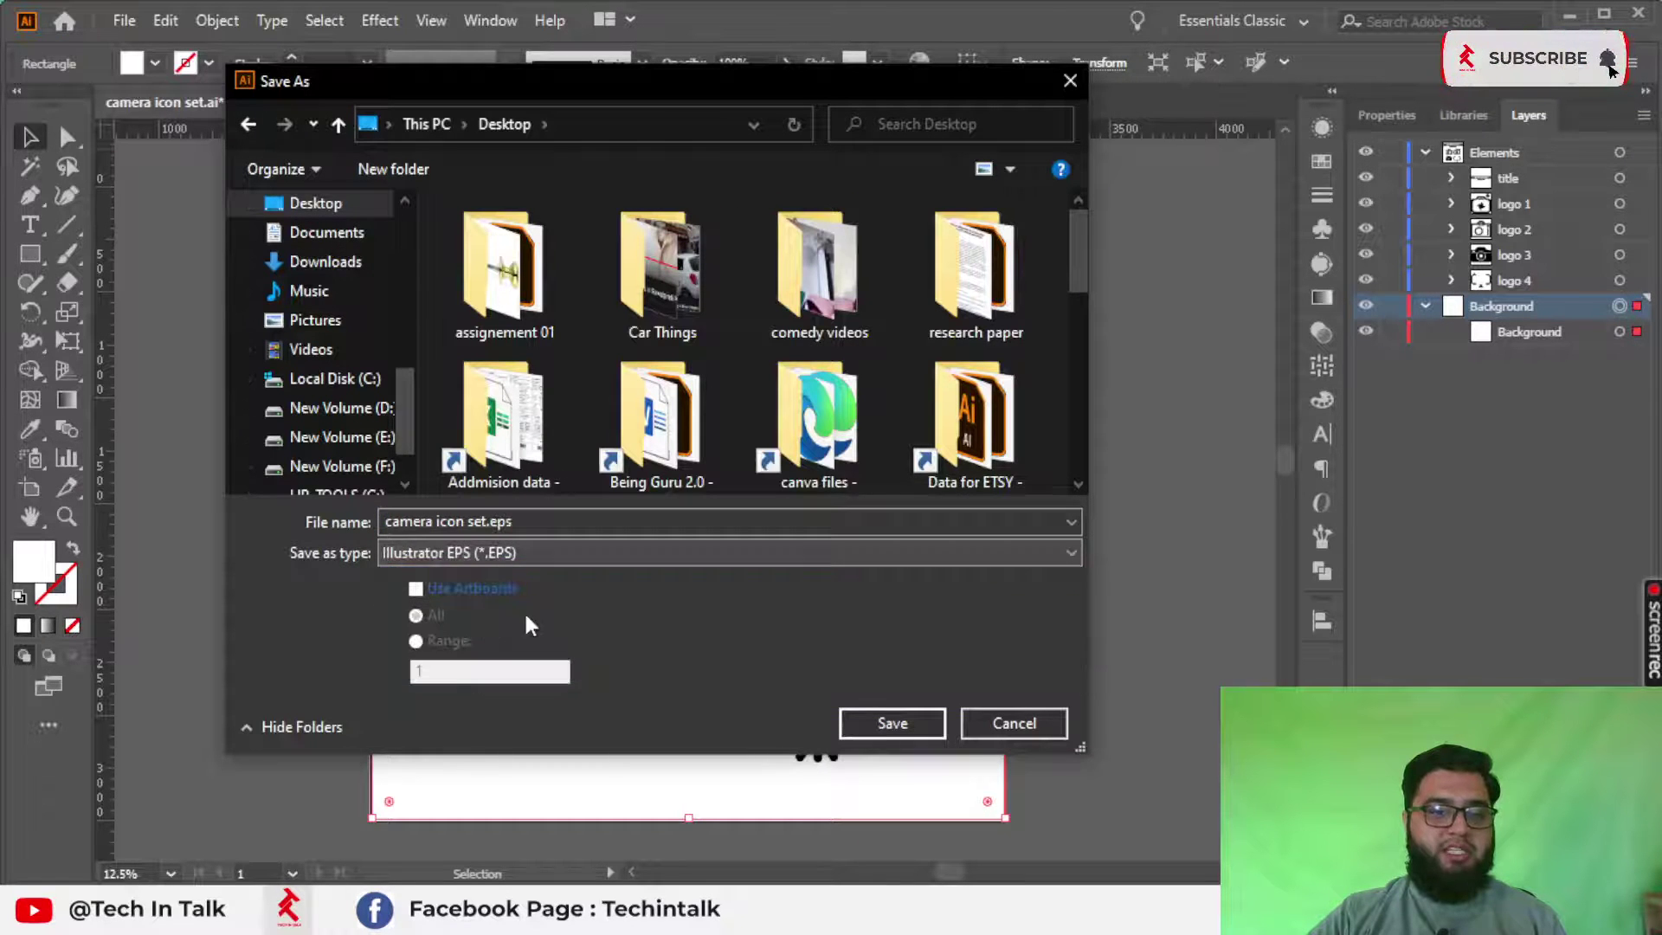
{"action": "left_click", "coordinate": [892, 723]}
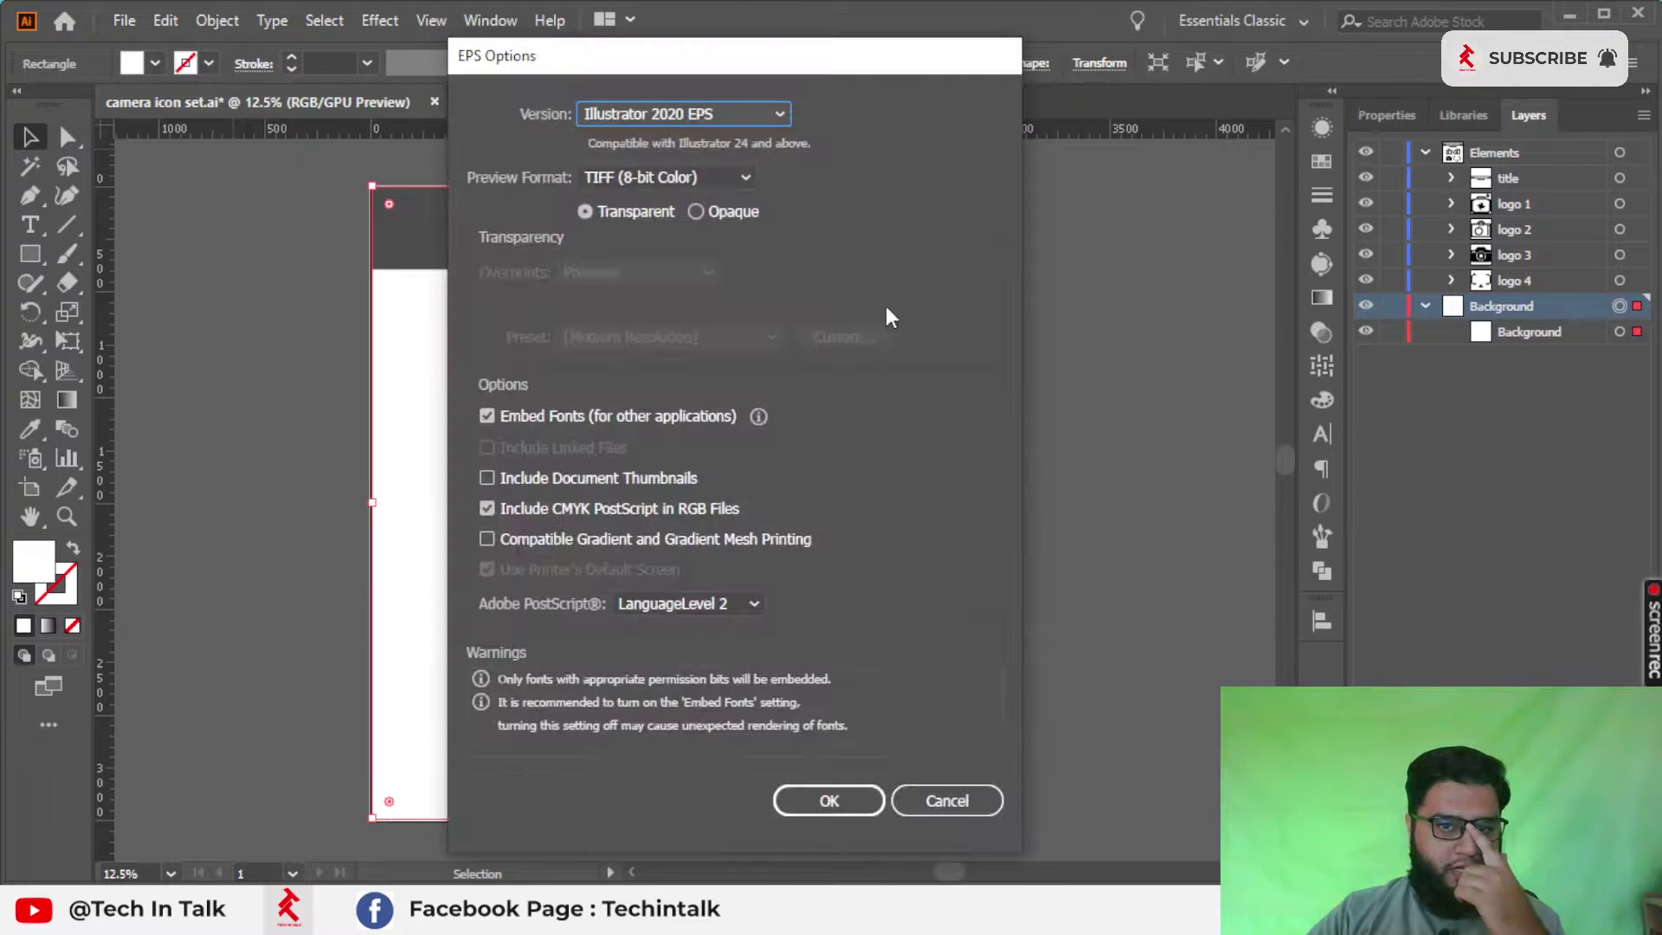
{"action": "left_click", "coordinate": [748, 121]}
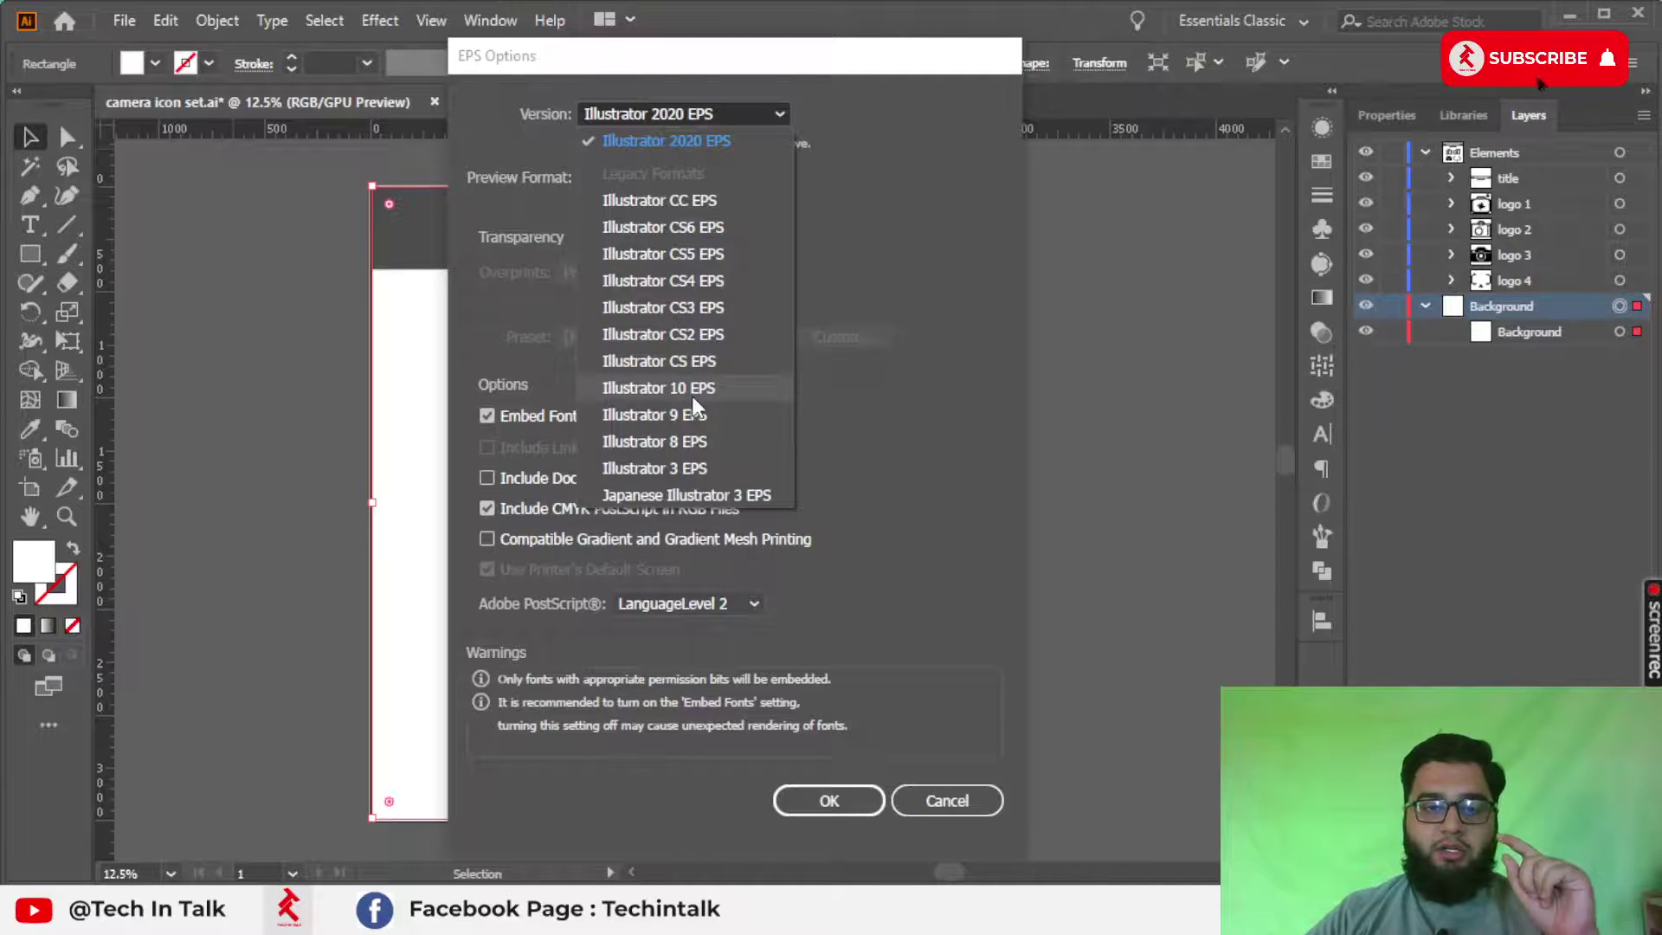
{"action": "left_click", "coordinate": [693, 391]}
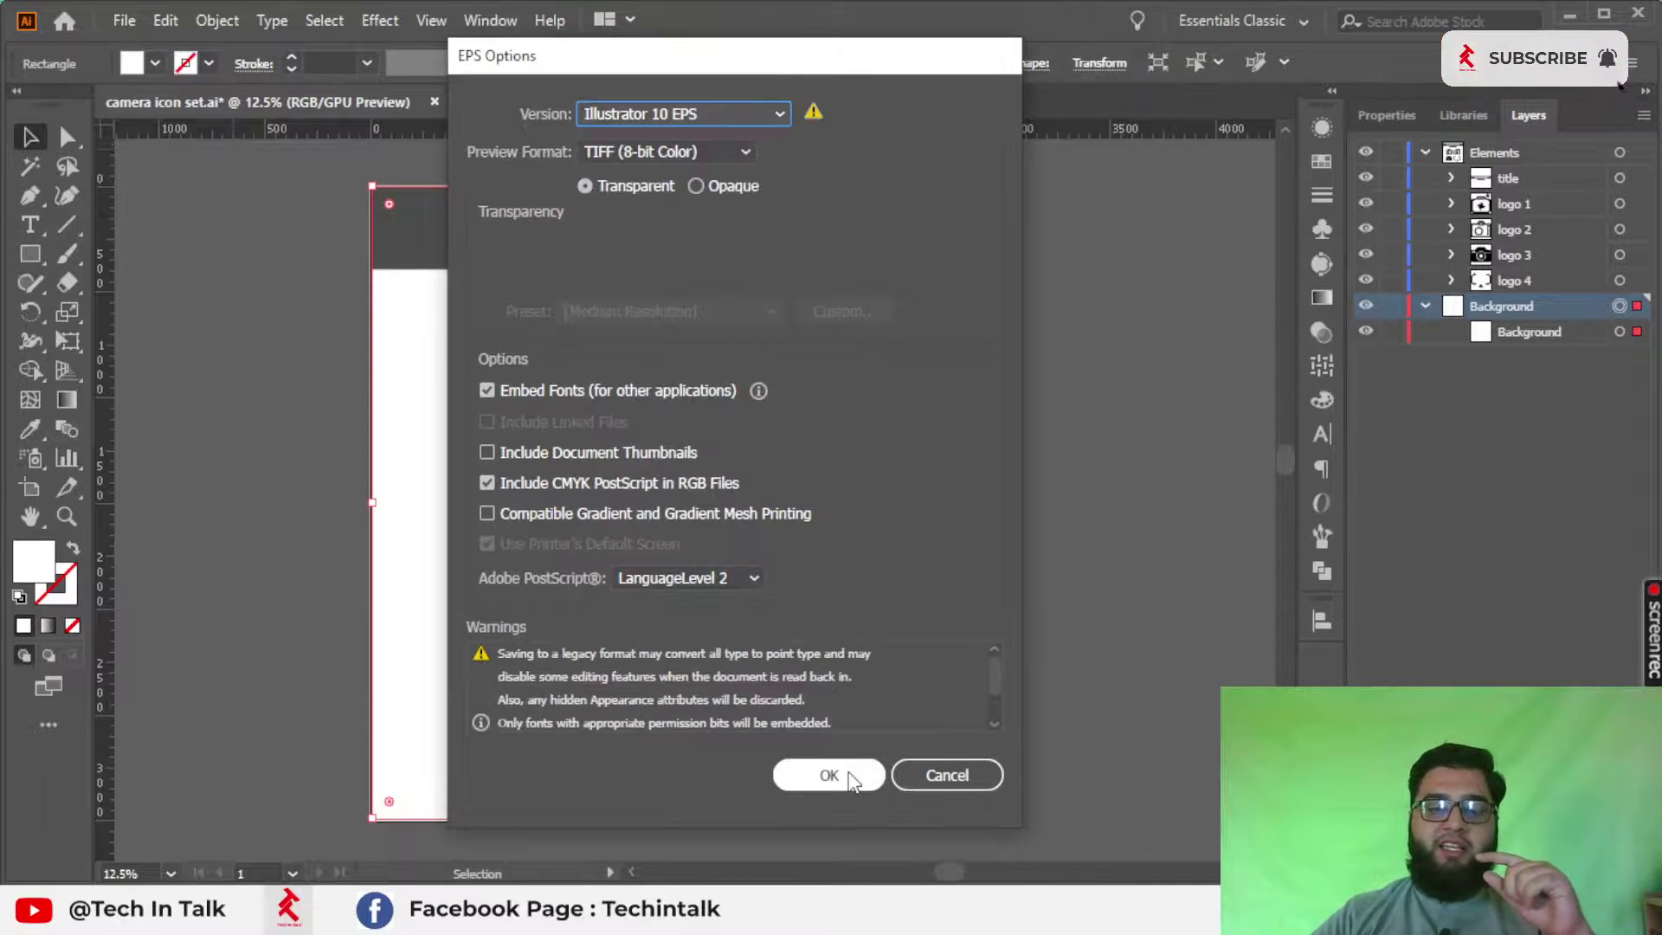
{"action": "left_click", "coordinate": [829, 775]}
{"action": "left_click", "coordinate": [955, 494]}
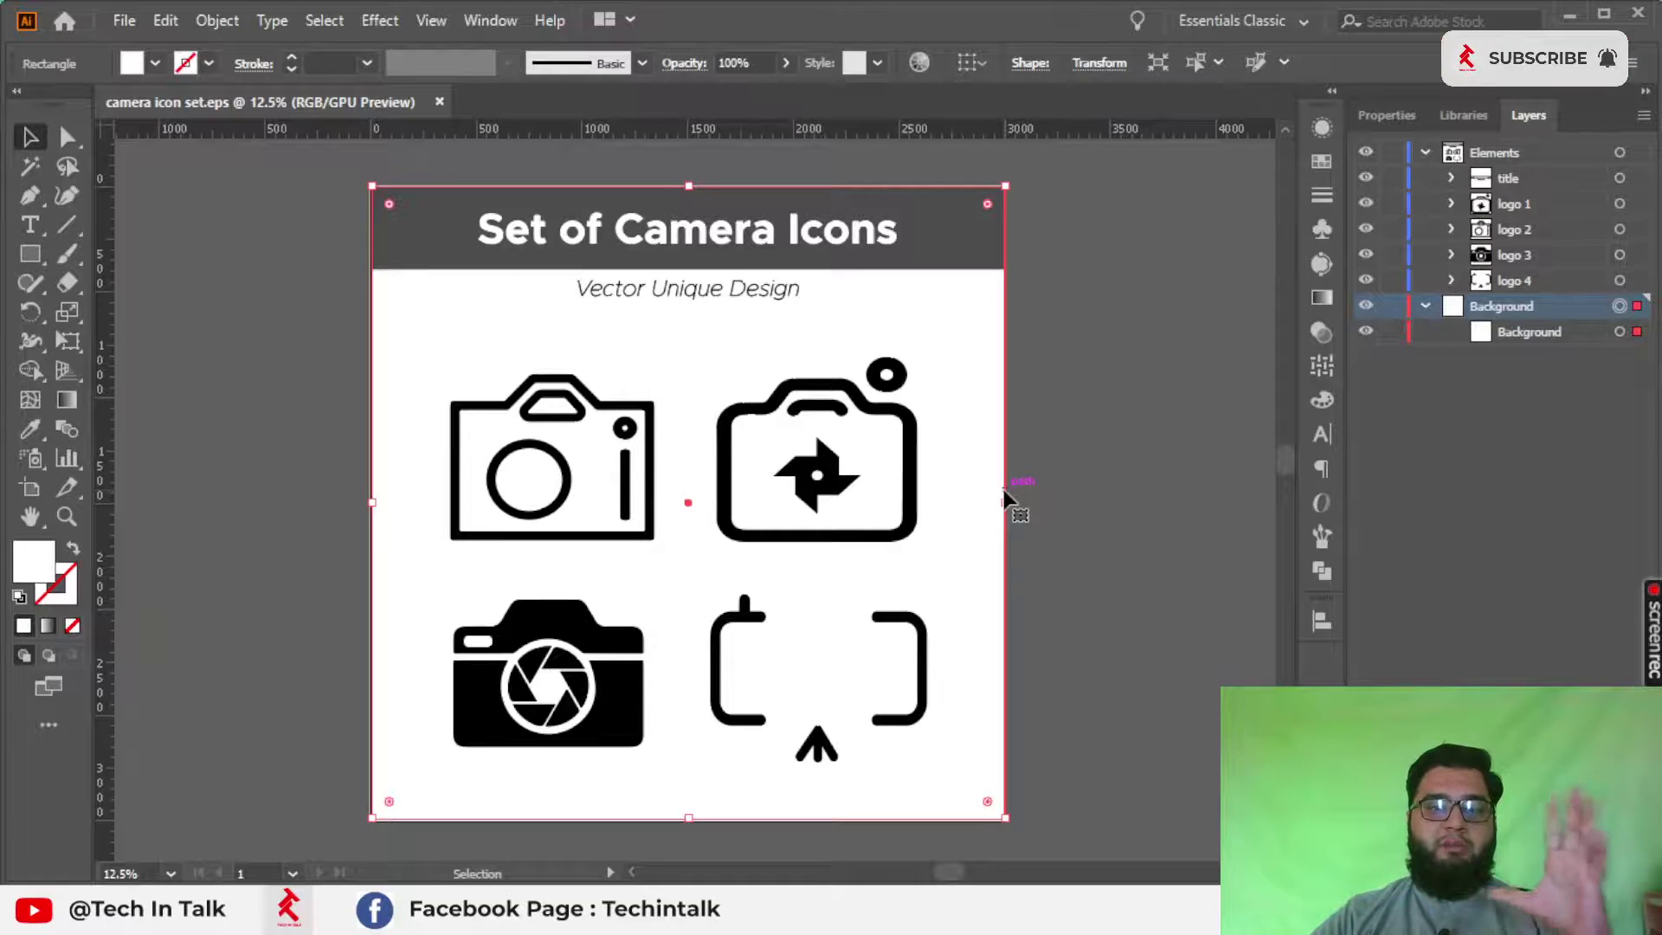
Step: Export the artwork as a JPEG to the Desktop in RGB at Medium (150 ppi) resolution
{"action": "left_click", "coordinate": [123, 20]}
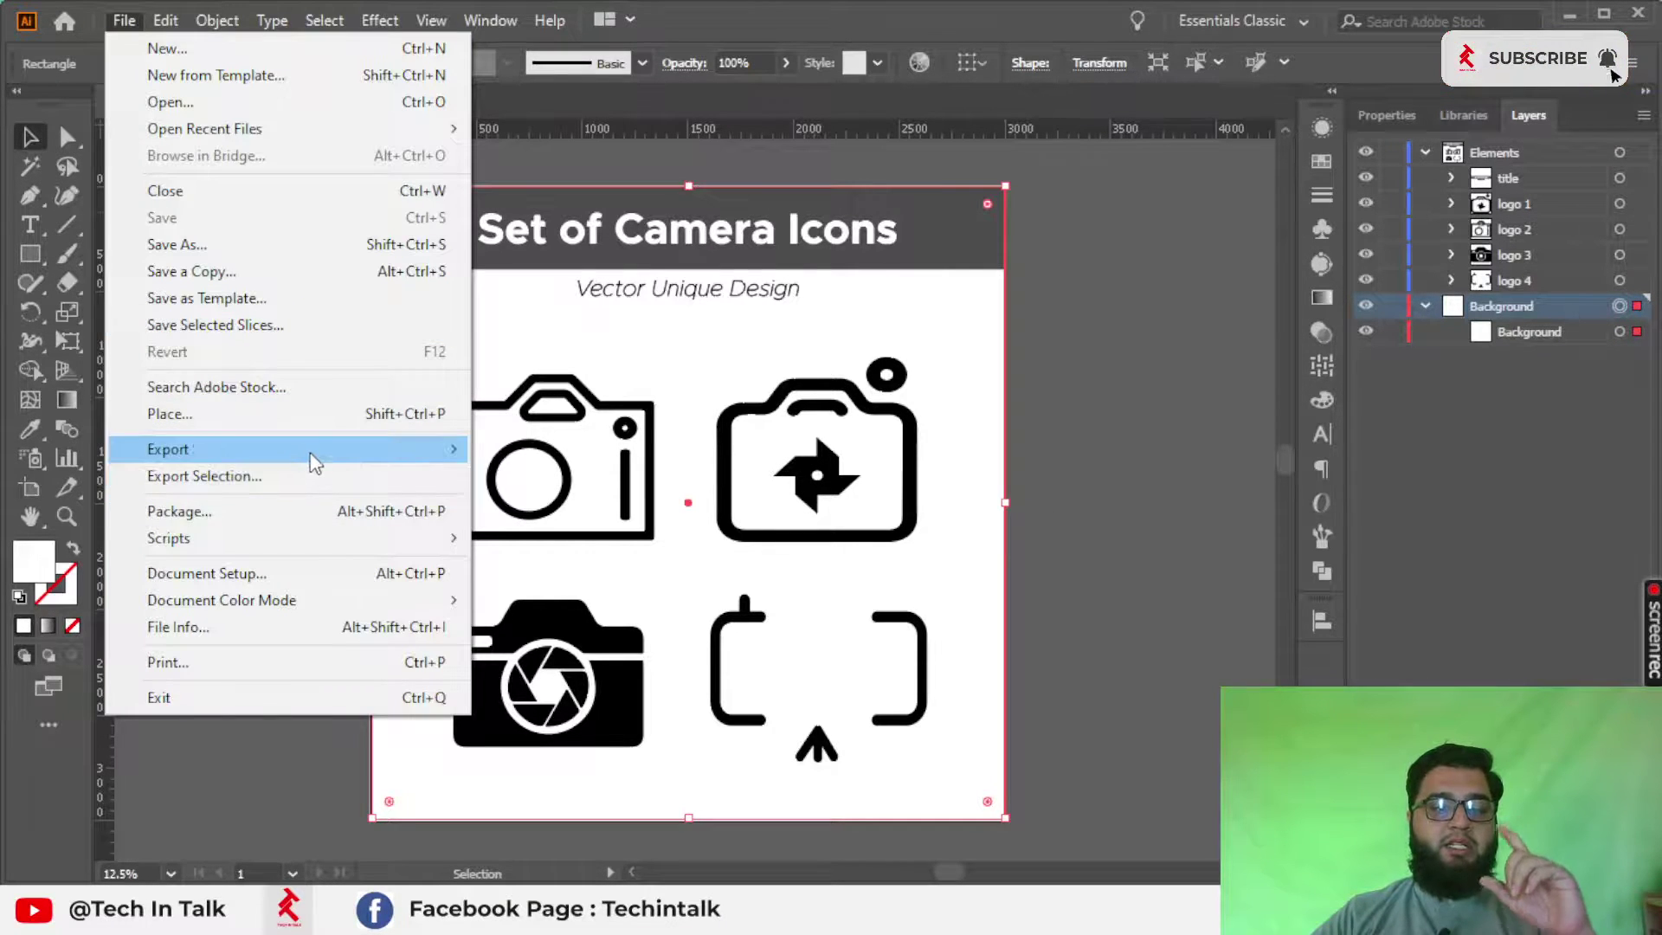
{"action": "mouse_move", "coordinate": [168, 448]}
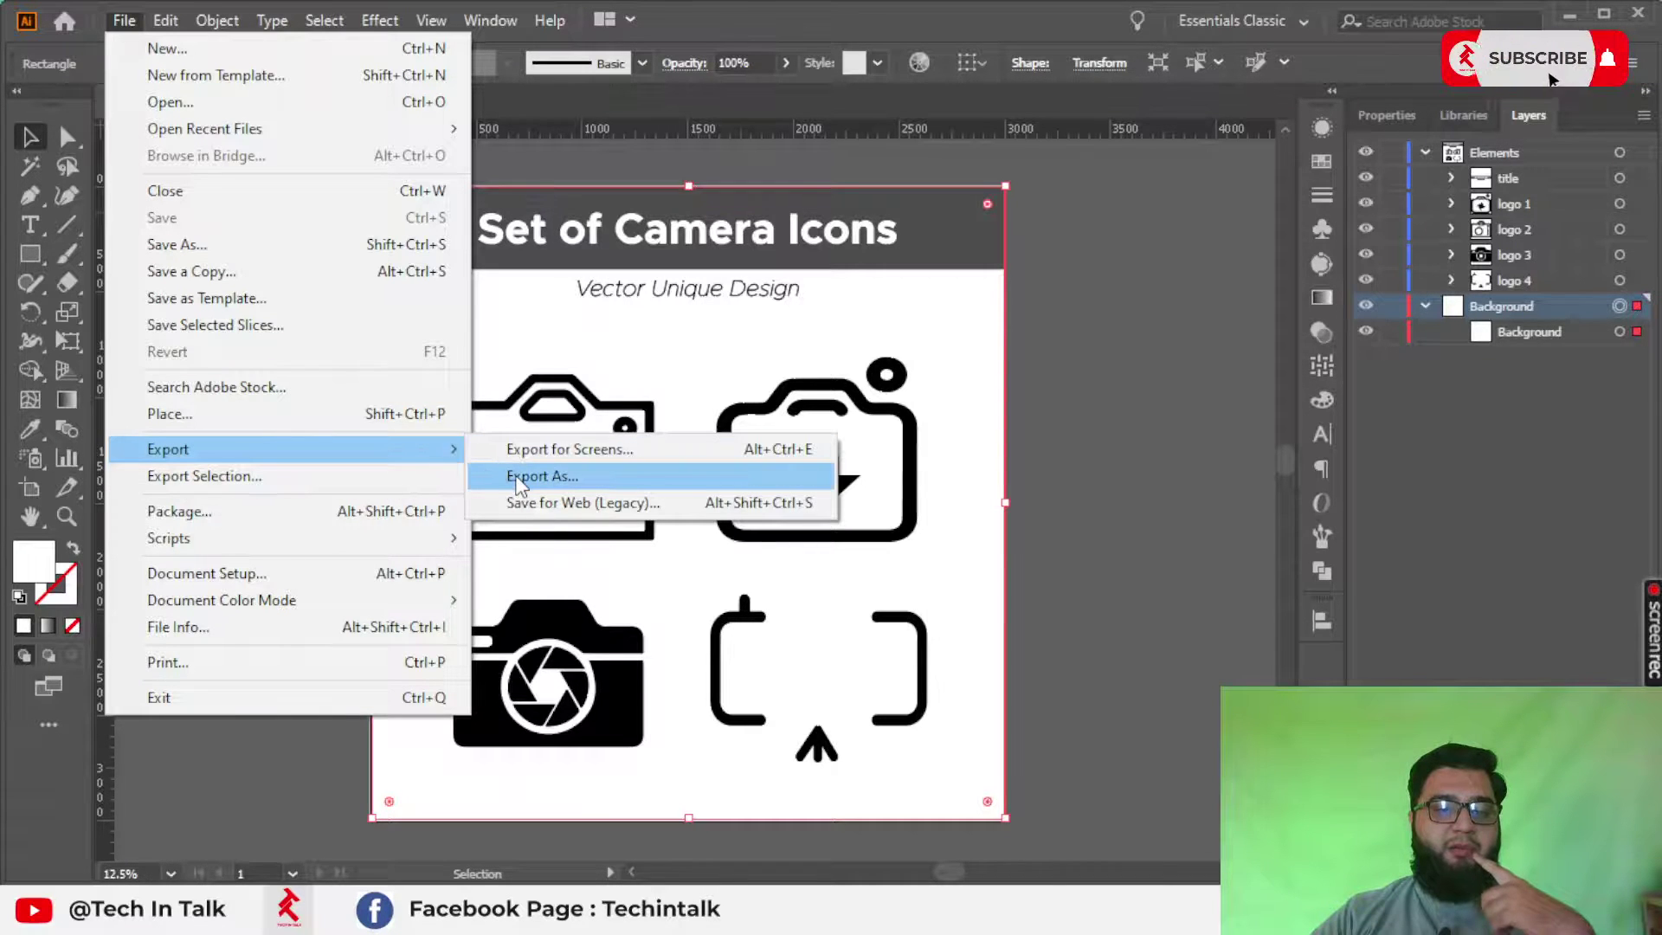
{"action": "left_click", "coordinate": [519, 478]}
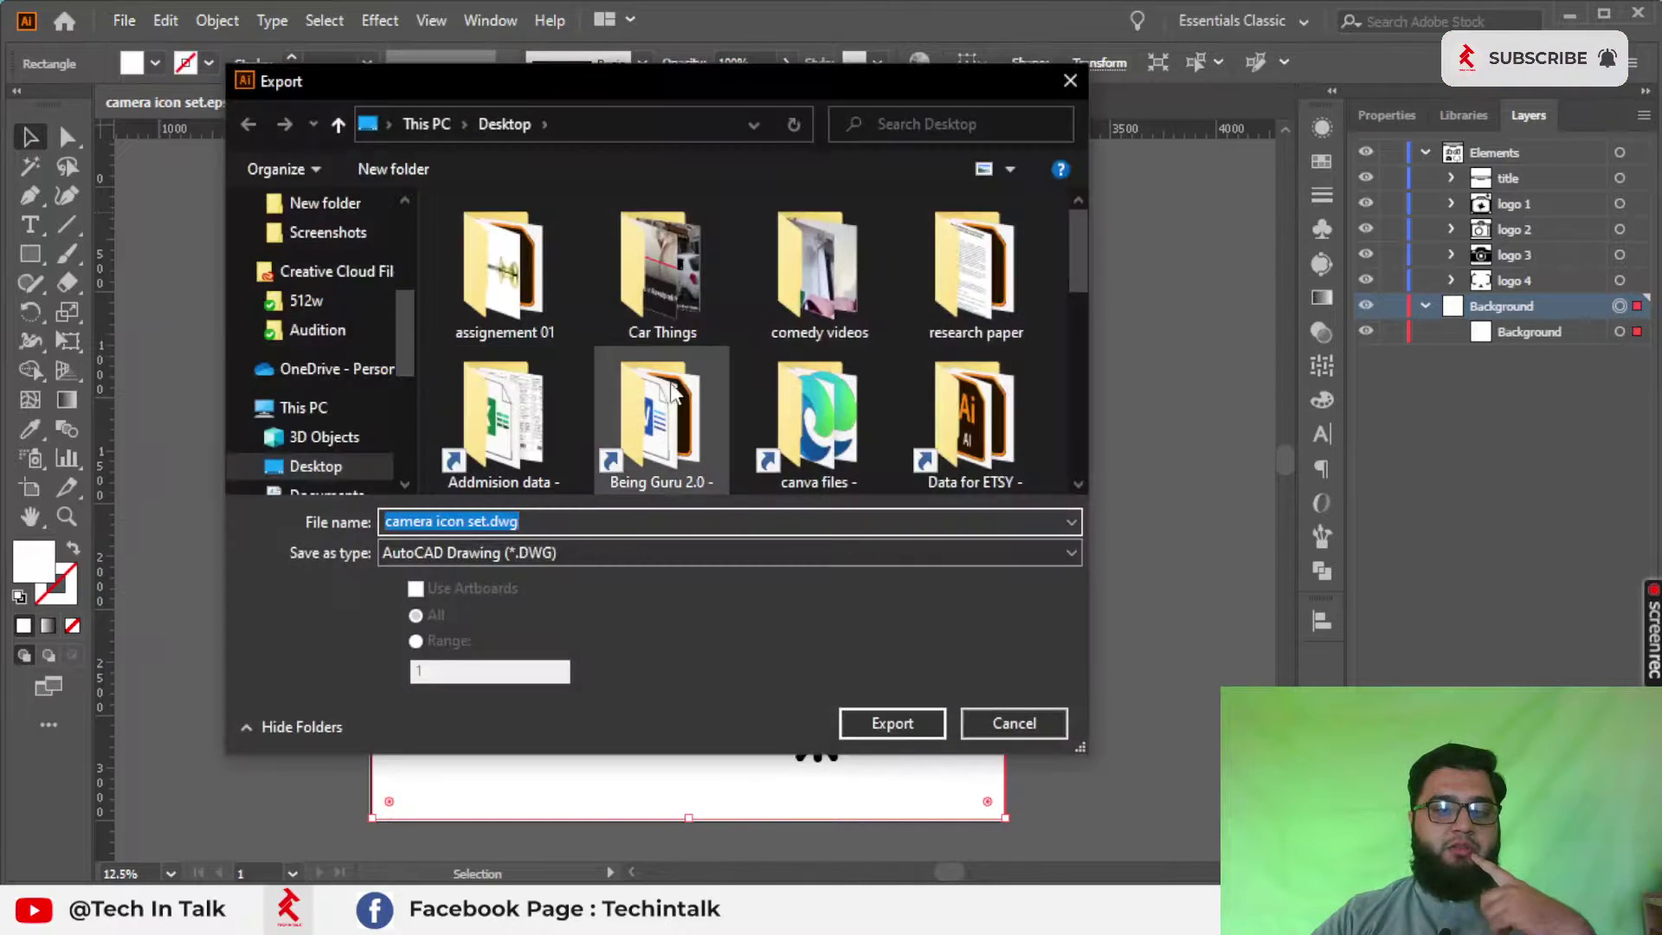
{"action": "left_click", "coordinate": [545, 554]}
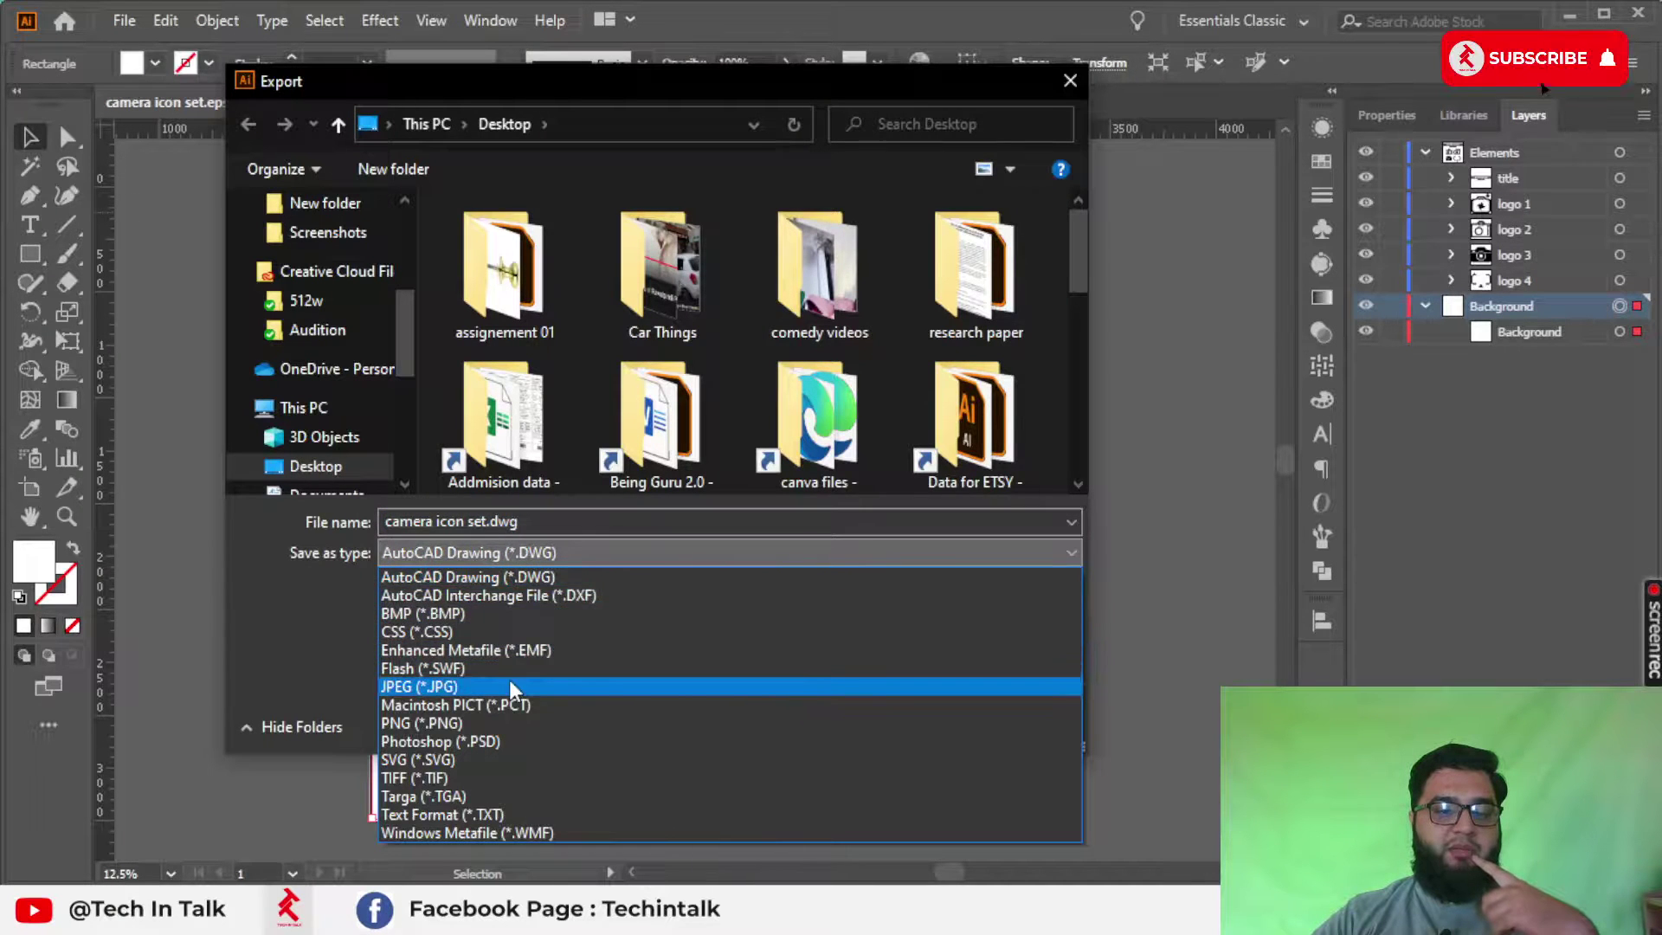
{"action": "left_click", "coordinate": [605, 683]}
{"action": "left_click", "coordinate": [892, 723]}
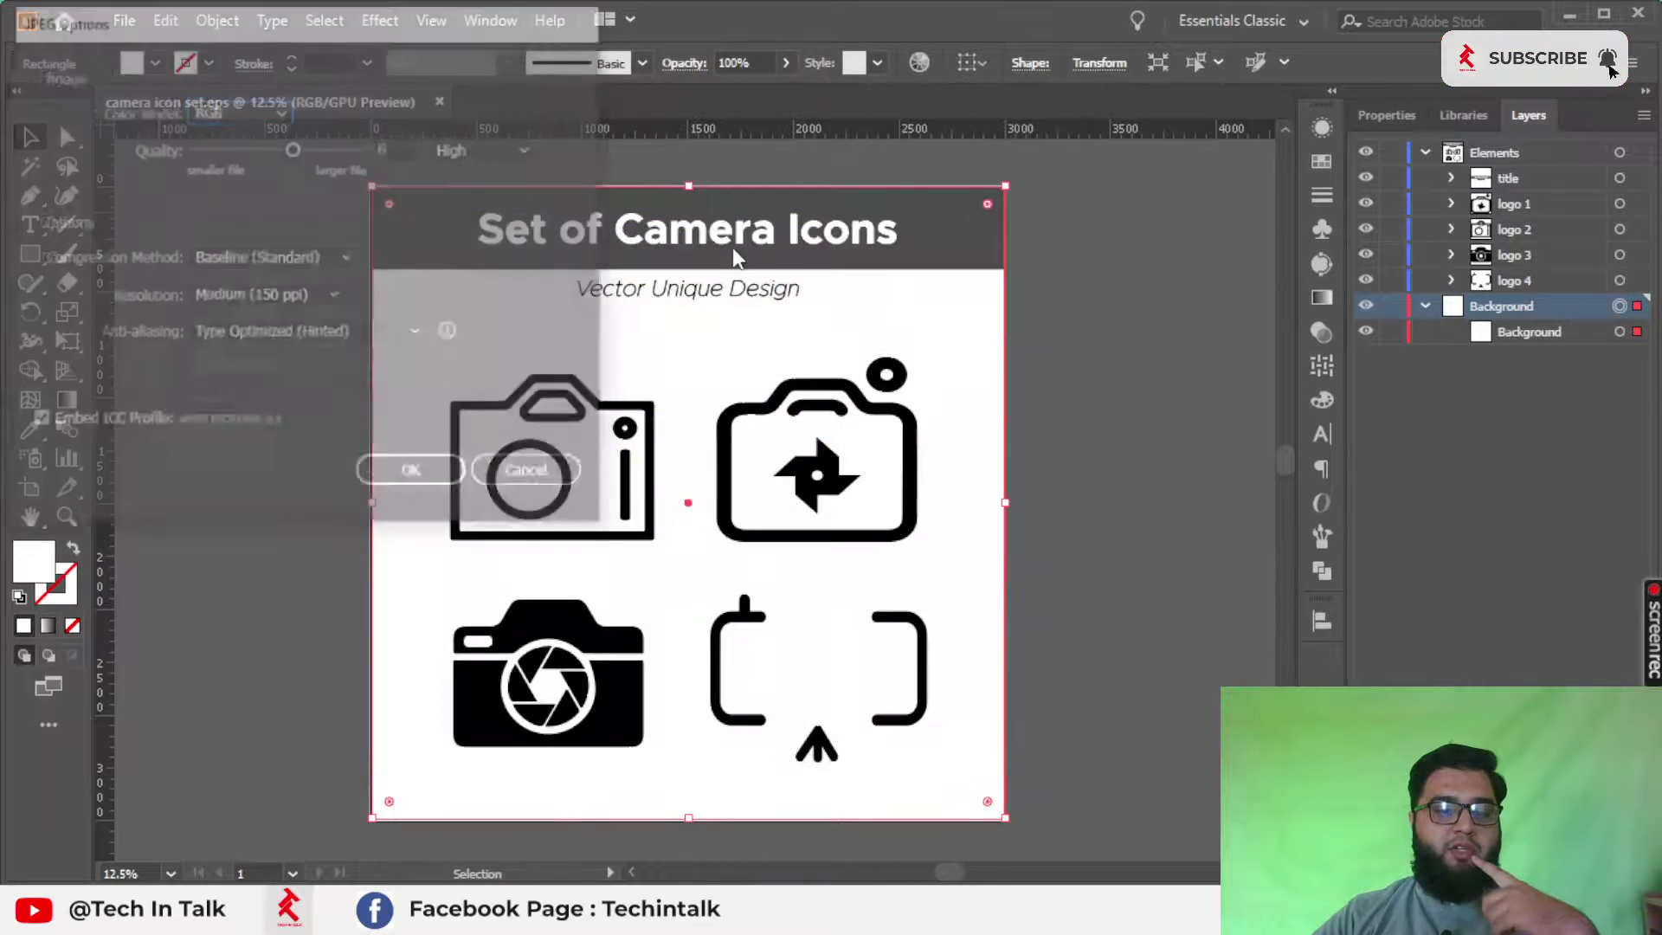
{"action": "left_click_drag", "start_coordinate": [276, 26], "coordinate": [679, 164]}
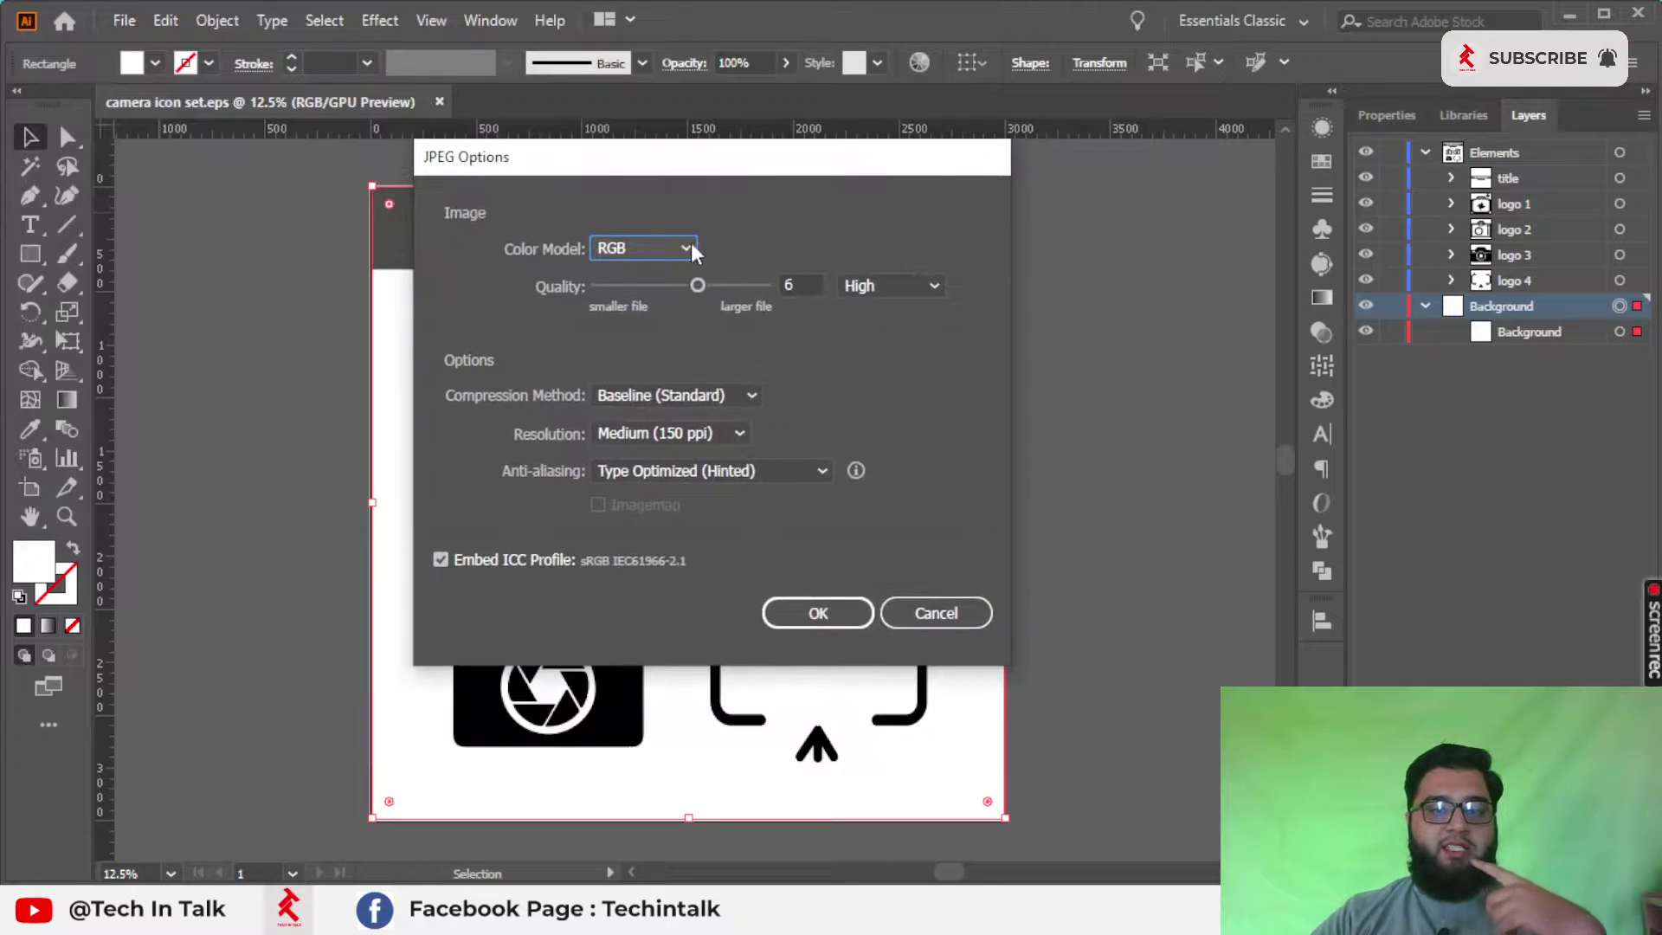
{"action": "left_click", "coordinate": [693, 437]}
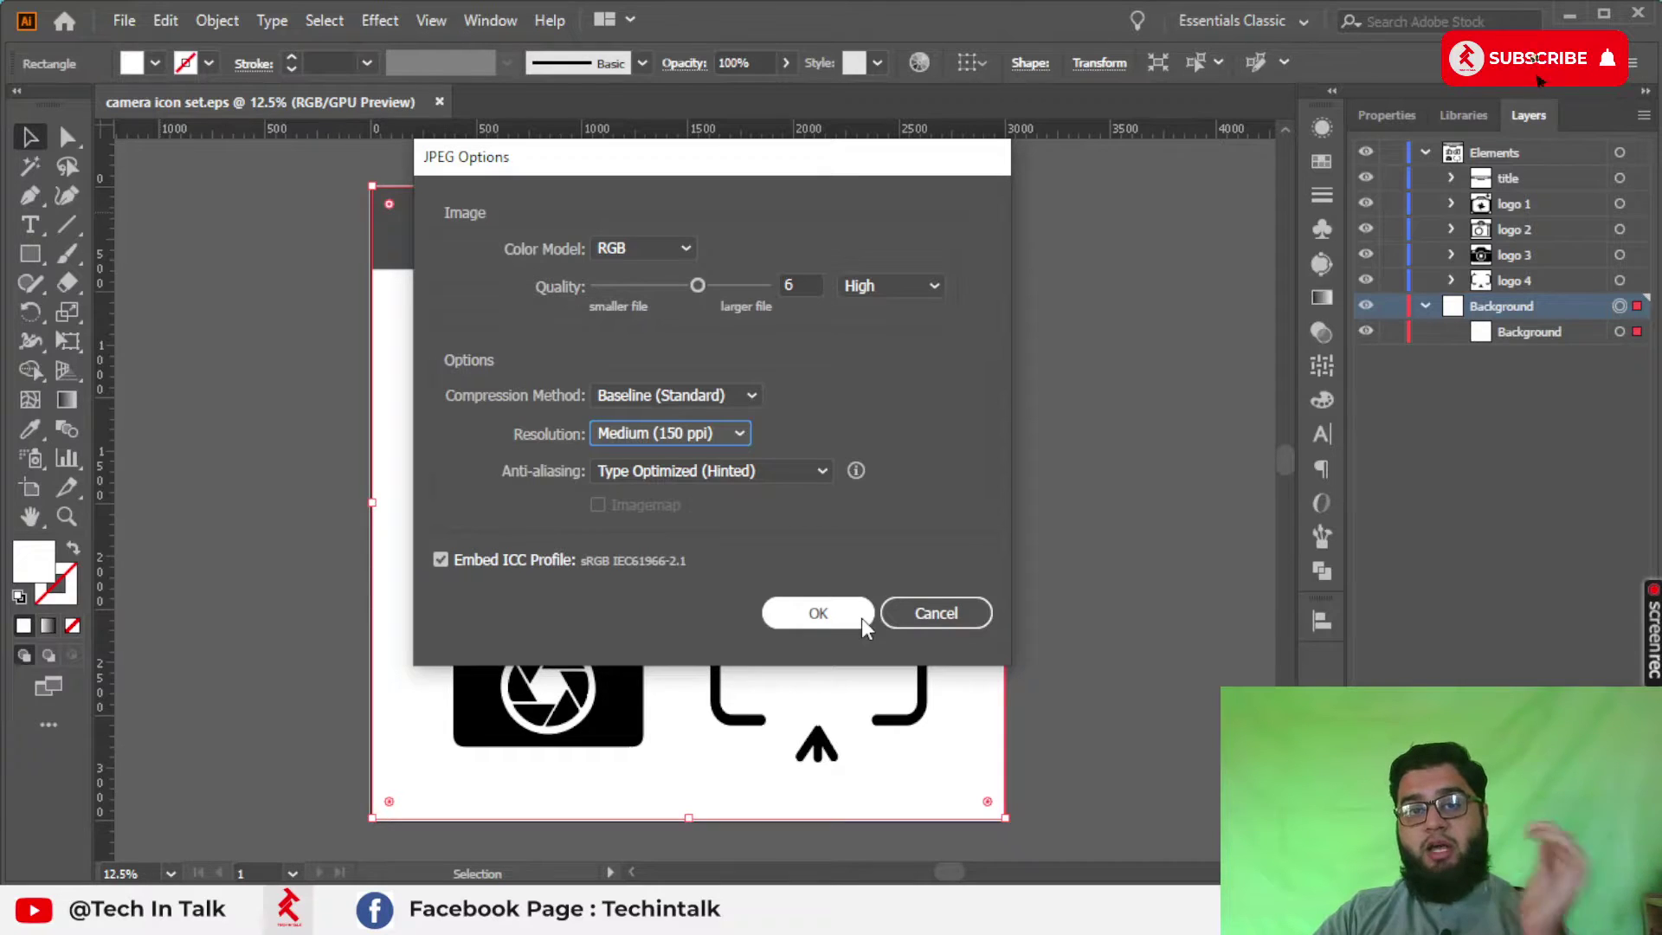
{"action": "left_click", "coordinate": [812, 631]}
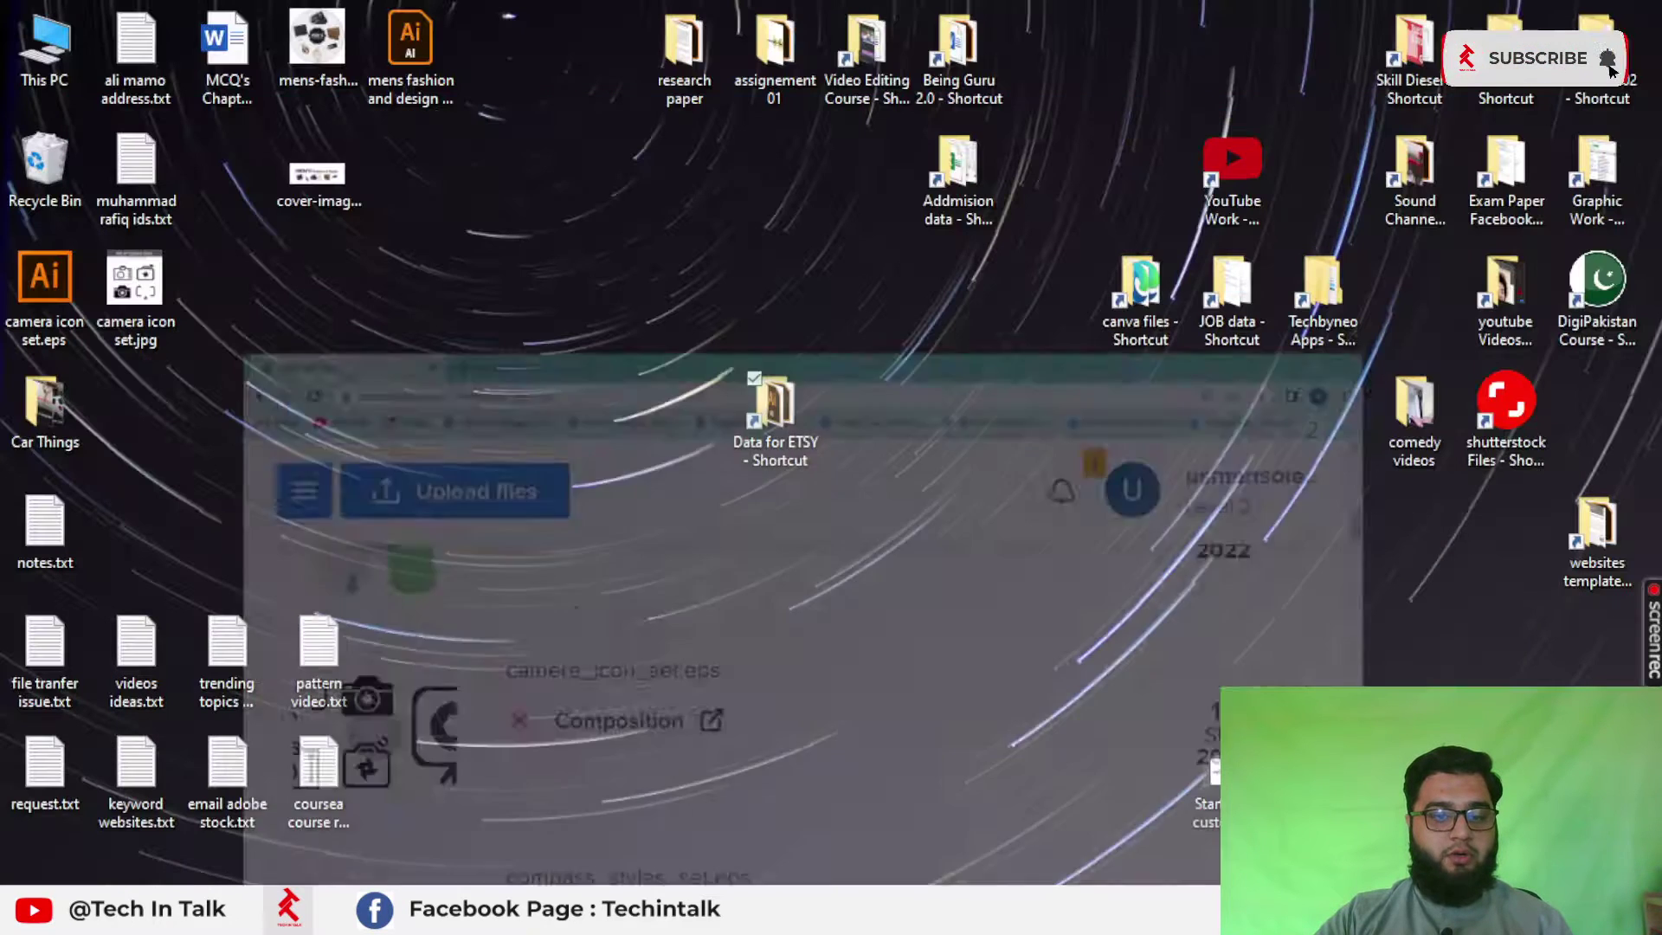
Step: Open camera icon set.jpg from the desktop in Windows Photos
{"action": "left_click", "coordinate": [135, 290]}
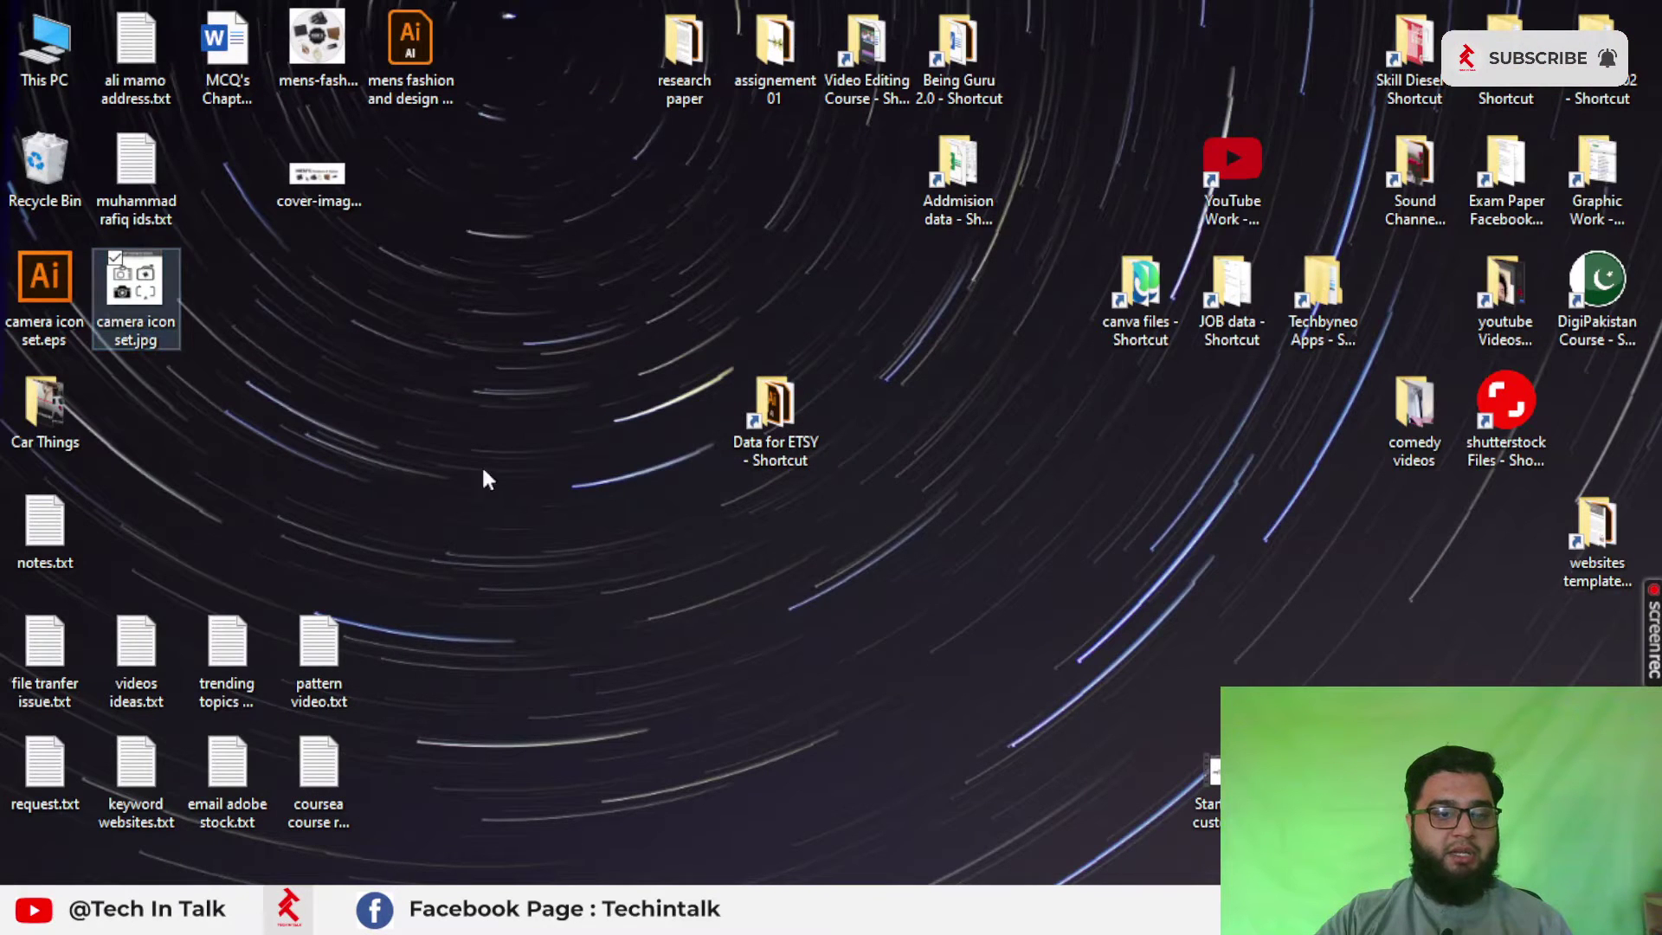
{"action": "key", "text": "Return"}
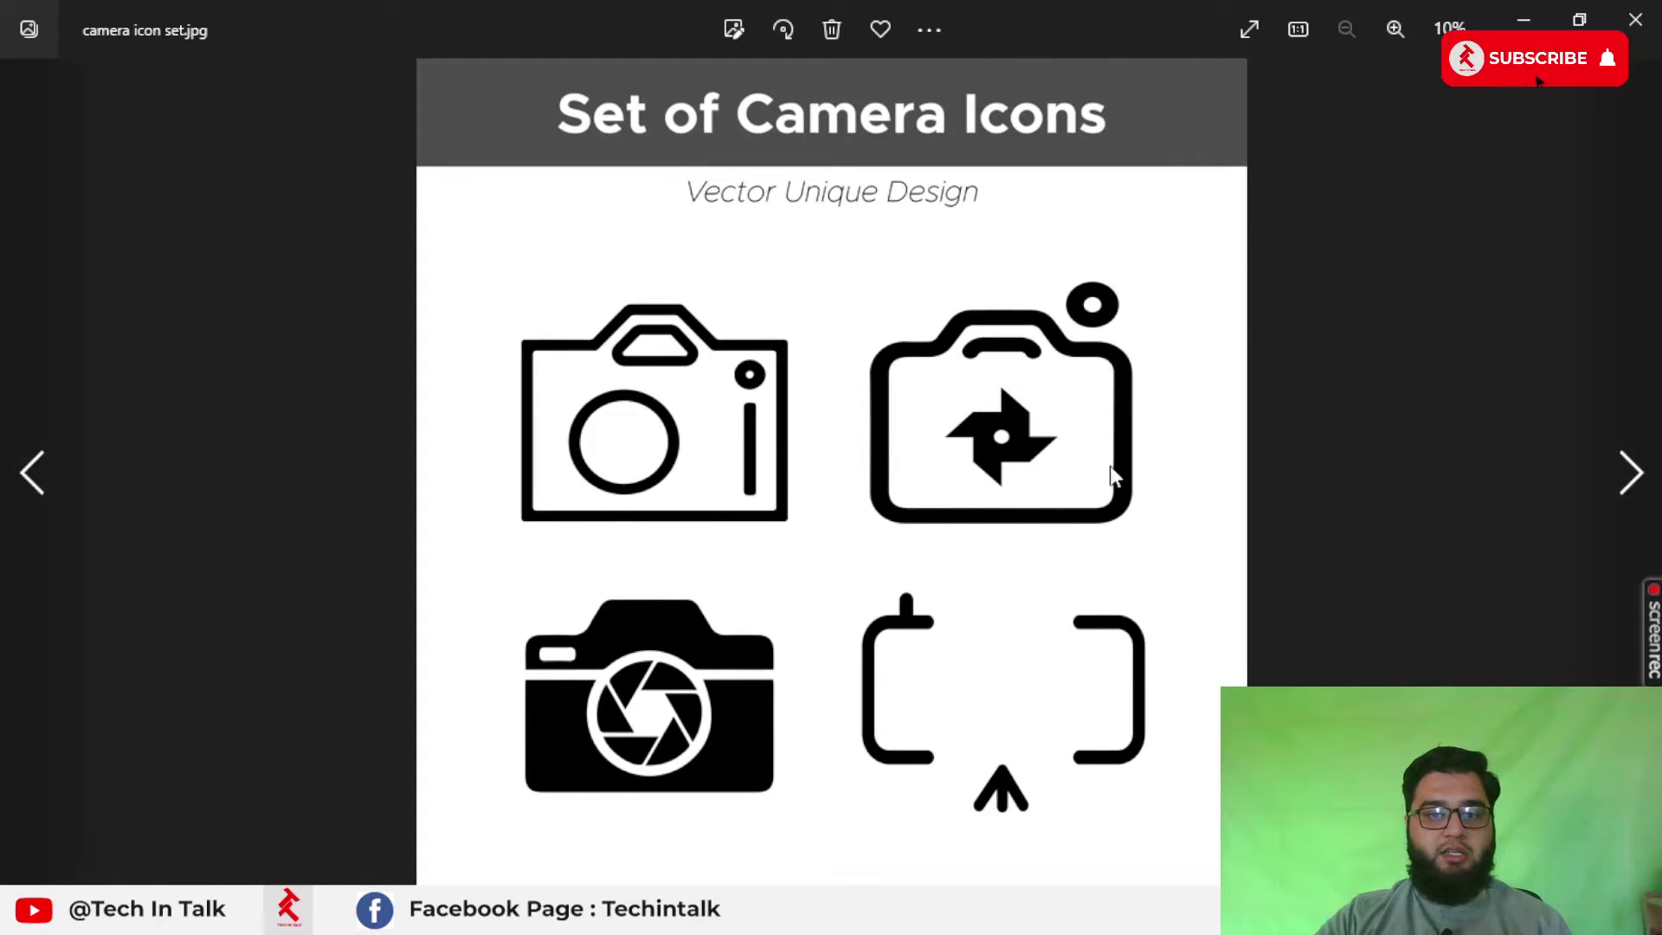